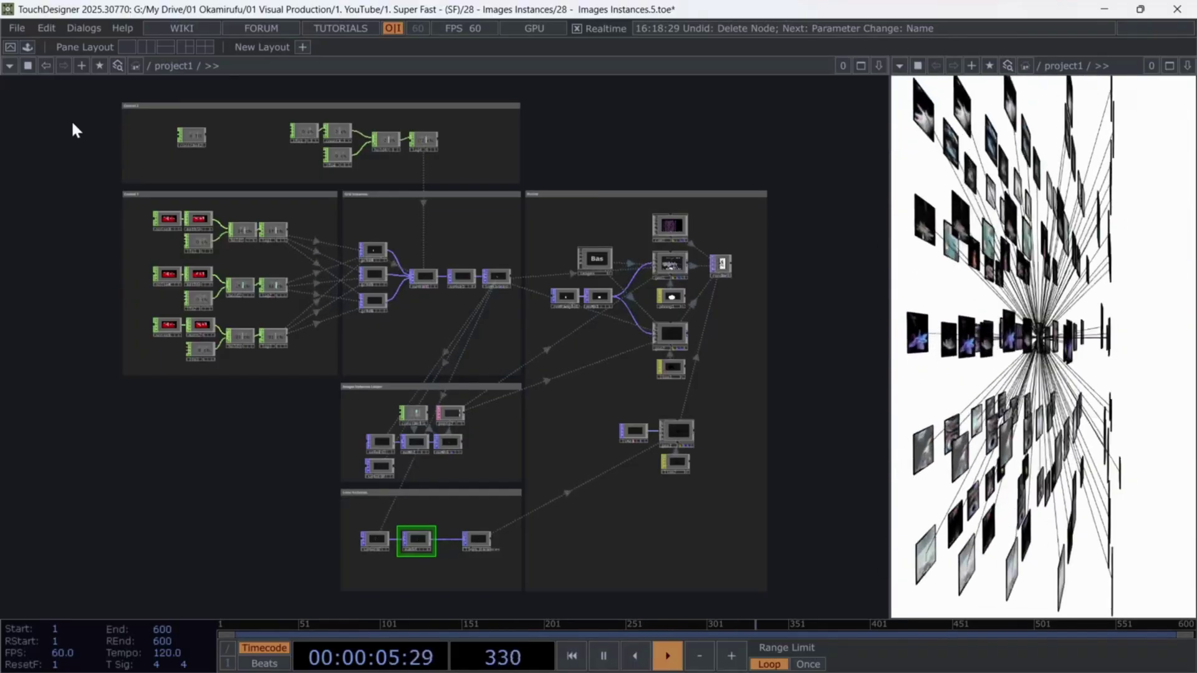
# Survey the whole project network and its annotated sections, from the controls to the instances and render.
pyautogui.moveTo(138, 142)
pyautogui.mouseDown()
pyautogui.moveTo(631, 439)
pyautogui.moveTo(809, 602)
pyautogui.mouseUp()
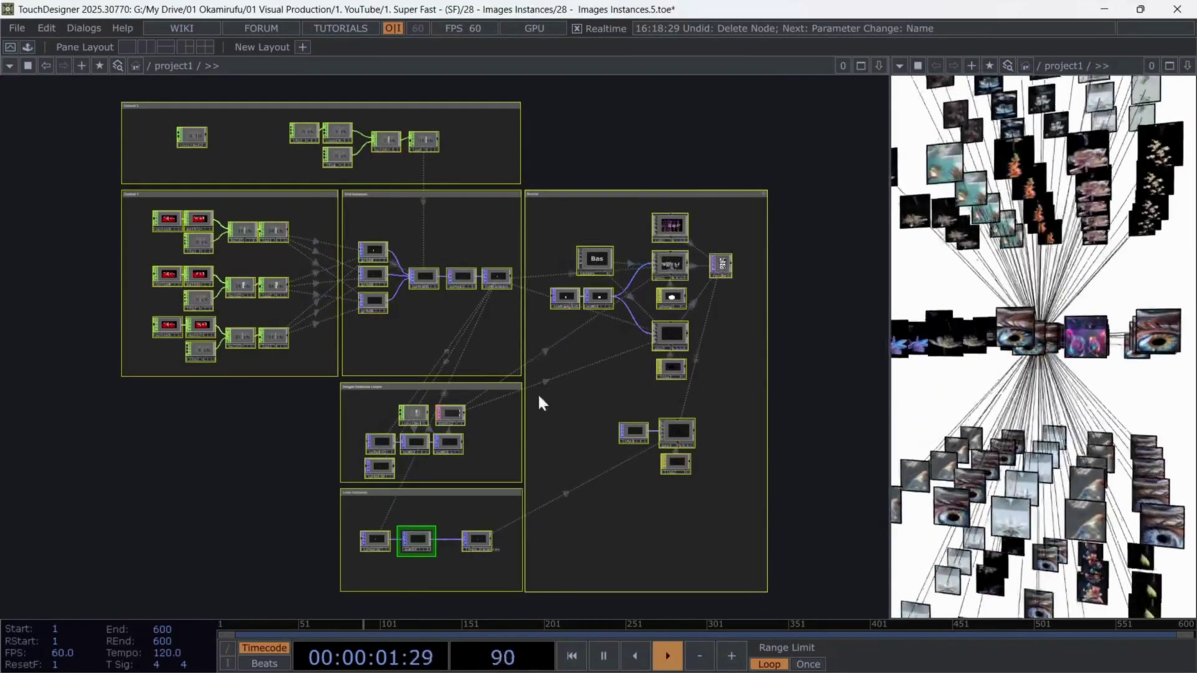
pyautogui.click(245, 322)
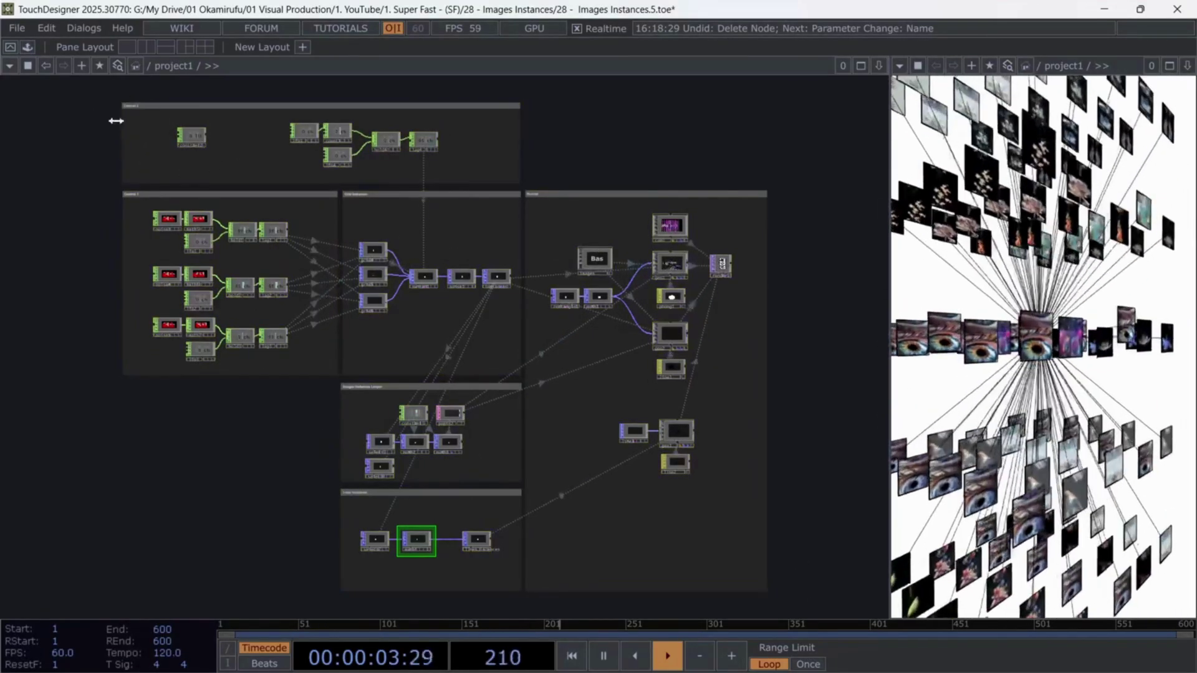
pyautogui.click(152, 169)
pyautogui.click(152, 192)
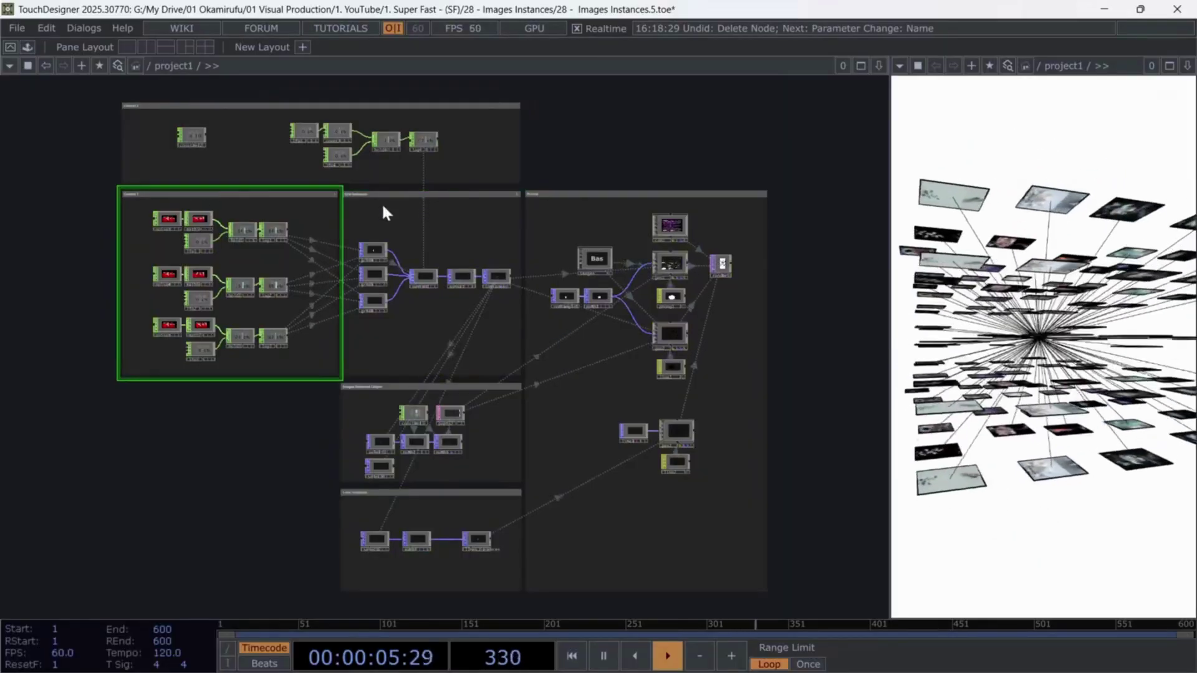
pyautogui.click(414, 387)
# Look over the Control 1 and Control 2 sections of the network.
pyautogui.scroll(4, 102, 128)
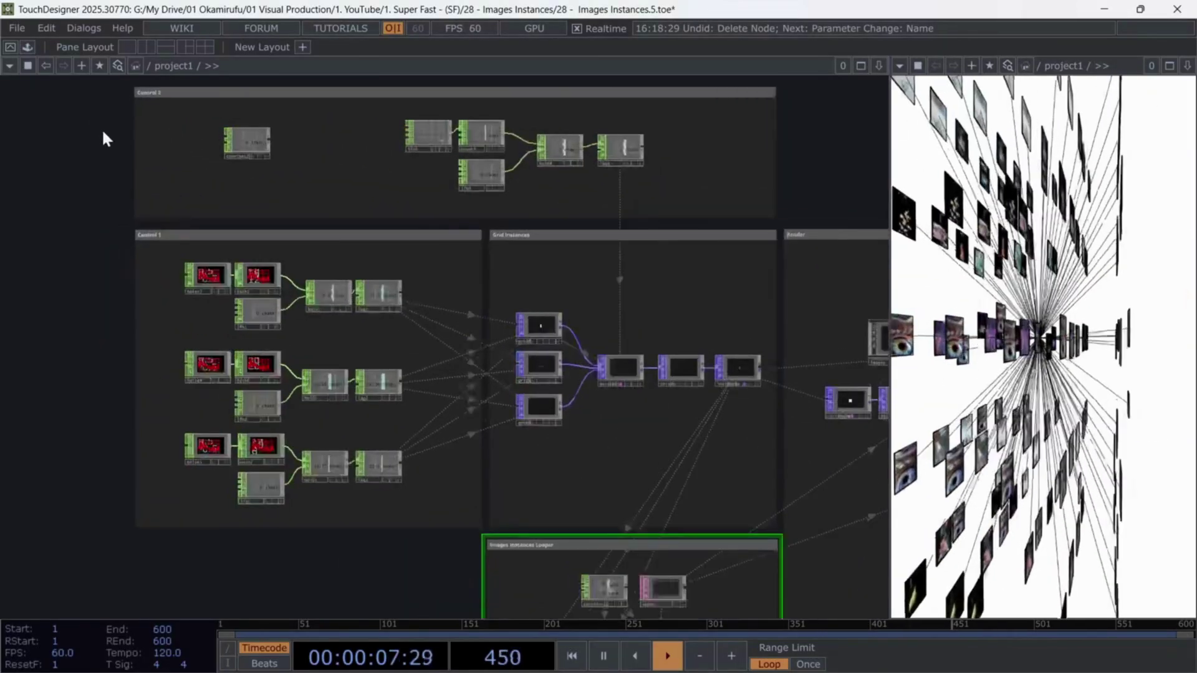
pyautogui.click(203, 278)
pyautogui.moveTo(90, 199); pyautogui.dragTo(83, 284)
pyautogui.click(166, 161)
pyautogui.scroll(-3, 92, 179)
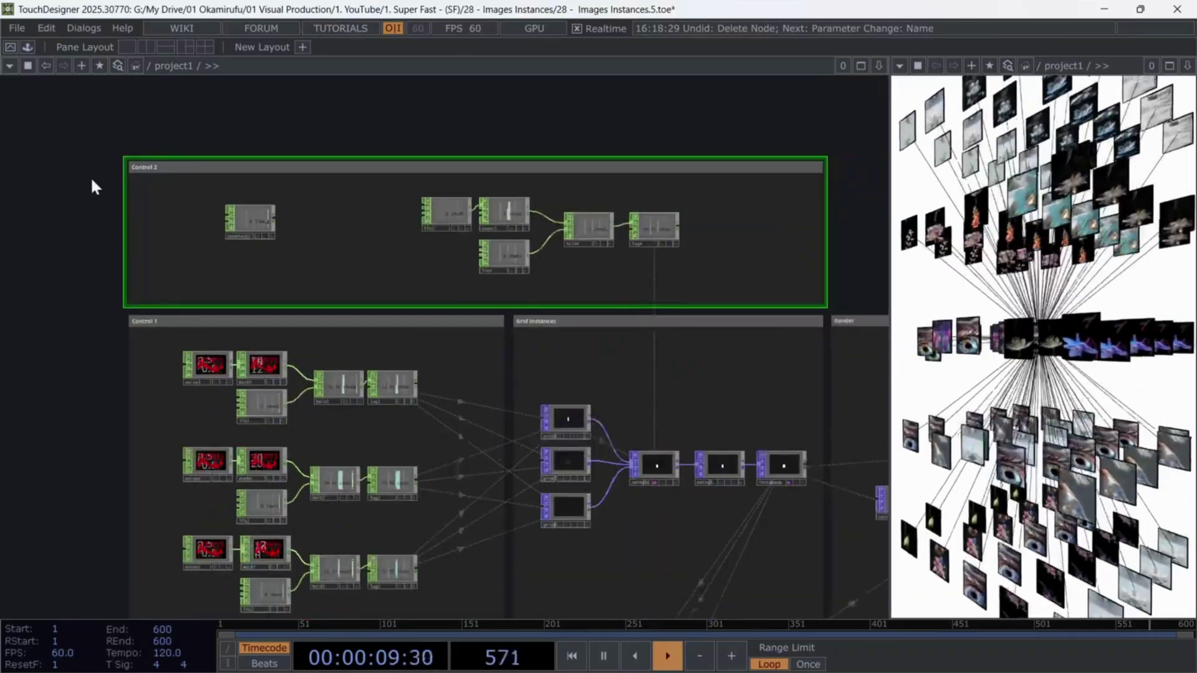
# Examine the three noise, math, LFO, hold and lag chains in Control 1 and their links to the grids.
pyautogui.moveTo(79, 232); pyautogui.dragTo(73, 114)
pyautogui.moveTo(134, 231); pyautogui.dragTo(414, 486, button='right')
pyautogui.scroll(3, 352, 424)
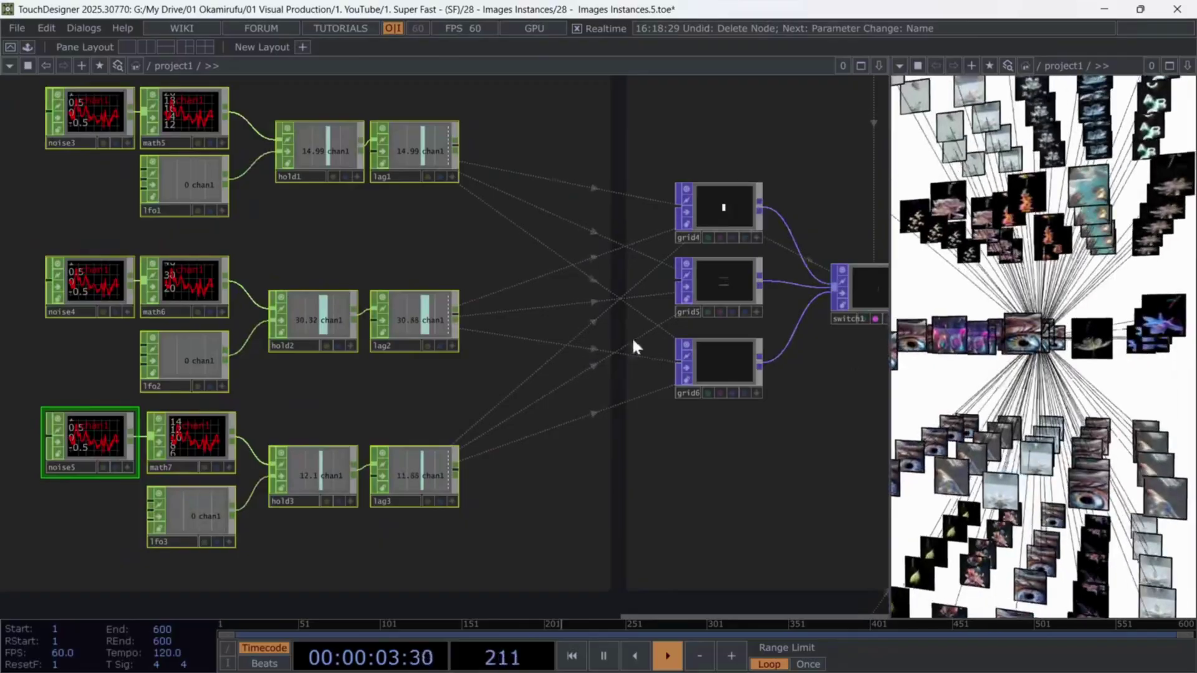
pyautogui.scroll(-4, 608, 339)
# Examine the Grid Instances section, following the three grids through switch1 and noise1 to the instances operator.
pyautogui.moveTo(540, 172); pyautogui.dragTo(282, 150)
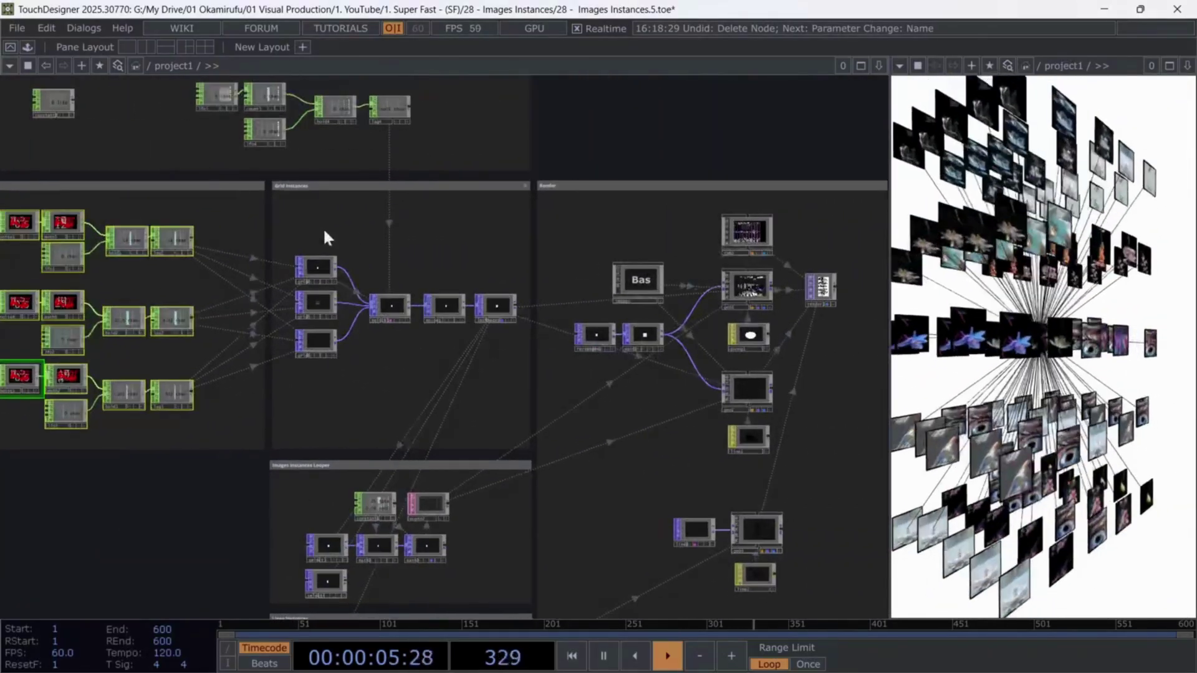
pyautogui.scroll(5, 349, 242)
pyautogui.moveTo(401, 282); pyautogui.dragTo(348, 222)
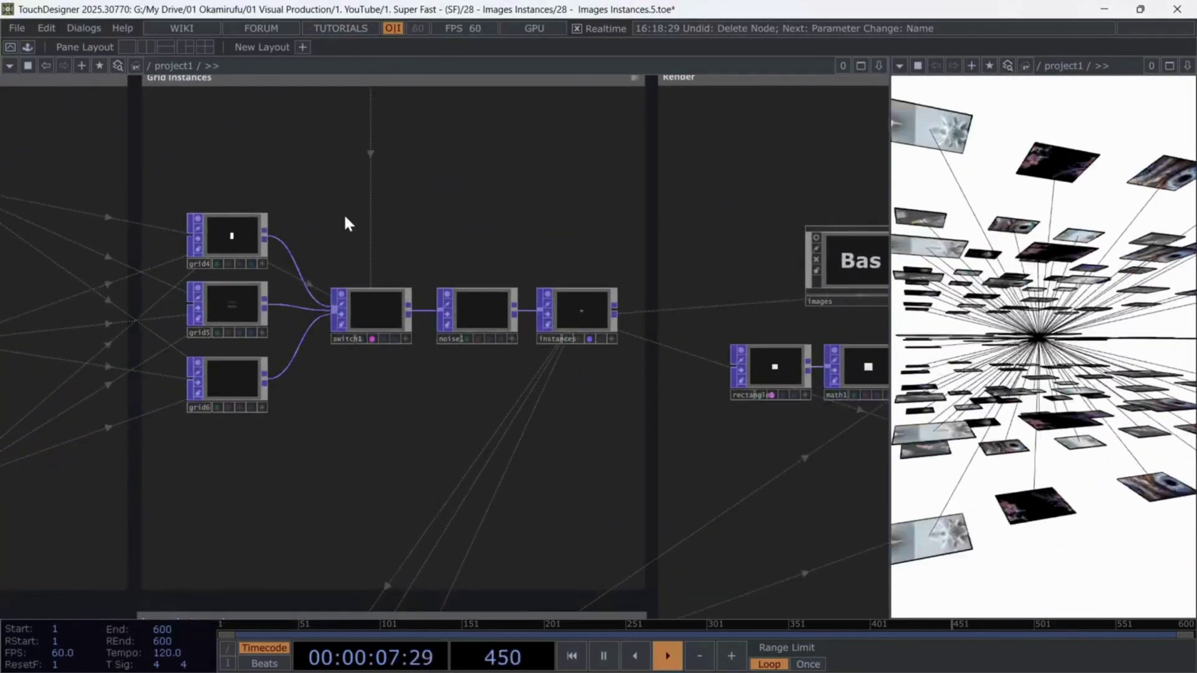
pyautogui.scroll(3, 344, 212)
pyautogui.moveTo(387, 405); pyautogui.dragTo(679, 464, button='right')
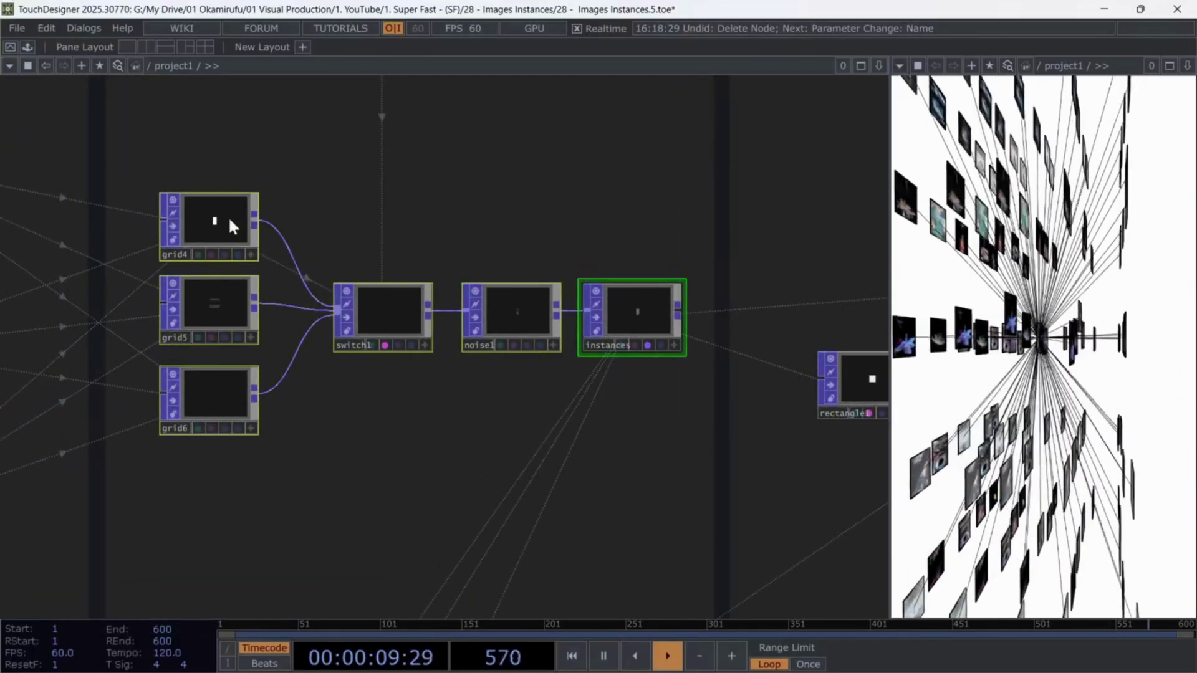
pyautogui.moveTo(363, 147); pyautogui.dragTo(369, 282)
pyautogui.click(161, 163)
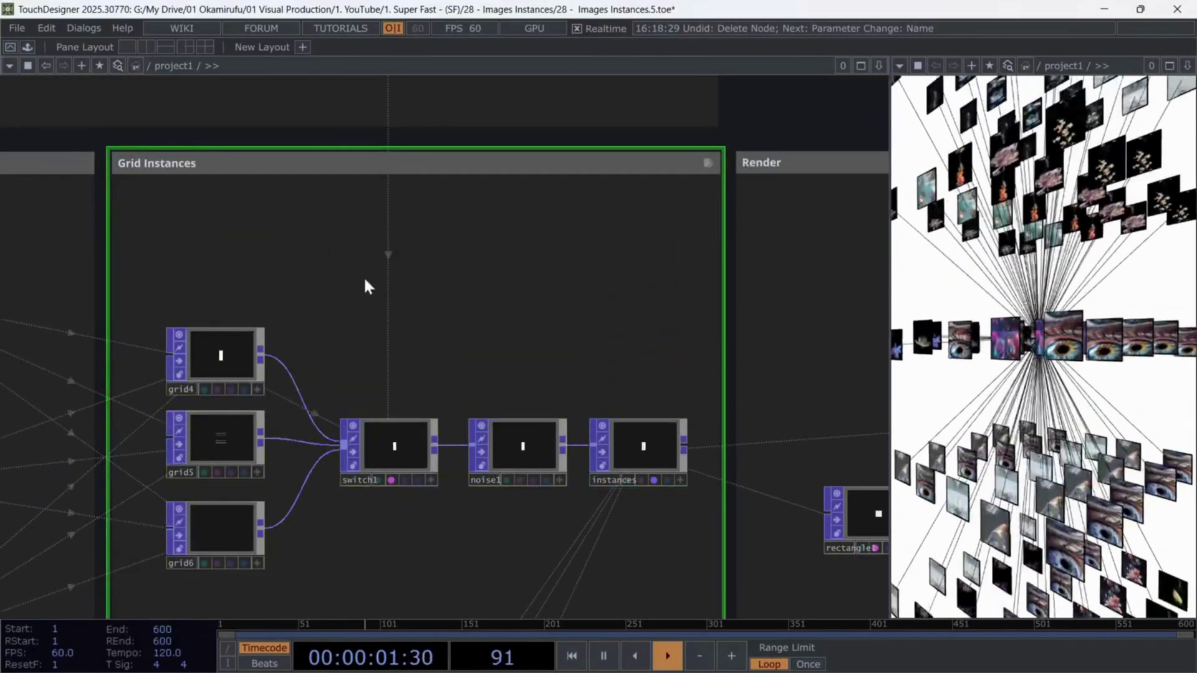
pyautogui.scroll(-5, 364, 275)
pyautogui.moveTo(393, 396); pyautogui.dragTo(396, 372)
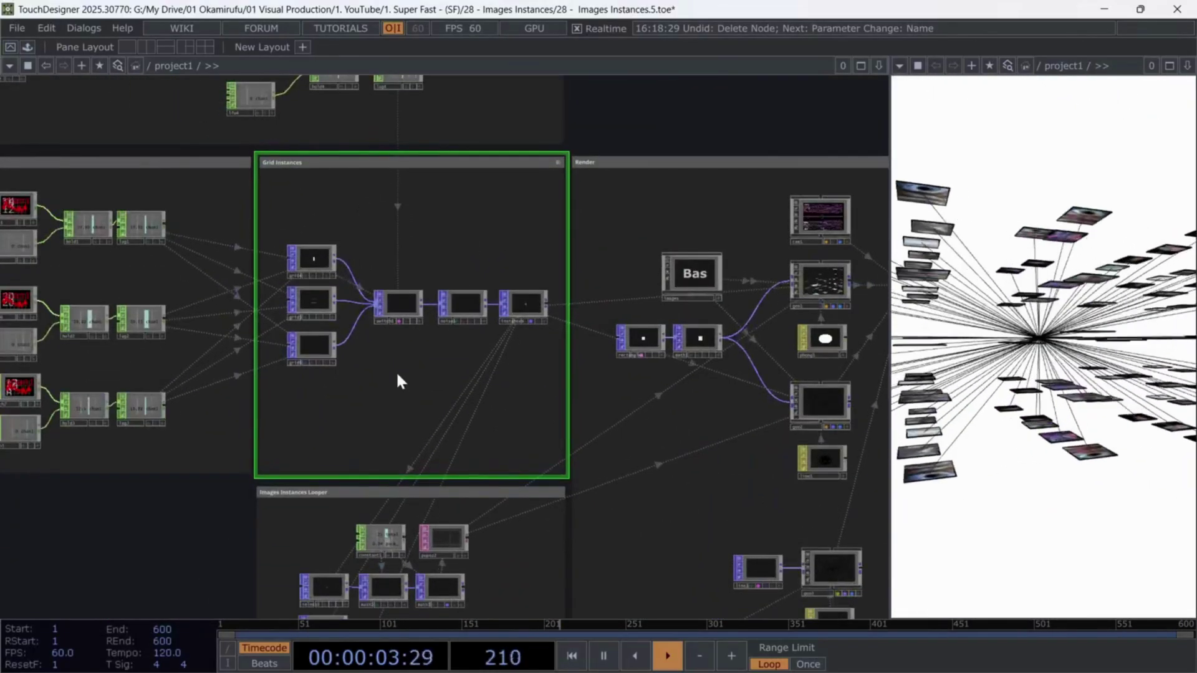
# Examine the Images Instances Looper section, including its select operators and the math2 and math3 operators.
pyautogui.moveTo(387, 432); pyautogui.dragTo(387, 171)
pyautogui.scroll(3, 363, 336)
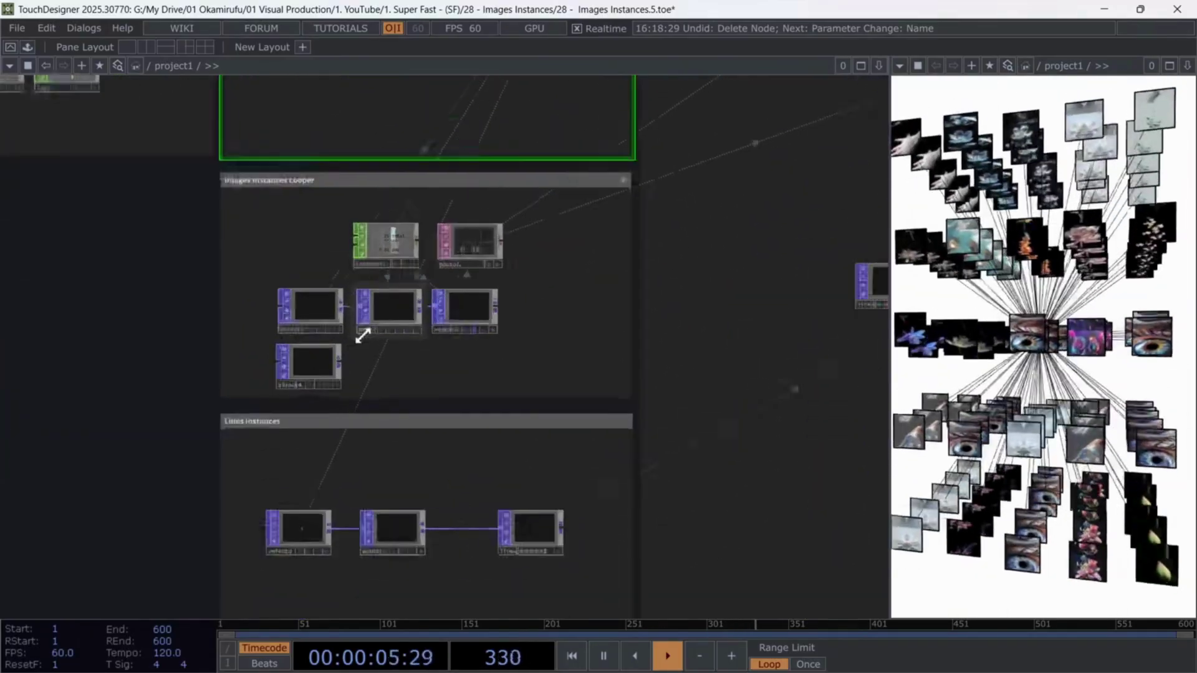
pyautogui.scroll(3, 363, 336)
pyautogui.moveTo(629, 269); pyautogui.dragTo(665, 358)
pyautogui.click(230, 148)
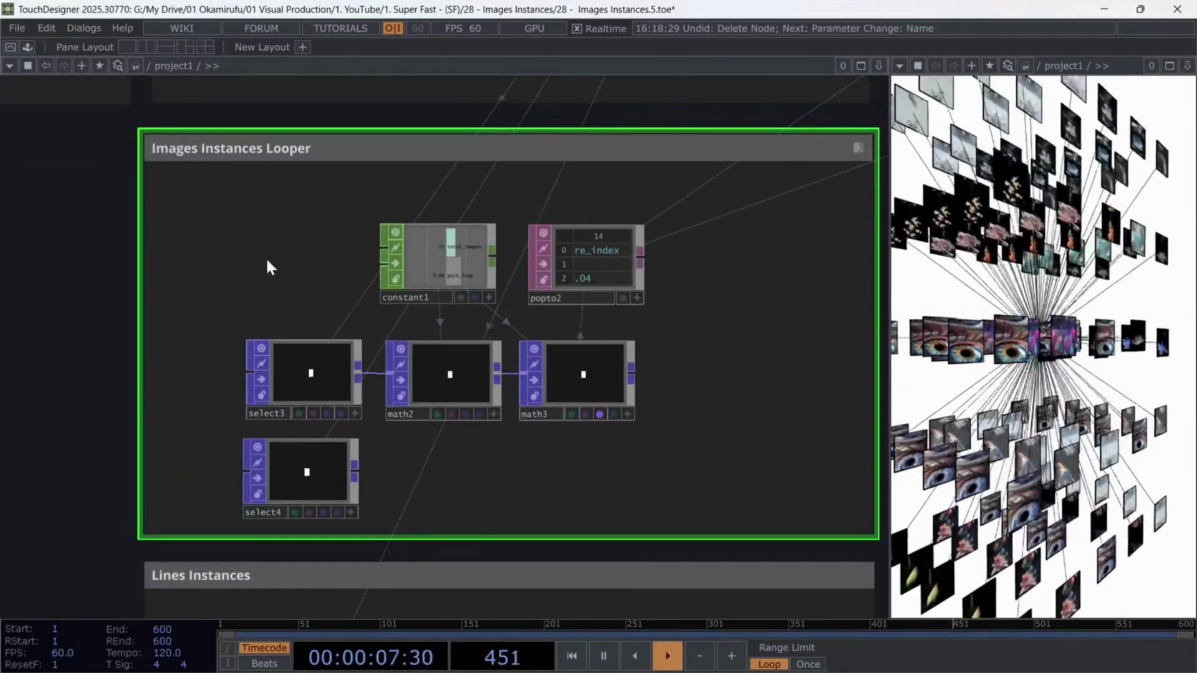
pyautogui.scroll(1, 267, 261)
pyautogui.moveTo(275, 264); pyautogui.dragTo(206, 221)
pyautogui.moveTo(133, 180); pyautogui.dragTo(670, 528, button='right')
pyautogui.click(417, 372)
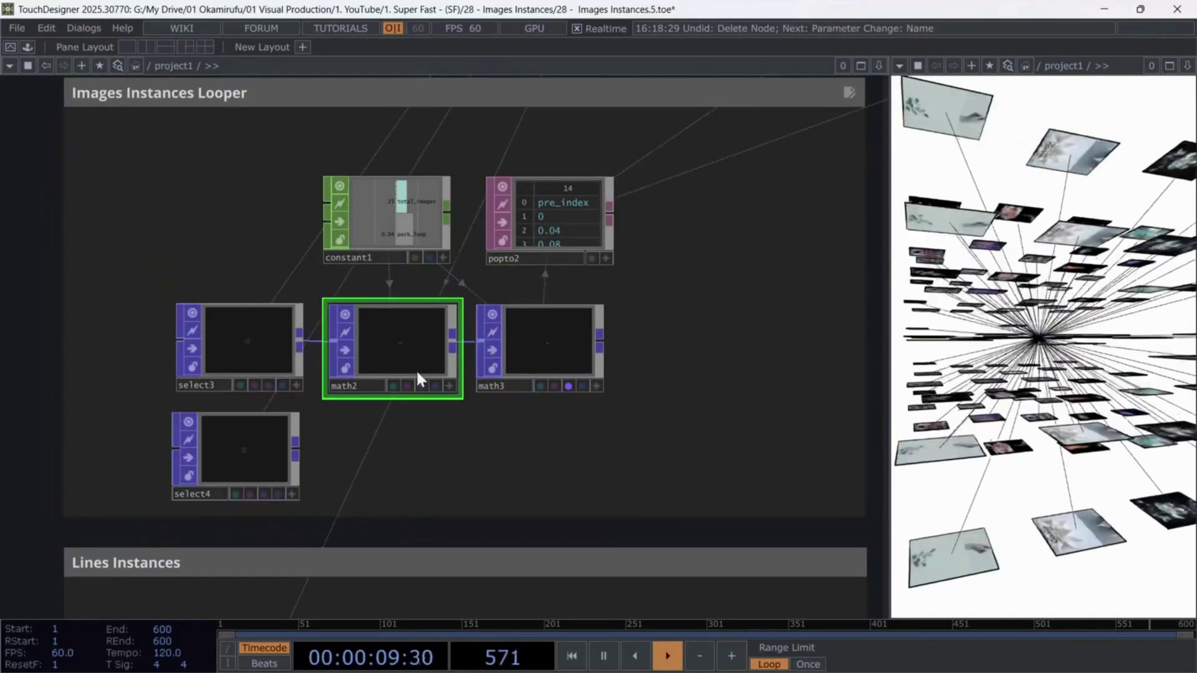
pyautogui.click(556, 358)
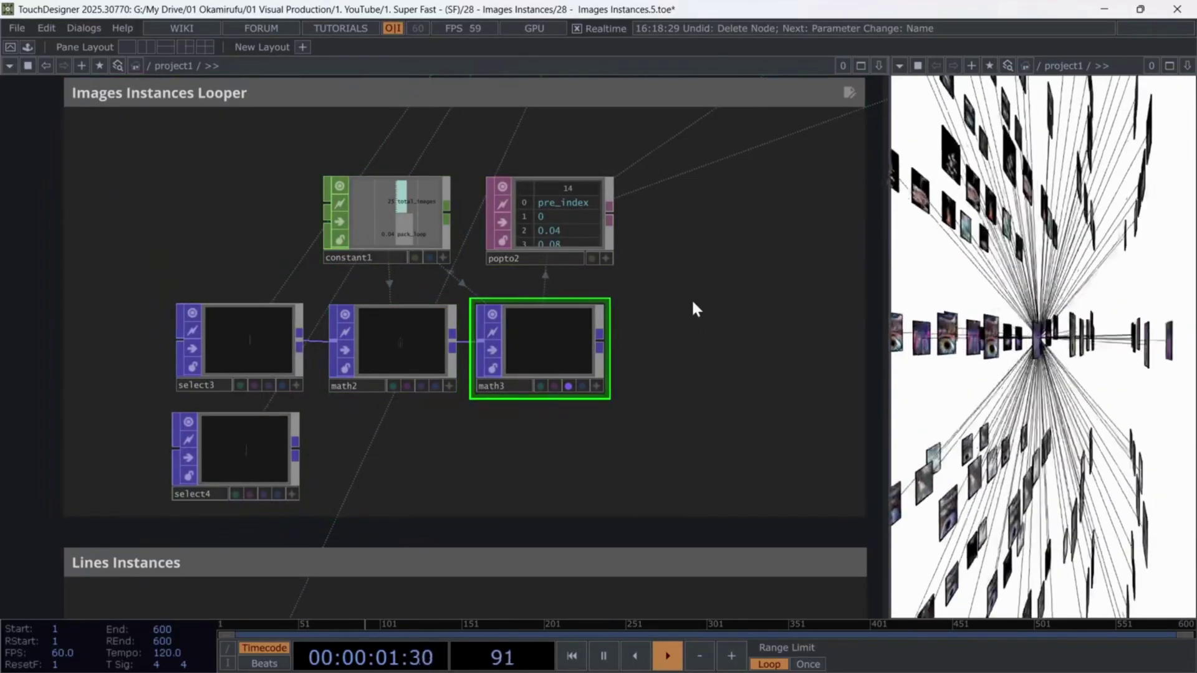
pyautogui.moveTo(690, 298); pyautogui.dragTo(657, 335)
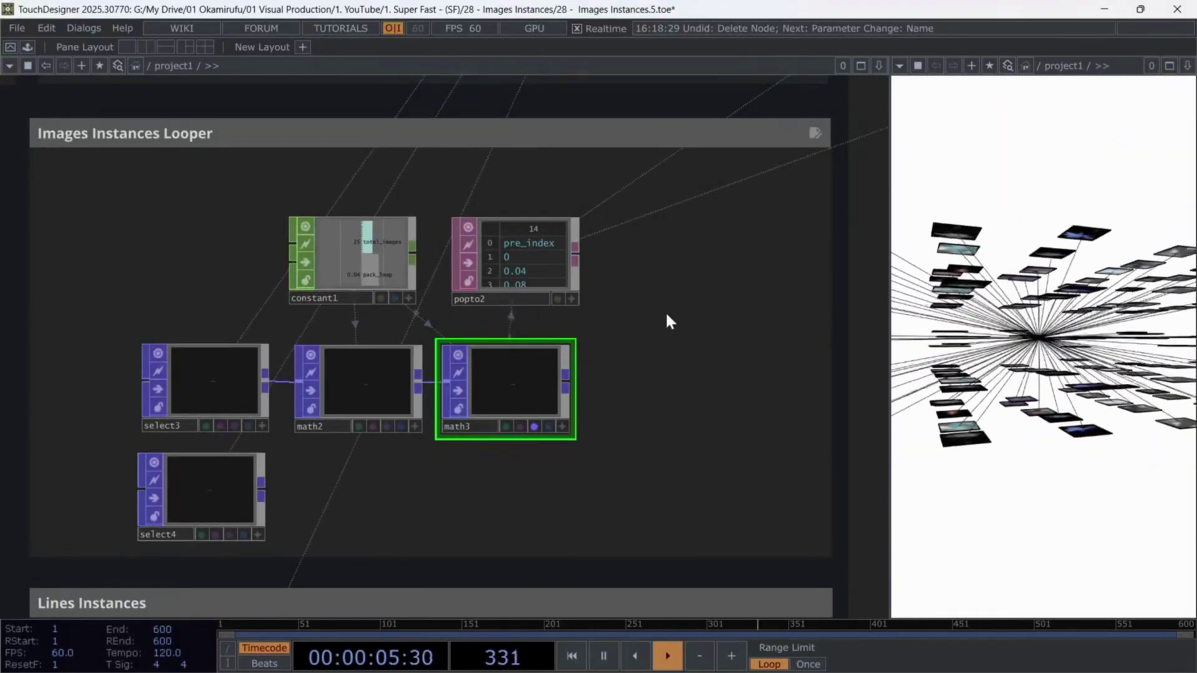
# Check the point count and attribute information of the instances operator and return to the Images Instances Looper.
pyautogui.scroll(-5, 564, 364)
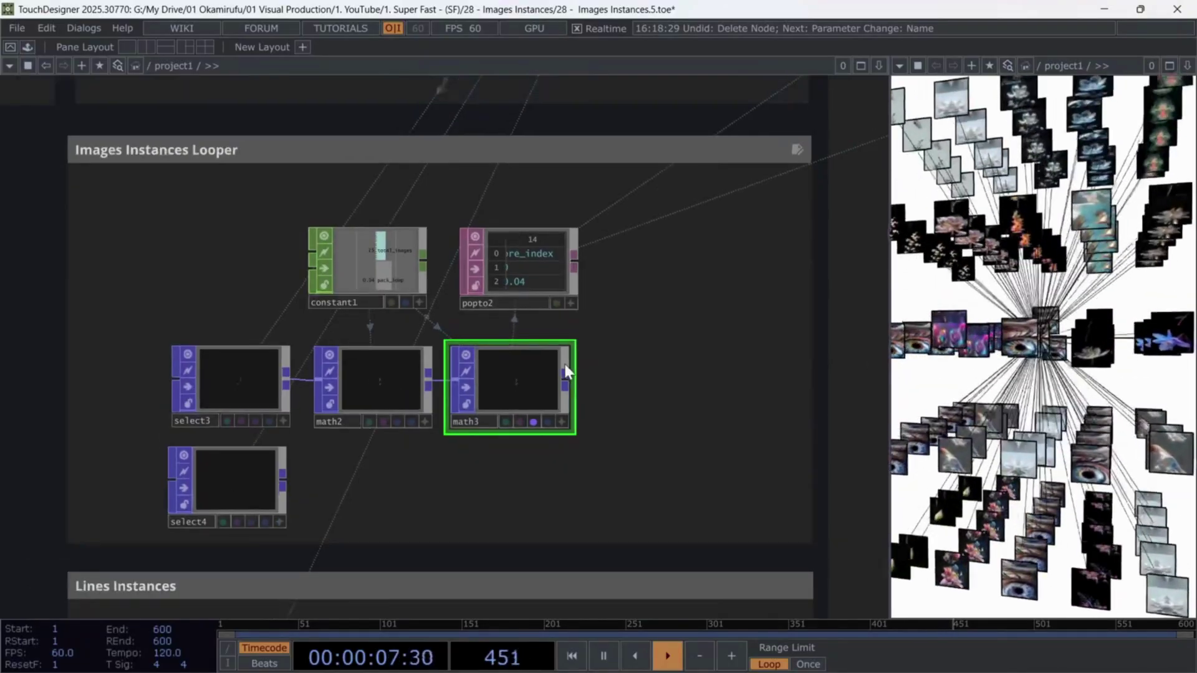
pyautogui.scroll(5, 495, 121)
pyautogui.middleClick(497, 119)
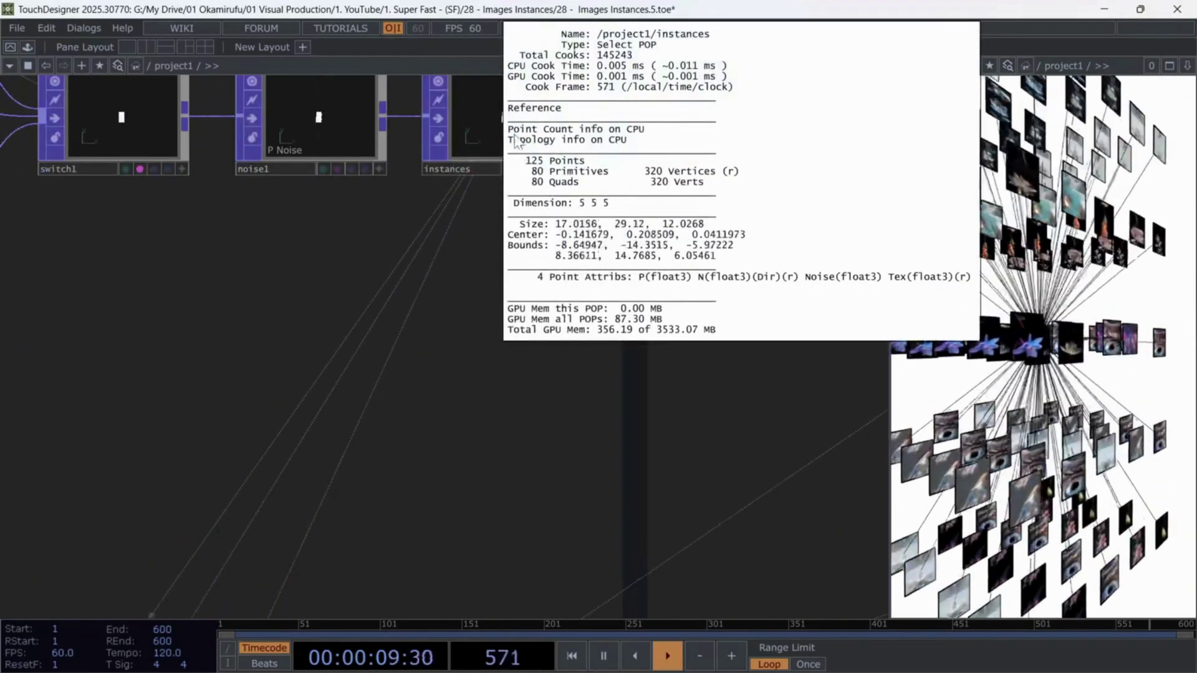
pyautogui.moveTo(467, 471); pyautogui.dragTo(580, 46)
pyautogui.moveTo(541, 503); pyautogui.dragTo(690, 322)
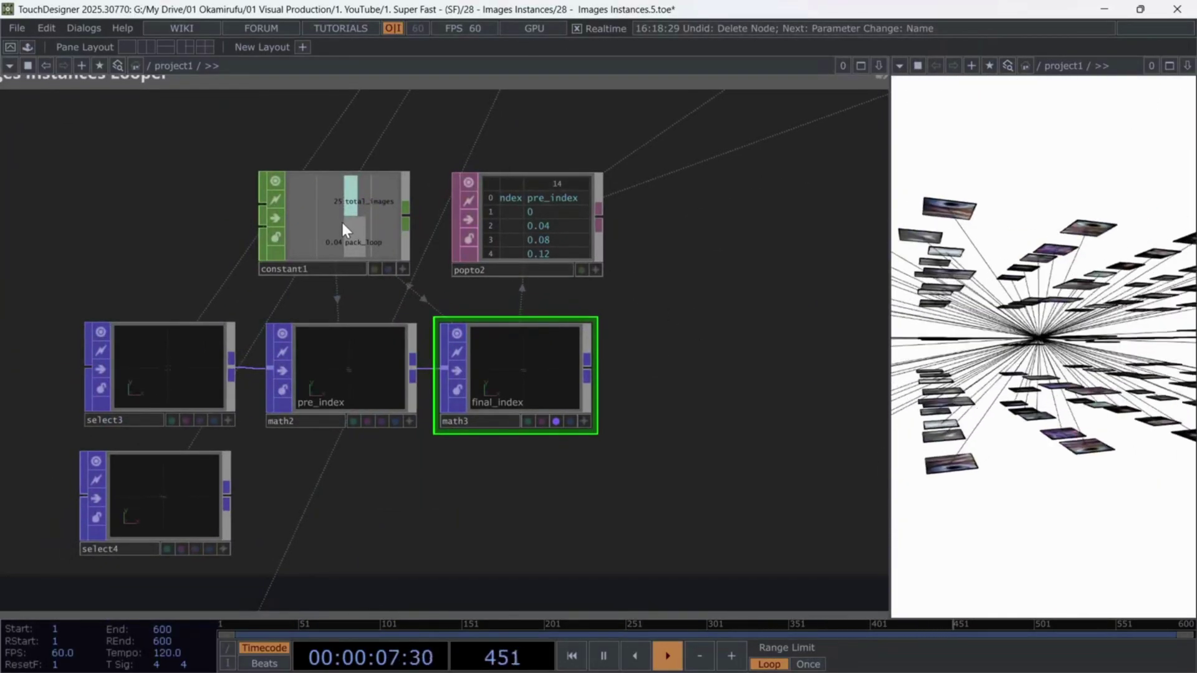
# Inspect the math2 and math3 index operators and the total_images and pack_loop parameters of constant1.
pyautogui.click(387, 388)
pyautogui.click(480, 349)
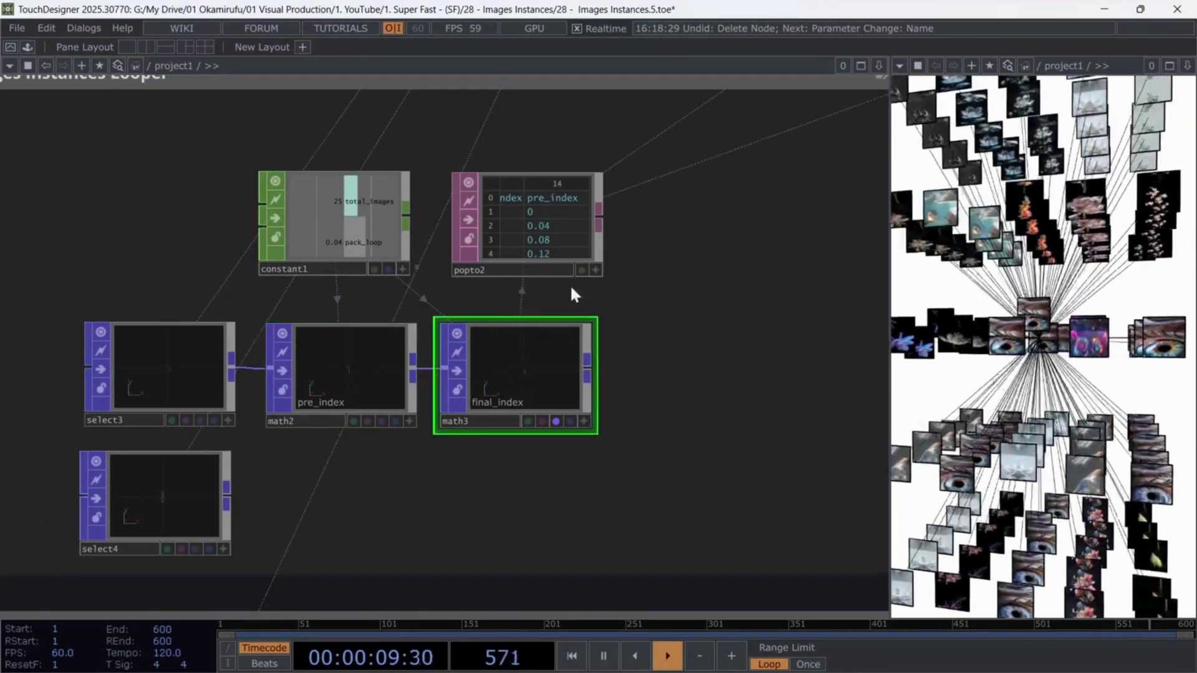
pyautogui.click(312, 187)
pyautogui.scroll(3, 312, 190)
pyautogui.press('p')
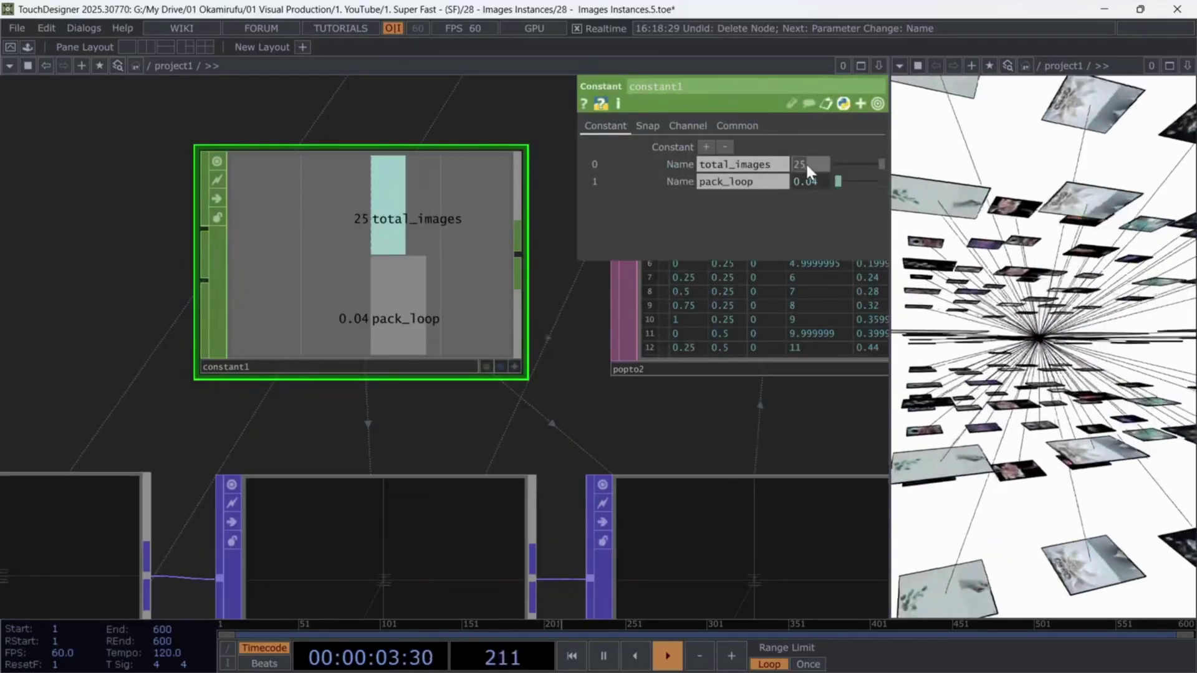
pyautogui.press('p')
pyautogui.scroll(-5, 474, 293)
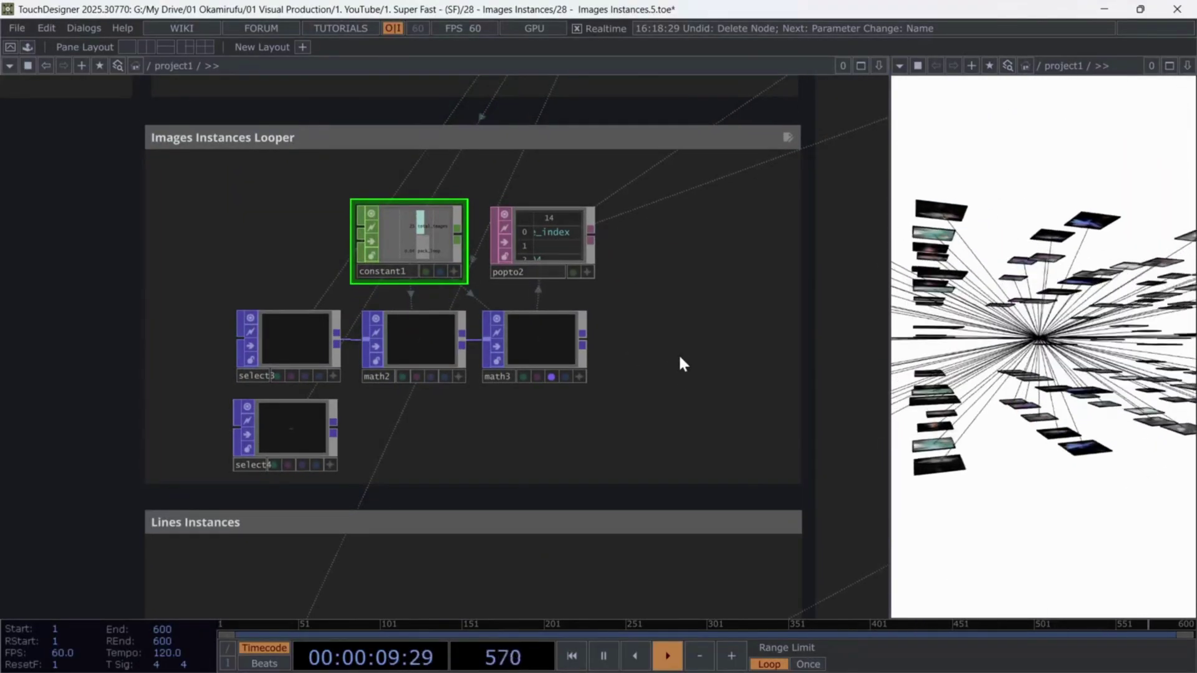
# Examine the Lines Instances section and the geo3 geometry that it feeds.
pyautogui.moveTo(659, 592); pyautogui.dragTo(660, 254)
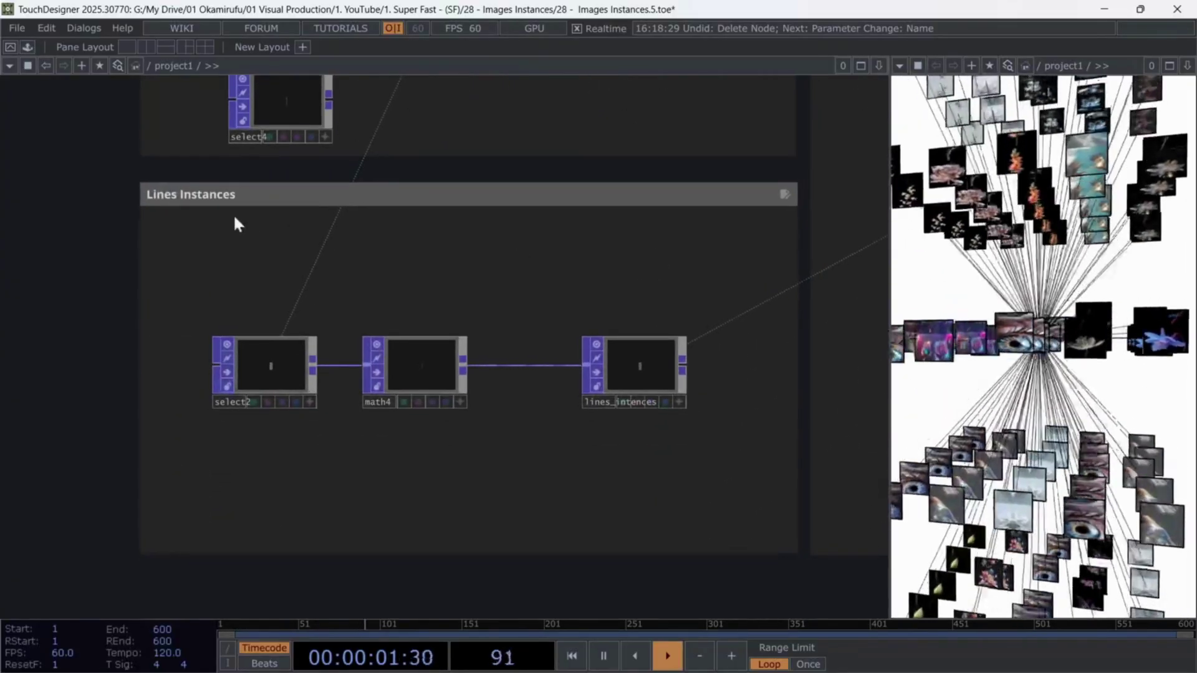
pyautogui.click(239, 195)
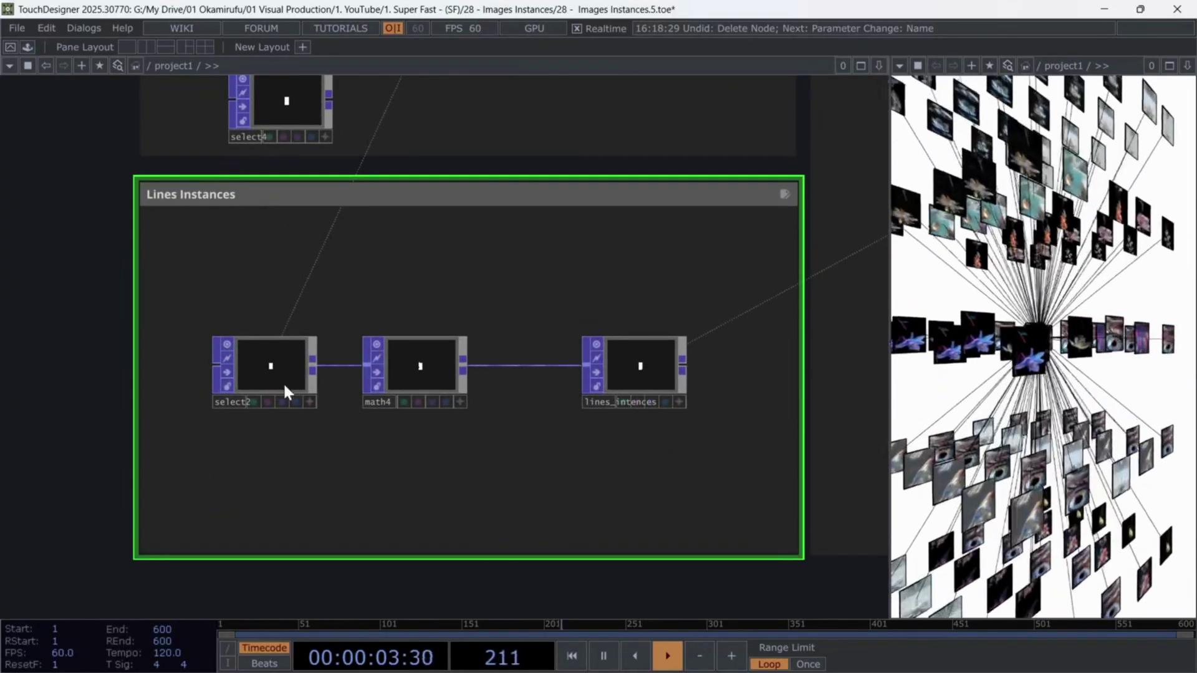
pyautogui.scroll(-5, 353, 483)
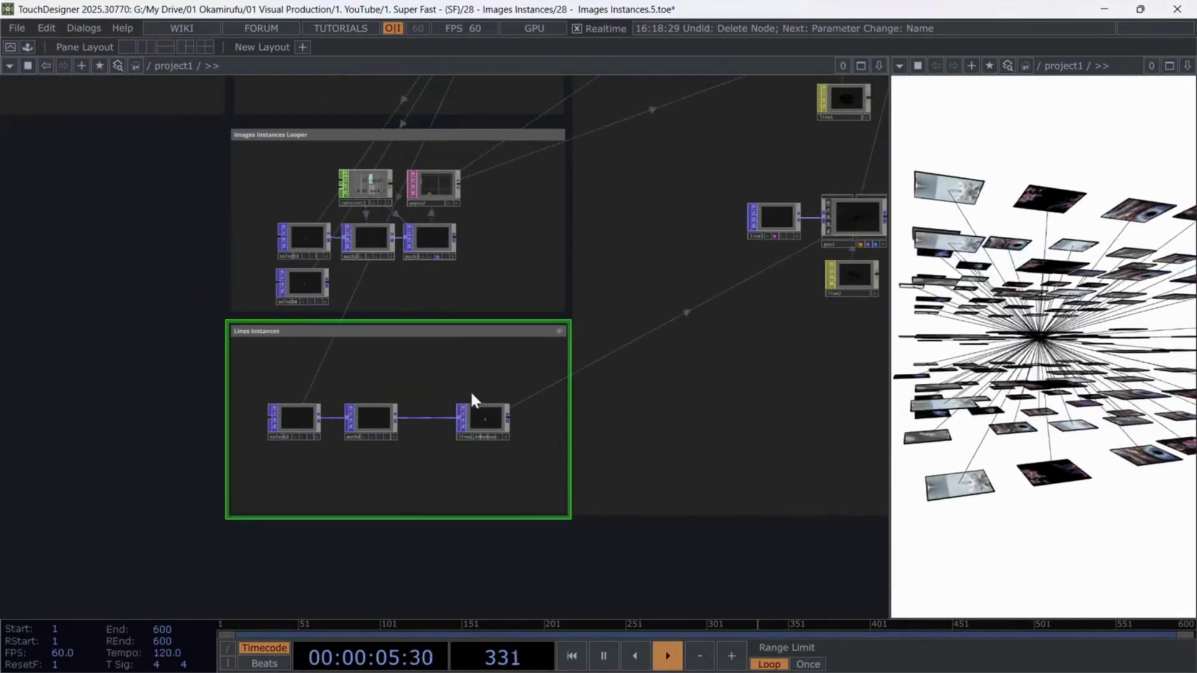
pyautogui.moveTo(732, 368); pyautogui.dragTo(503, 452)
pyautogui.scroll(10, 612, 315)
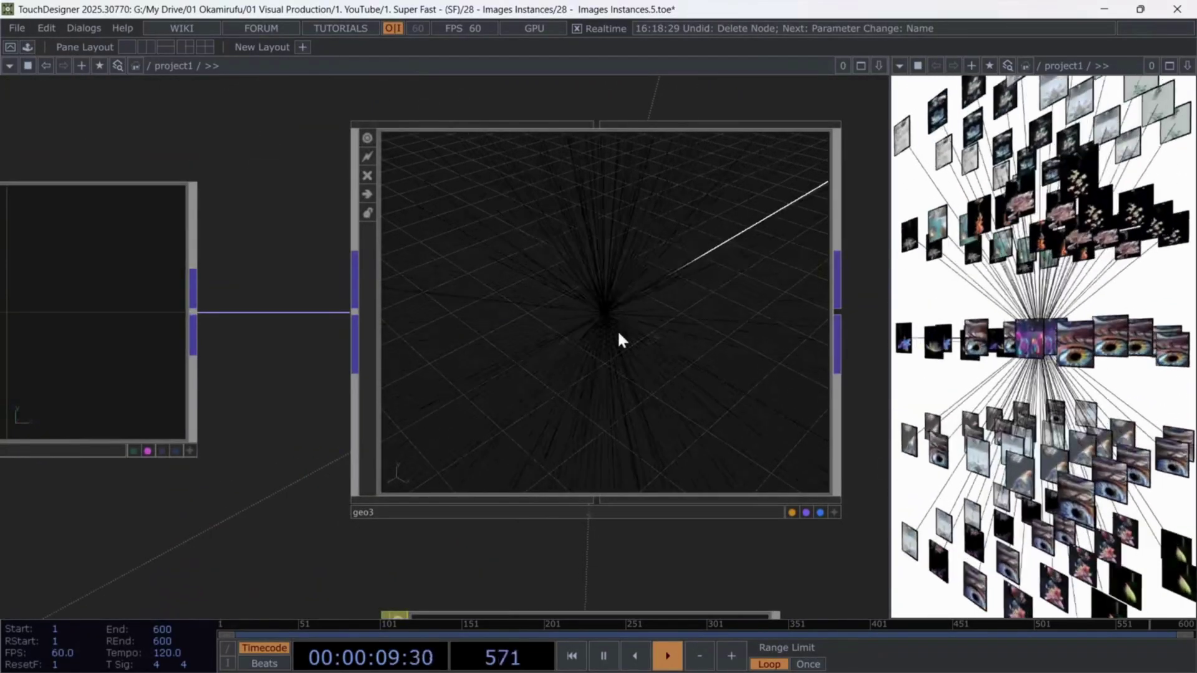
pyautogui.scroll(-10, 629, 336)
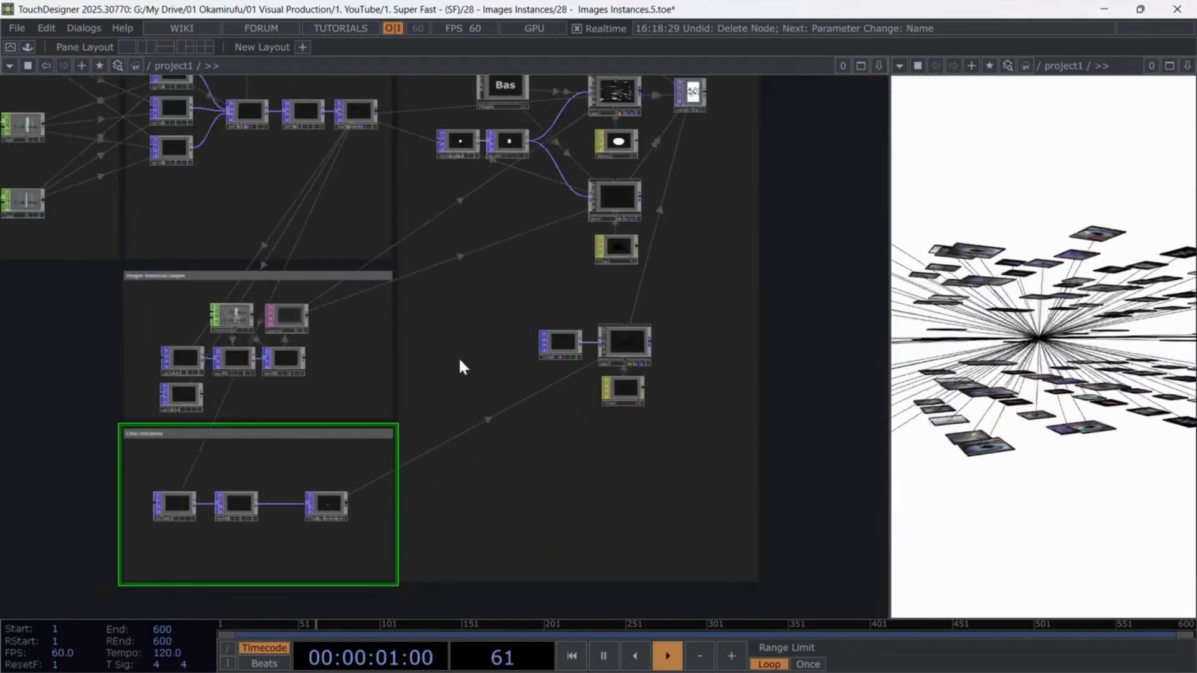
# Examine the Render section, covering the rectangle, the geo1, geo2 and geo3 geometries, their materials, the camera and render1.
pyautogui.moveTo(459, 364); pyautogui.dragTo(409, 501)
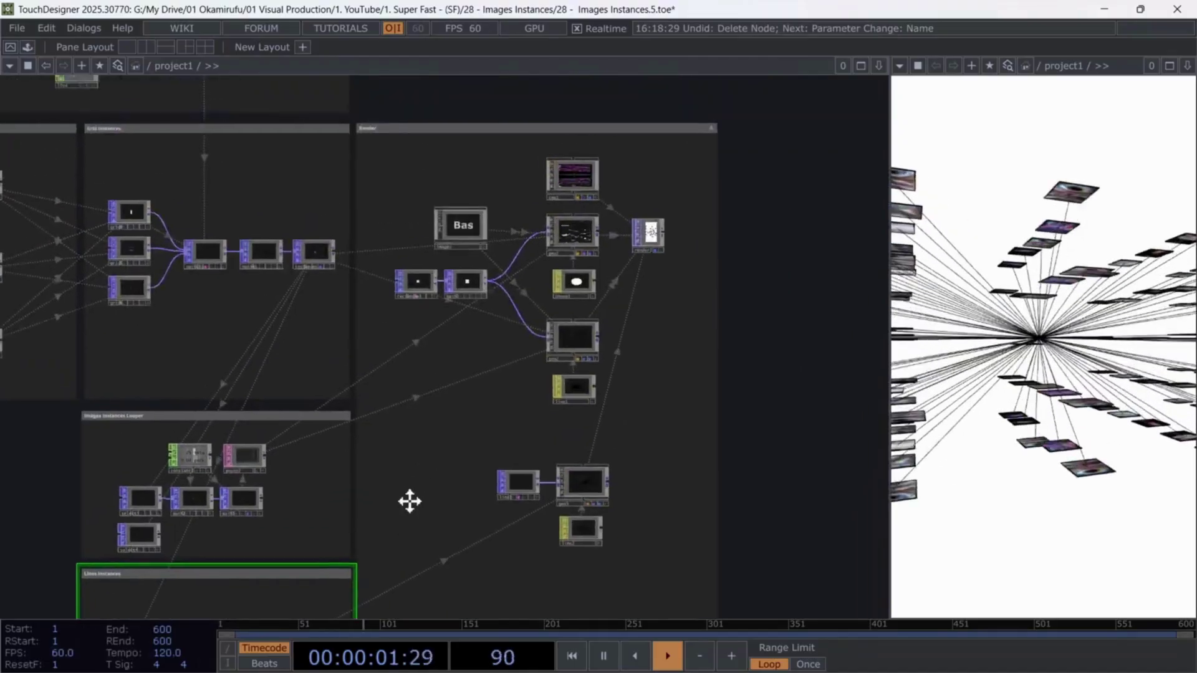
pyautogui.moveTo(368, 154); pyautogui.dragTo(689, 589)
pyautogui.scroll(5, 574, 249)
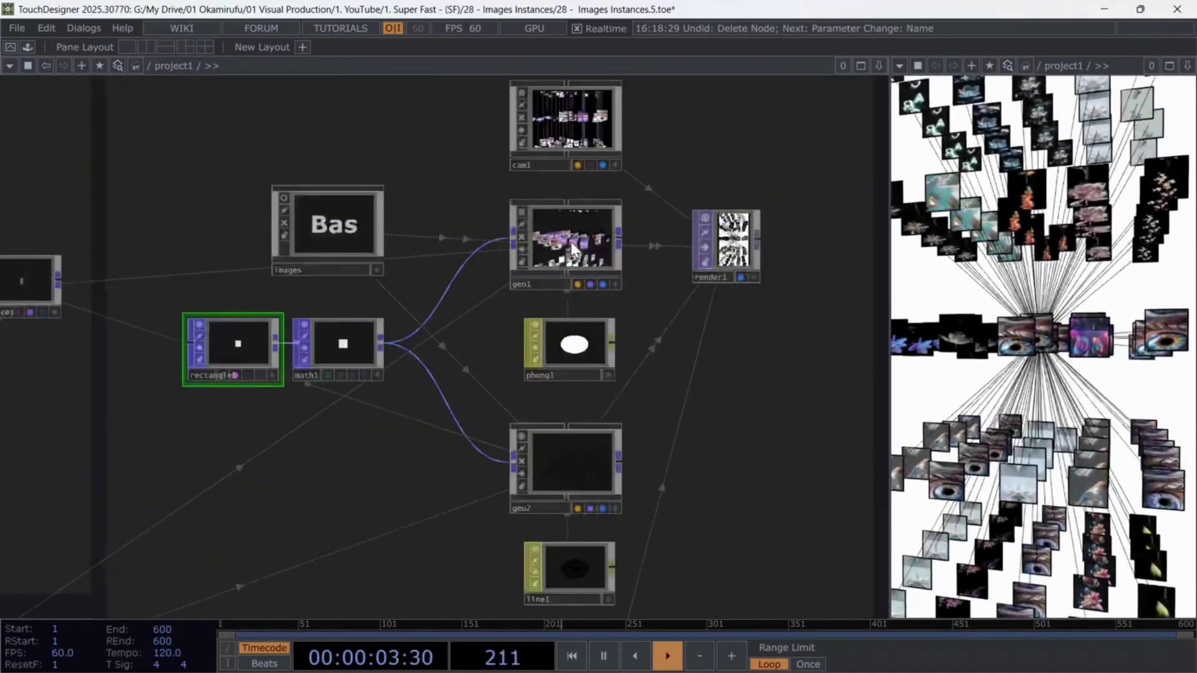
pyautogui.click(592, 478)
pyautogui.click(563, 230)
pyautogui.moveTo(743, 531); pyautogui.dragTo(708, 135)
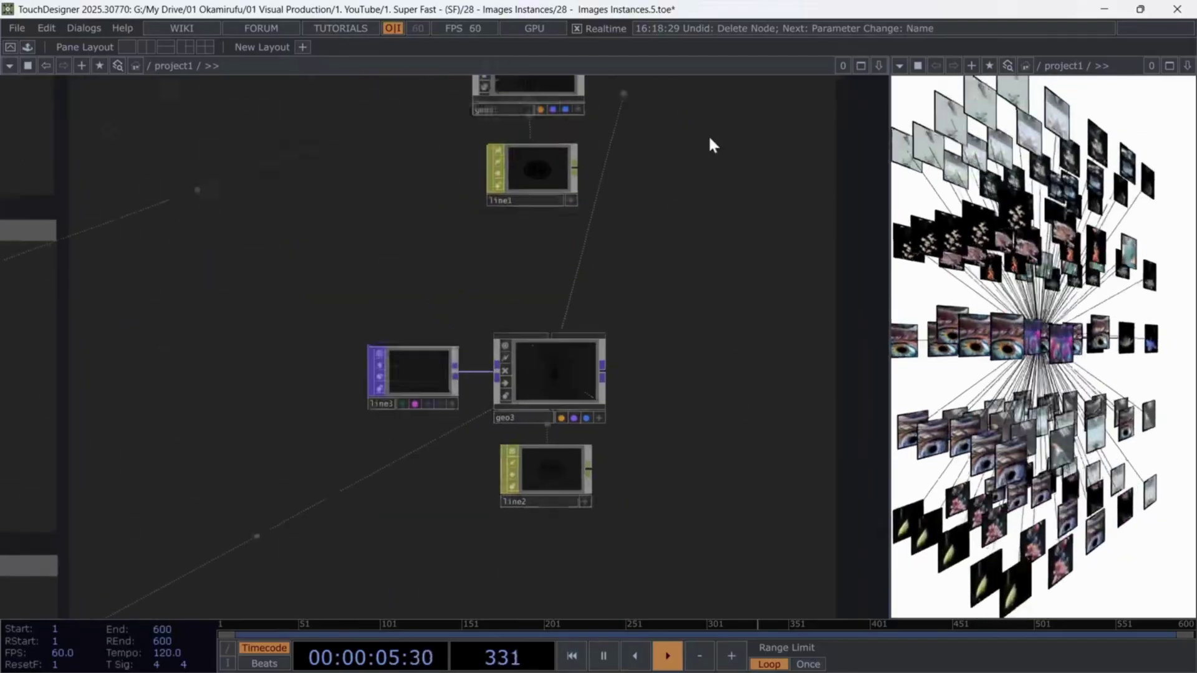
pyautogui.click(556, 364)
pyautogui.moveTo(717, 201); pyautogui.dragTo(710, 486)
pyautogui.scroll(-3, 708, 378)
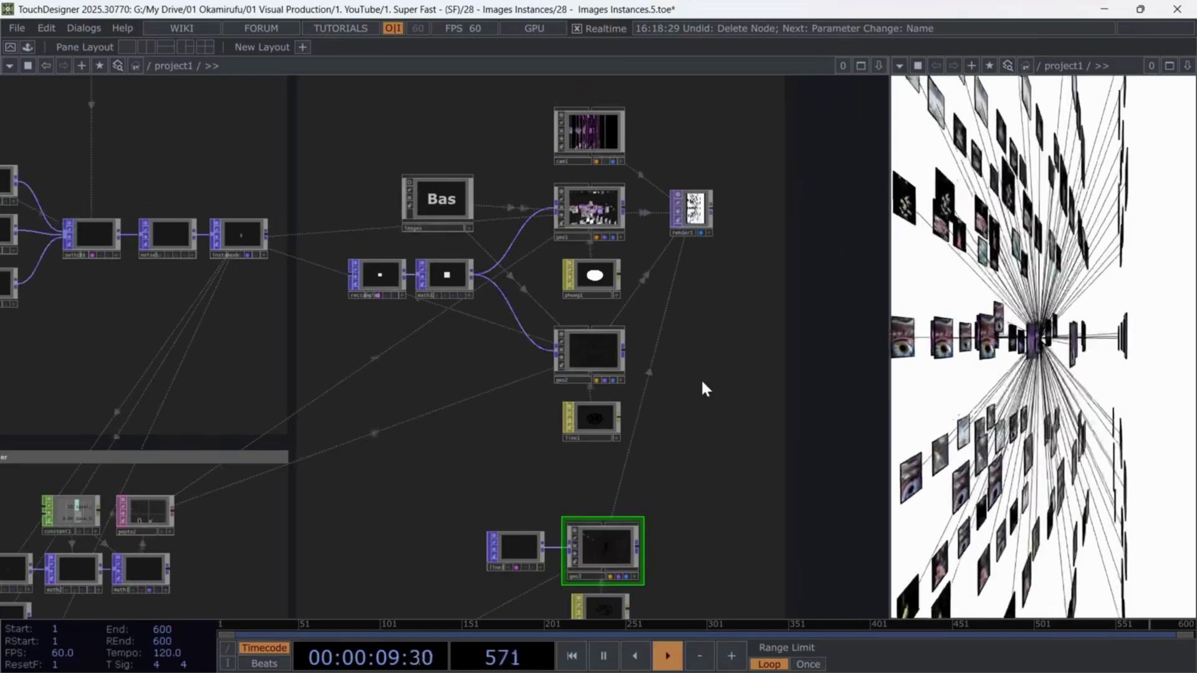
# Inspect the replicated image operators inside the images component and return to the project network.
pyautogui.click(440, 200)
pyautogui.scroll(5, 476, 247)
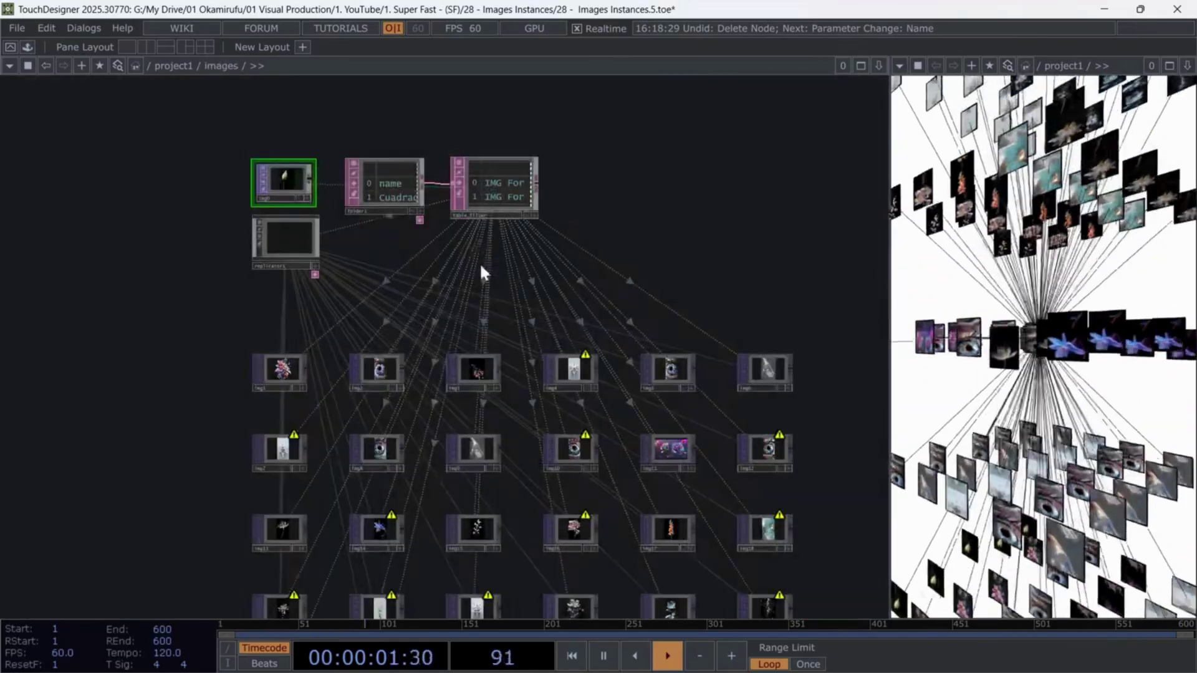
pyautogui.scroll(-3, 499, 336)
pyautogui.moveTo(500, 378); pyautogui.dragTo(508, 287)
pyautogui.scroll(3, 473, 295)
pyautogui.moveTo(220, 200); pyautogui.dragTo(938, 661, button='right')
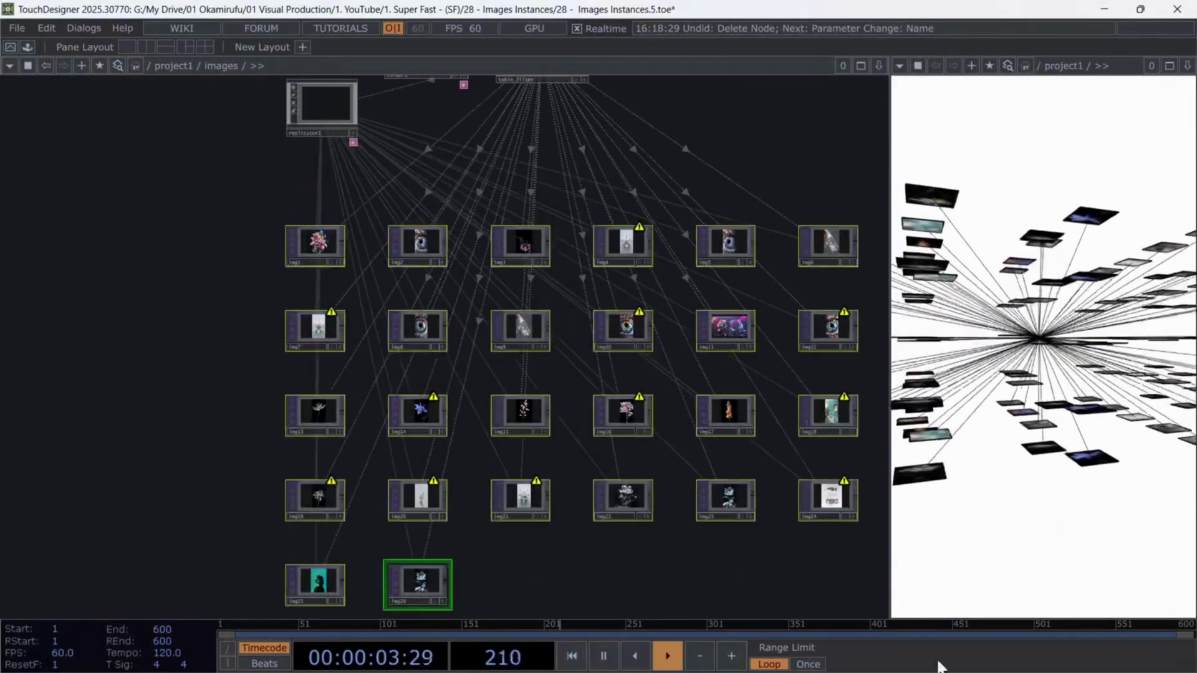
pyautogui.click(721, 560)
pyautogui.moveTo(722, 560); pyautogui.dragTo(712, 537)
pyautogui.moveTo(197, 152); pyautogui.dragTo(800, 535, button='right')
pyautogui.click(737, 534)
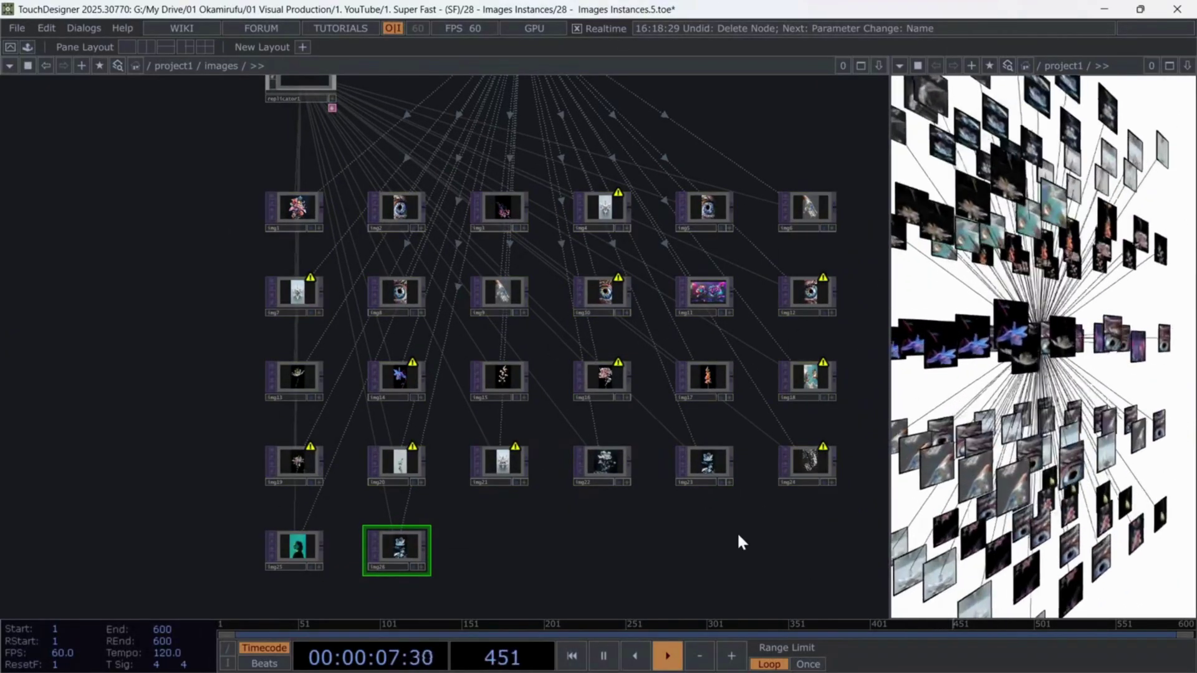
pyautogui.press('u')
pyautogui.scroll(-6, 611, 464)
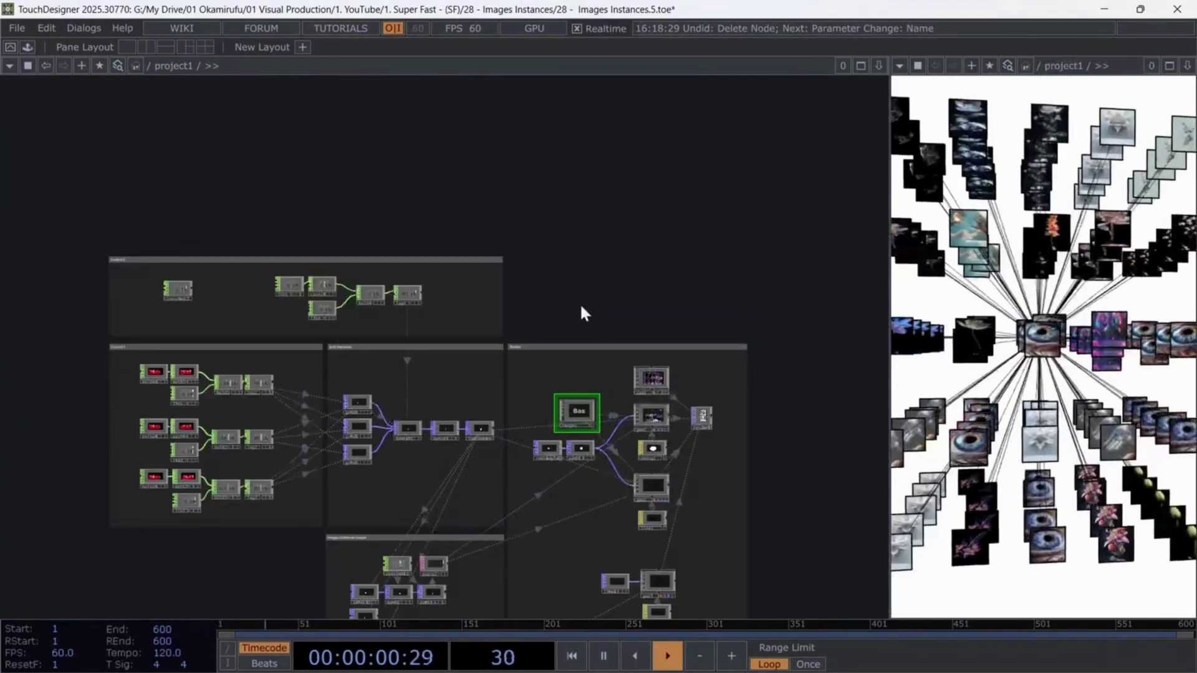
# Frame the entire project1 network to review all its annotated sections together.
pyautogui.moveTo(580, 303); pyautogui.dragTo(637, 155)
pyautogui.moveTo(88, 99); pyautogui.dragTo(835, 601)
pyautogui.press('h')
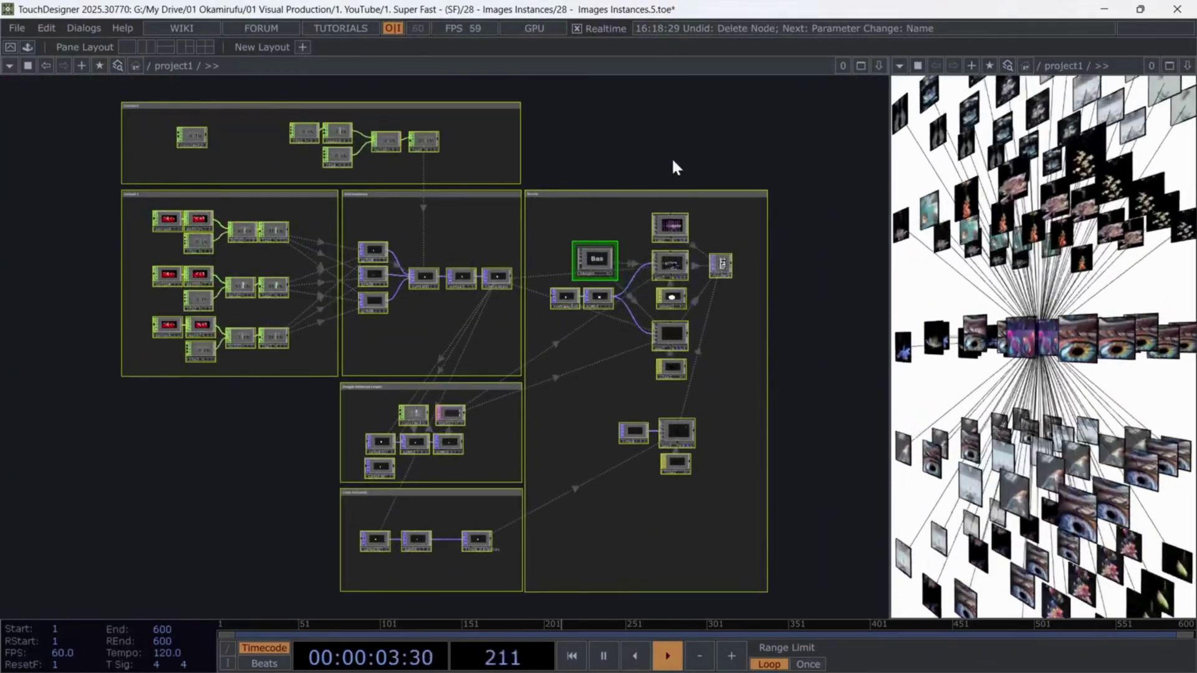
pyautogui.click(671, 157)
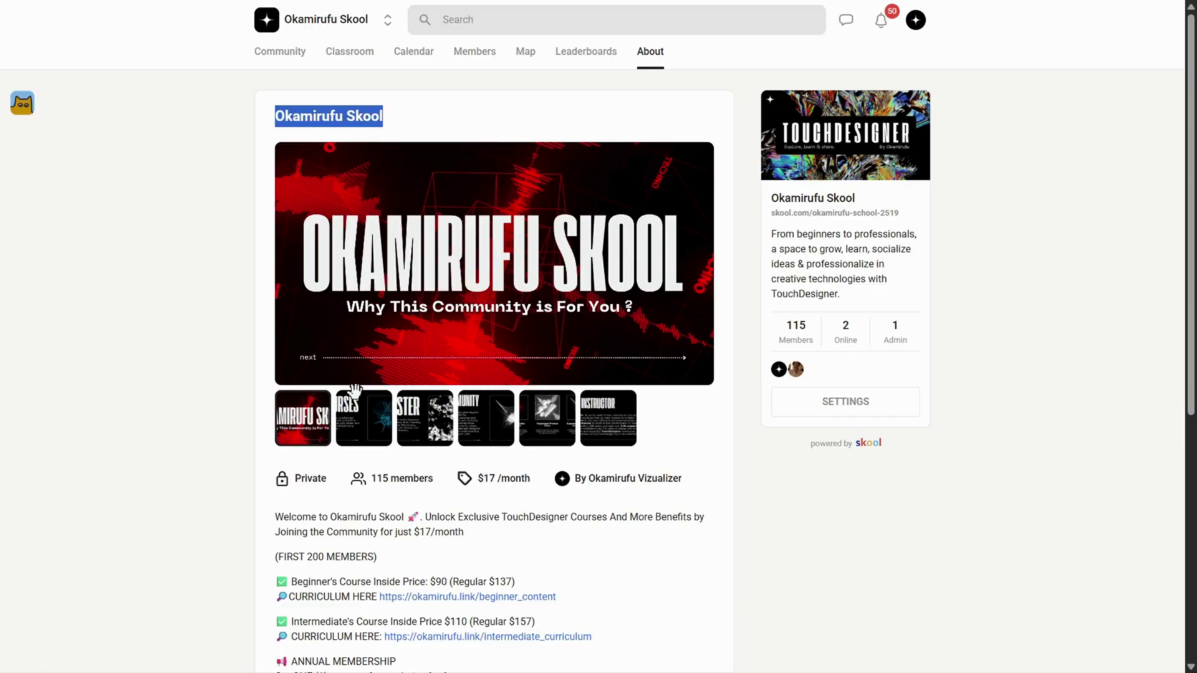
# Switch to the Okamirufu Skool About page in the browser and review its gallery slides and community description.
pyautogui.click(353, 423)
pyautogui.click(413, 429)
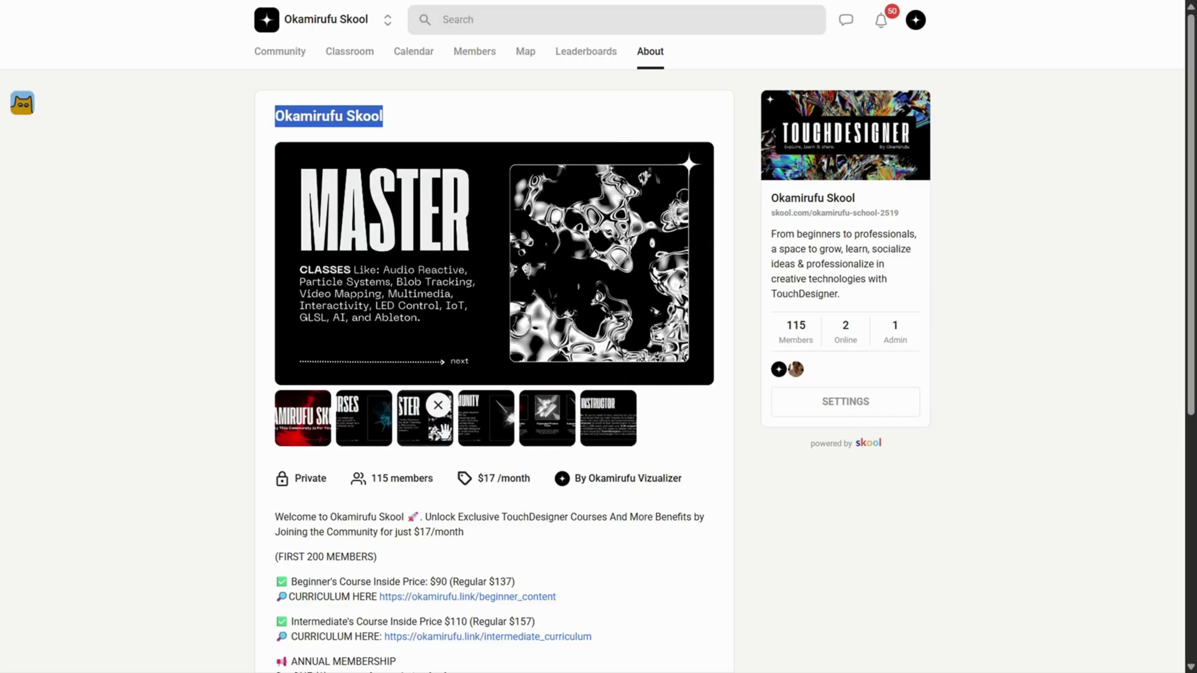
pyautogui.click(469, 430)
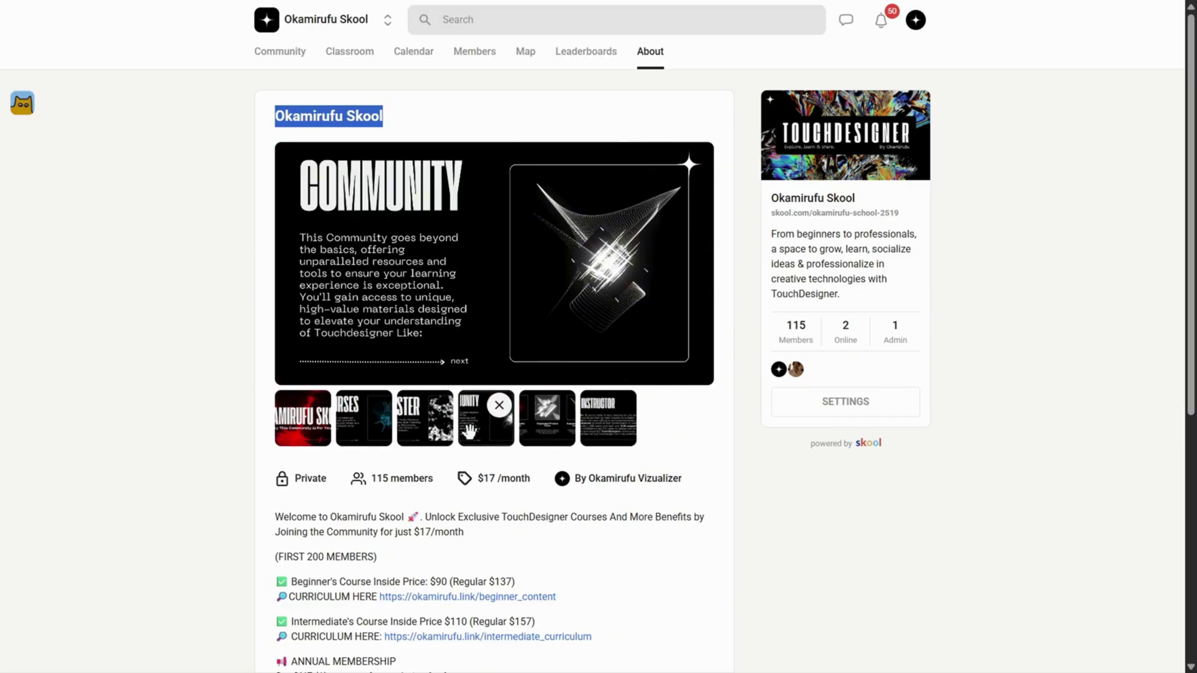
pyautogui.click(539, 436)
pyautogui.click(597, 435)
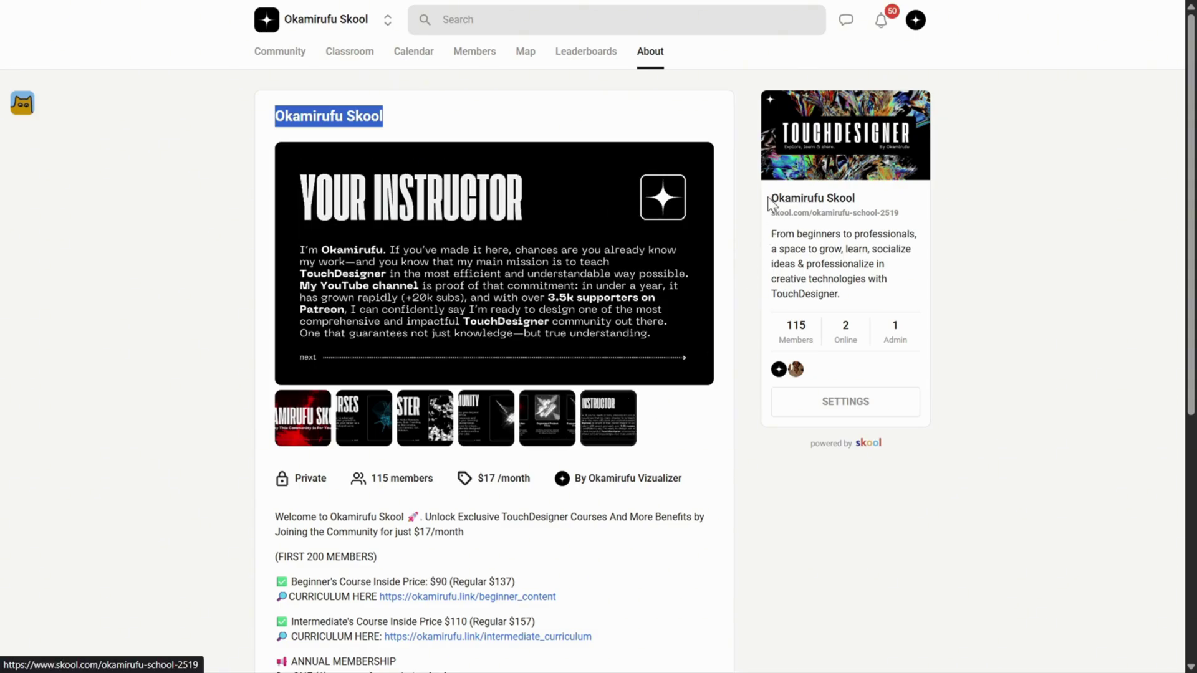
pyautogui.moveTo(769, 197); pyautogui.dragTo(910, 290)
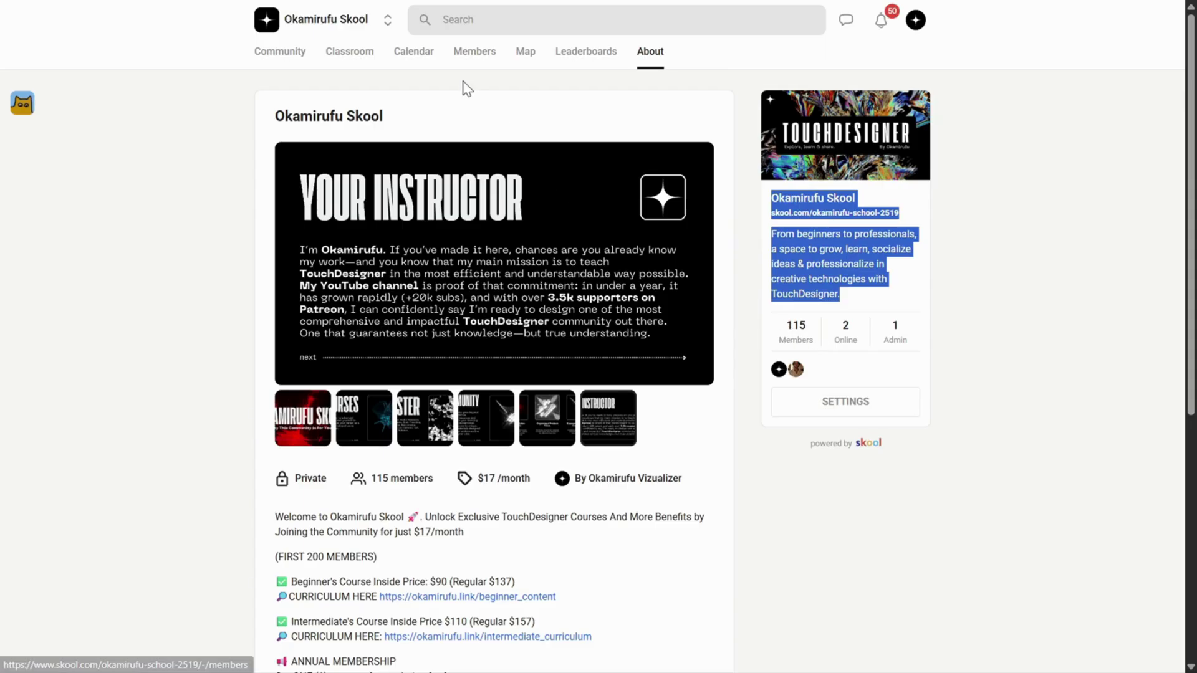
# Open the Exclusive Skool Tutorials Series in the classroom and examine the K1 Radial Tentacles Using POPs lesson.
pyautogui.click(337, 53)
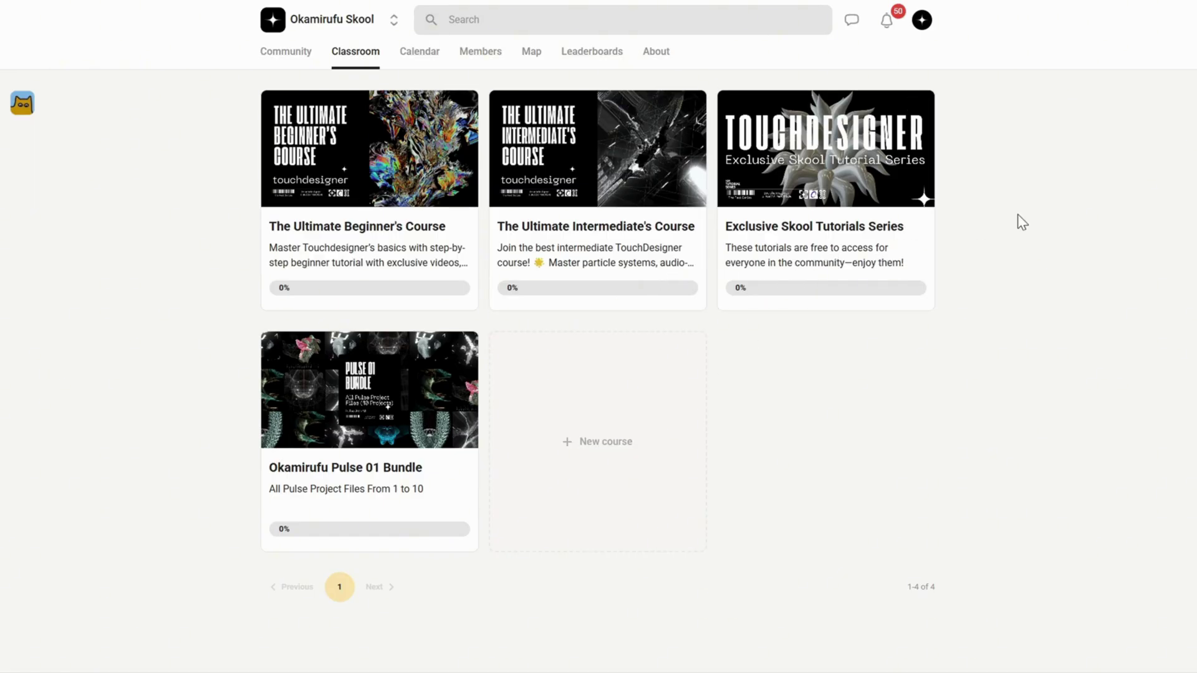
pyautogui.click(840, 169)
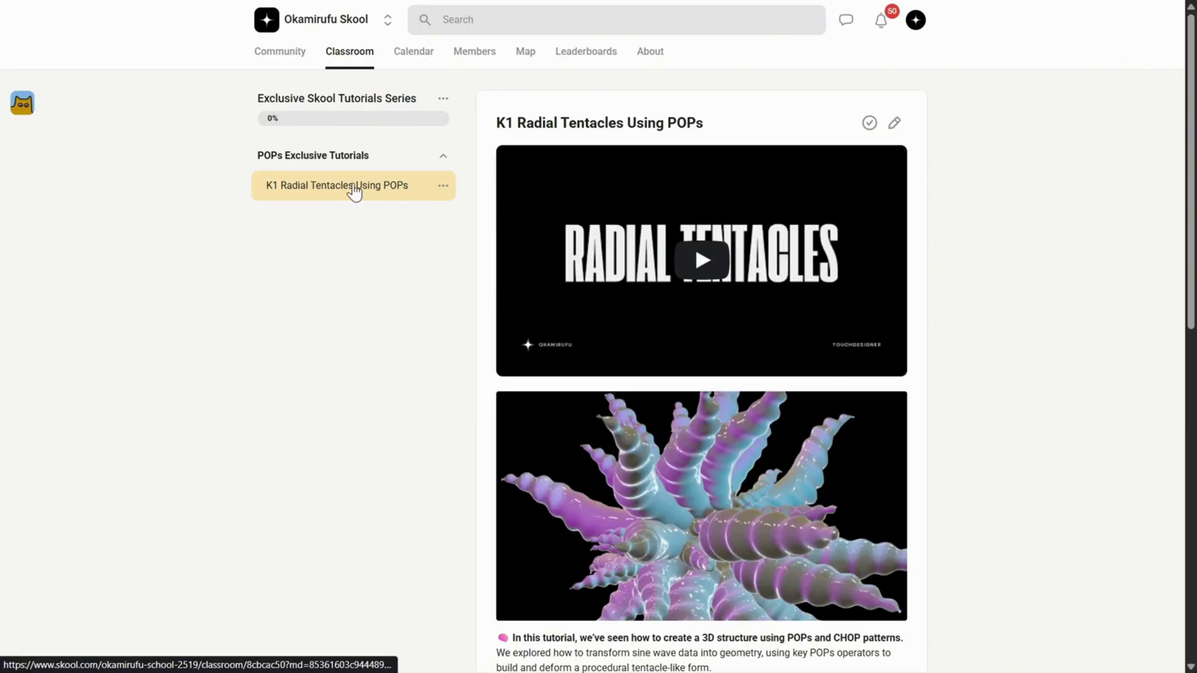
pyautogui.scroll(-10, 714, 366)
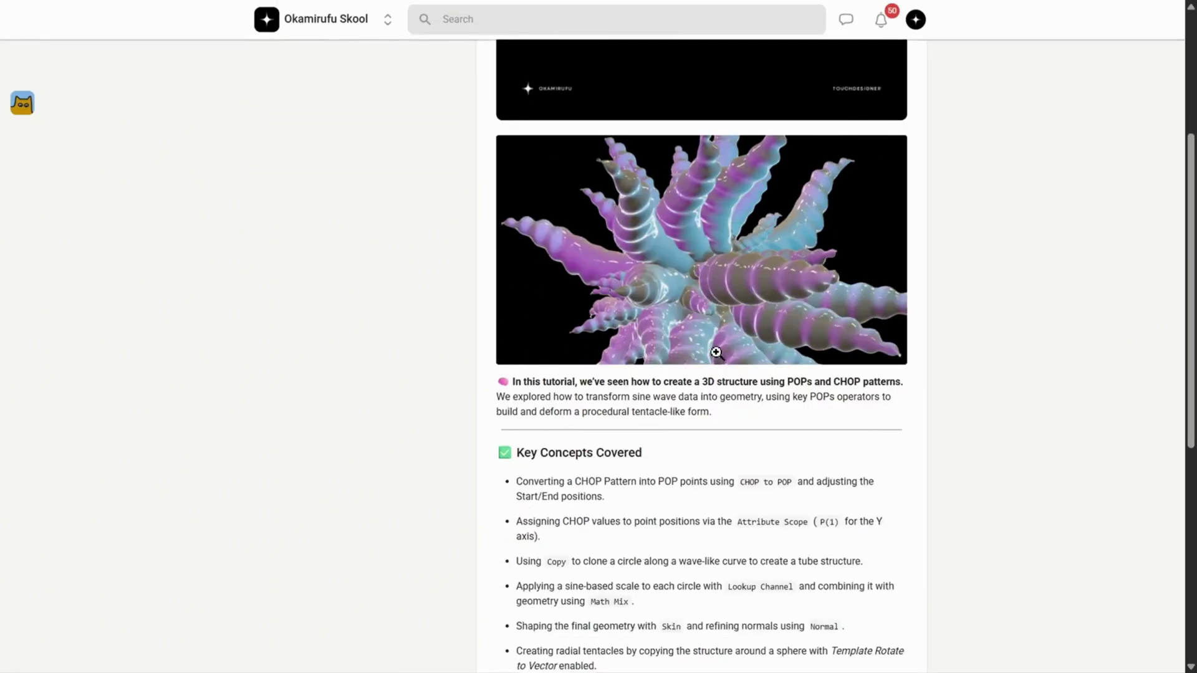
# Read the lesson's discussion post, expand the hidden replies, view the attached tube-junction image and return to the lesson.
pyautogui.click(665, 526)
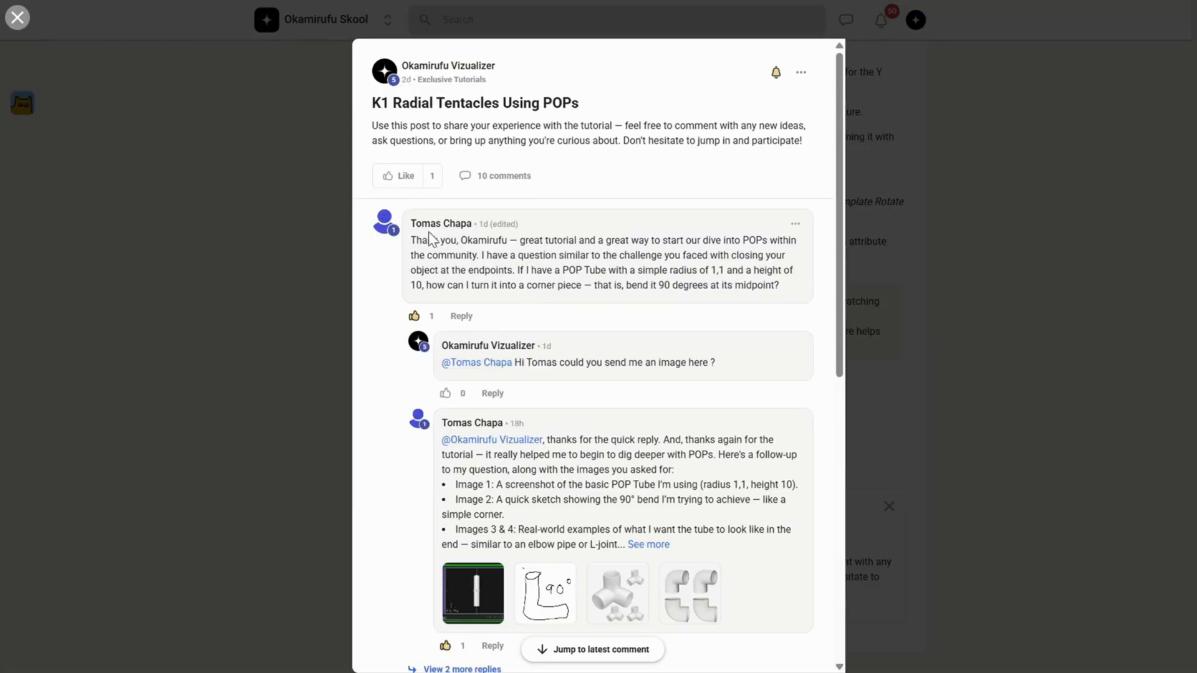
pyautogui.scroll(-1, 629, 502)
pyautogui.scroll(-4, 631, 506)
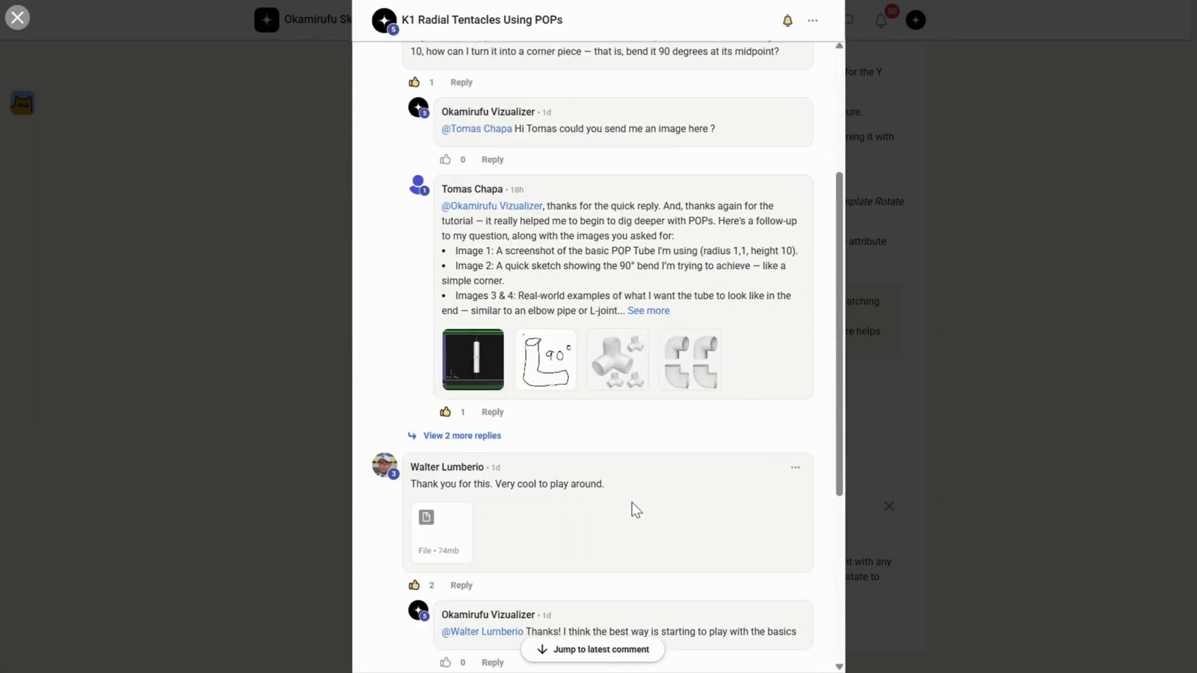
pyautogui.scroll(-4, 627, 503)
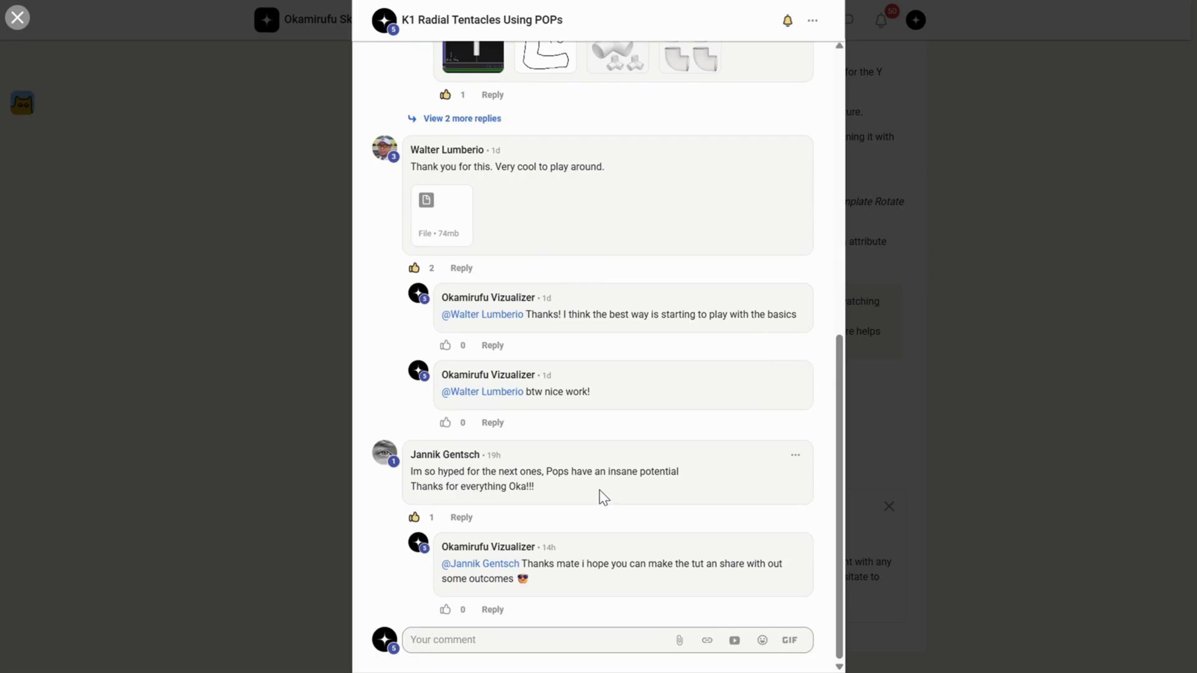
pyautogui.scroll(5, 602, 497)
pyautogui.click(495, 437)
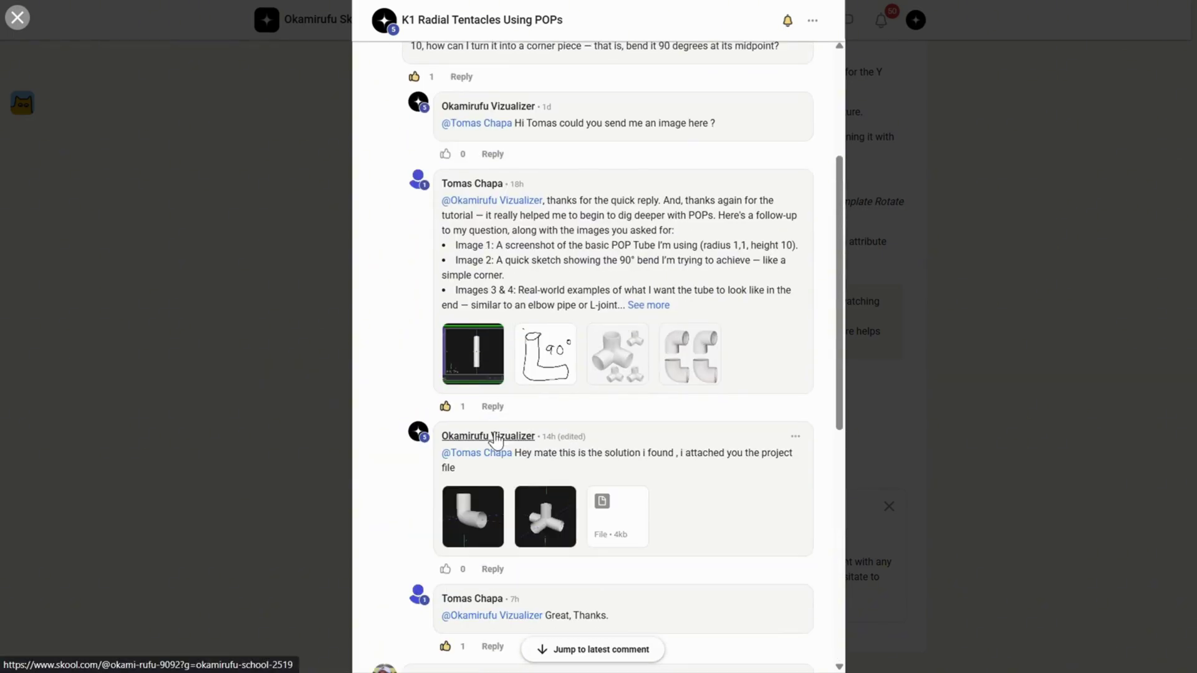
pyautogui.click(547, 520)
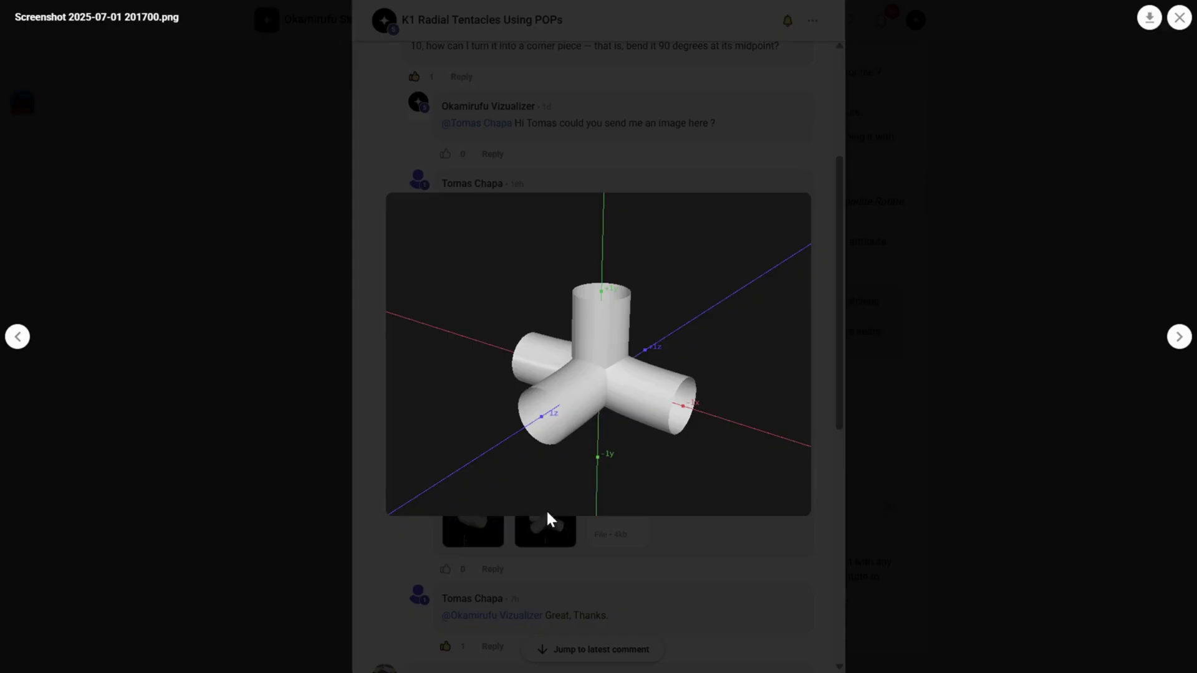
pyautogui.click(1045, 401)
pyautogui.click(1047, 401)
pyautogui.scroll(11, 1004, 426)
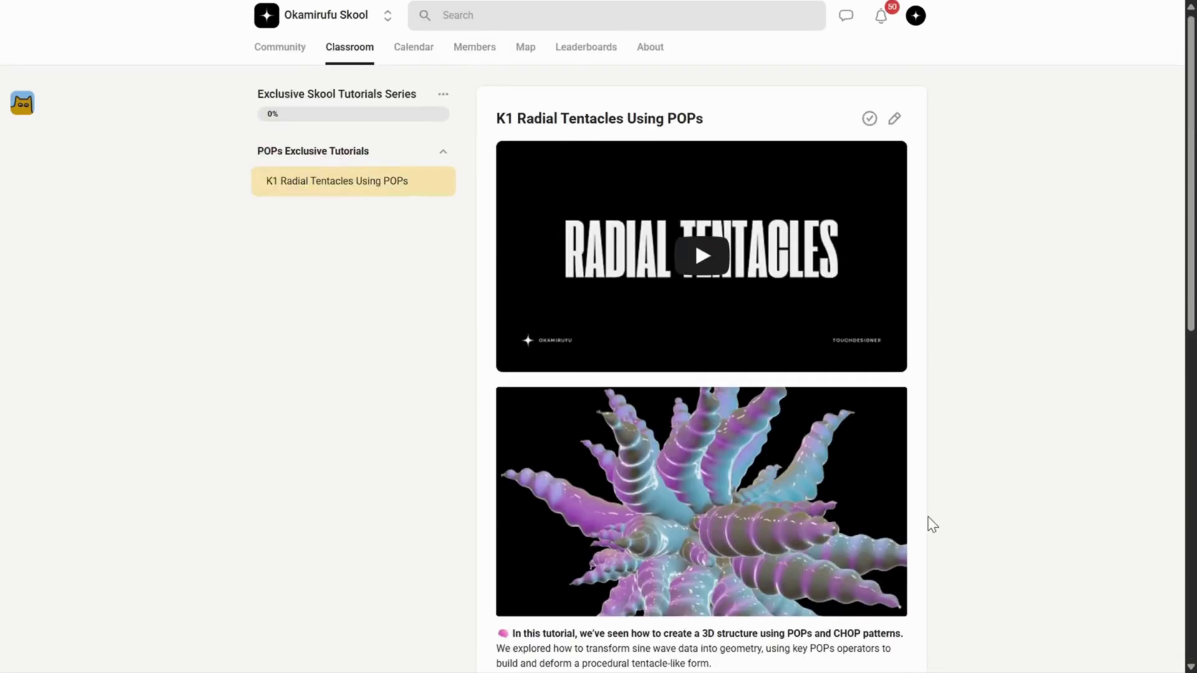
# Return to the community's About page and review the PLUS, SHOP and BONUSES membership benefits.
pyautogui.click(651, 55)
pyautogui.scroll(-6, 644, 497)
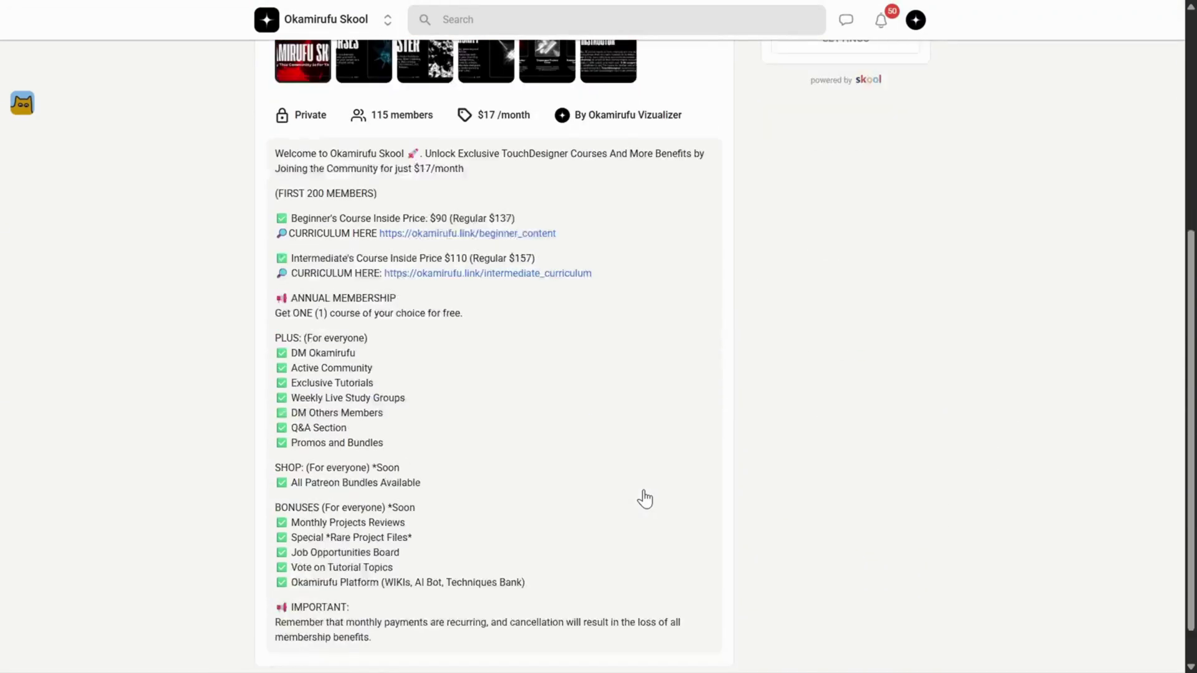
pyautogui.click(276, 296)
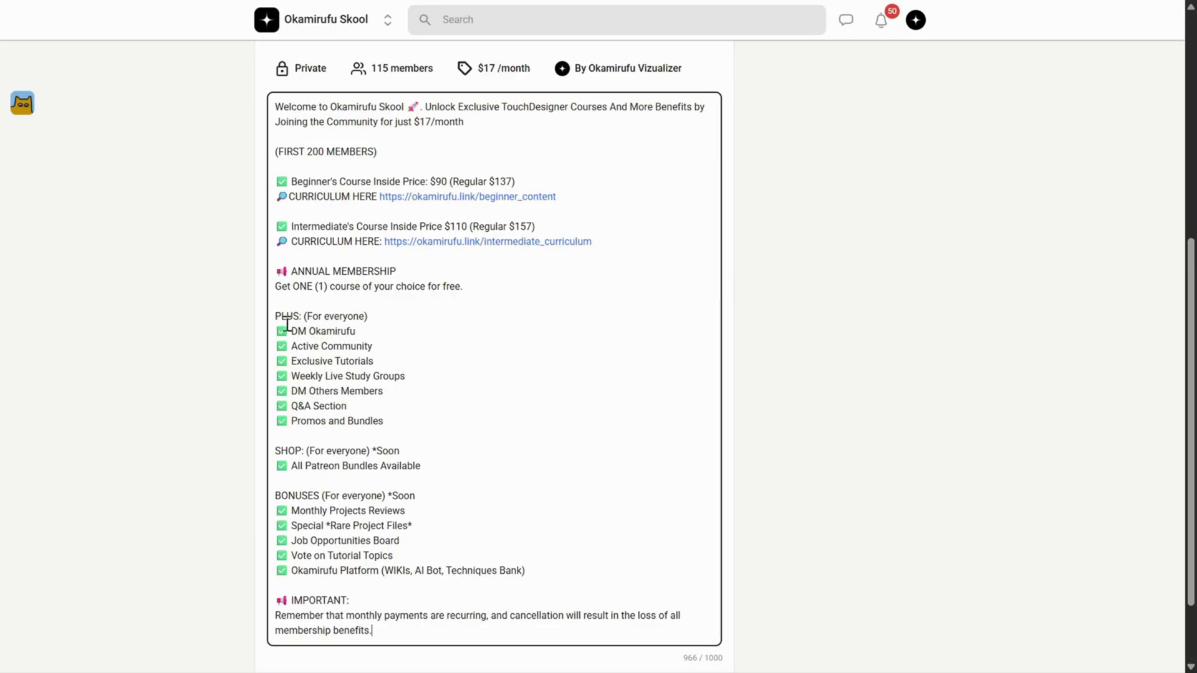
pyautogui.moveTo(276, 317); pyautogui.dragTo(400, 417)
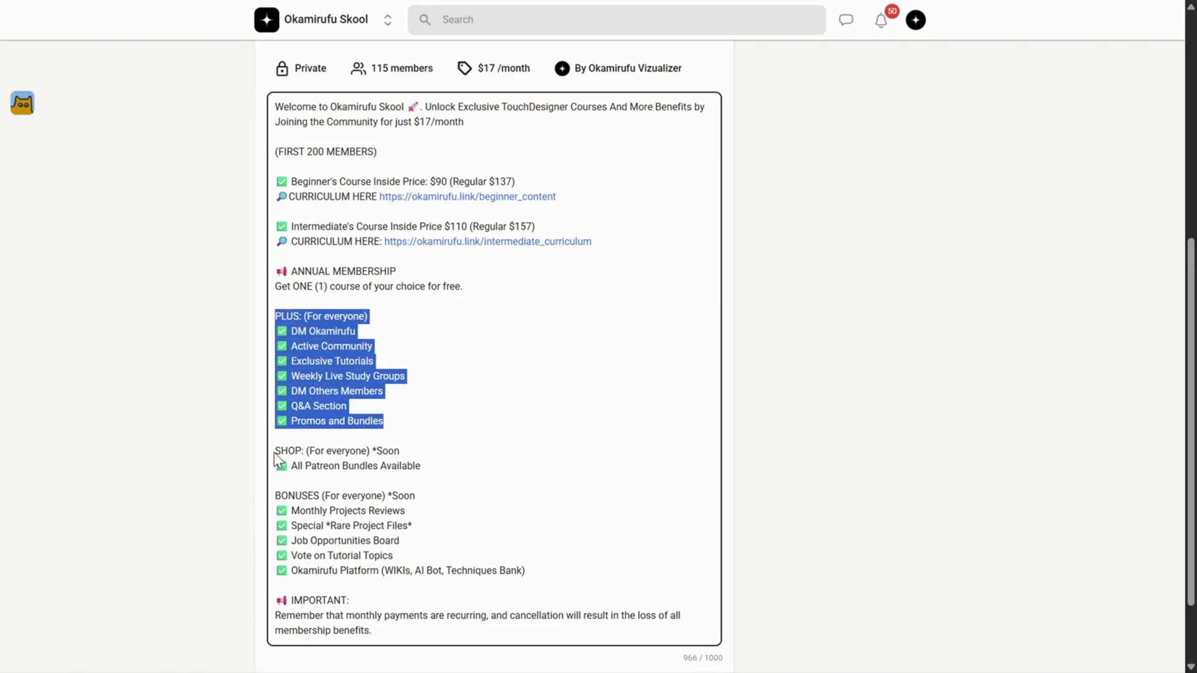
pyautogui.moveTo(275, 451); pyautogui.dragTo(444, 468)
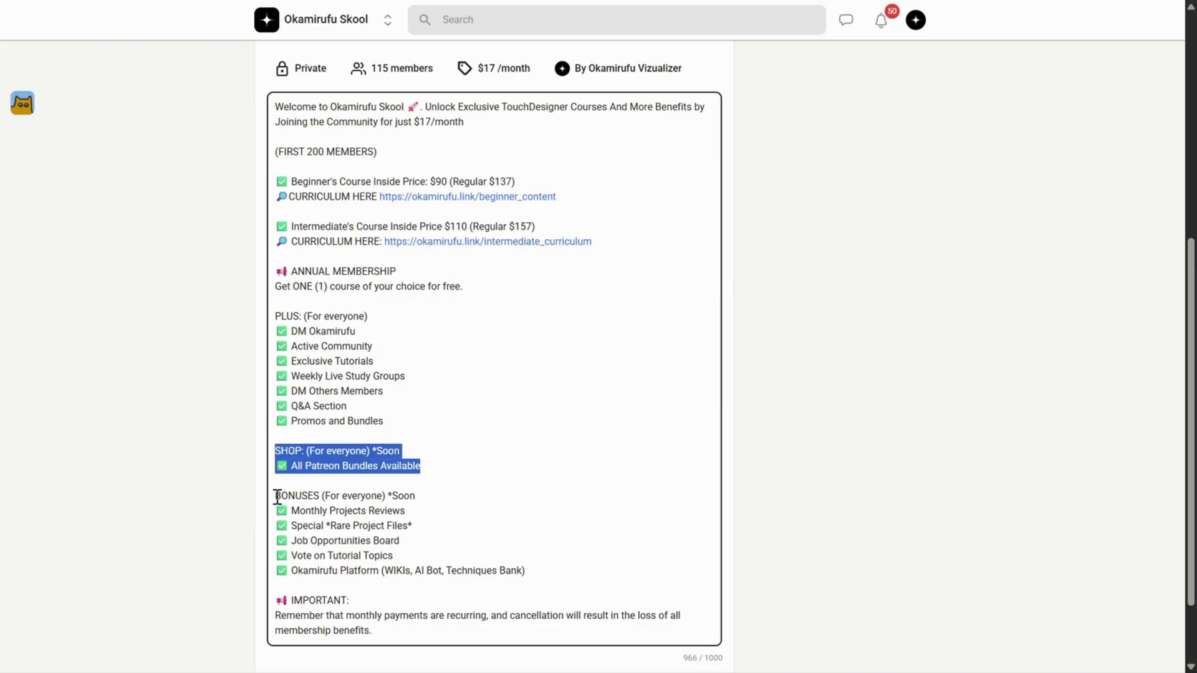
pyautogui.moveTo(278, 496); pyautogui.dragTo(511, 598)
pyautogui.click(510, 598)
pyautogui.scroll(2, 897, 520)
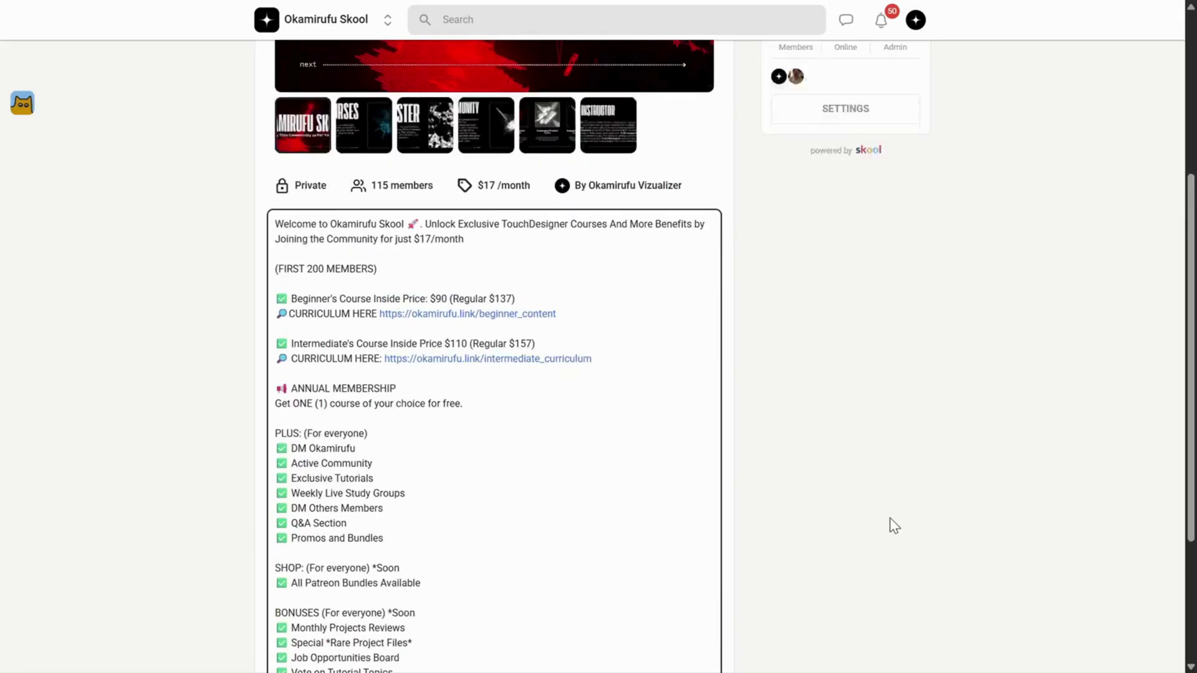
pyautogui.scroll(5, 894, 526)
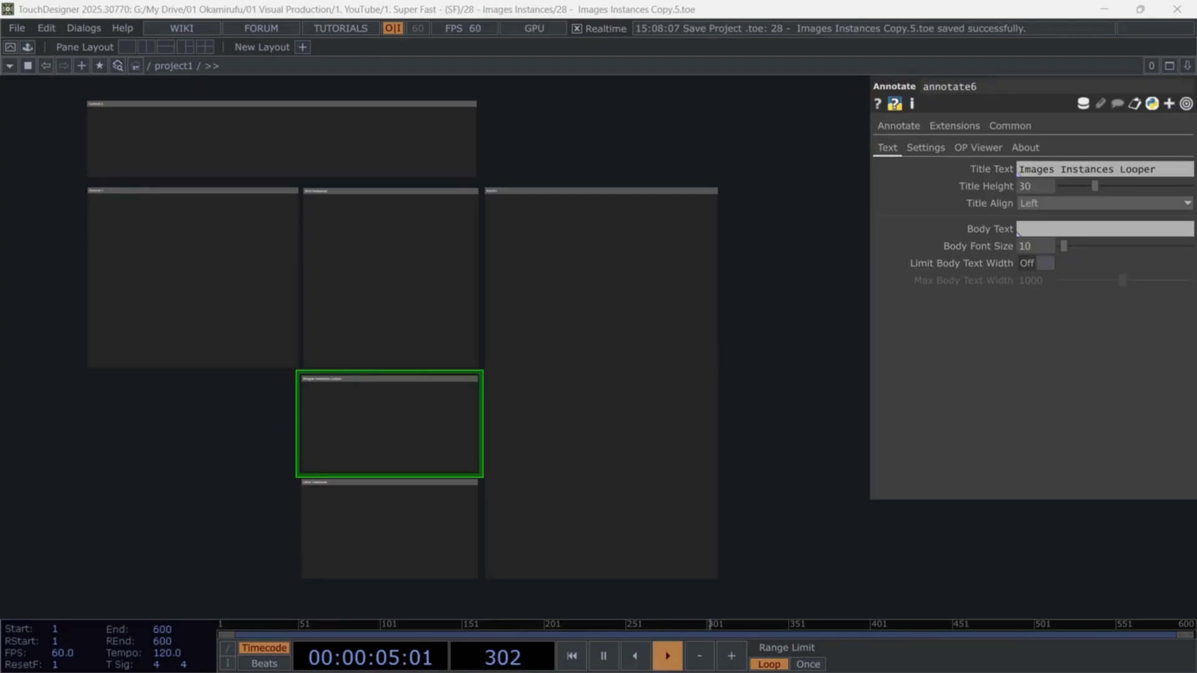
# Switch to TouchDesigner and place a Noise CHOP in the upper-left part of the Control 1 section.
pyautogui.scroll(8, 137, 362)
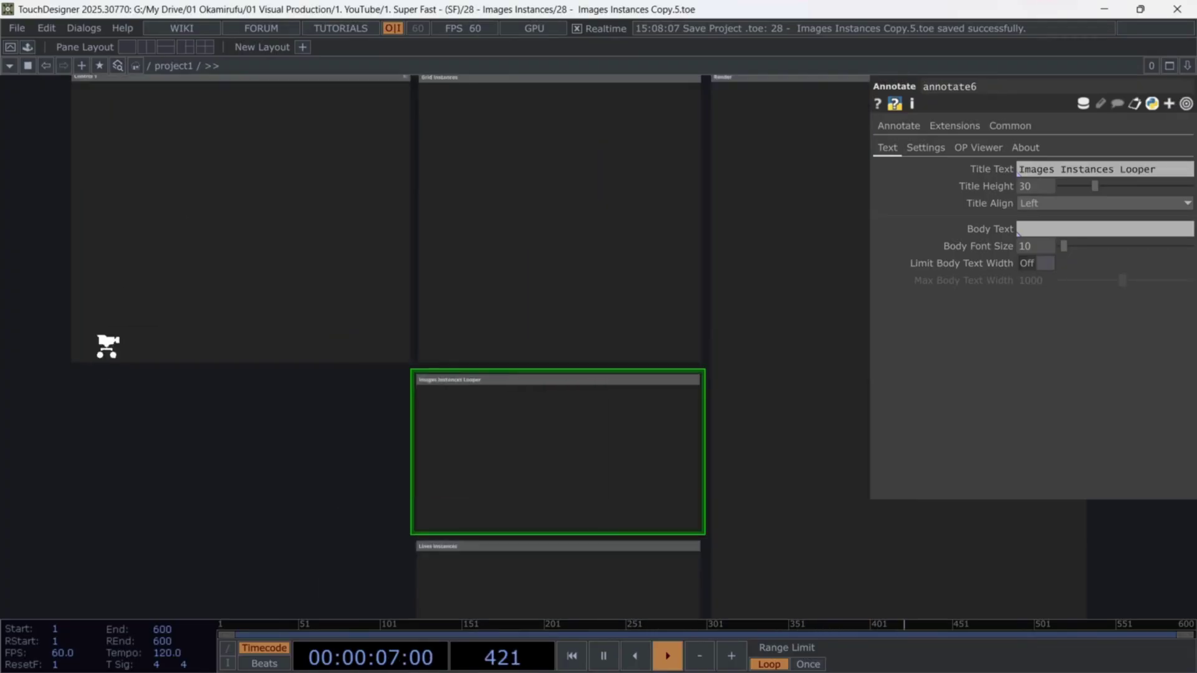
pyautogui.moveTo(90, 328); pyautogui.dragTo(33, 313)
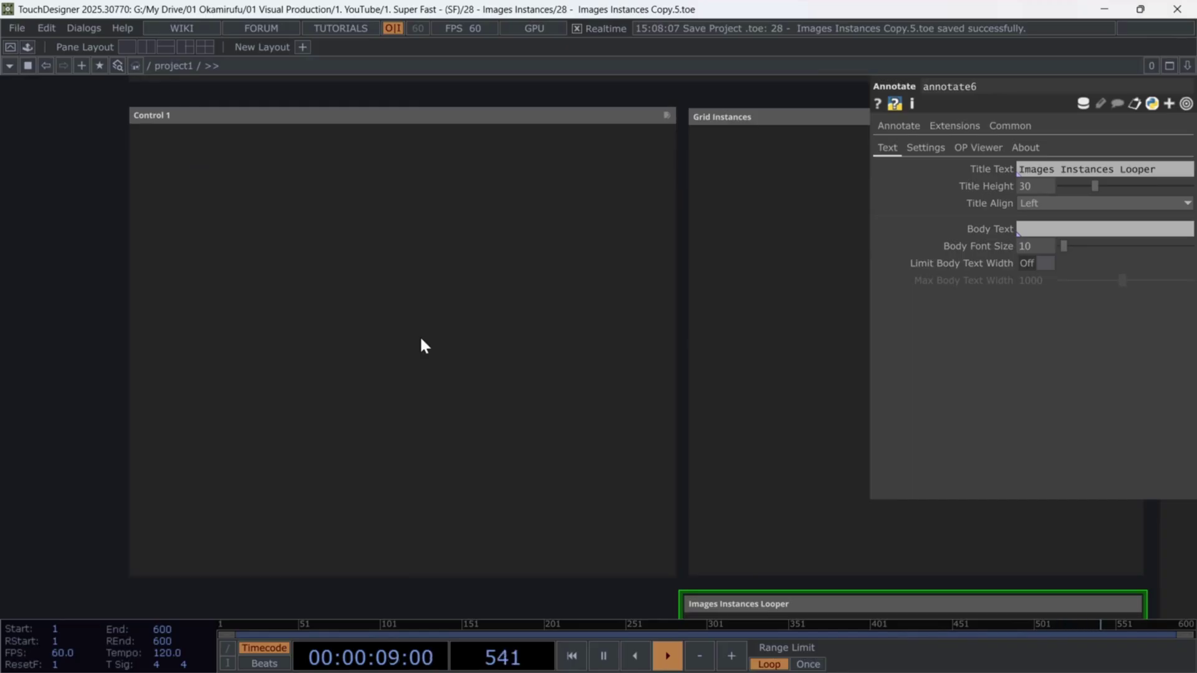
pyautogui.press('Tab')
pyautogui.write('no')
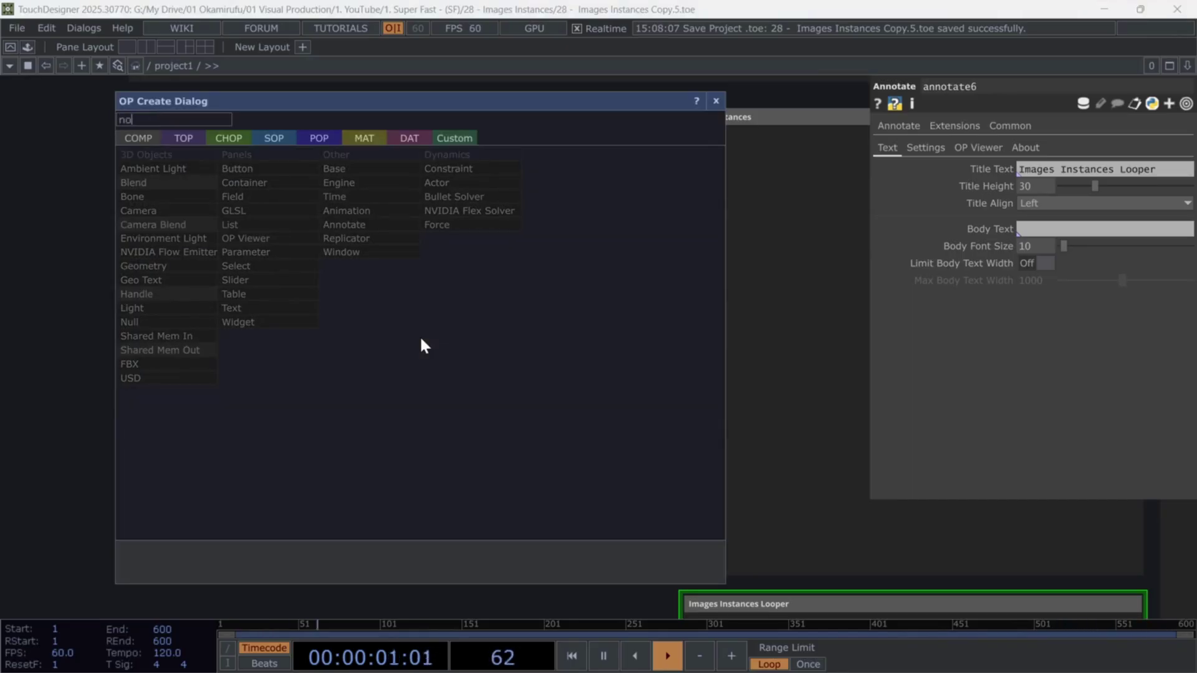
pyautogui.write('i')
pyautogui.click(235, 136)
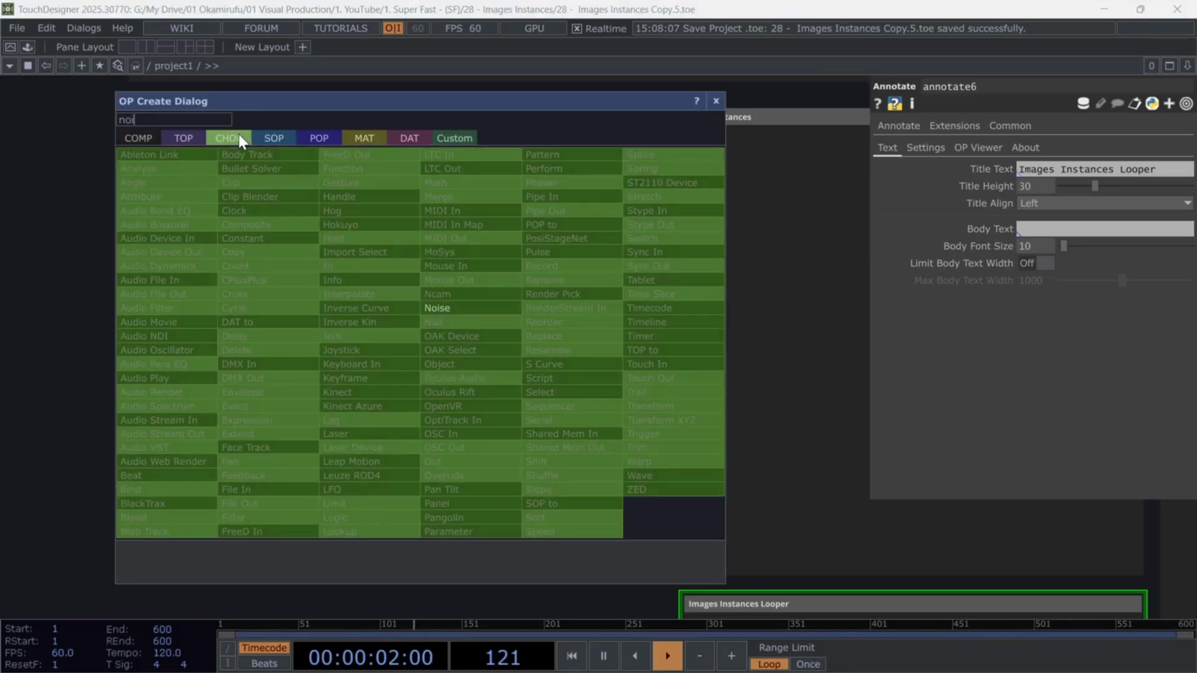
pyautogui.click(460, 307)
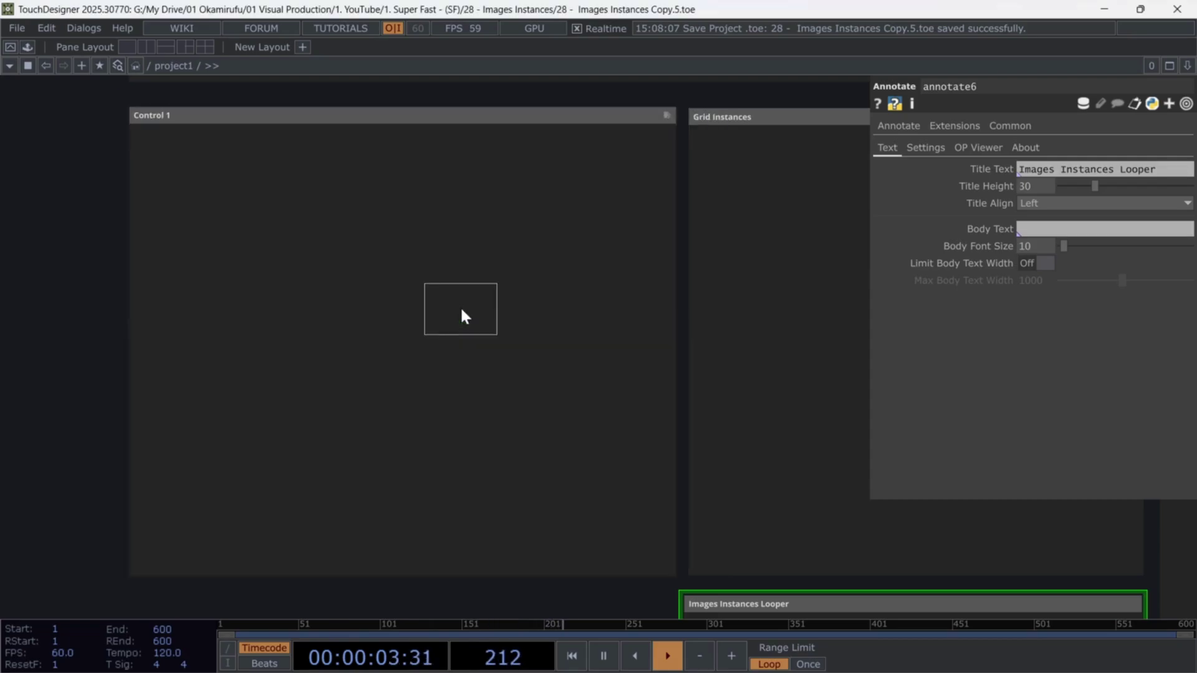
pyautogui.click(192, 181)
# Extend the noise chain with a Math CHOP followed by a Hold CHOP, each wired to the preceding operator.
pyautogui.scroll(5, 144, 156)
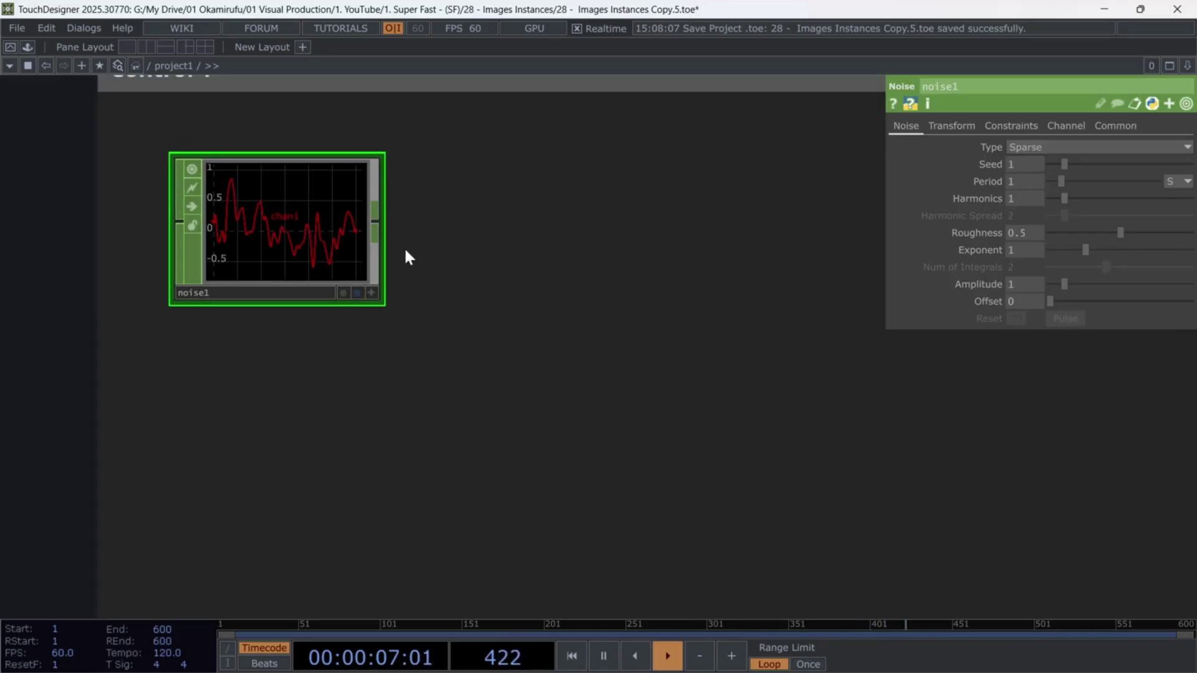
pyautogui.rightClick(381, 226)
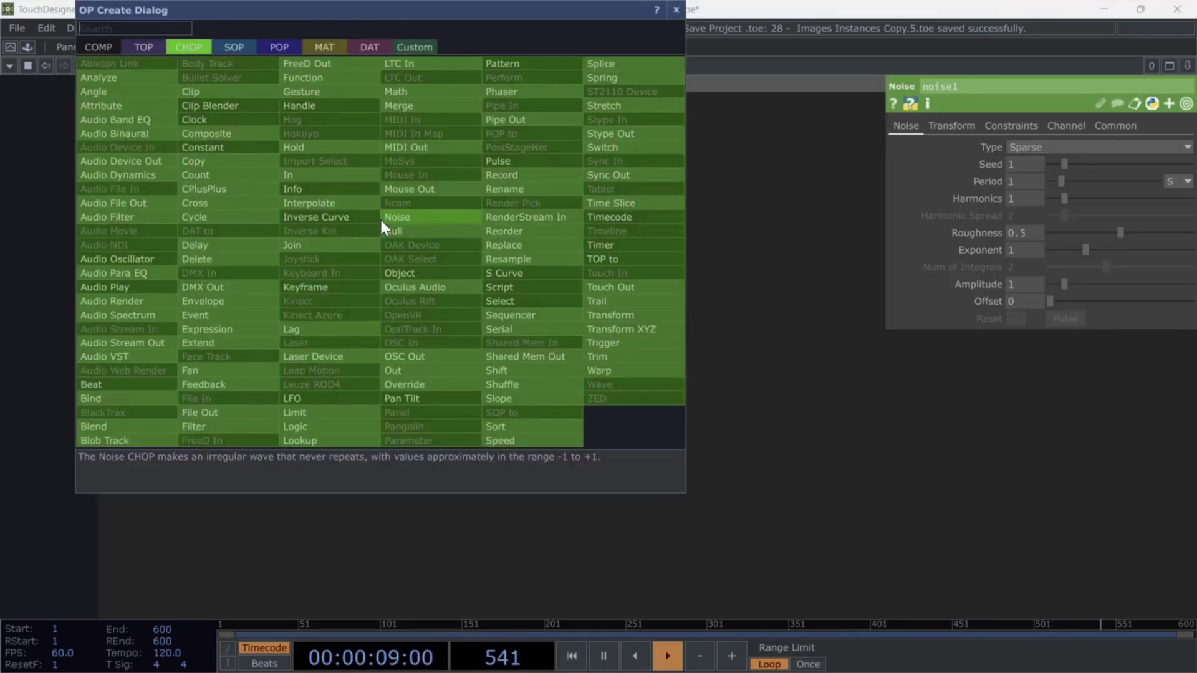
pyautogui.click(425, 147)
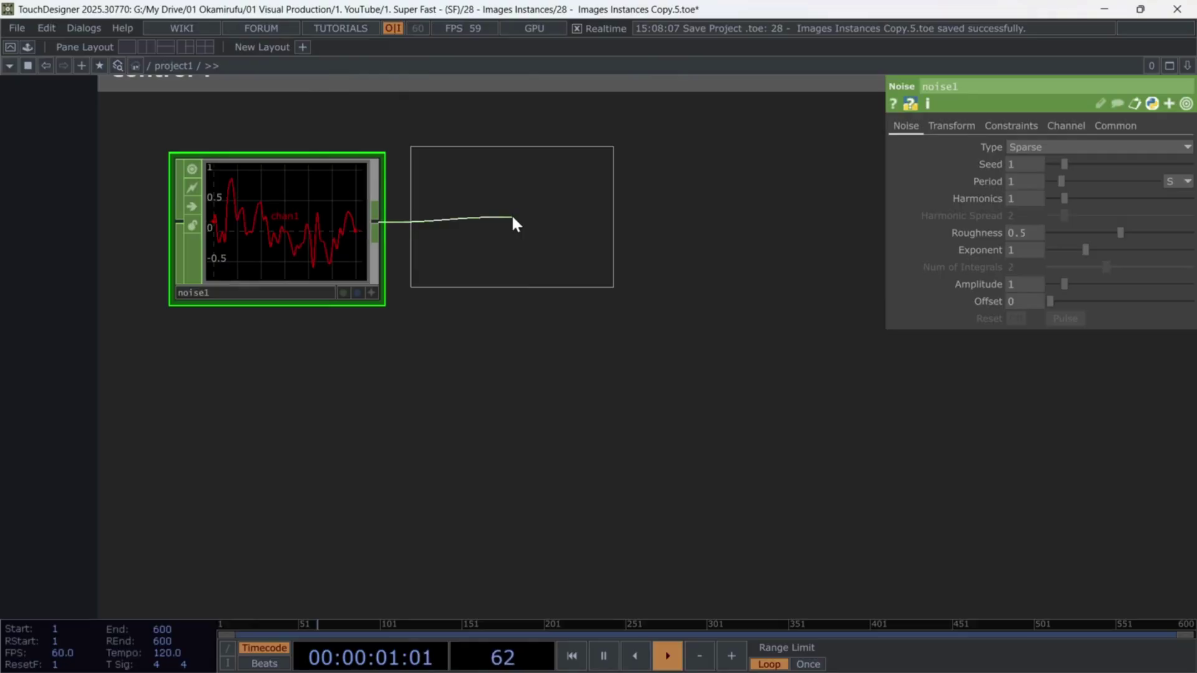
pyautogui.click(517, 219)
pyautogui.rightClick(608, 226)
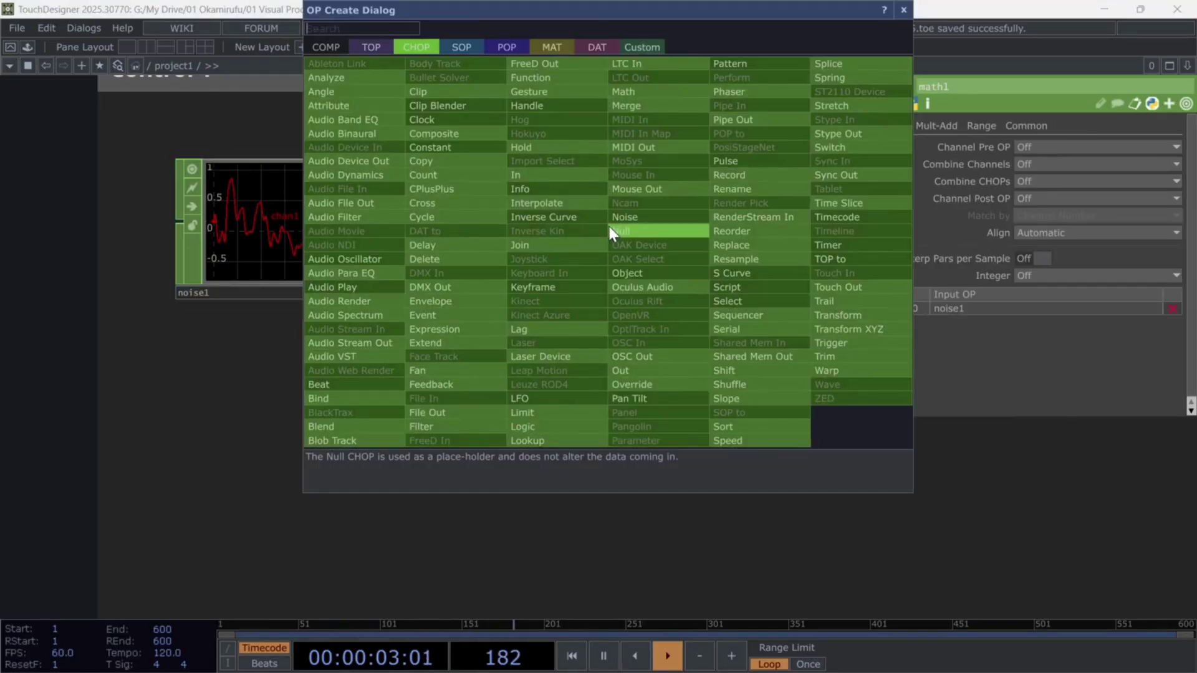
pyautogui.write('hol')
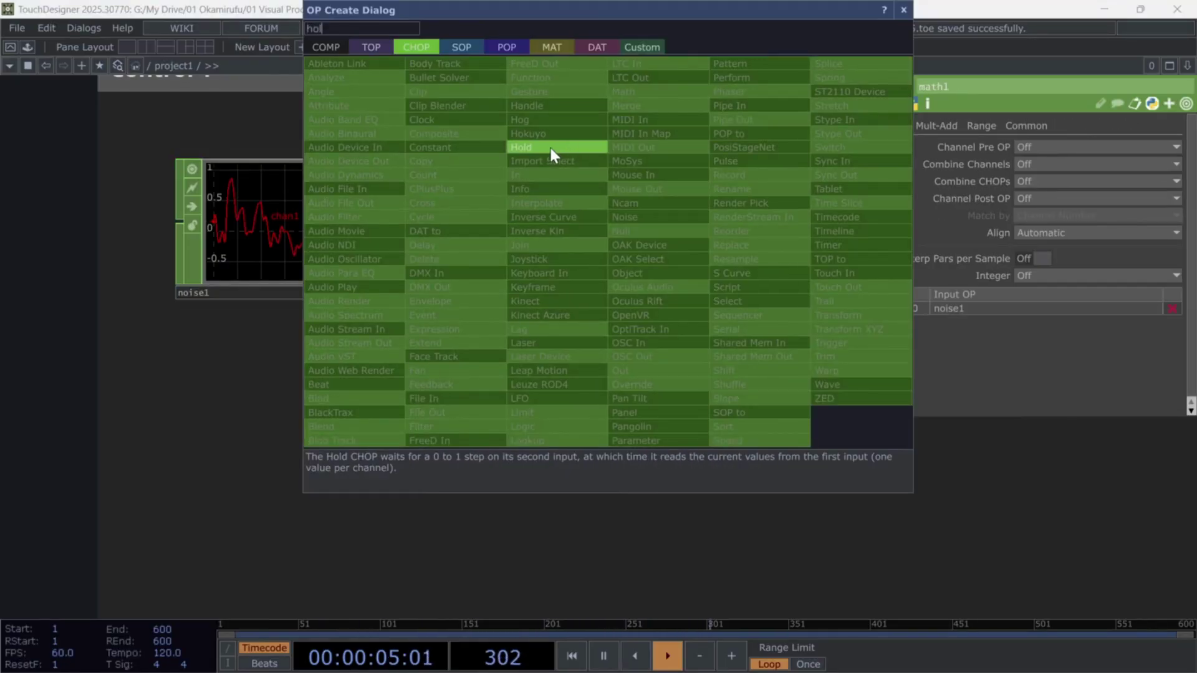
pyautogui.click(551, 147)
pyautogui.click(758, 223)
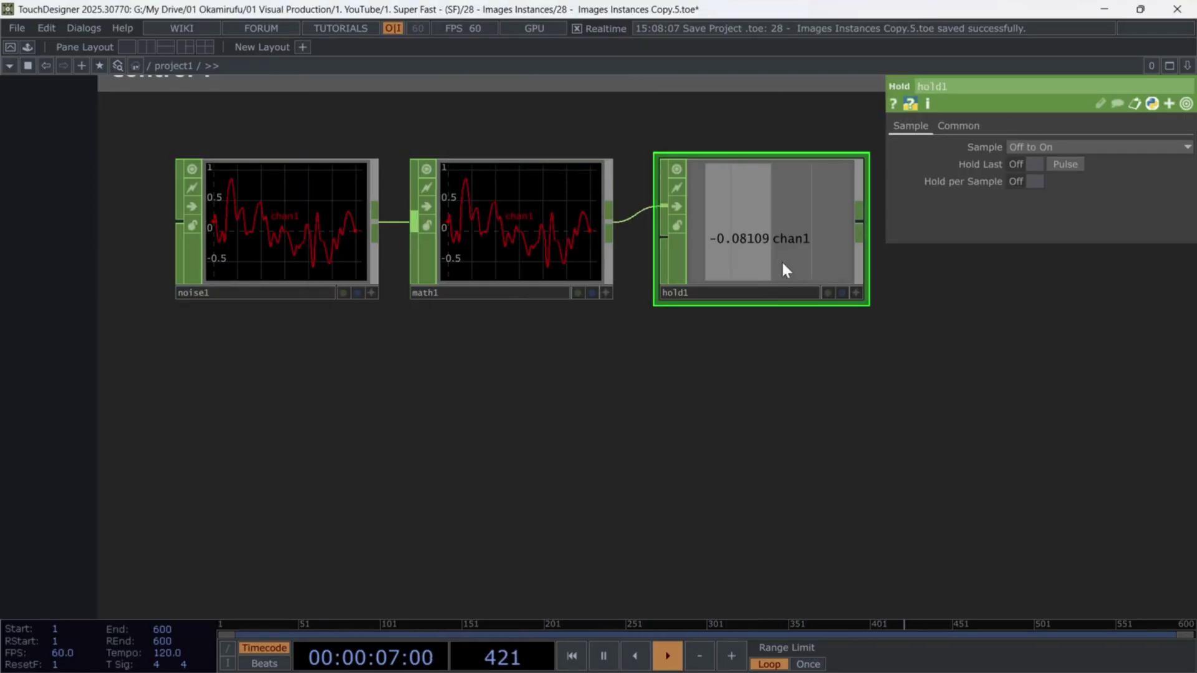
# Add an LFO CHOP below math1 and move hold1 further down and away from math1.
pyautogui.press('Tab')
pyautogui.write('lfo')
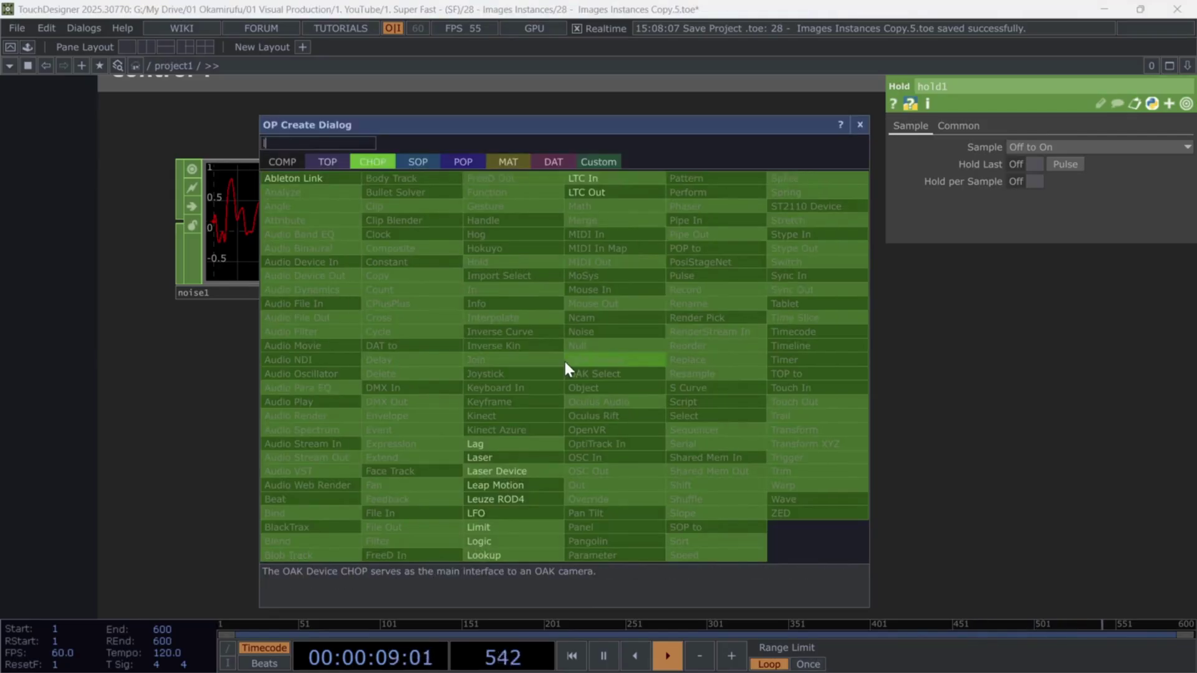
pyautogui.click(526, 514)
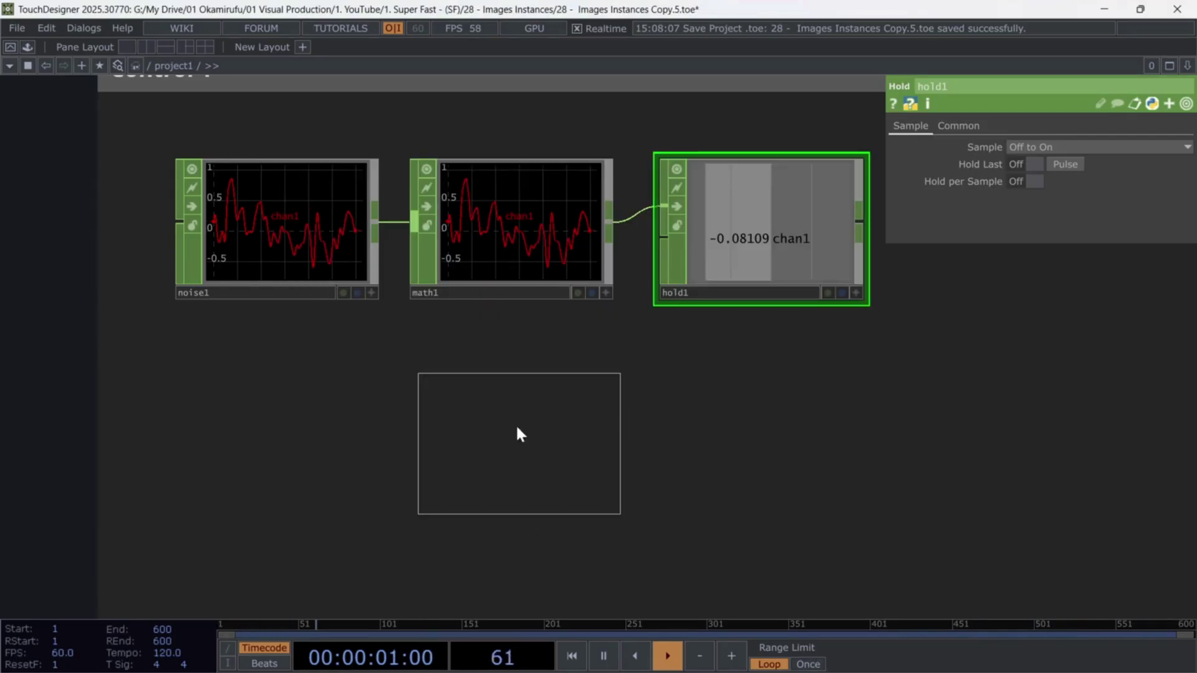
pyautogui.click(499, 402)
pyautogui.moveTo(706, 274); pyautogui.dragTo(753, 336)
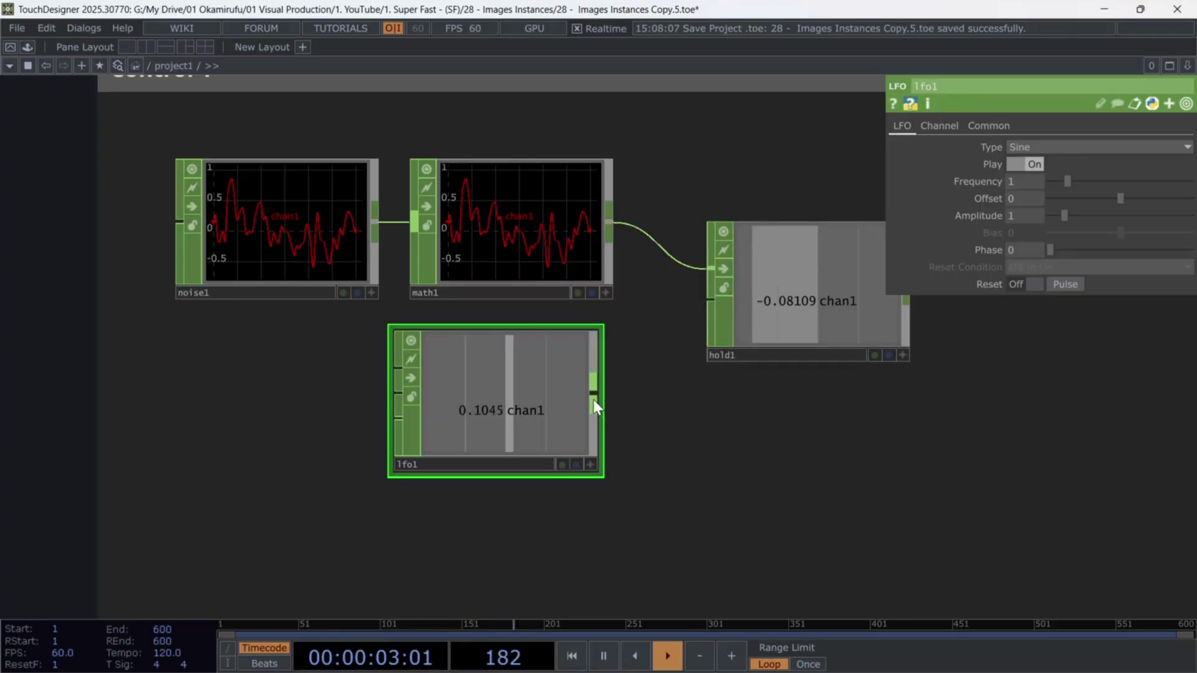
# Wire lfo1 into hold1's second input and append a Lag CHOP after hold1.
pyautogui.moveTo(594, 399); pyautogui.dragTo(710, 301)
pyautogui.moveTo(531, 391); pyautogui.dragTo(545, 391)
pyautogui.moveTo(855, 445); pyautogui.dragTo(536, 440)
pyautogui.moveTo(564, 308); pyautogui.dragTo(566, 290)
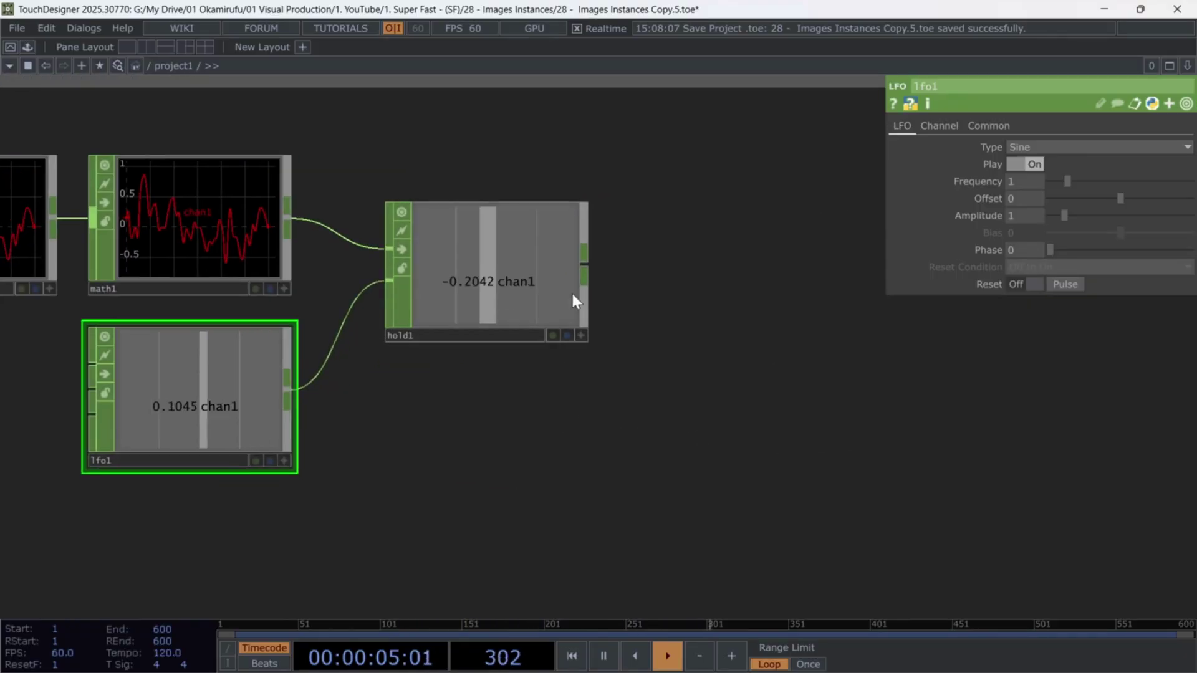
pyautogui.rightClick(591, 269)
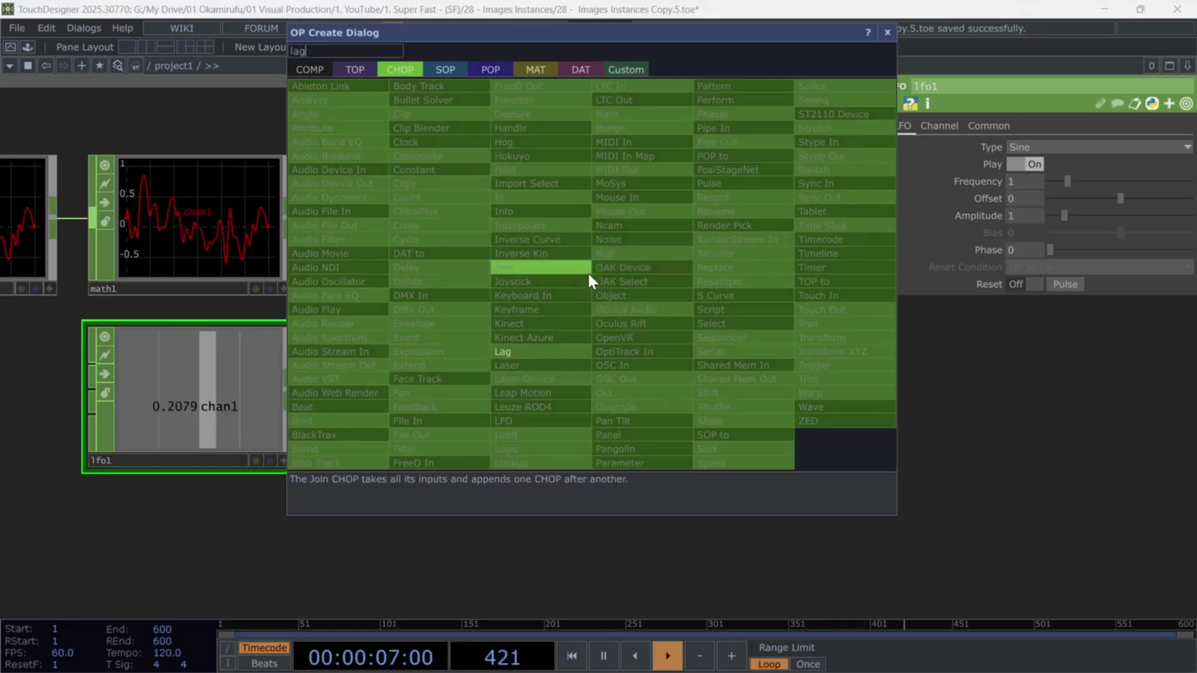
pyautogui.click(546, 352)
pyautogui.click(726, 282)
pyautogui.scroll(-3, 690, 334)
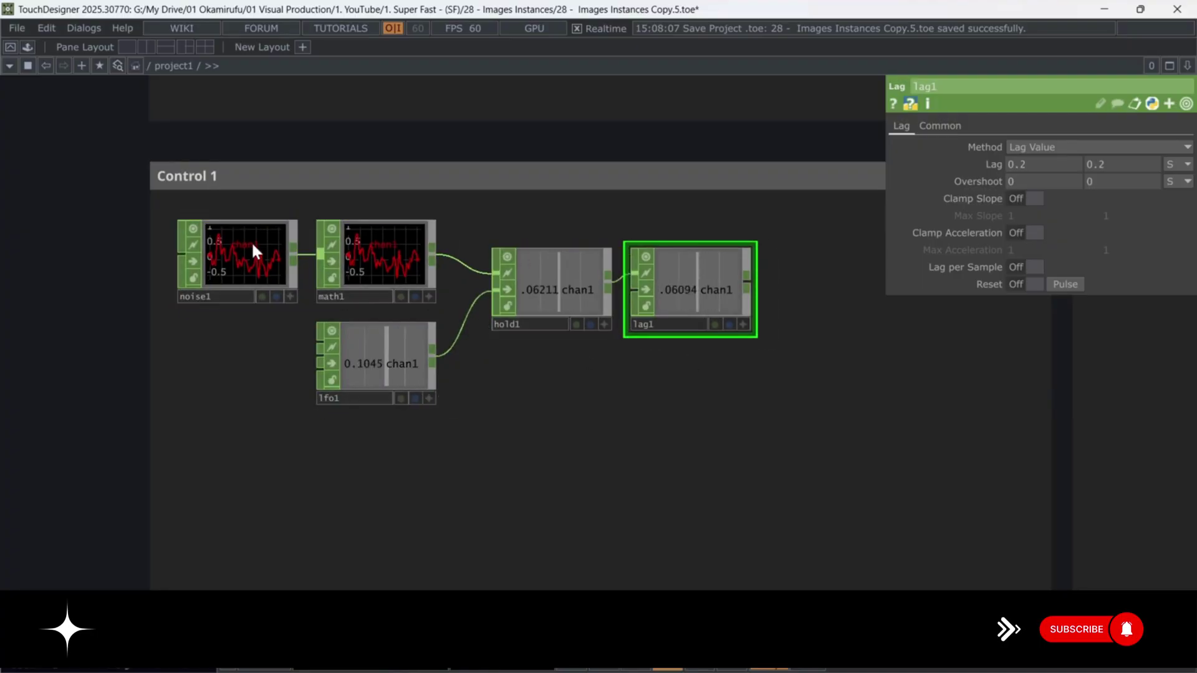
# Remap math1's values from the range -1 to 1 to the range 10 to 20.
pyautogui.click(249, 250)
pyautogui.scroll(4, 248, 243)
pyautogui.click(555, 255)
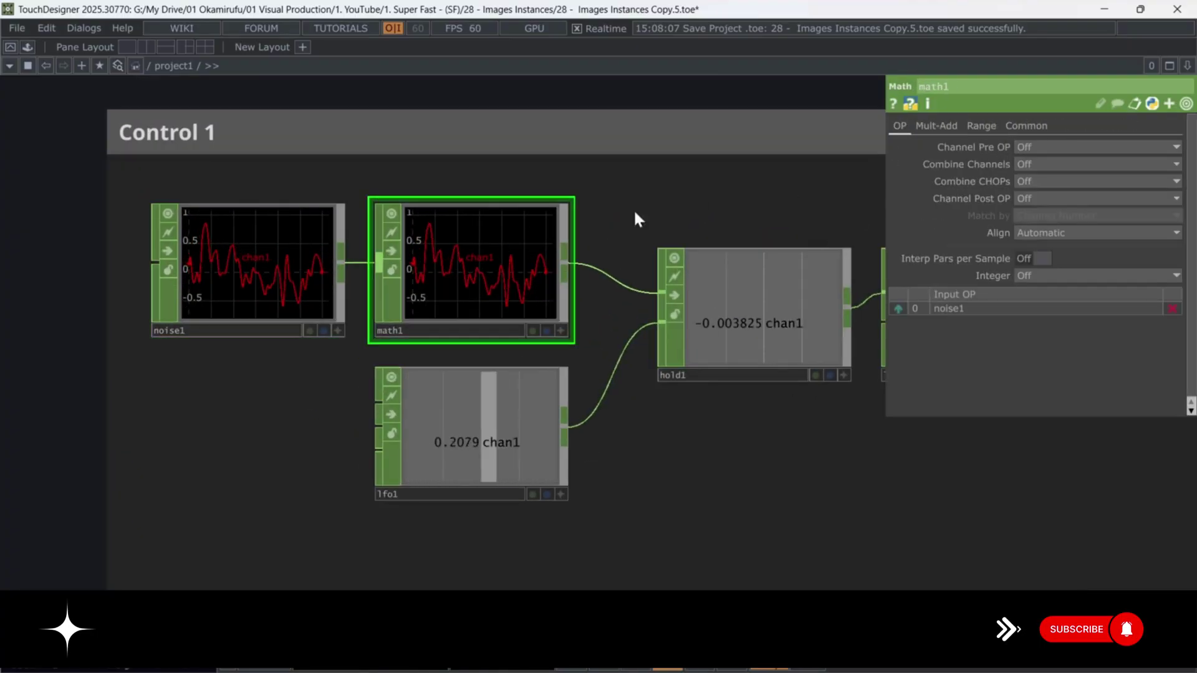
pyautogui.click(994, 124)
pyautogui.click(1052, 148)
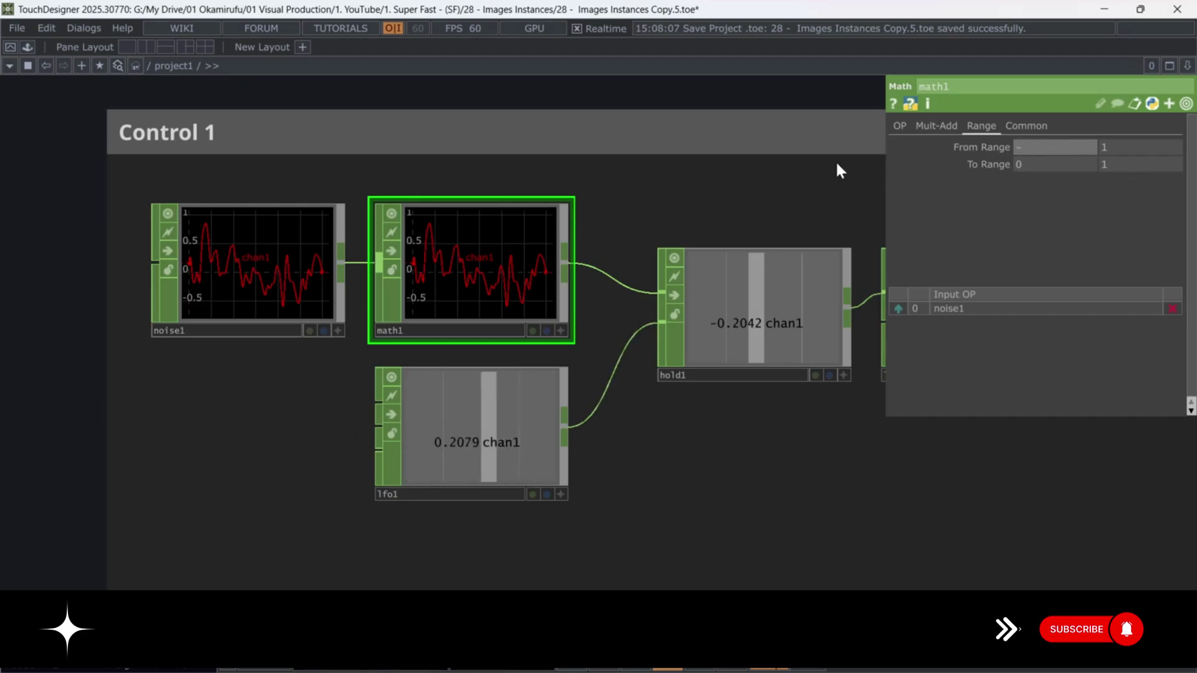
pyautogui.write('-1')
pyautogui.press('Tab')
pyautogui.click(1037, 165)
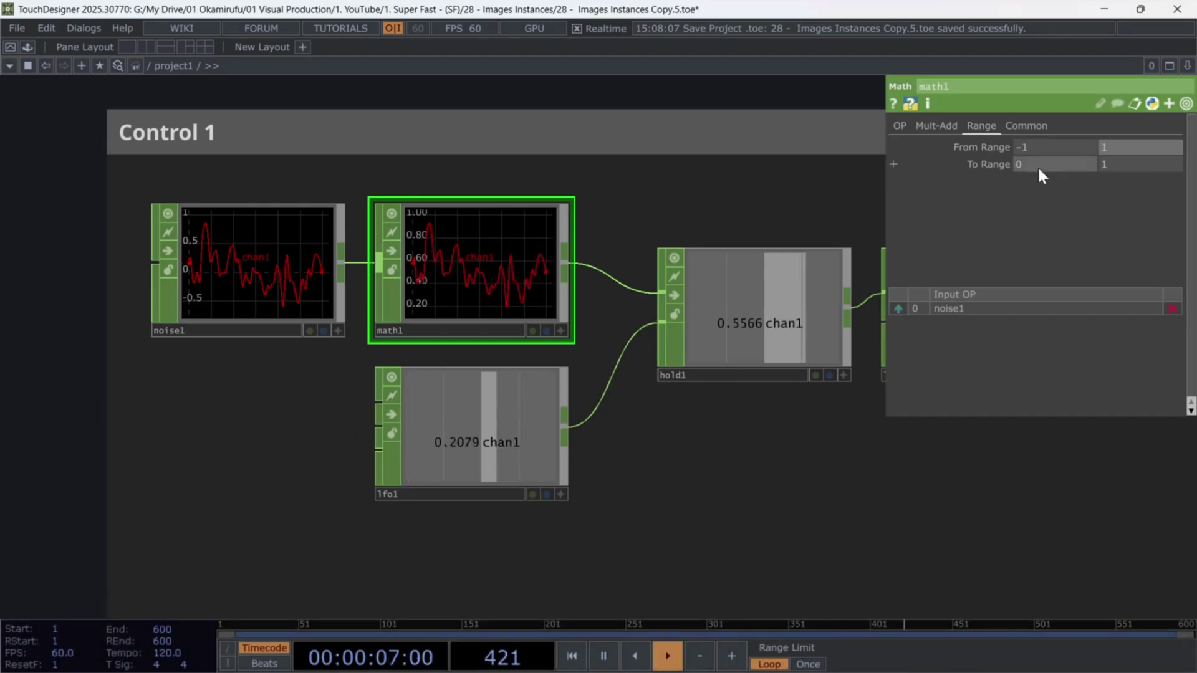
pyautogui.write('10')
pyautogui.press('Tab')
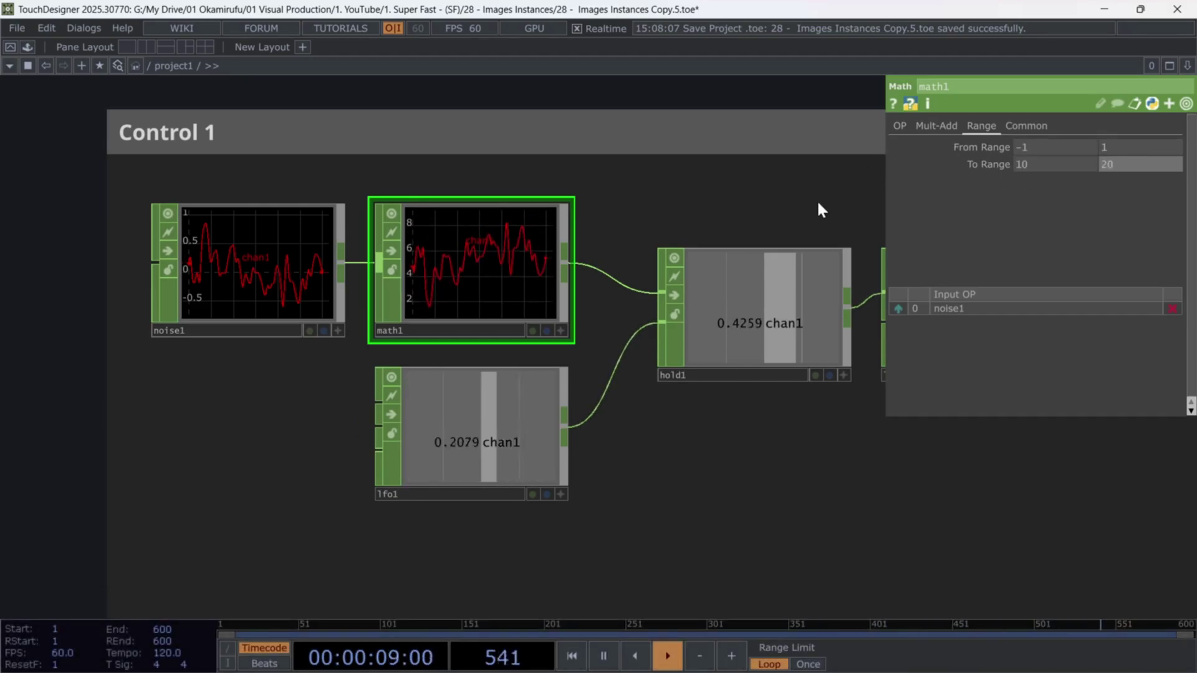
pyautogui.write('20')
pyautogui.press('Tab')
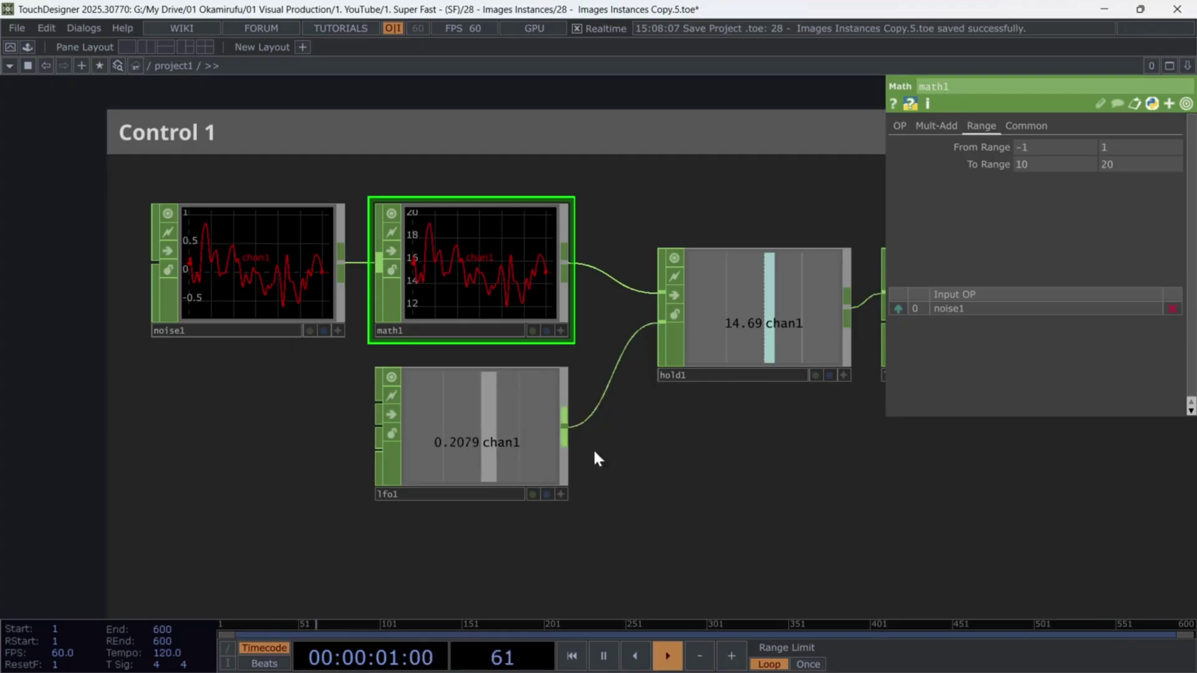
# Change the waveform type of lfo1 to Pulse.
pyautogui.moveTo(593, 449); pyautogui.dragTo(413, 416)
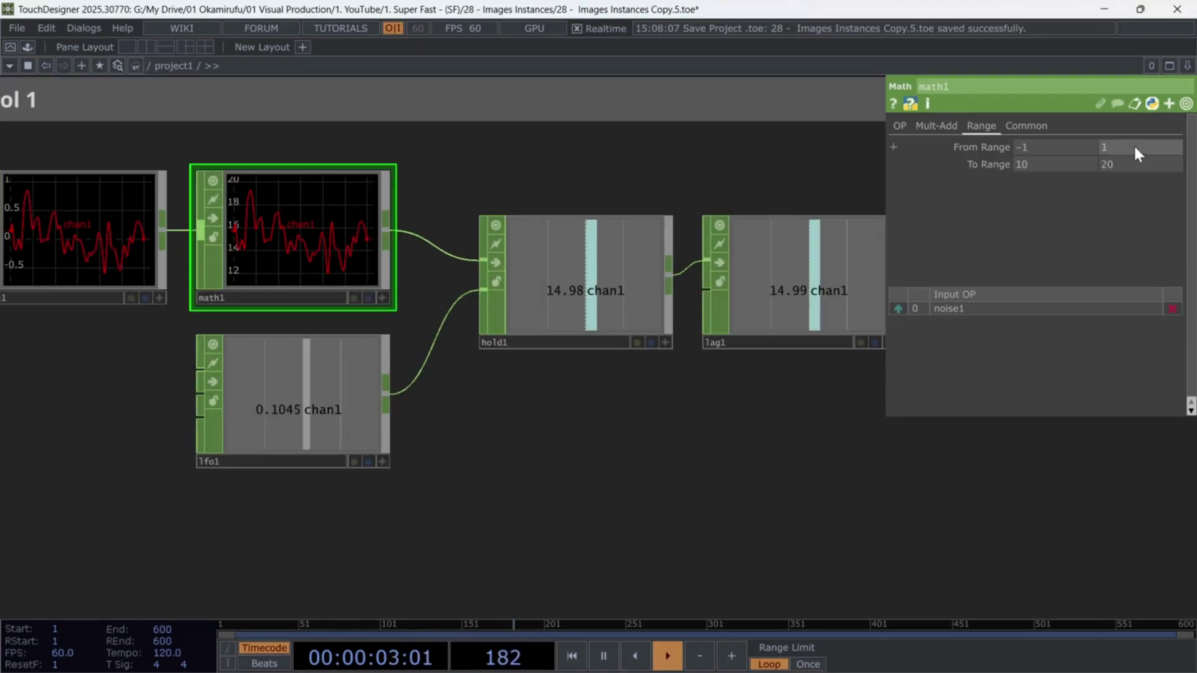
pyautogui.scroll(-3, 681, 460)
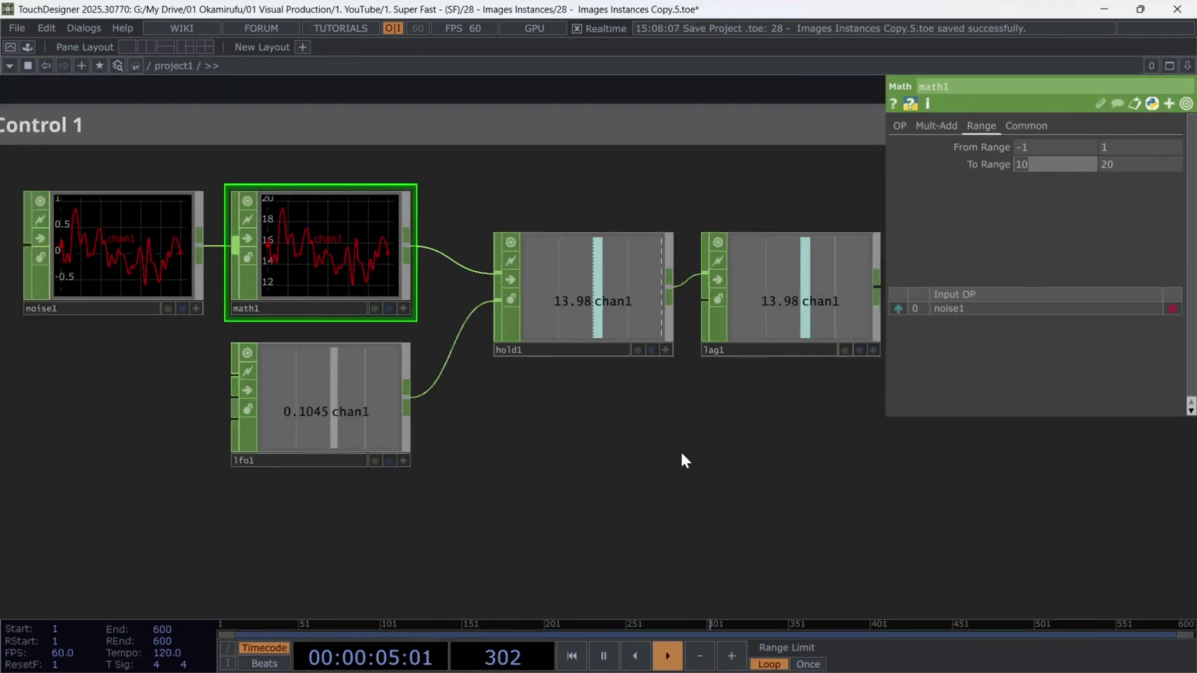
pyautogui.click(399, 416)
pyautogui.click(1055, 147)
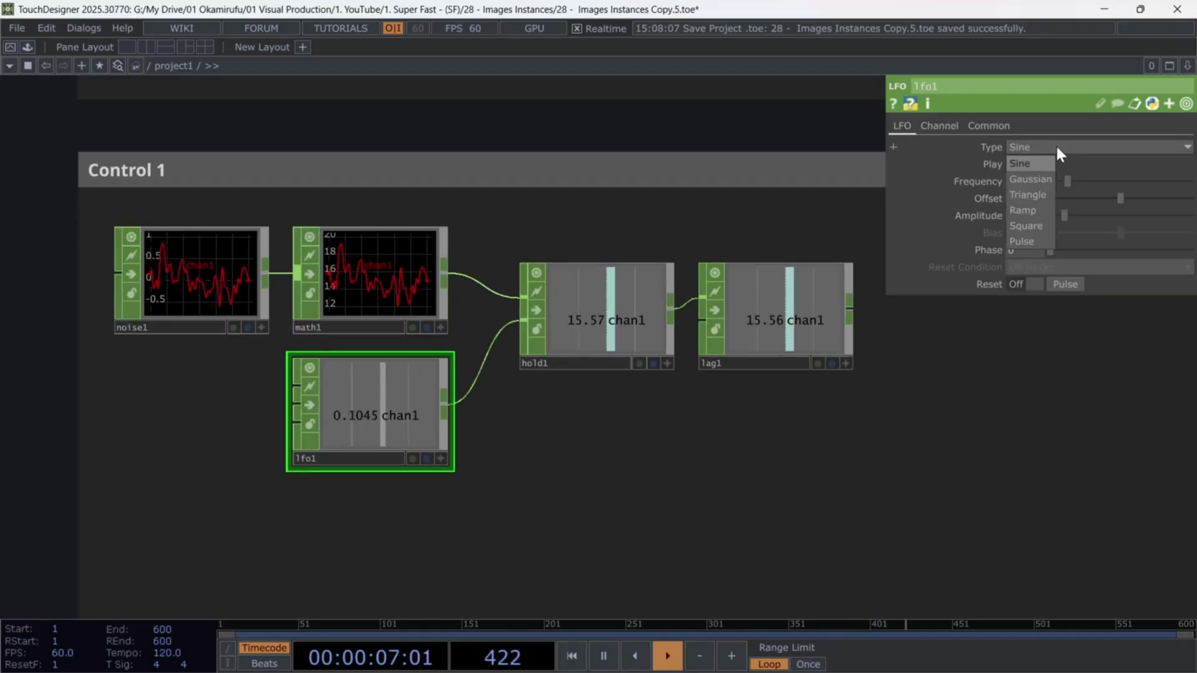
pyautogui.click(1017, 242)
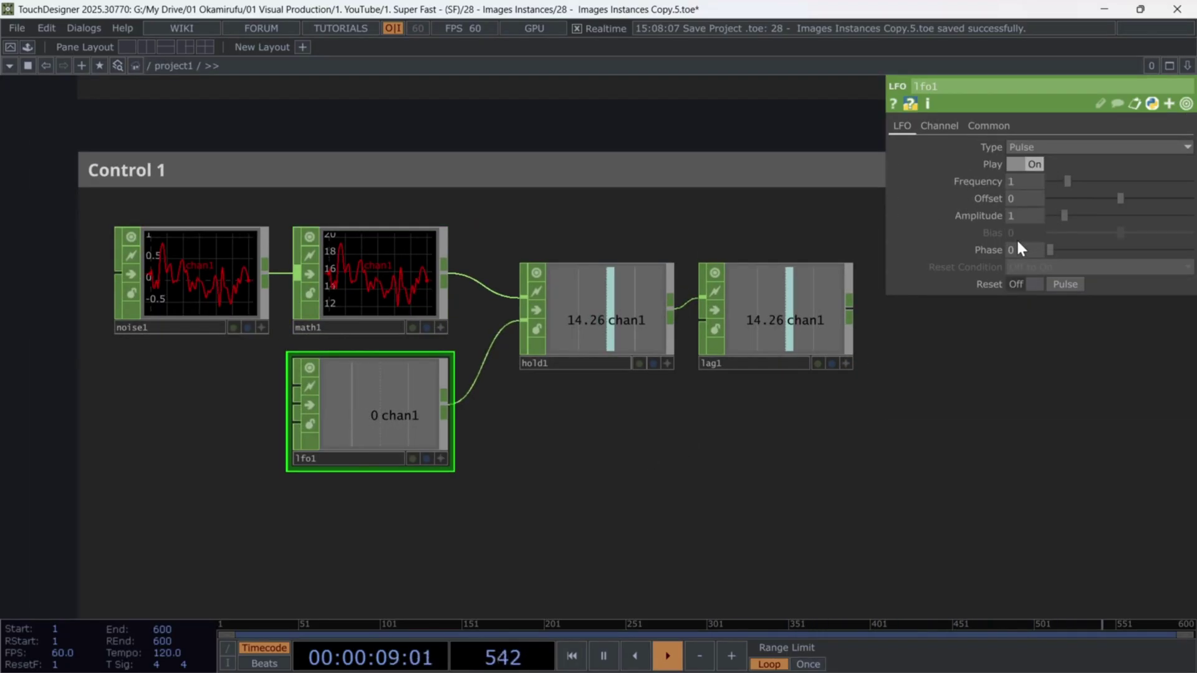
# Copy the whole five-operator chain in Control 1 and paste a duplicate row directly below it.
pyautogui.scroll(-3, 623, 423)
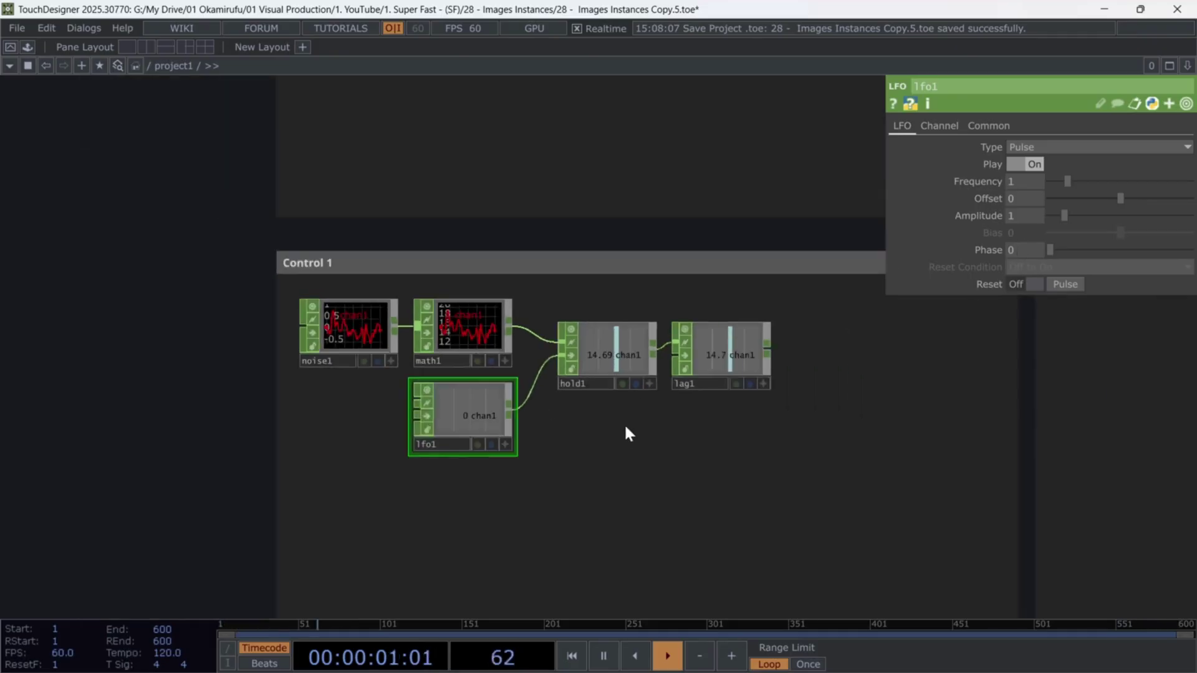
pyautogui.moveTo(700, 461); pyautogui.dragTo(527, 253)
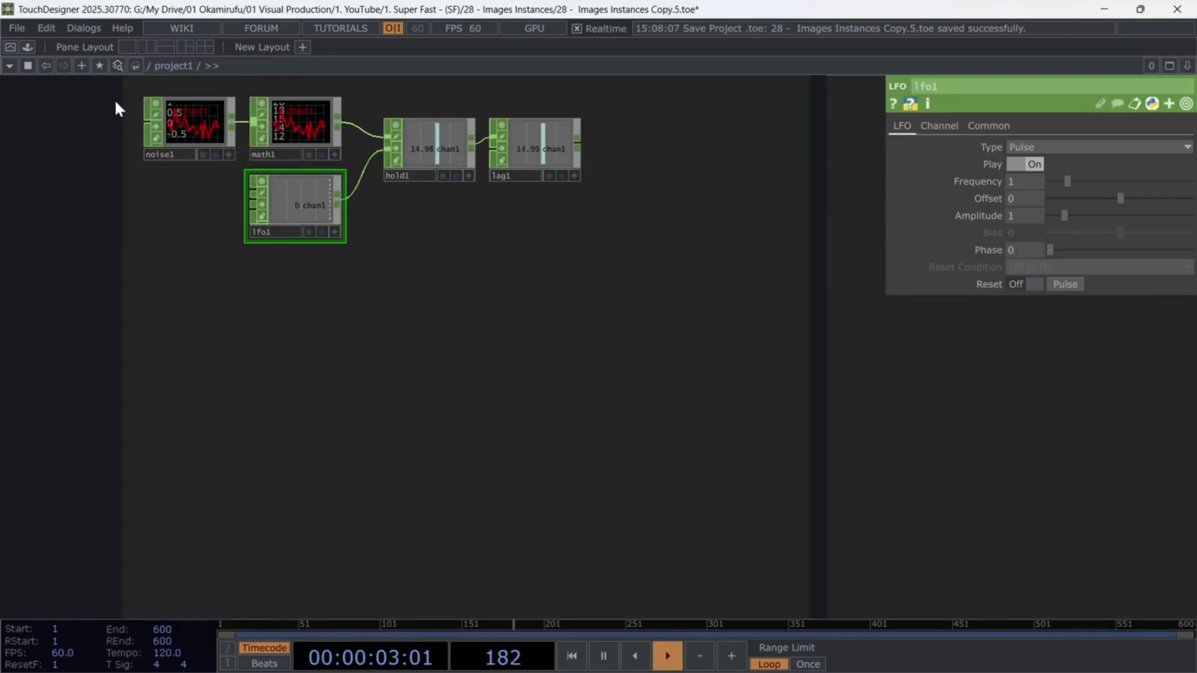
pyautogui.moveTo(132, 100); pyautogui.dragTo(574, 223)
pyautogui.hotkey('ctrl', 'c')
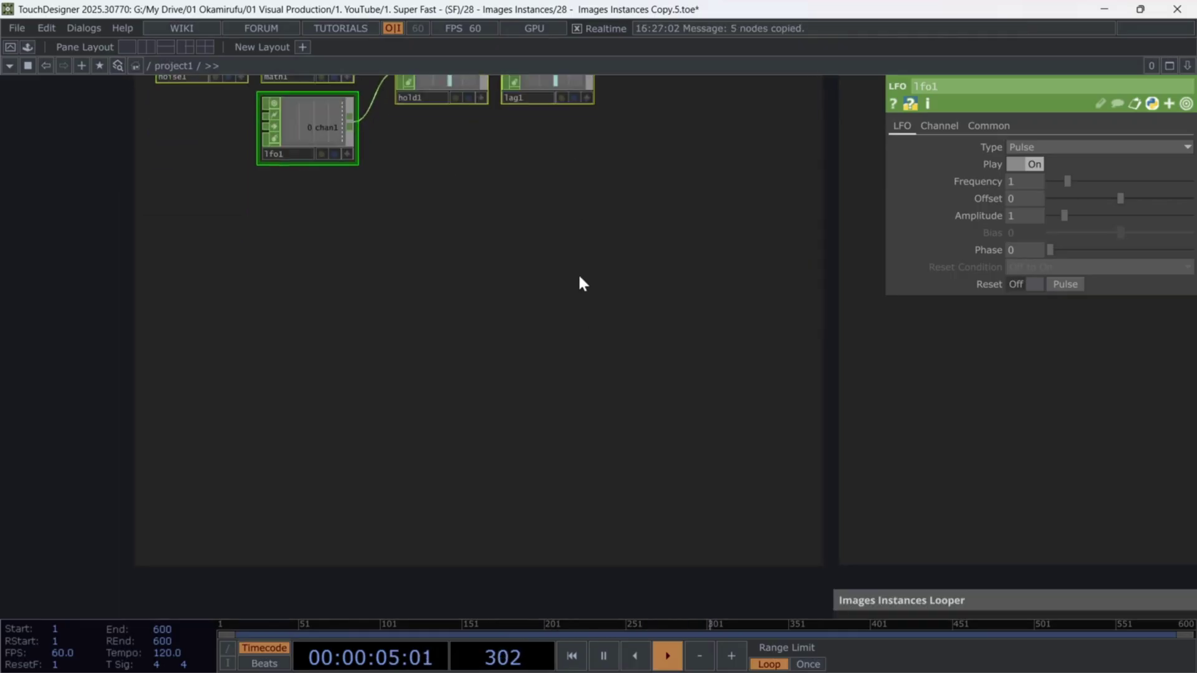
pyautogui.hotkey('ctrl', 'v')
pyautogui.click(412, 271)
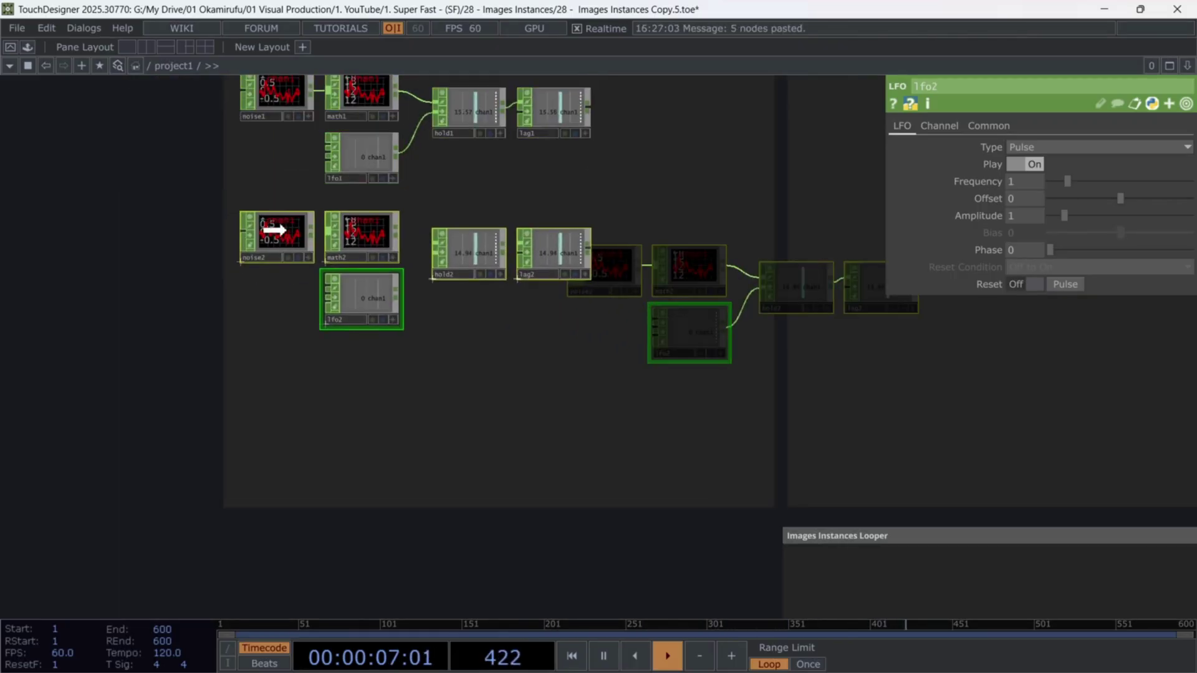
# Paste a third copy of the chain beneath the second and shift the middle row slightly down to even the spacing.
pyautogui.hotkey('ctrl', 'v')
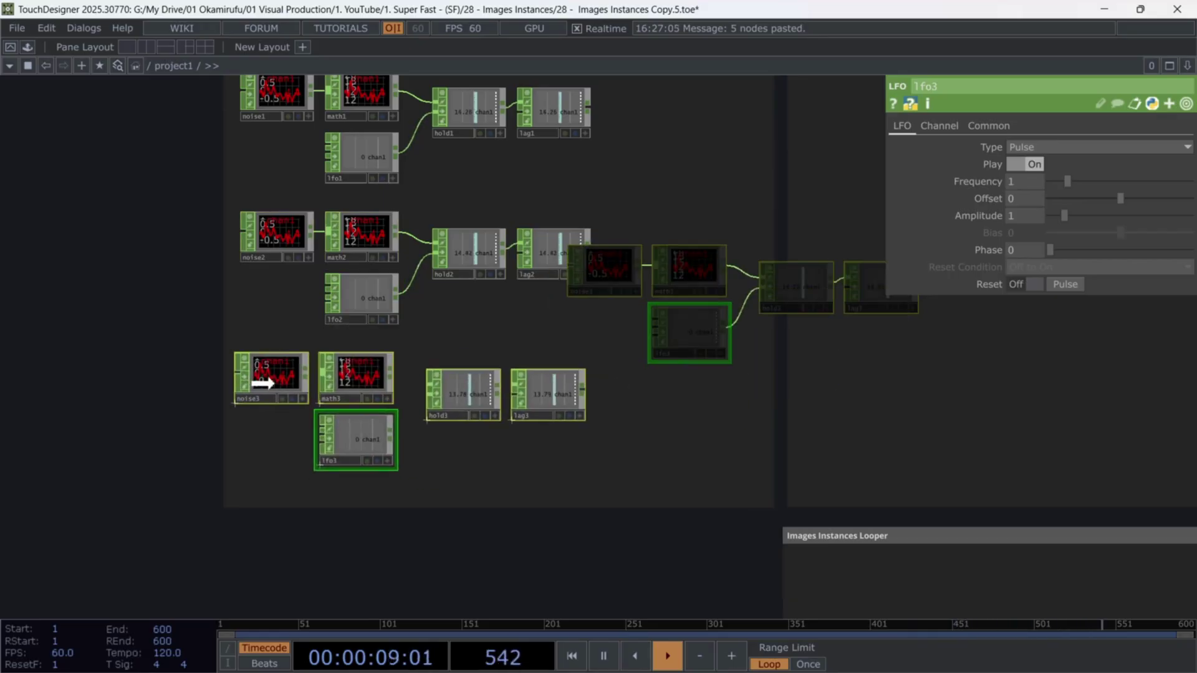
pyautogui.click(264, 387)
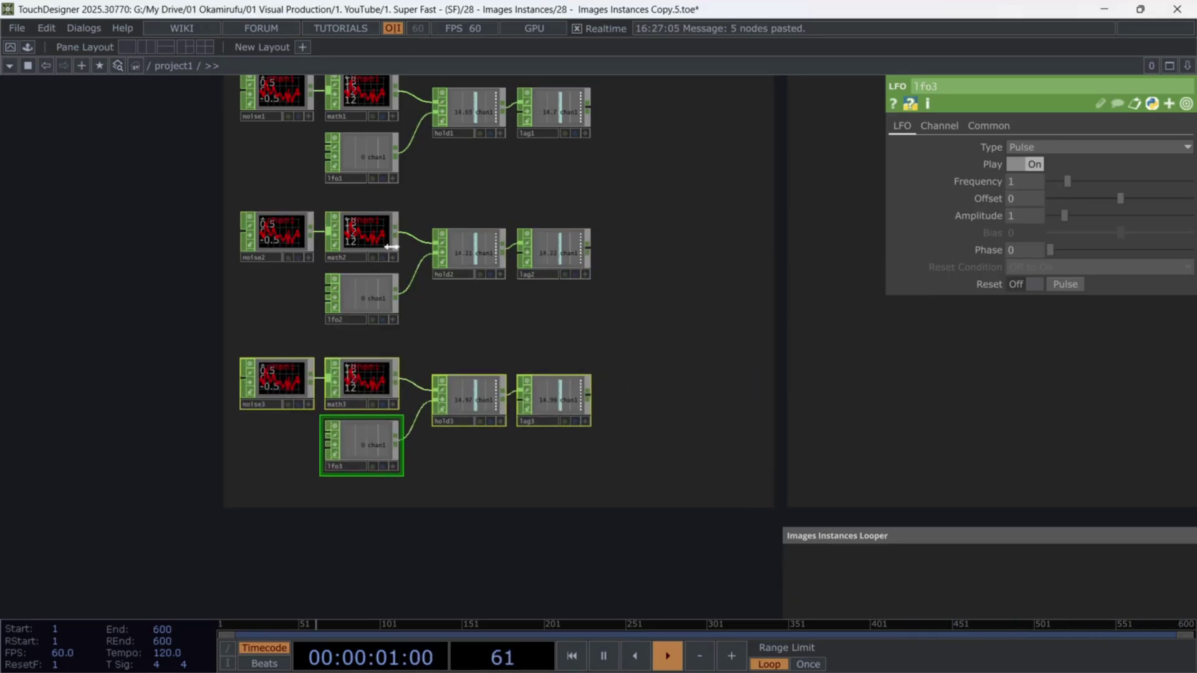
pyautogui.click(291, 237)
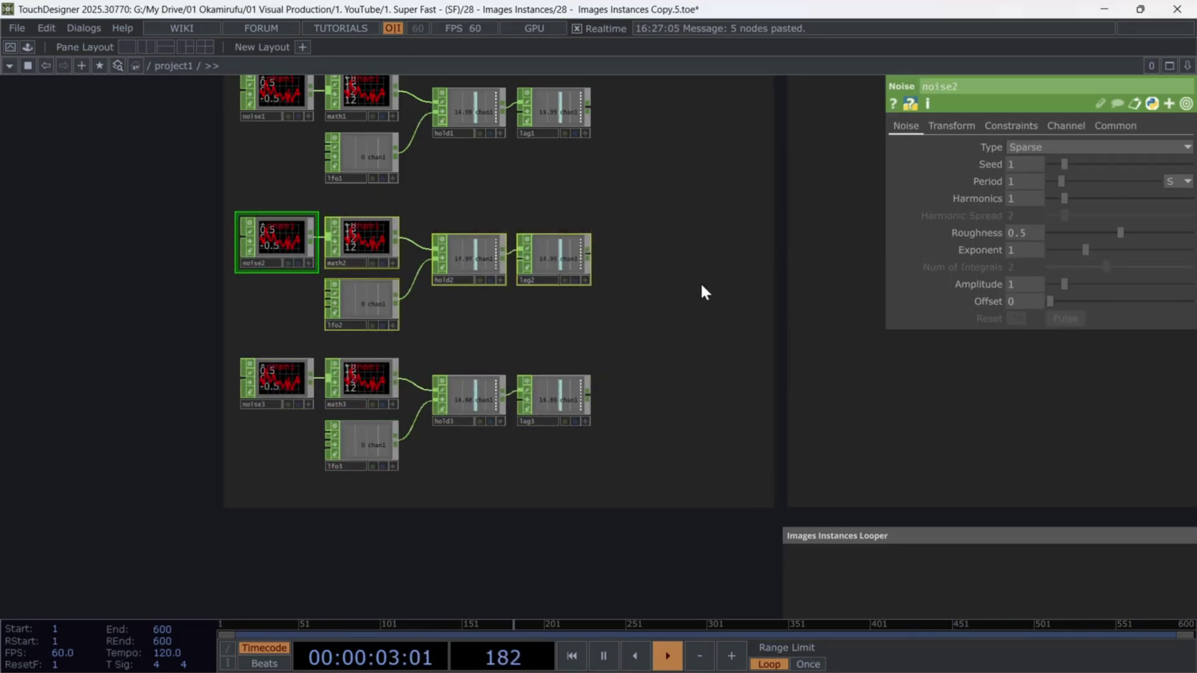
pyautogui.moveTo(465, 328); pyautogui.dragTo(542, 355)
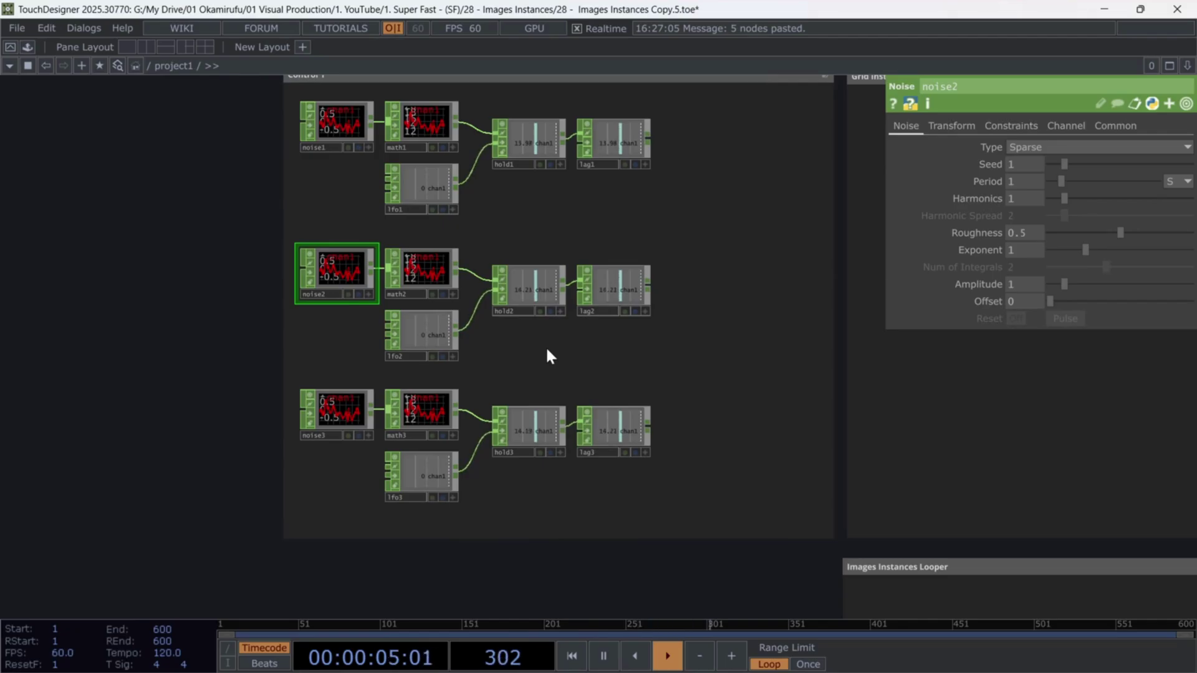
# Set the frequency of lfo2 to 5 and the frequency of lfo3 to 2.
pyautogui.click(435, 329)
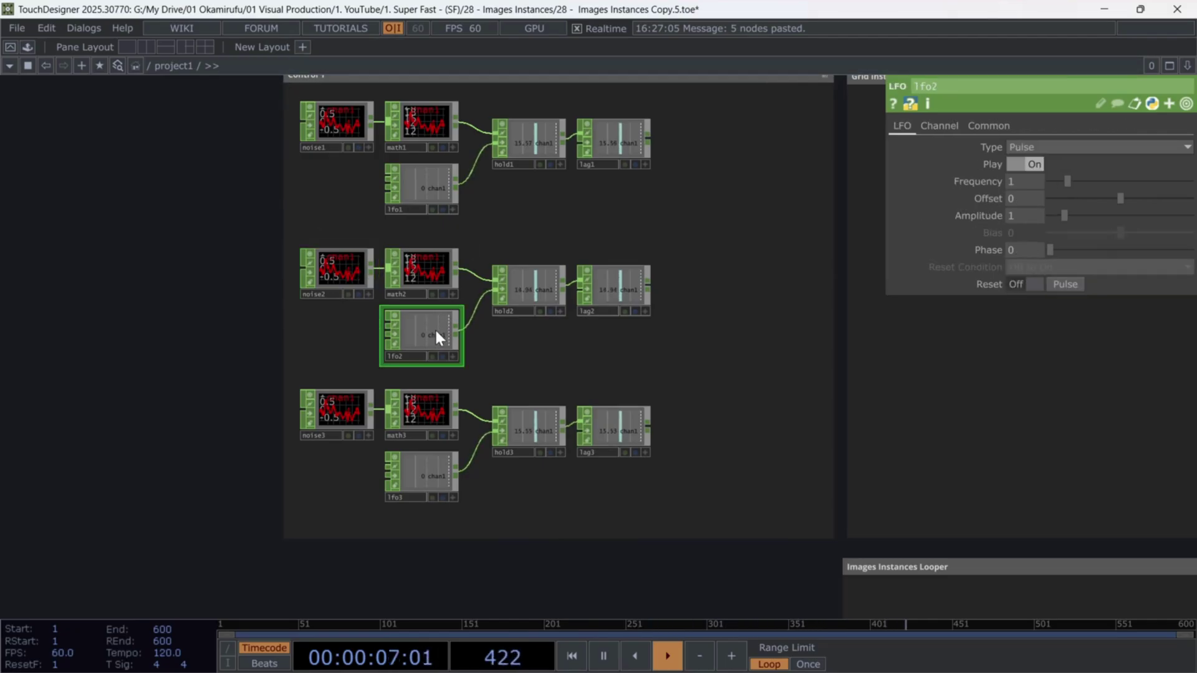
pyautogui.write('5')
pyautogui.press('Return')
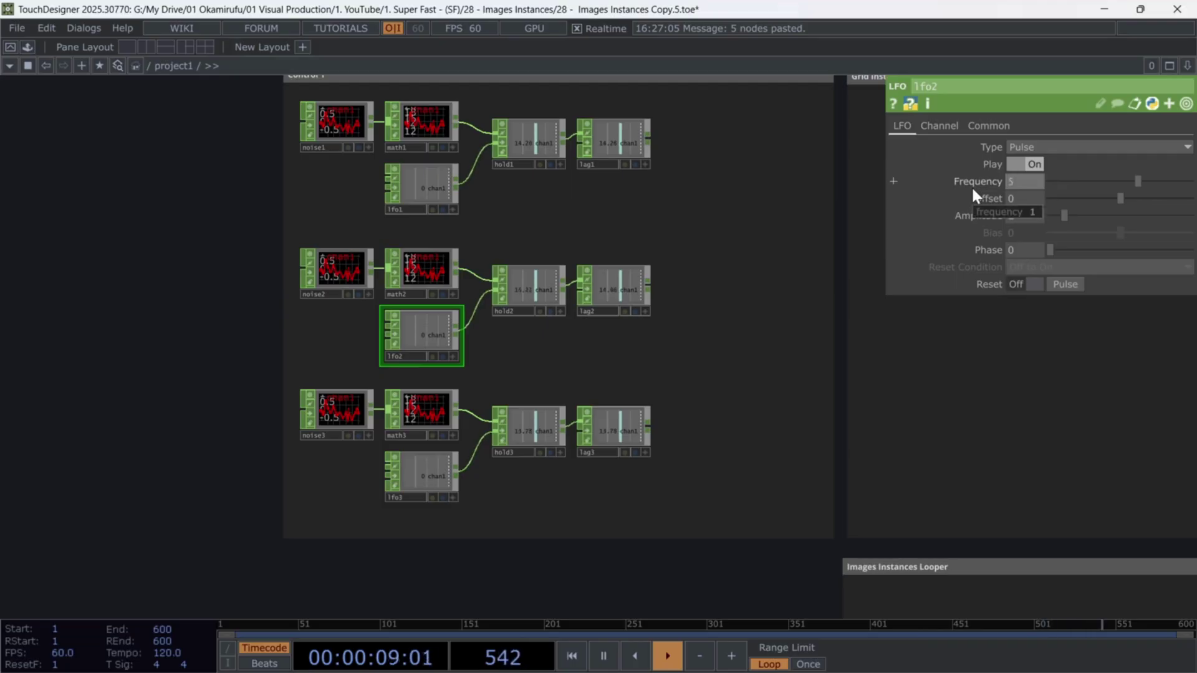
pyautogui.click(429, 472)
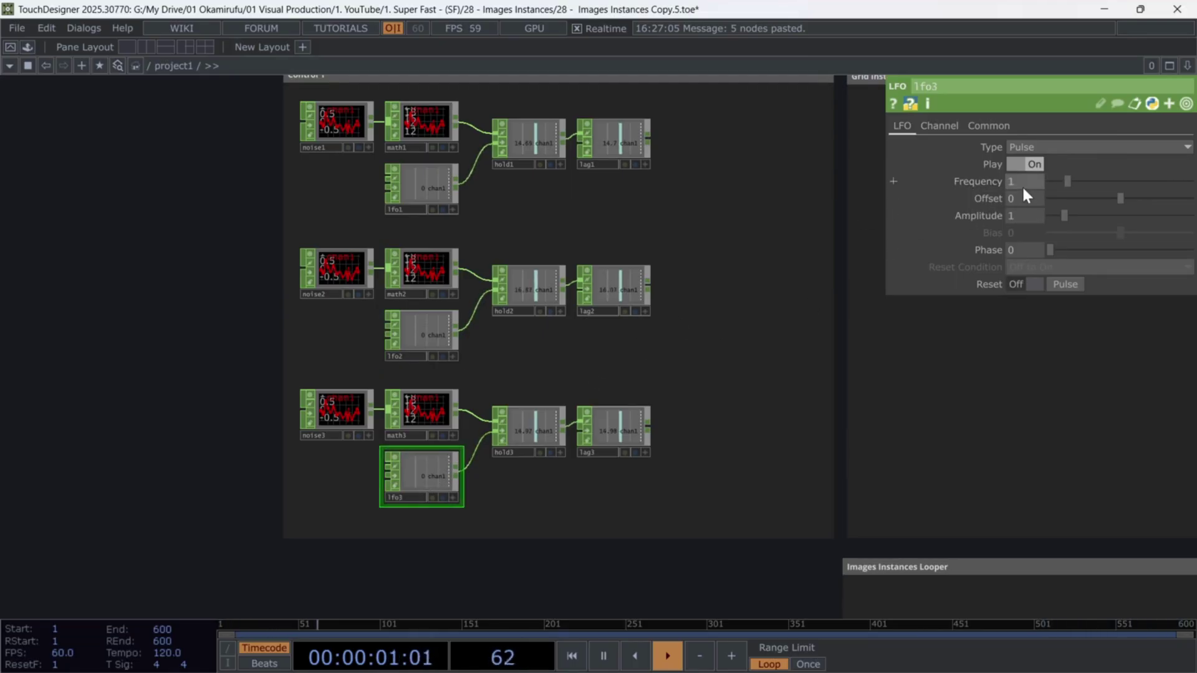
pyautogui.write('2')
pyautogui.press('Return')
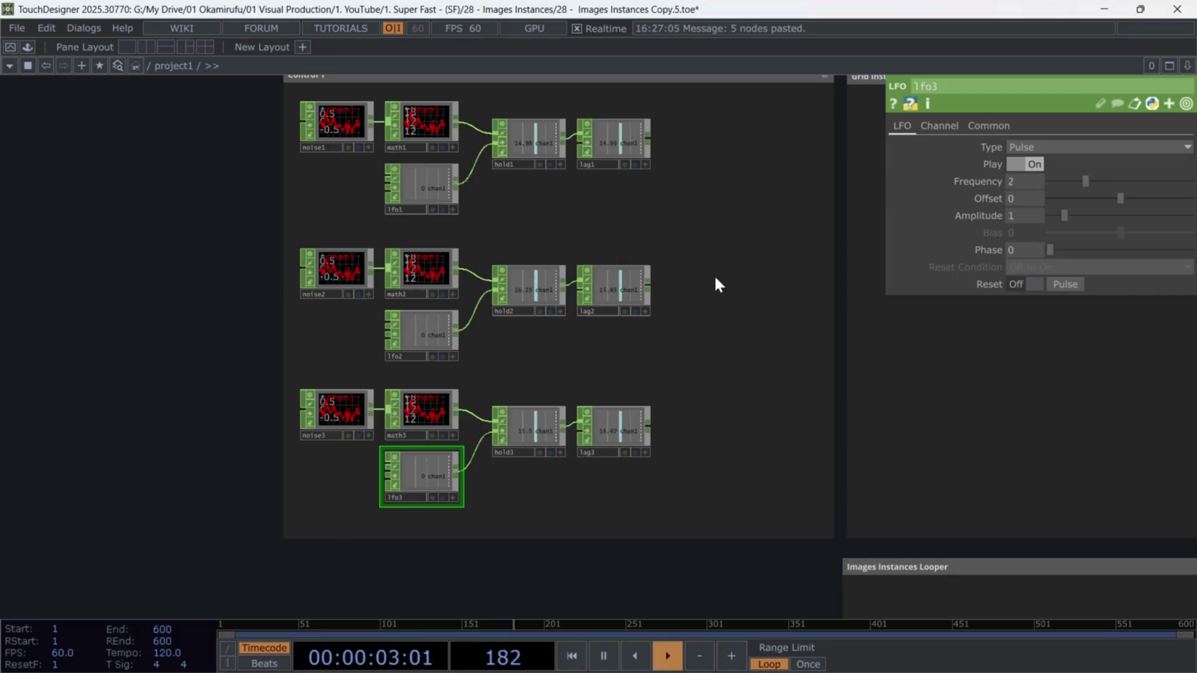
pyautogui.scroll(-1, 713, 275)
pyautogui.moveTo(345, 122); pyautogui.dragTo(728, 454)
pyautogui.moveTo(609, 159); pyautogui.dragTo(614, 159)
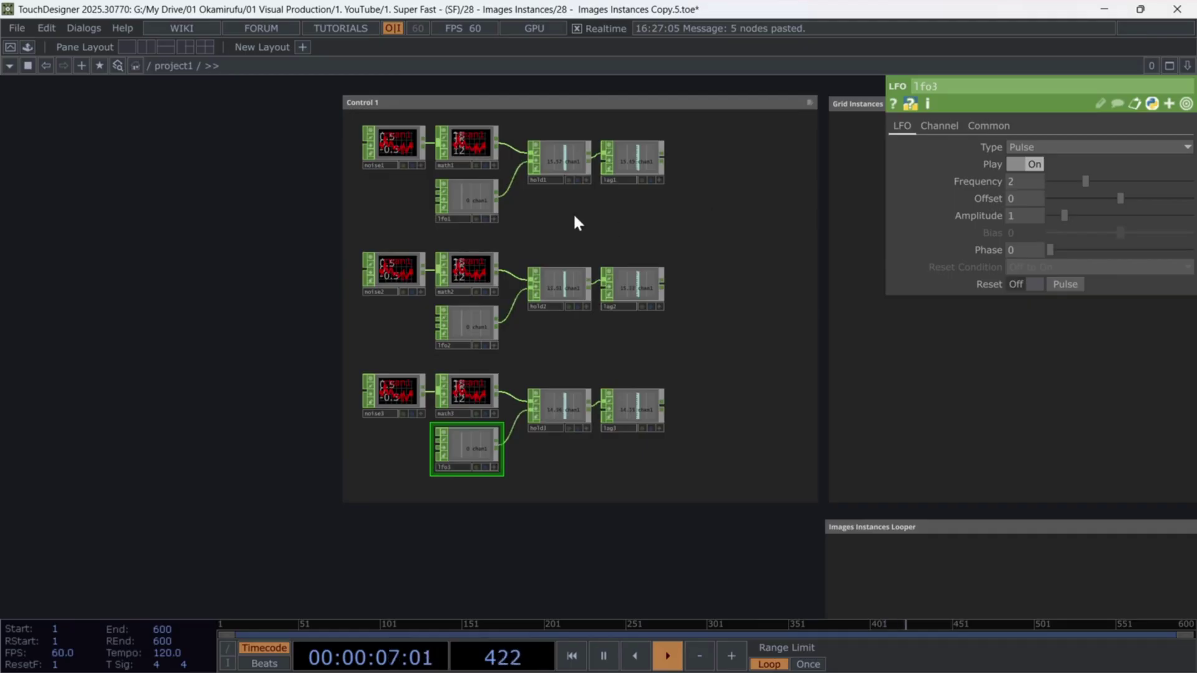
# Raise the upper limit of math2's To Range to 40.
pyautogui.scroll(3, 574, 218)
pyautogui.moveTo(575, 220); pyautogui.dragTo(564, 247)
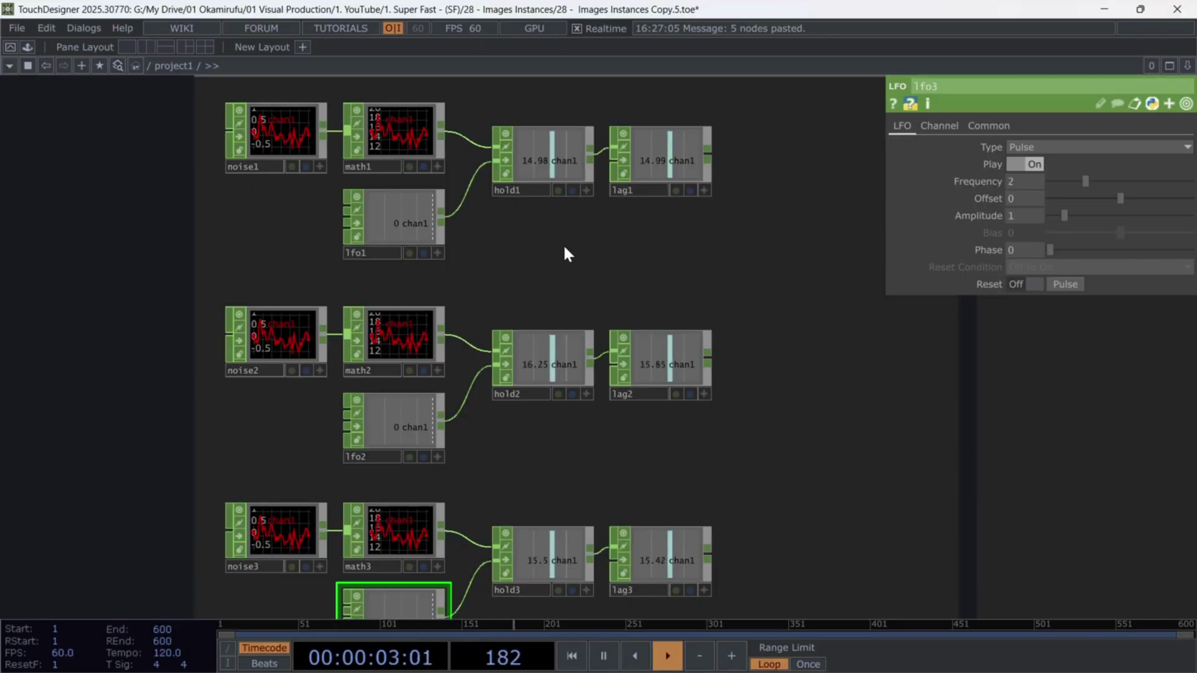
pyautogui.click(401, 340)
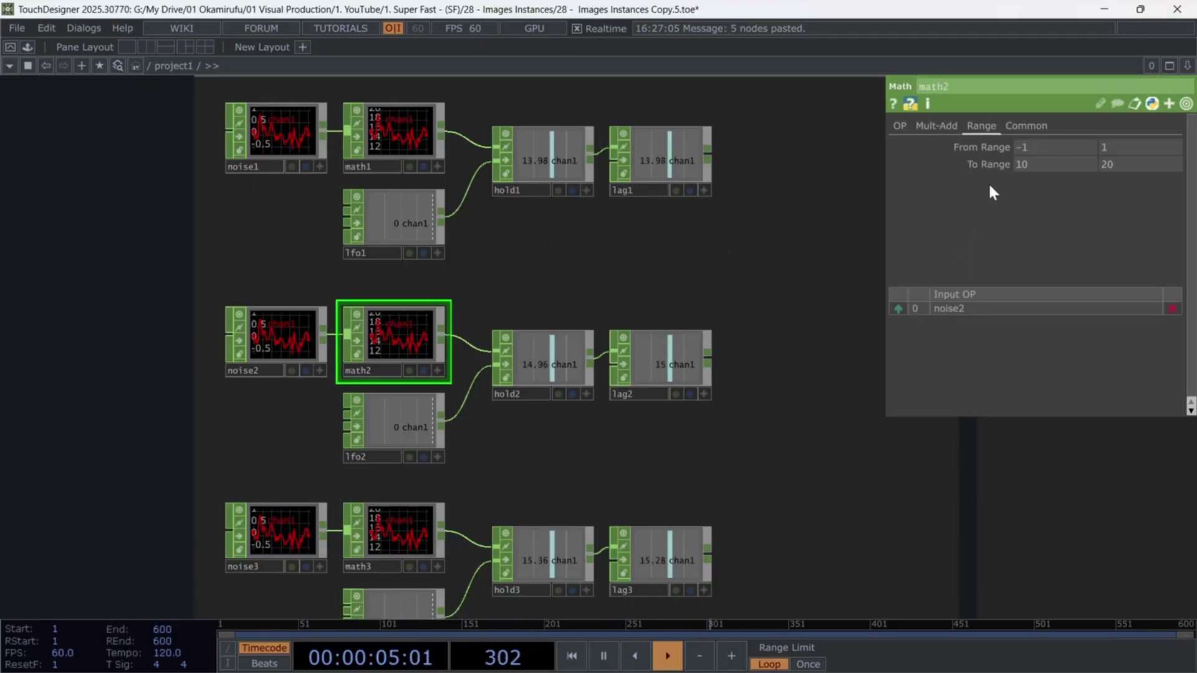
pyautogui.click(1110, 164)
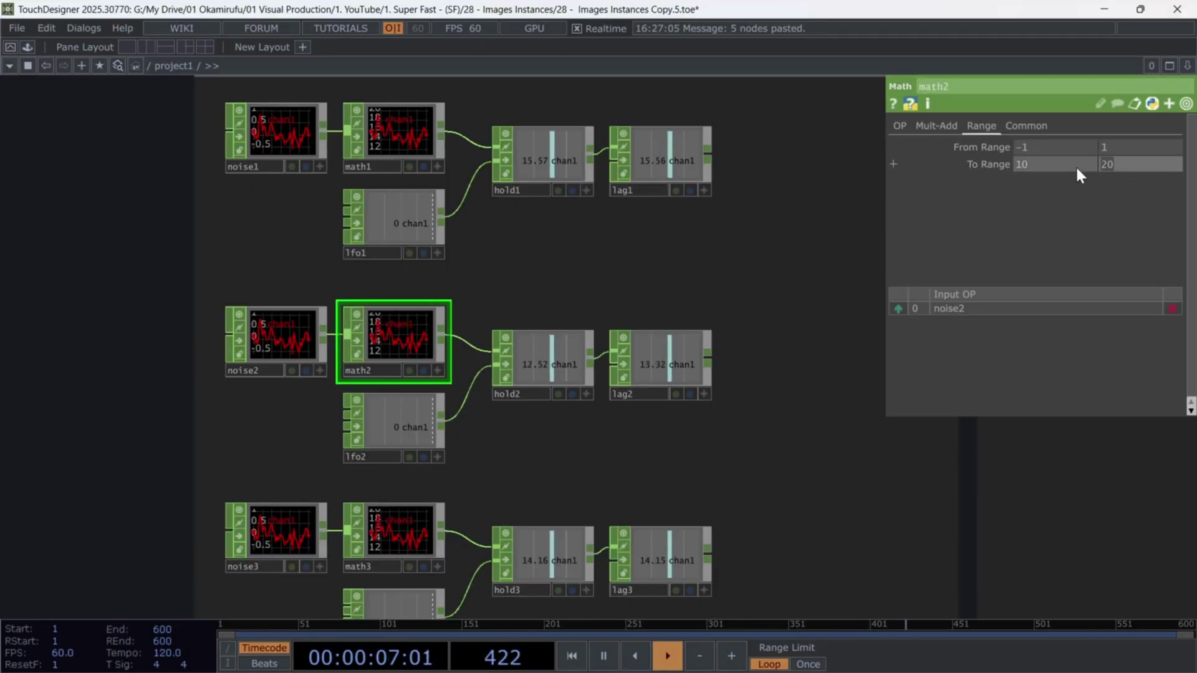
pyautogui.write('40')
pyautogui.press('Return')
pyautogui.scroll(-2, 427, 480)
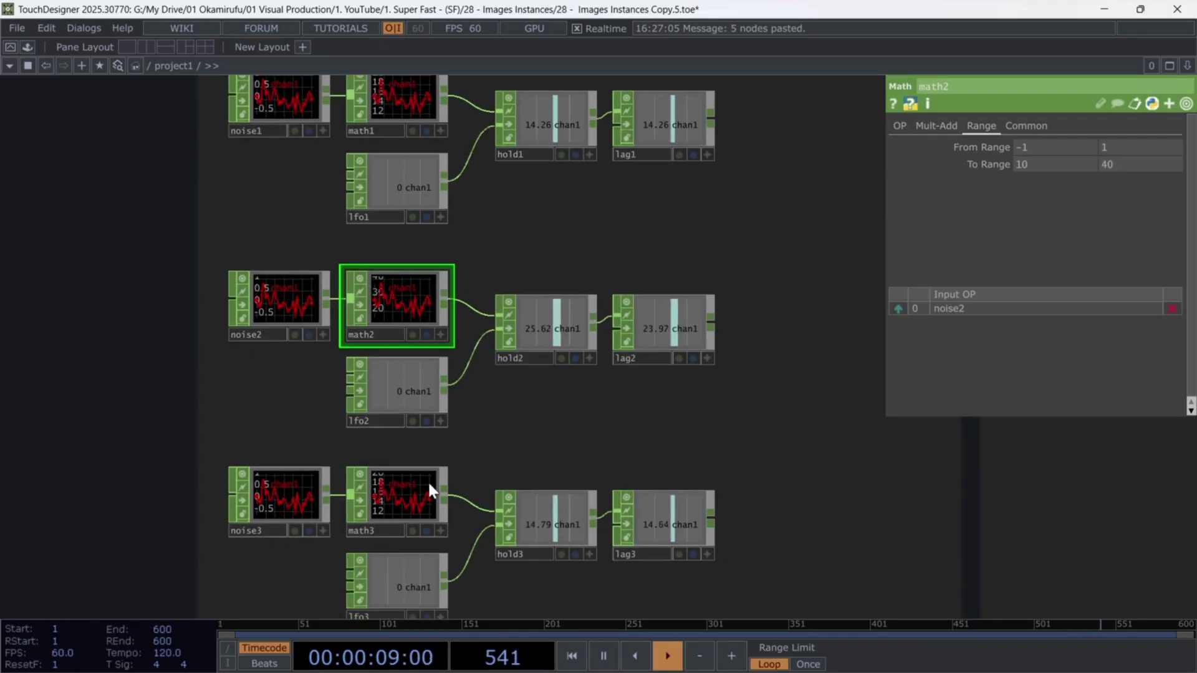
# Set the To Range of math3 to 5 and 15.
pyautogui.click(400, 485)
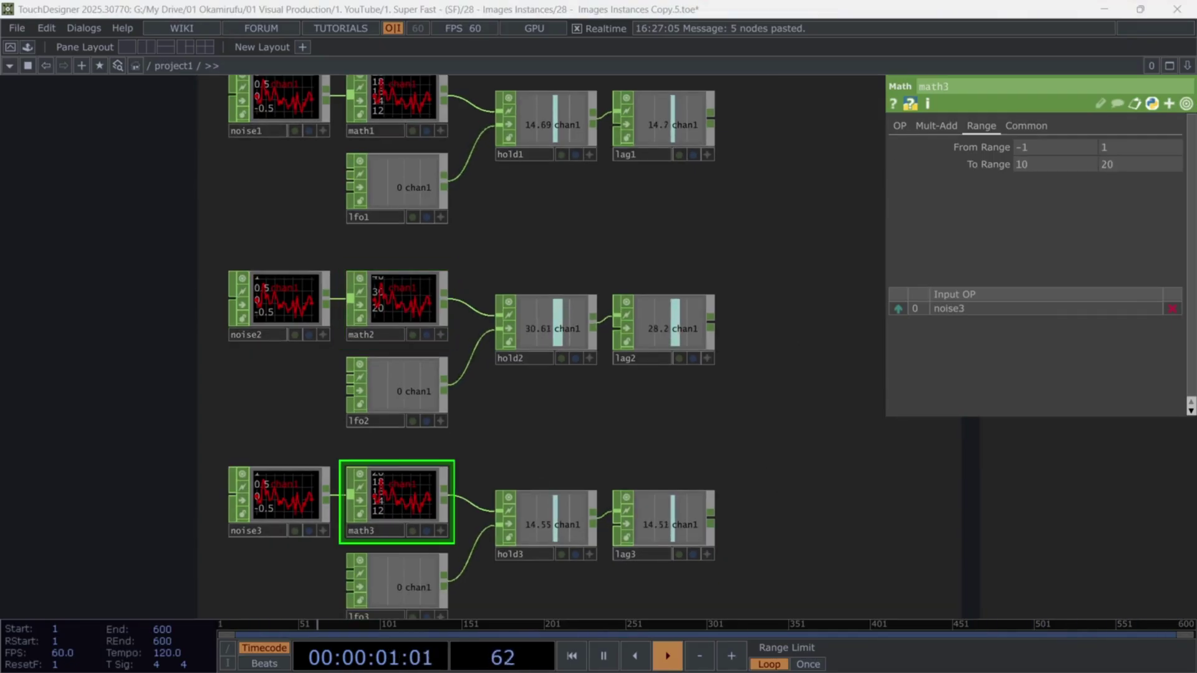
pyautogui.moveTo(1013, 167); pyautogui.dragTo(982, 167)
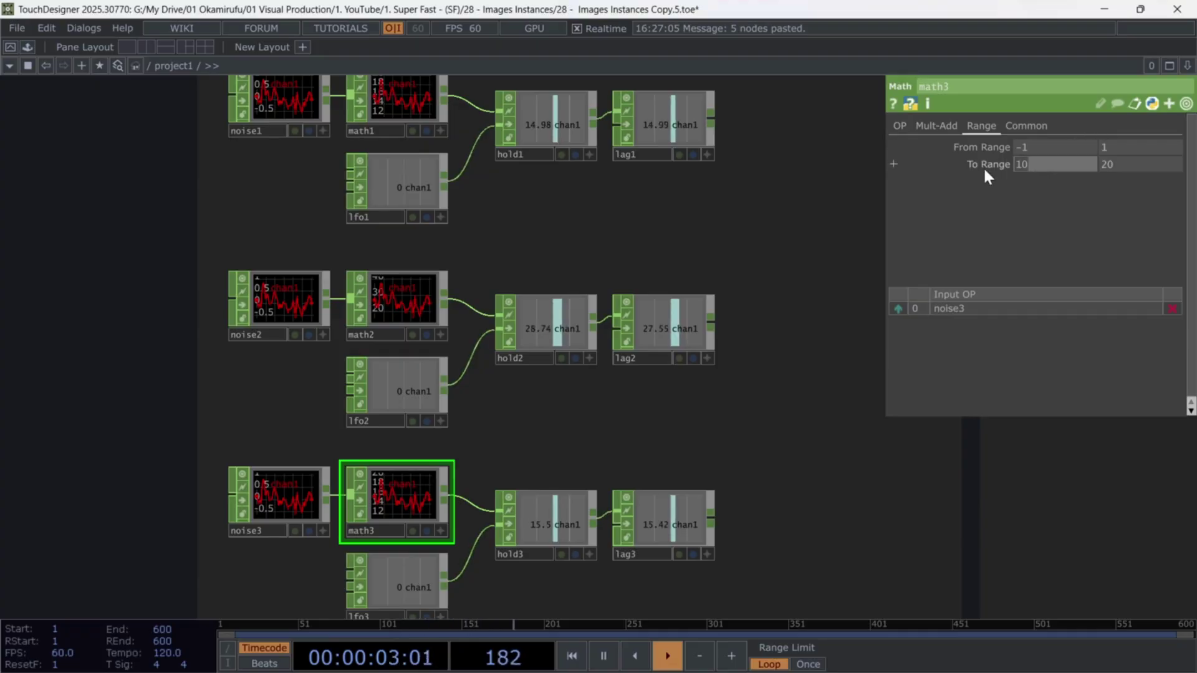
pyautogui.write('5')
pyautogui.press('Tab')
pyautogui.write('15')
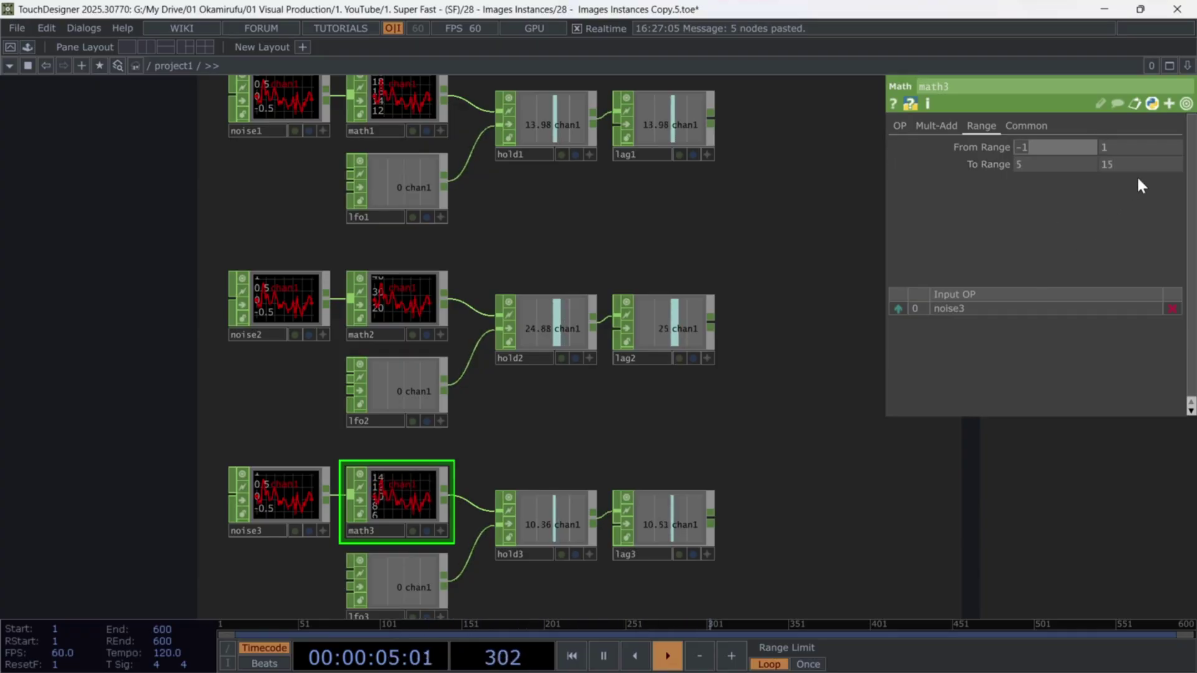
pyautogui.scroll(-1, 778, 226)
pyautogui.scroll(-1, 779, 218)
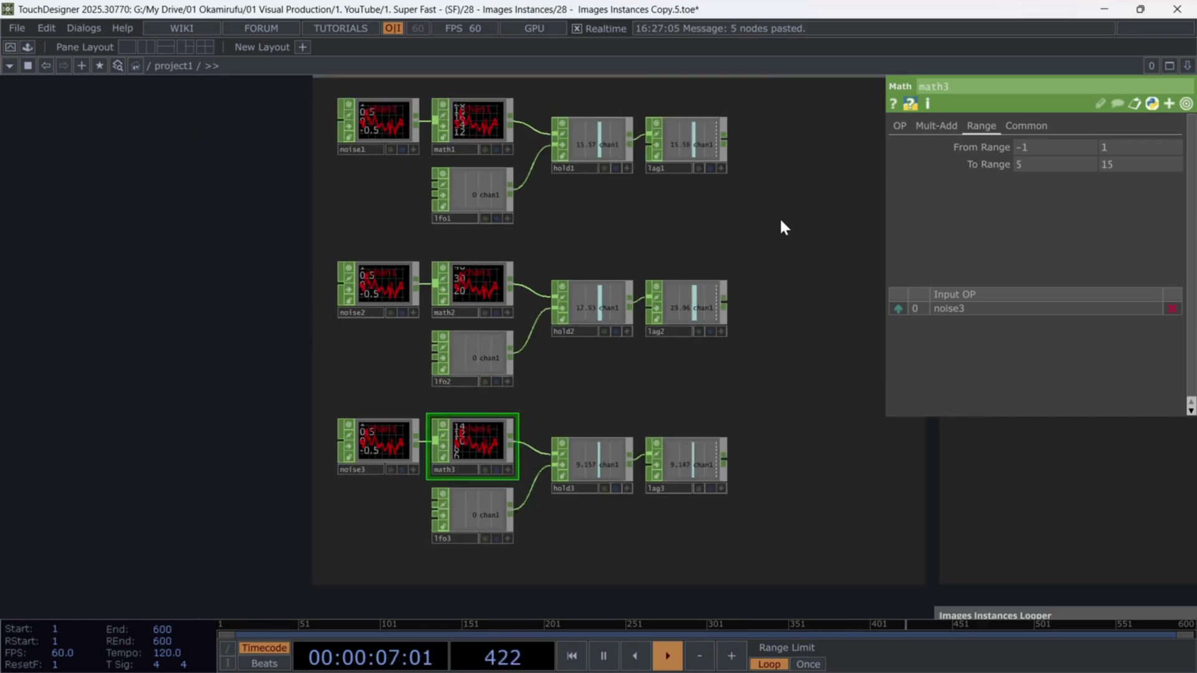
pyautogui.scroll(-2, 547, 265)
pyautogui.moveTo(150, 153); pyautogui.dragTo(504, 550)
pyautogui.moveTo(480, 475); pyautogui.dragTo(475, 485)
pyautogui.click(549, 430)
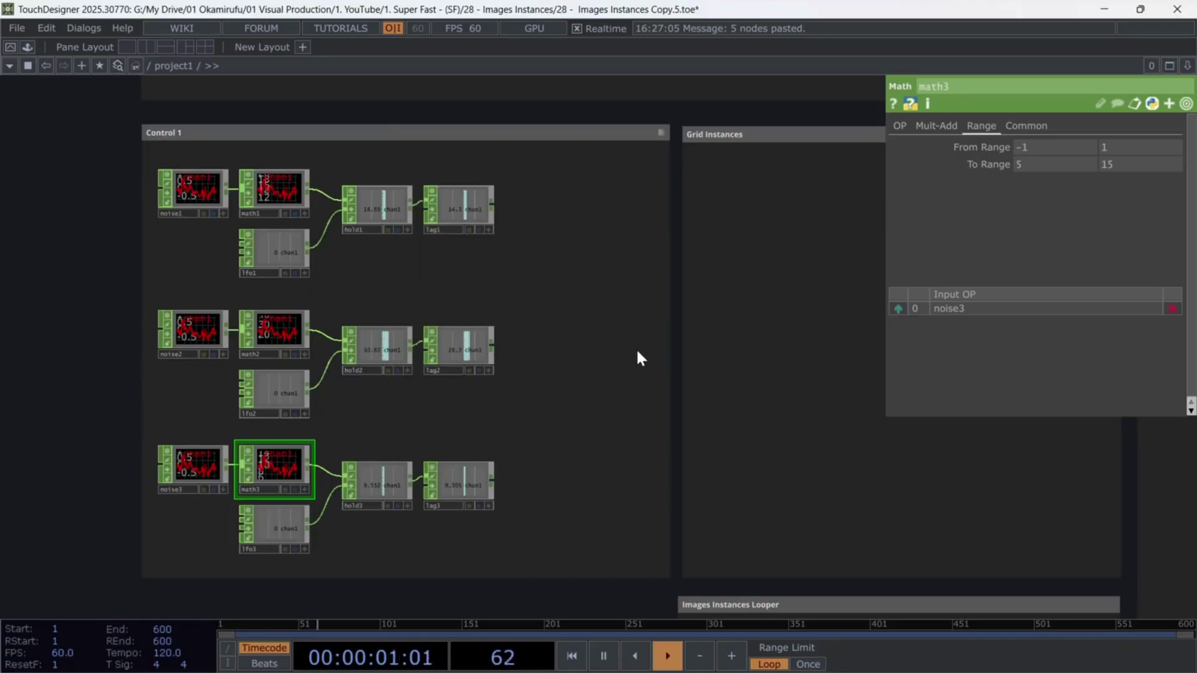
pyautogui.scroll(3, 498, 231)
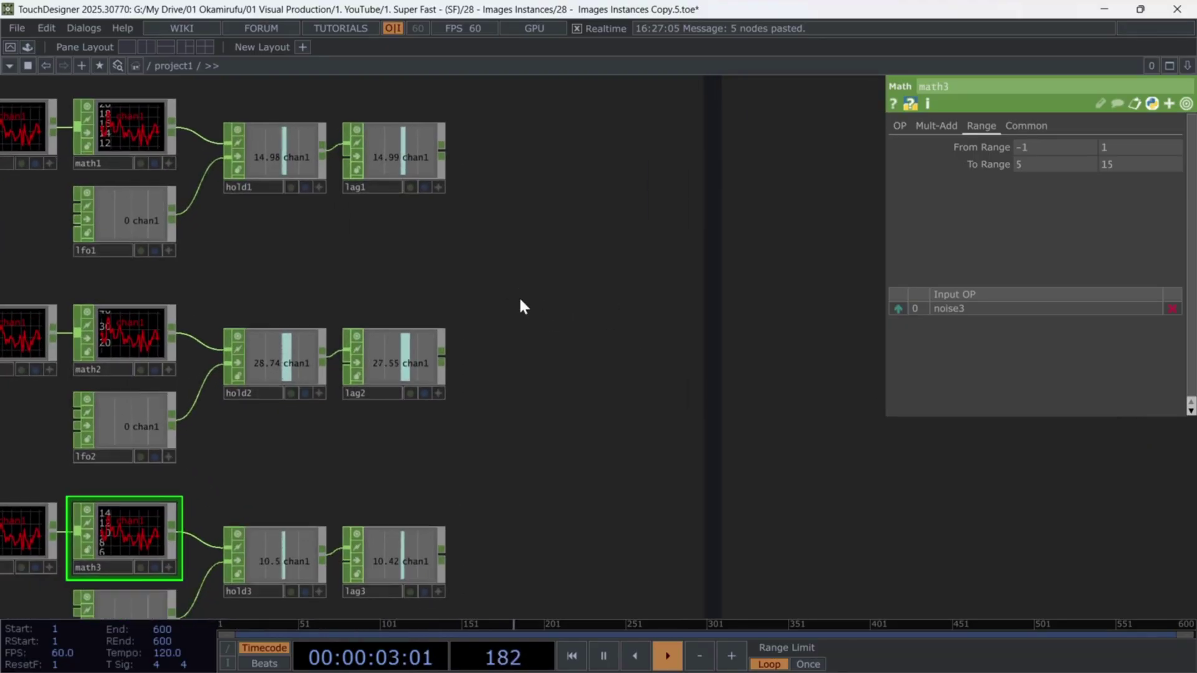
# Place an LFO CHOP in the Control 2 section, with Pulse type and frequency 5.
pyautogui.scroll(-5, 521, 302)
pyautogui.scroll(1, 521, 232)
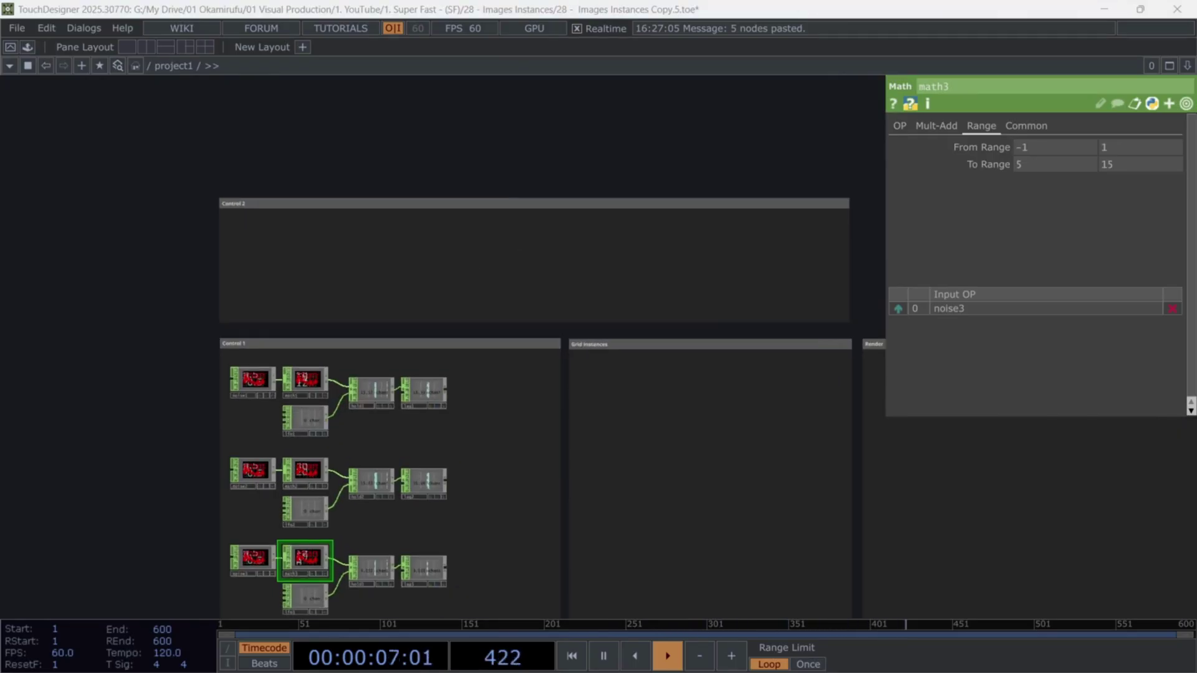
pyautogui.scroll(3, 473, 256)
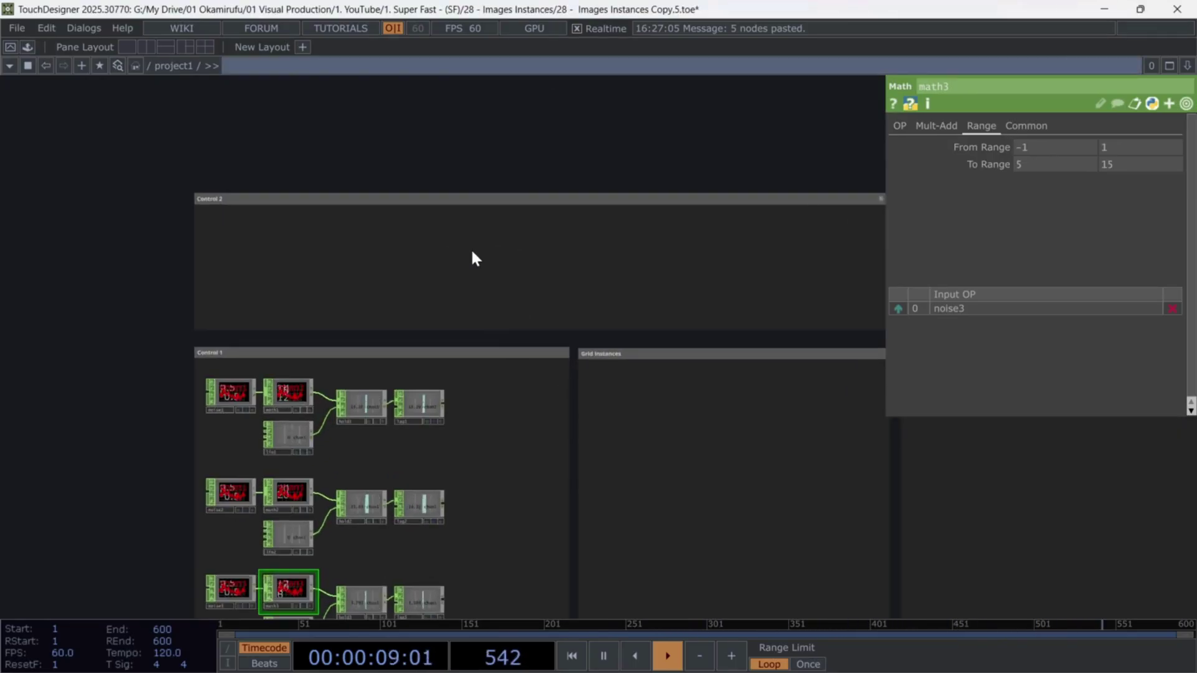
pyautogui.press('Tab')
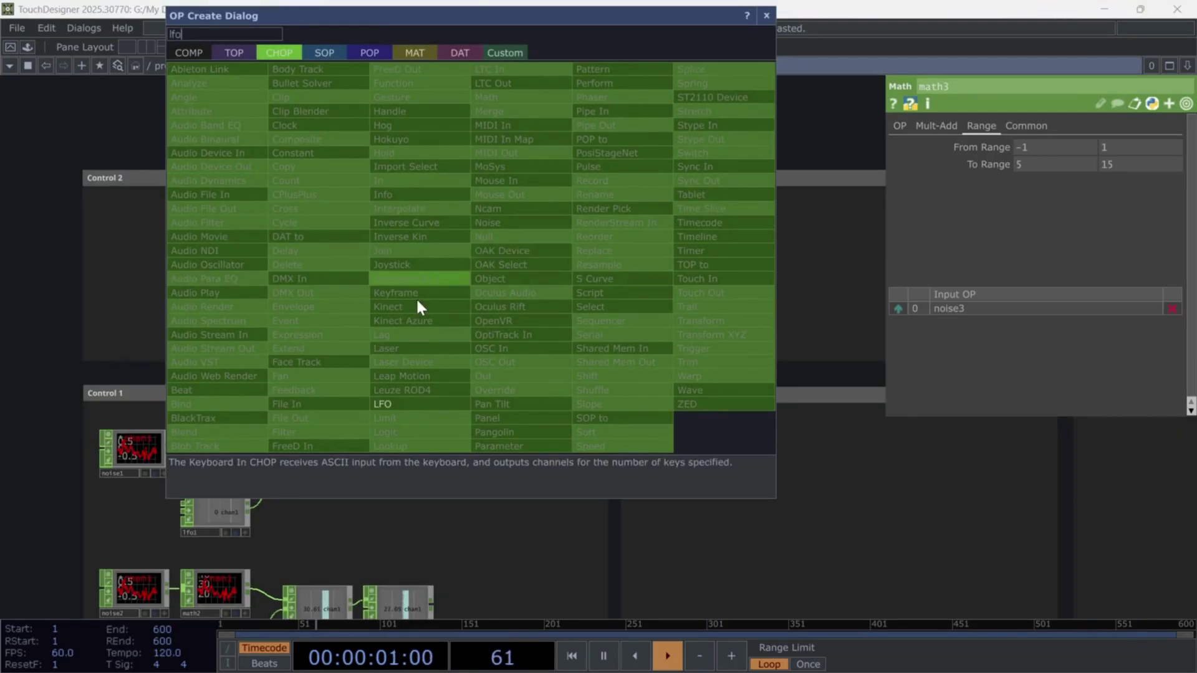
pyautogui.click(418, 404)
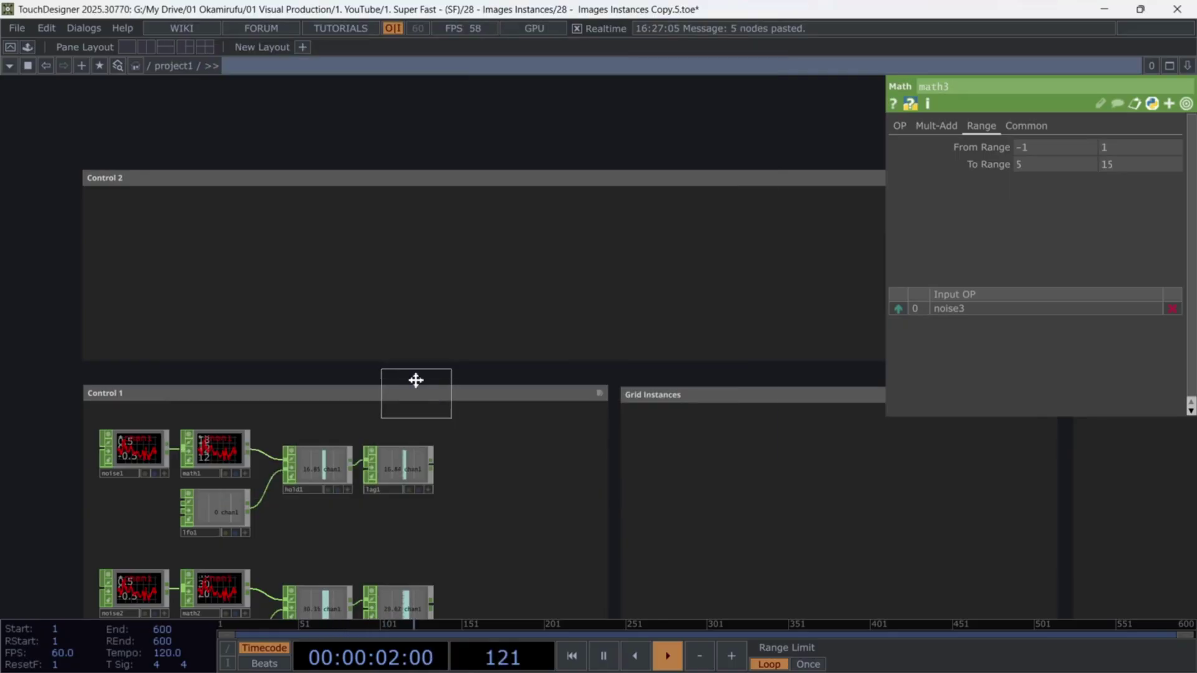
pyautogui.click(453, 243)
pyautogui.scroll(5, 507, 237)
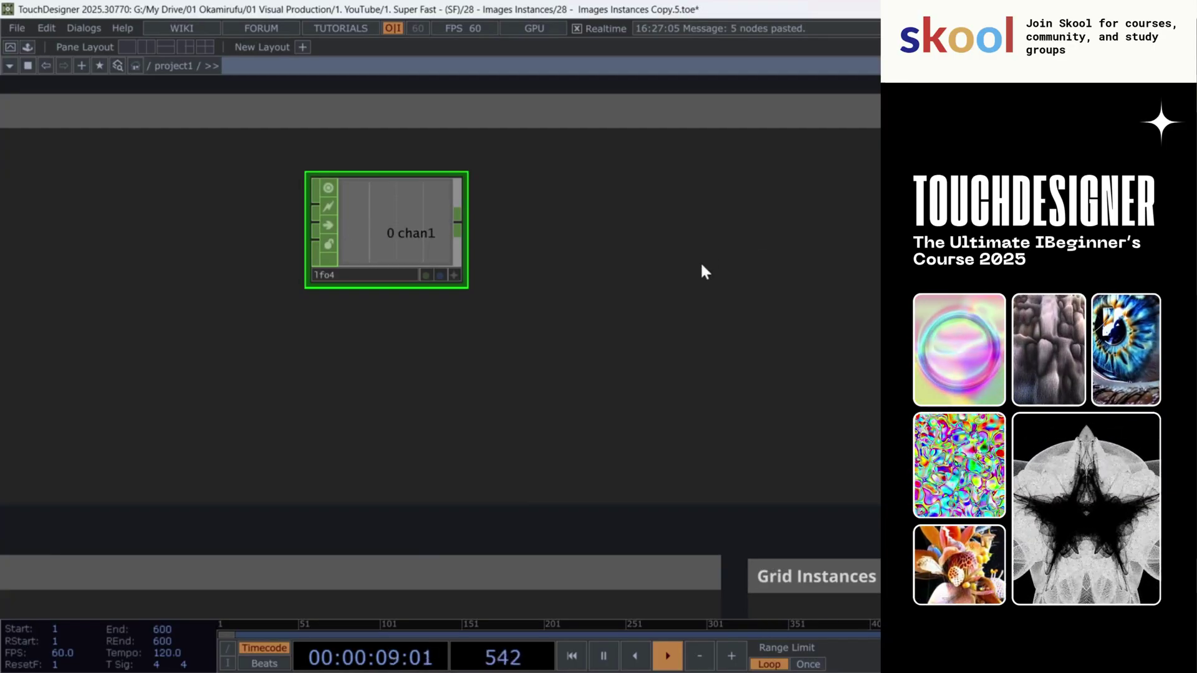
pyautogui.scroll(3, 421, 212)
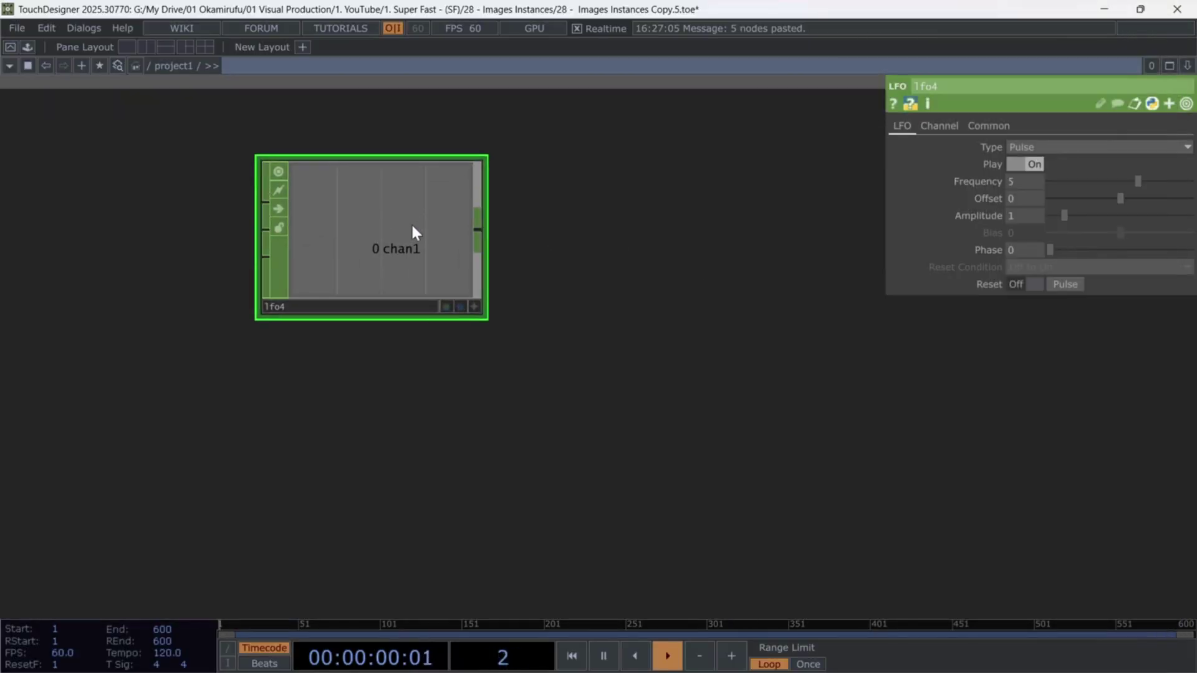
# Append a Count CHOP to the output of lfo4.
pyautogui.rightClick(477, 242)
pyautogui.press('Escape')
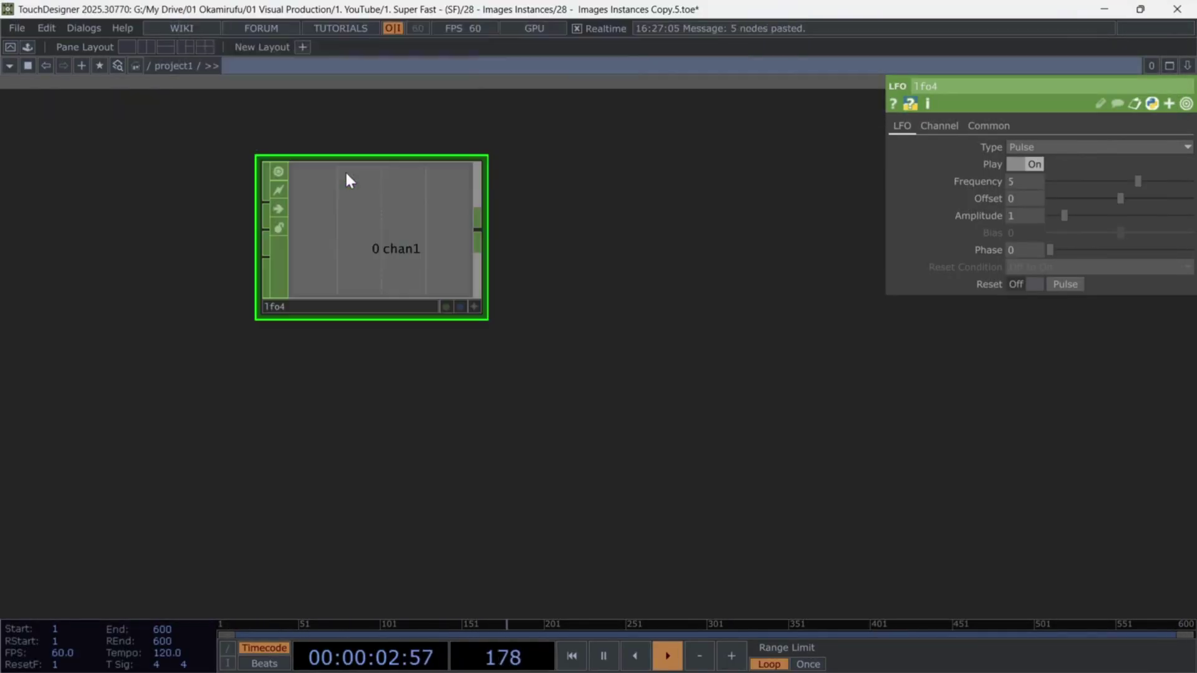
pyautogui.click(625, 236)
# Set count1's limit to Loop Min/Max with a maximum of 2 and reset the count.
pyautogui.click(943, 128)
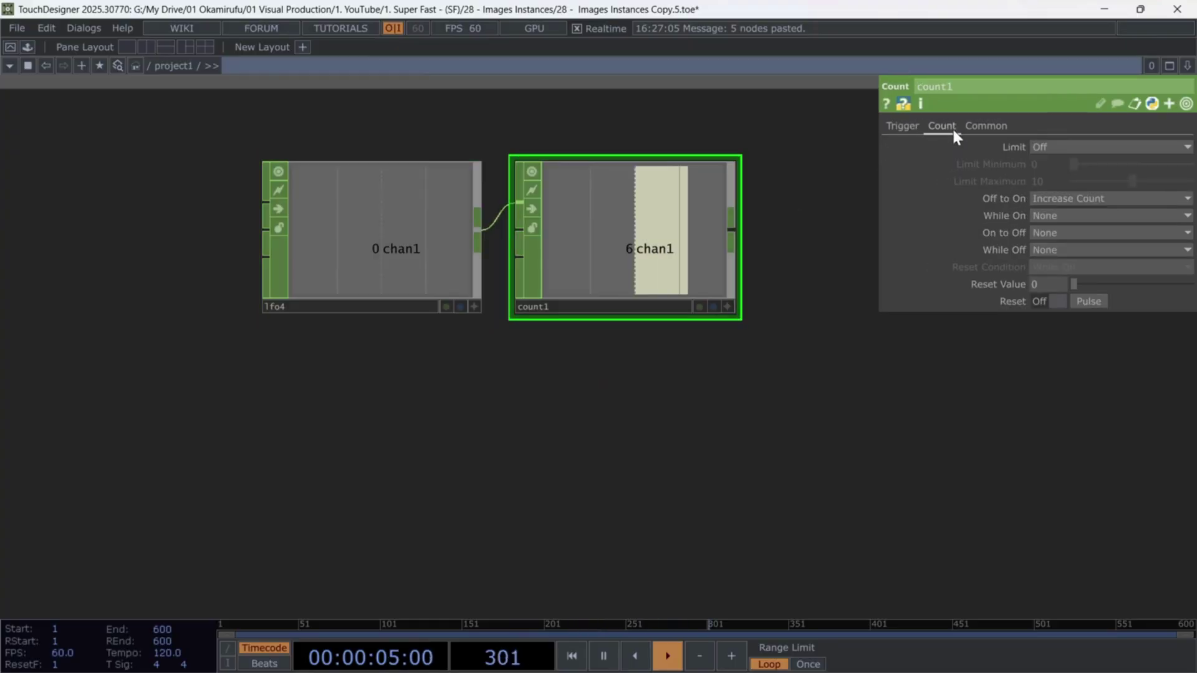
pyautogui.click(1044, 146)
pyautogui.click(1054, 176)
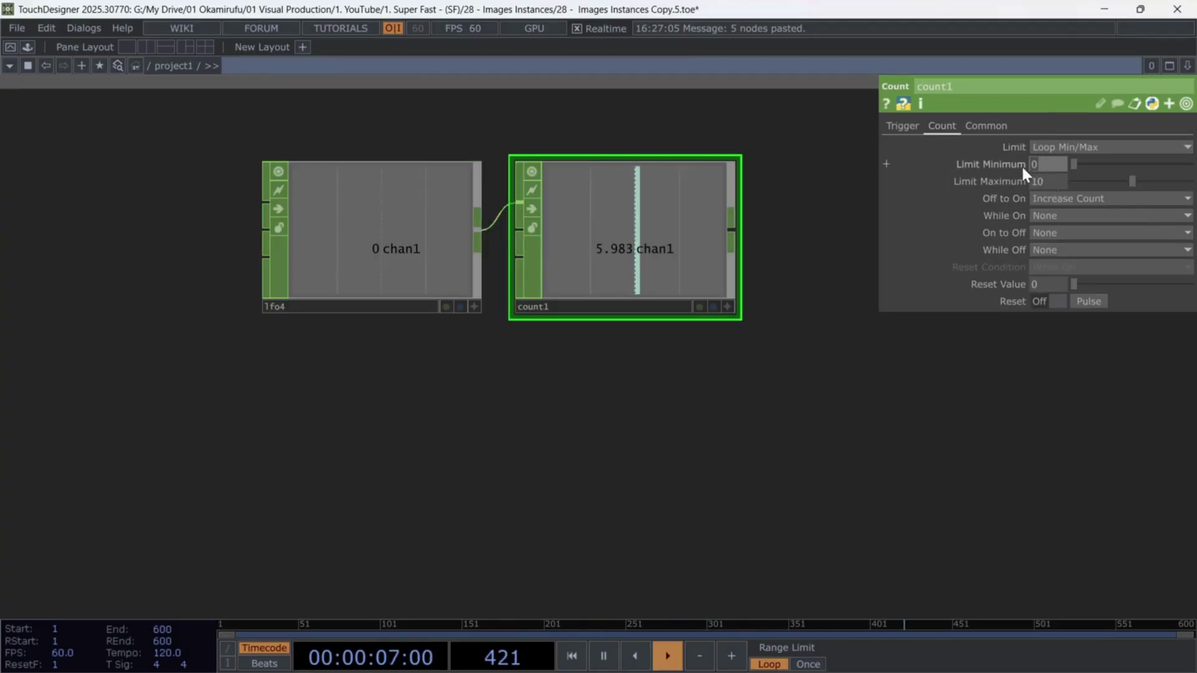
pyautogui.click(1049, 181)
pyautogui.write('2')
pyautogui.press('Return')
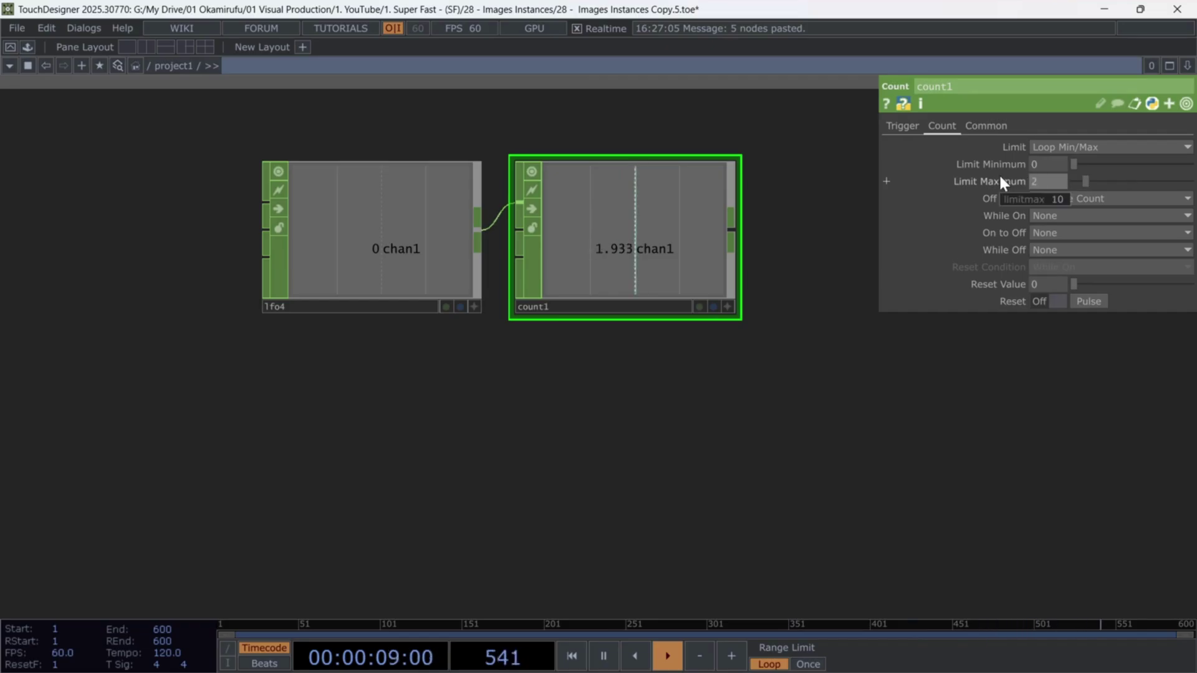
pyautogui.click(1086, 303)
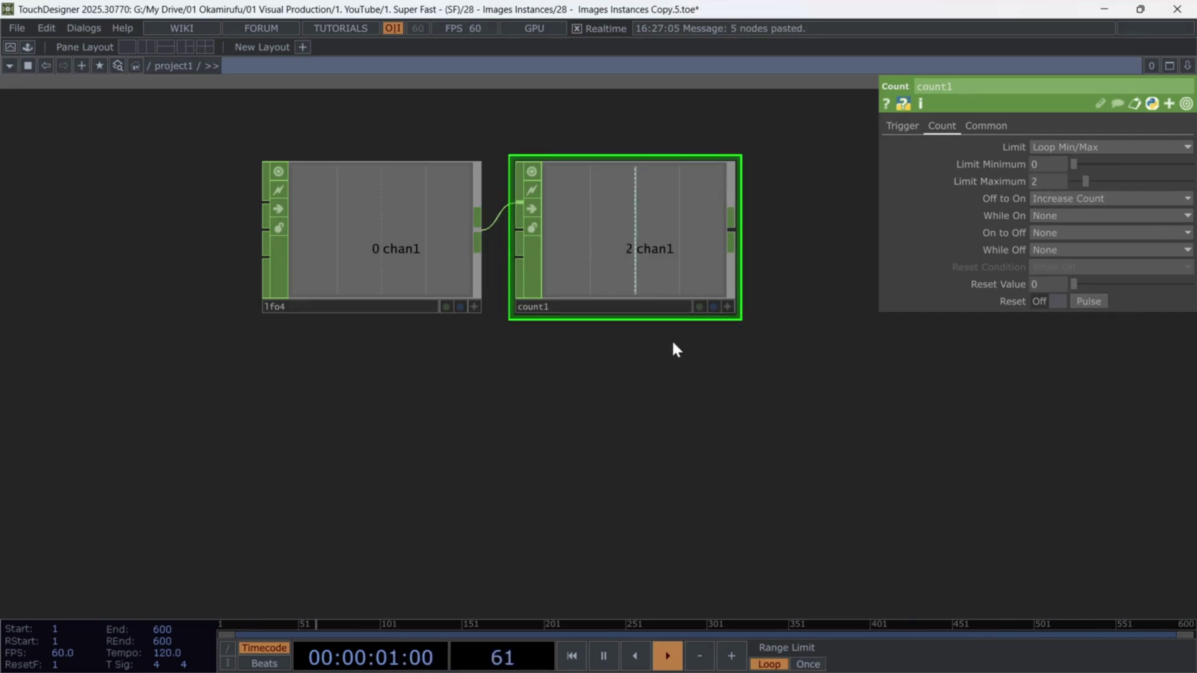
# Turn off the viewer of the lfo4 node.
pyautogui.click(374, 227)
pyautogui.click(278, 171)
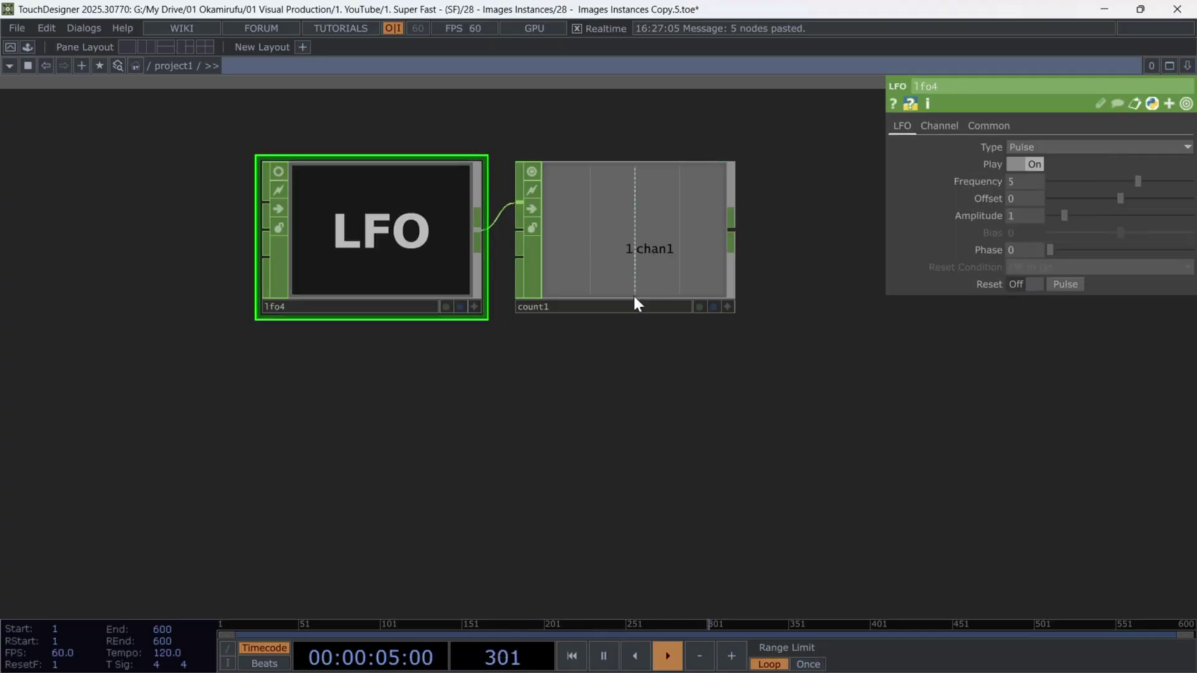
pyautogui.scroll(-1, 720, 394)
pyautogui.moveTo(720, 394); pyautogui.dragTo(529, 388)
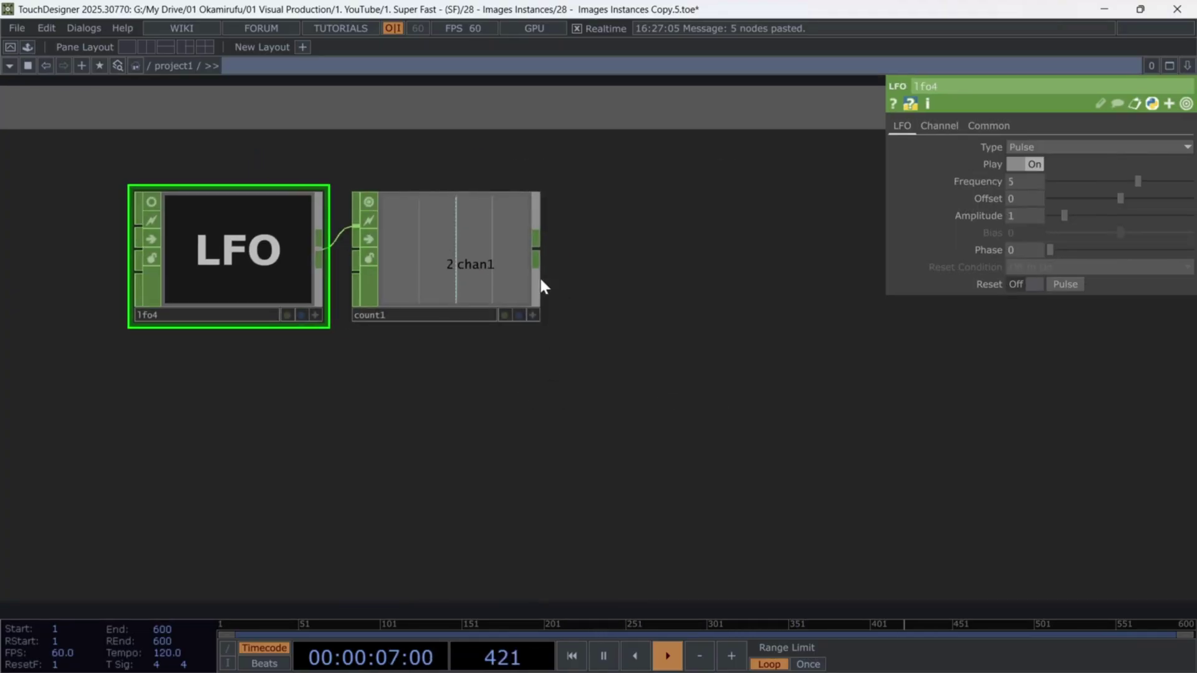
# Append a Hold CHOP to count1, placed slightly lower, followed by a Lag CHOP.
pyautogui.rightClick(535, 252)
pyautogui.write('hol')
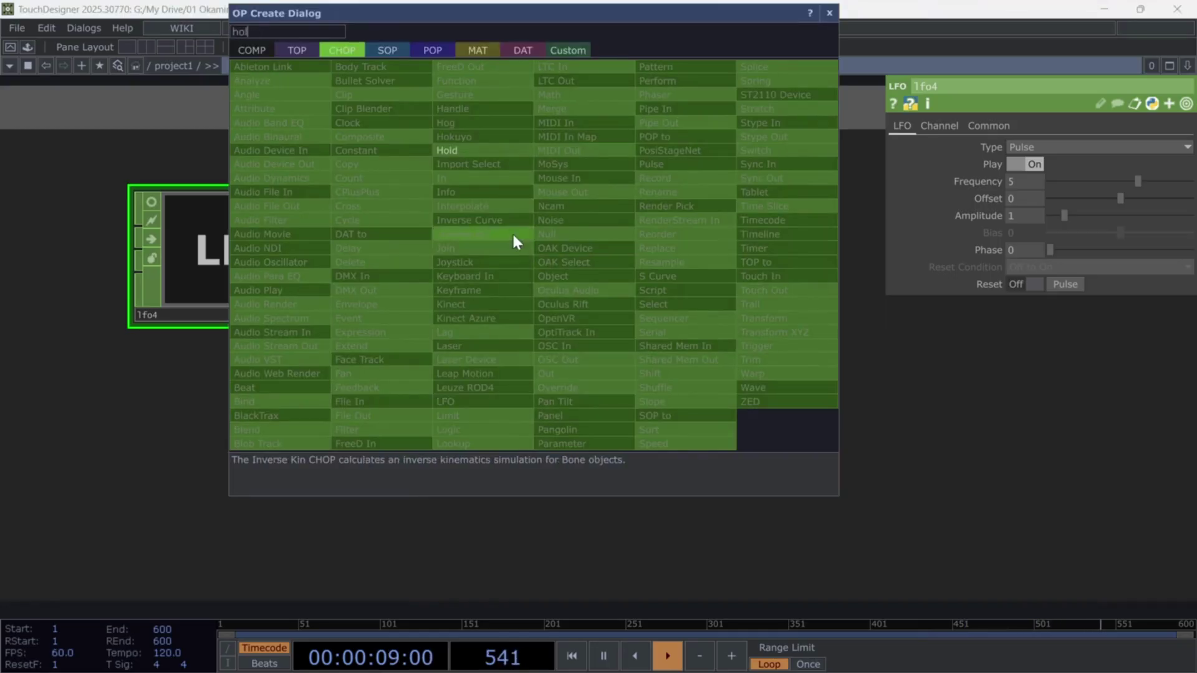
pyautogui.click(477, 154)
pyautogui.click(701, 360)
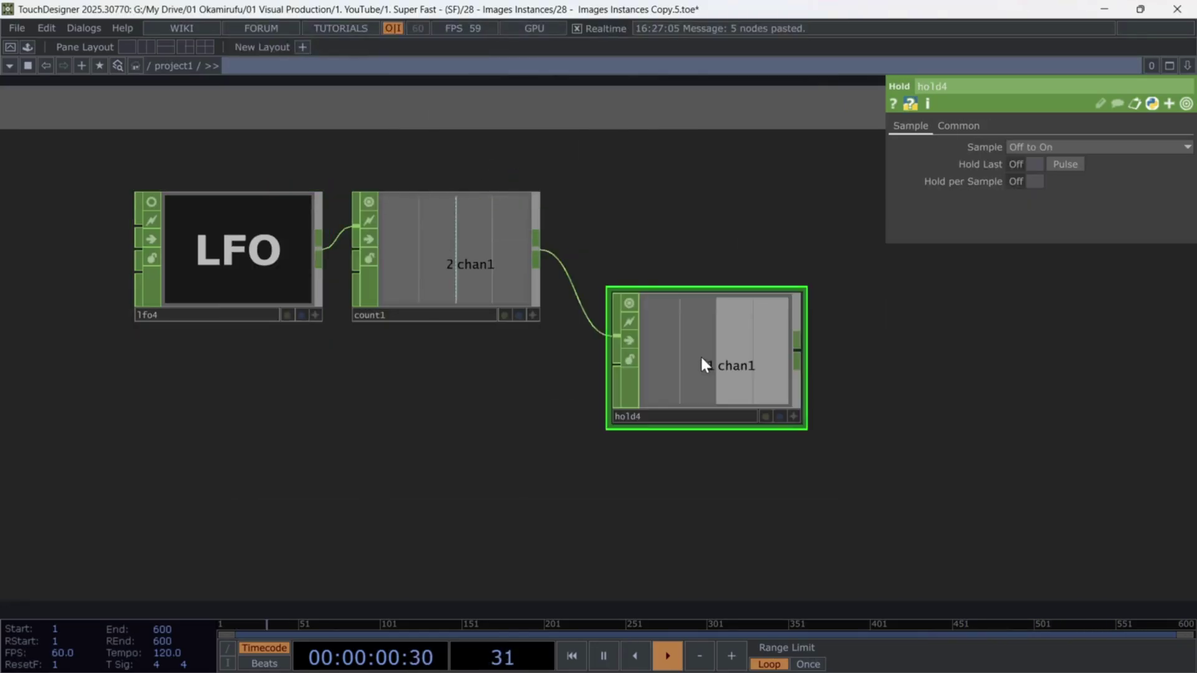
pyautogui.rightClick(801, 354)
pyautogui.write('lag')
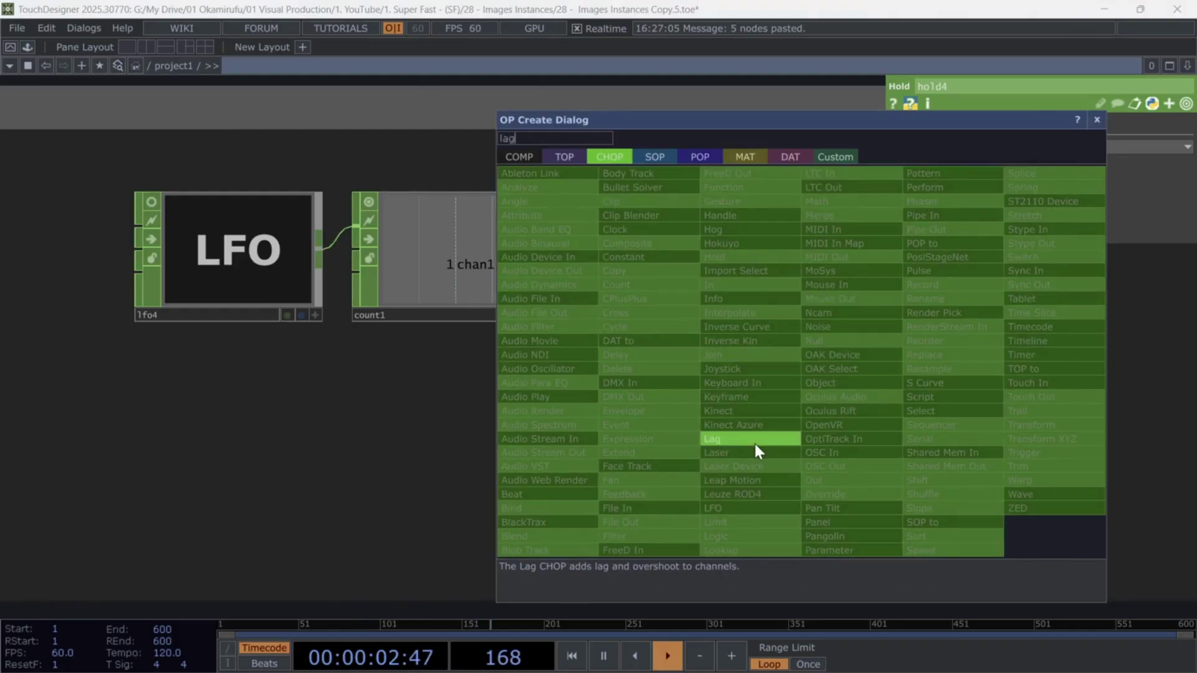
pyautogui.click(754, 441)
pyautogui.click(926, 358)
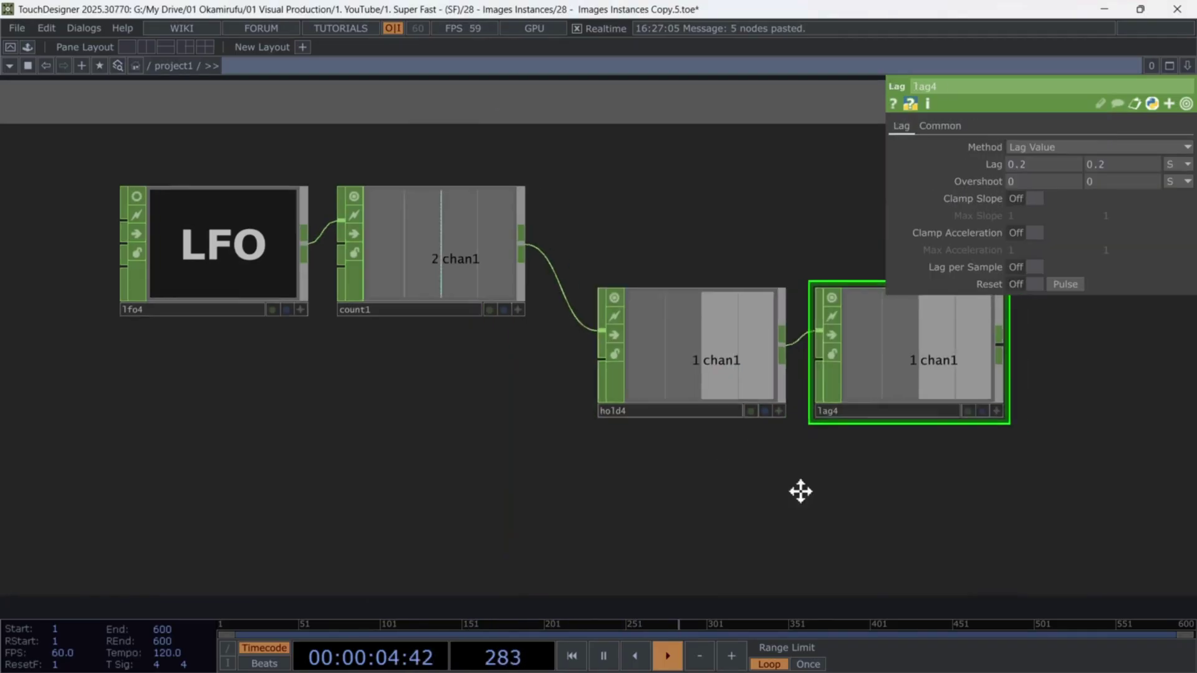
# Duplicate lfo4, place the copy beneath count1 and turn on its viewer.
pyautogui.moveTo(800, 491); pyautogui.dragTo(681, 452)
pyautogui.moveTo(268, 337); pyautogui.dragTo(407, 326)
pyautogui.click(240, 195)
pyautogui.hotkey('ctrl', 'c')
pyautogui.hotkey('ctrl', 'v')
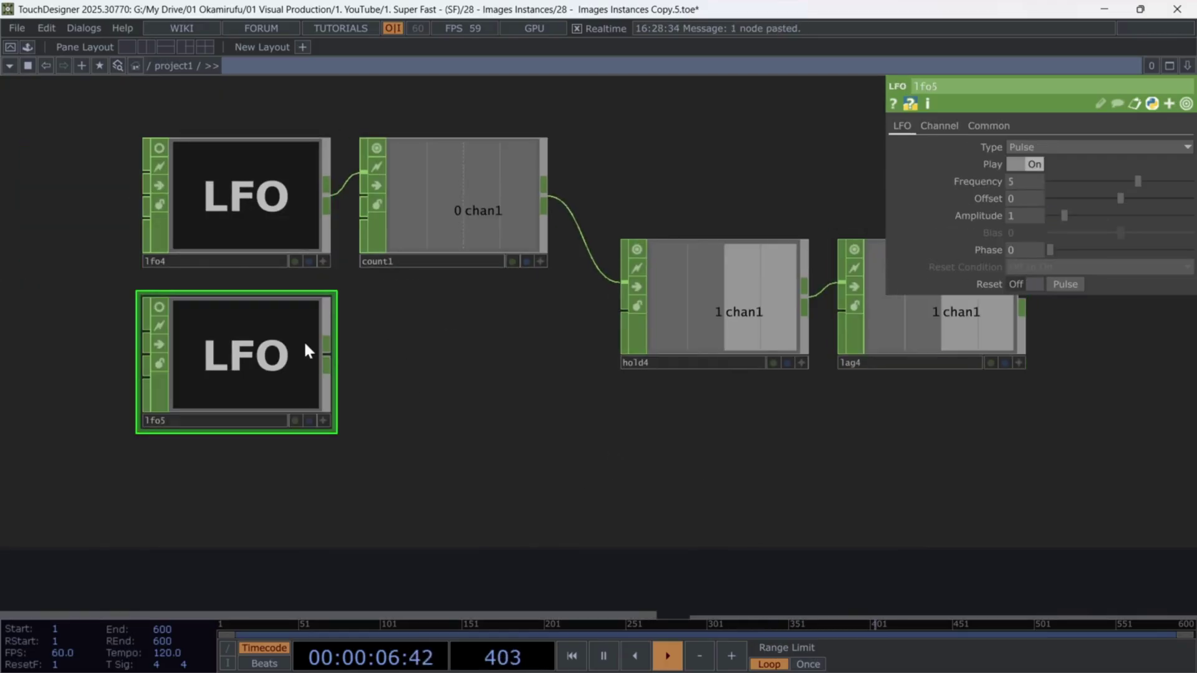
pyautogui.moveTo(307, 351); pyautogui.dragTo(483, 364)
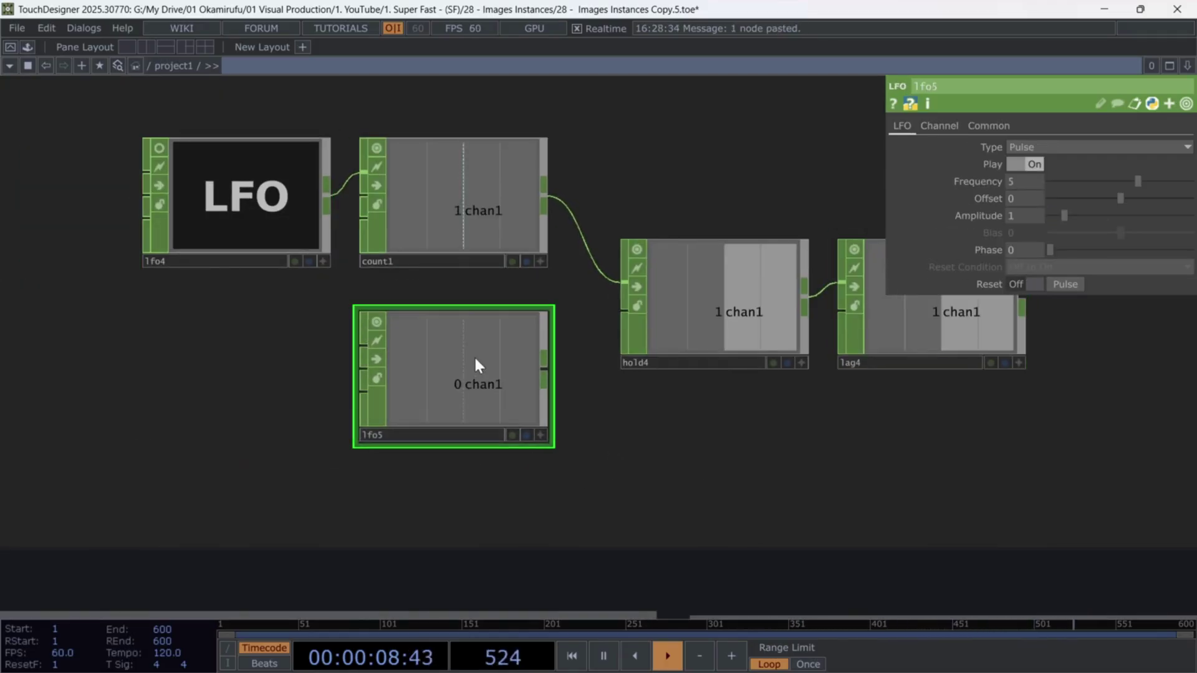
# Set lfo5's frequency to 2 and connect its output to the second input of hold4.
pyautogui.click(1027, 182)
pyautogui.write('2')
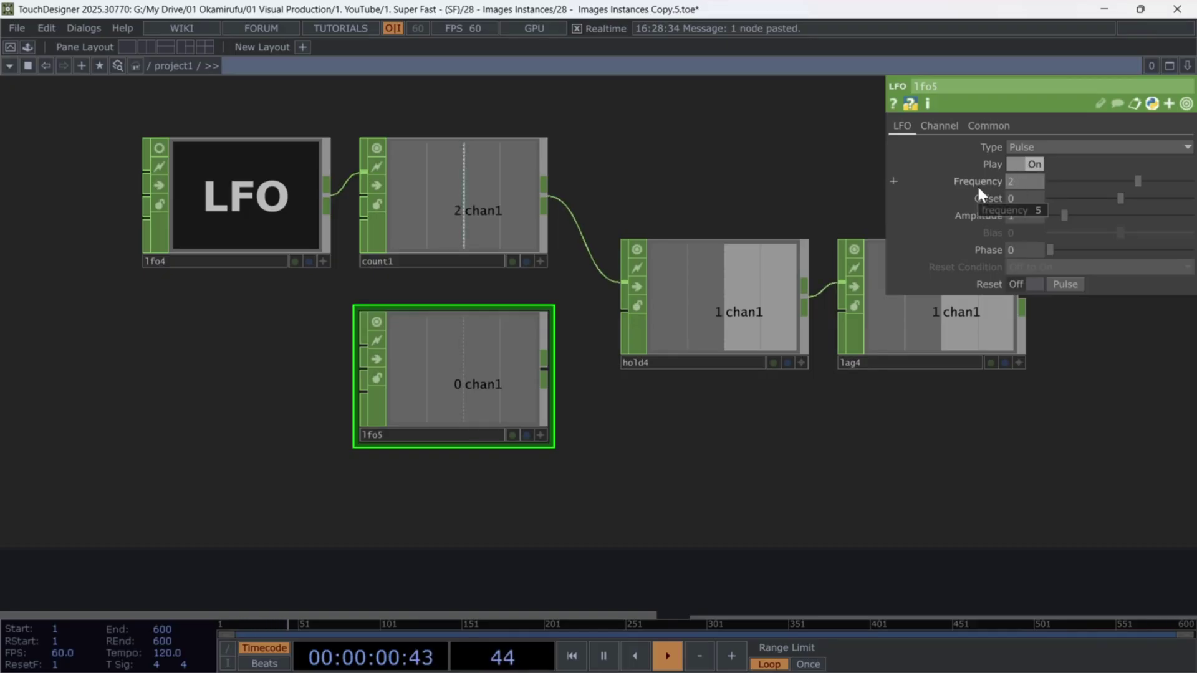
pyautogui.press('Return')
pyautogui.click(547, 363)
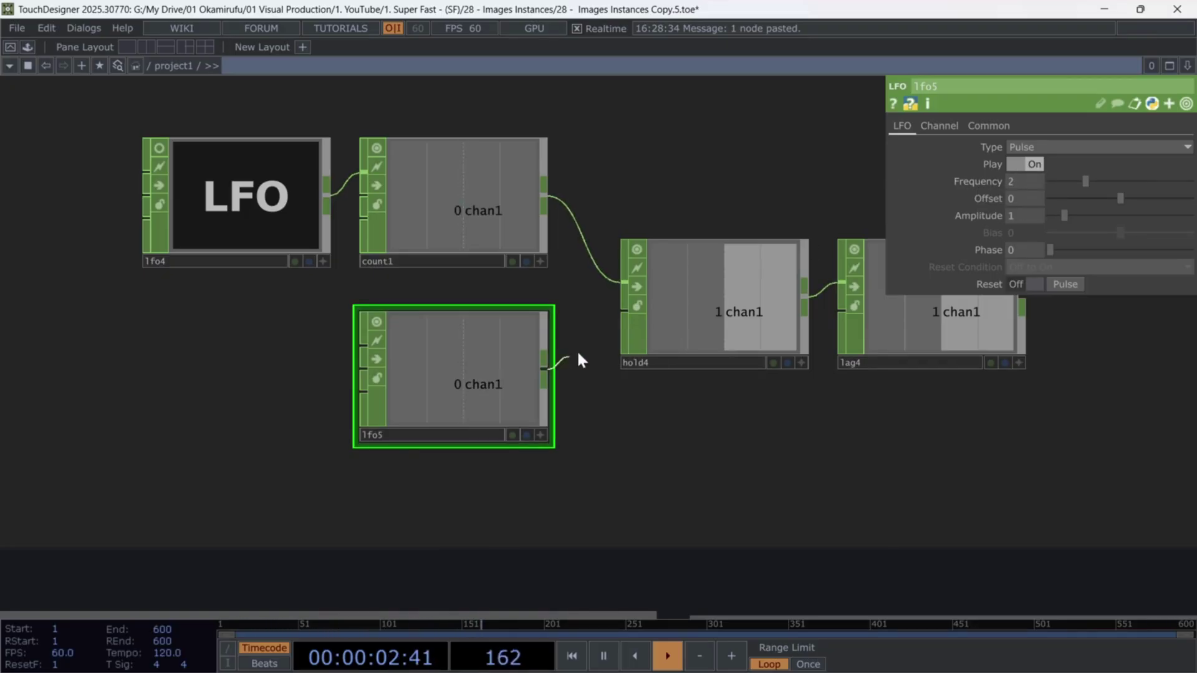
pyautogui.click(623, 311)
# Shift hold4 and lag4 together slightly up and away from the count1 and lfo5 nodes.
pyautogui.moveTo(751, 417); pyautogui.dragTo(683, 399)
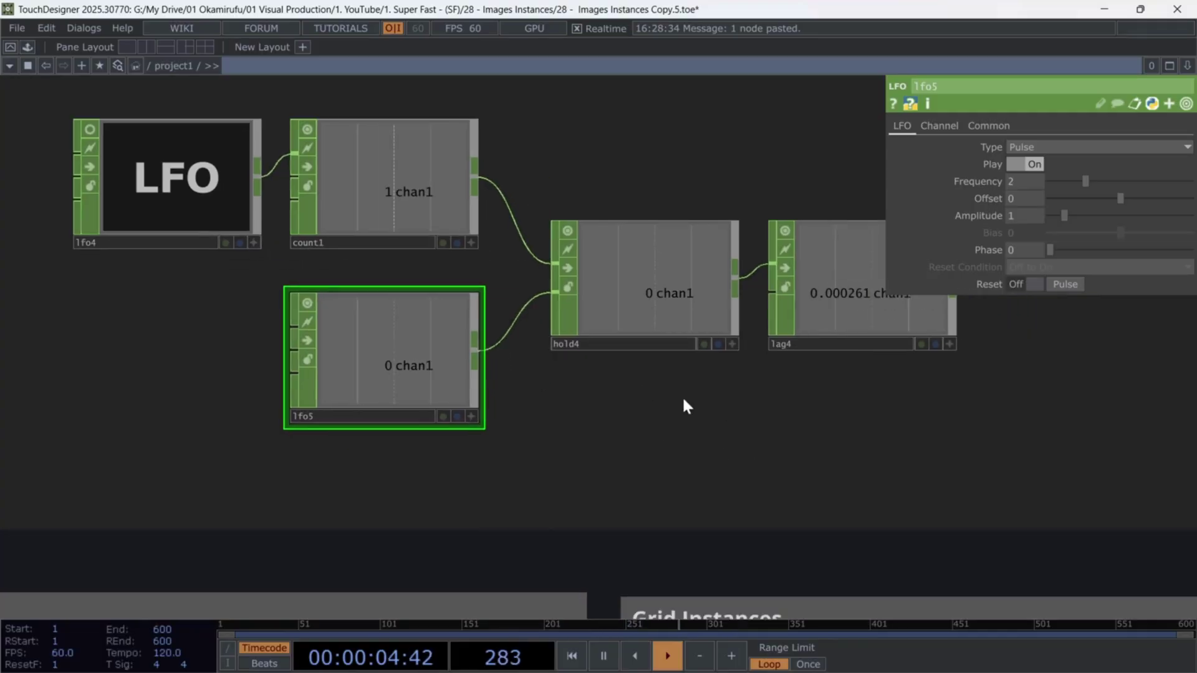
pyautogui.scroll(-2, 692, 389)
pyautogui.click(670, 262)
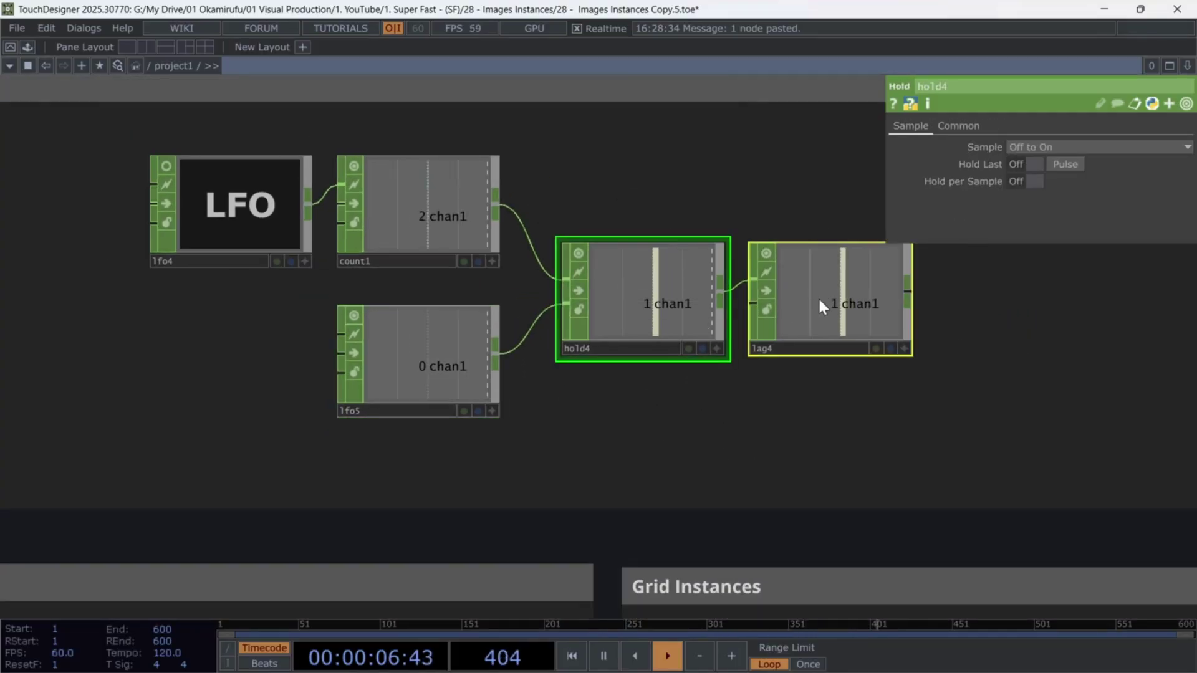
pyautogui.moveTo(818, 303); pyautogui.dragTo(831, 291)
pyautogui.click(438, 354)
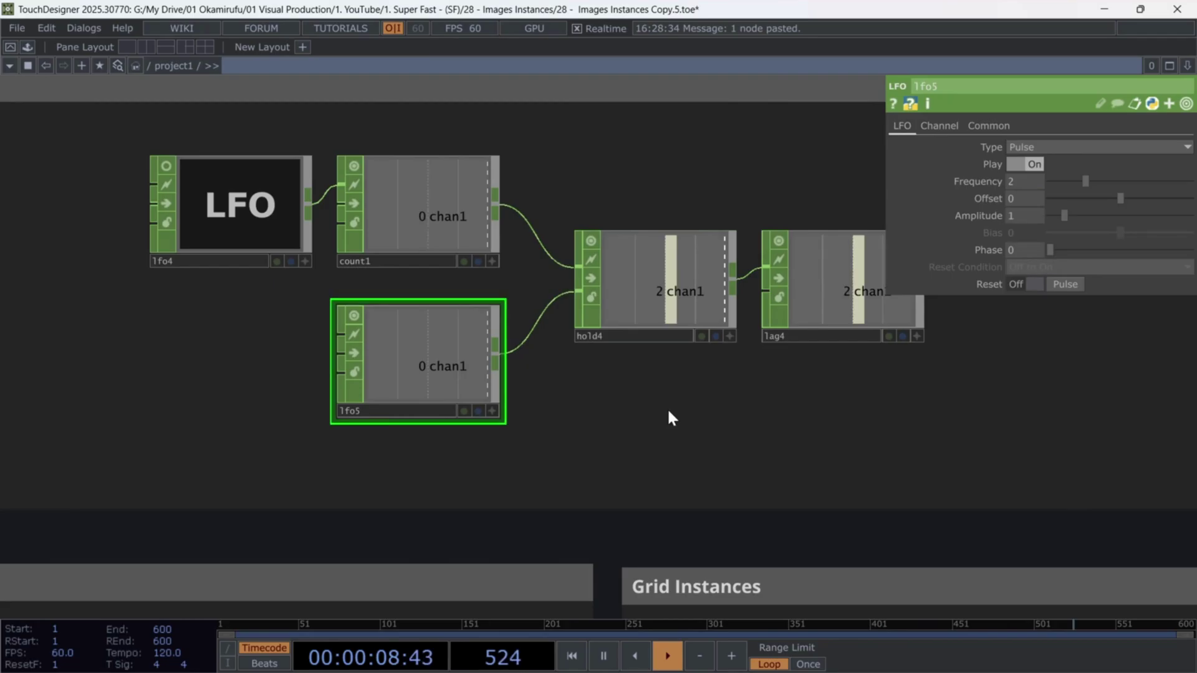
# Place a Grid POP in the upper part of the Grid Instances section.
pyautogui.scroll(-2, 668, 411)
pyautogui.moveTo(748, 435); pyautogui.dragTo(588, 350, button='middle')
pyautogui.scroll(-3, 590, 347)
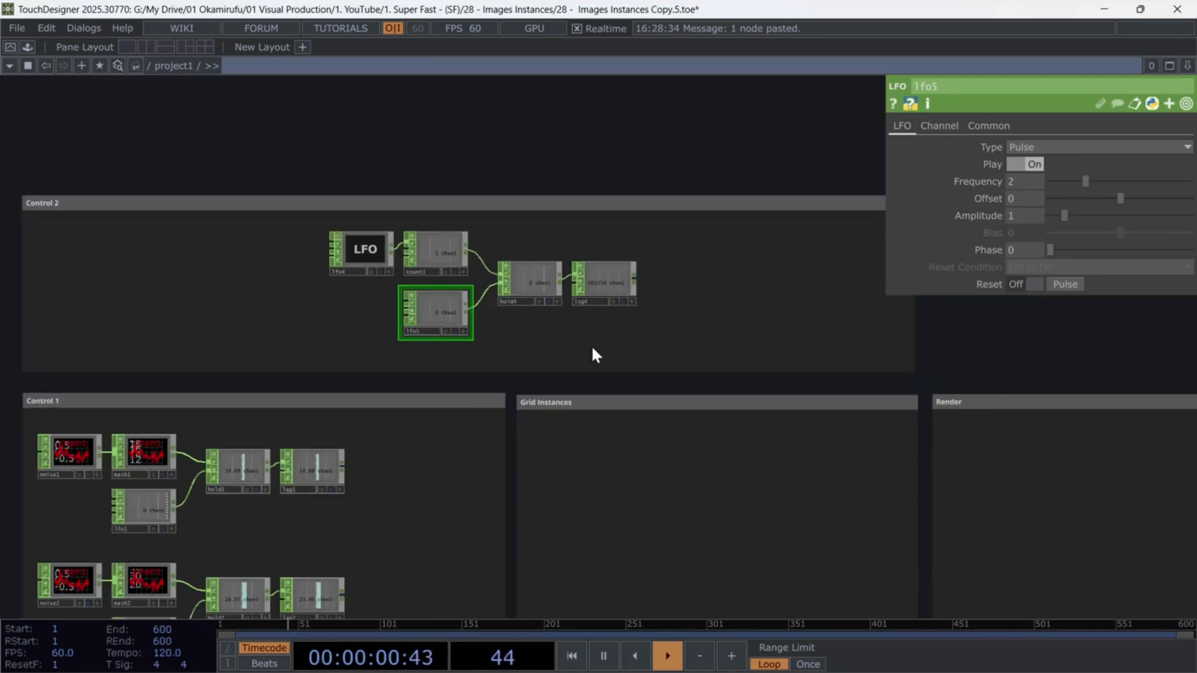
pyautogui.scroll(-2, 591, 345)
pyautogui.moveTo(696, 500); pyautogui.dragTo(566, 304)
pyautogui.scroll(4, 597, 346)
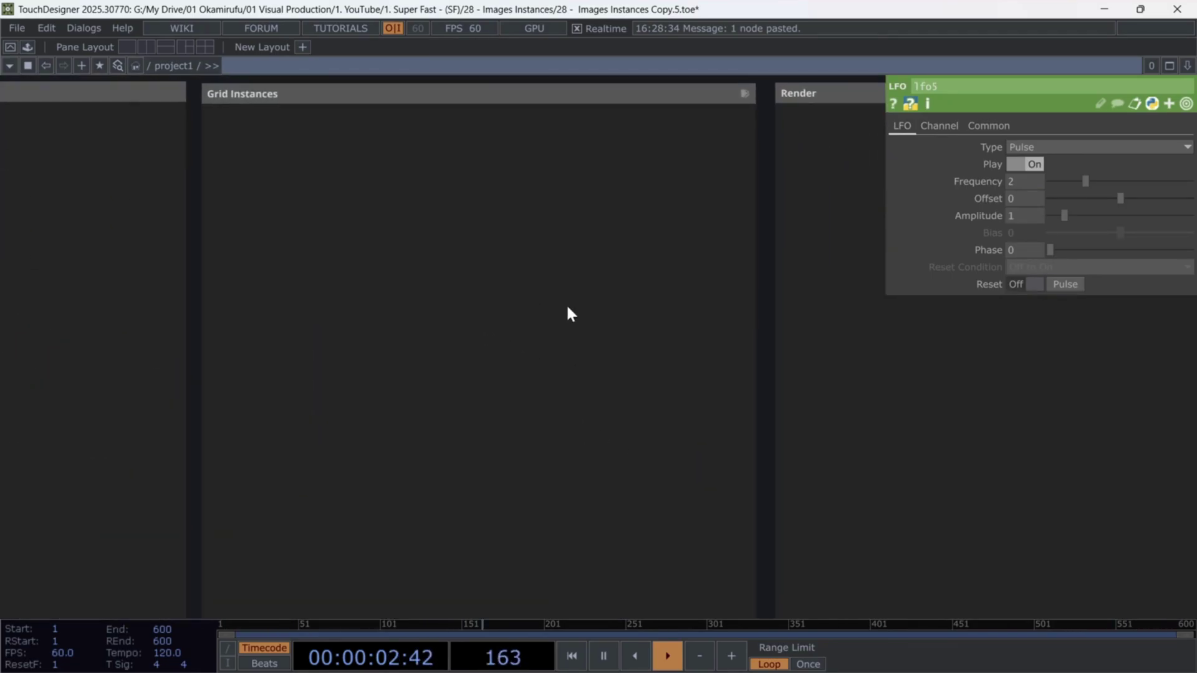
pyautogui.scroll(-1, 576, 321)
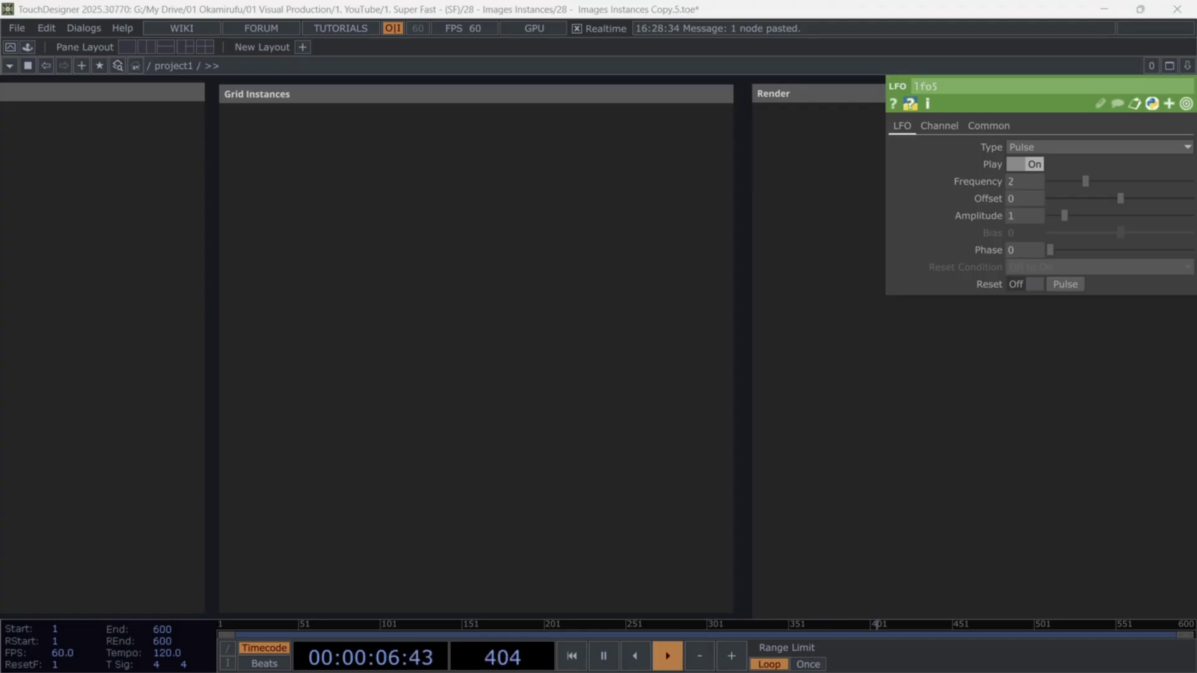
pyautogui.scroll(3, 356, 244)
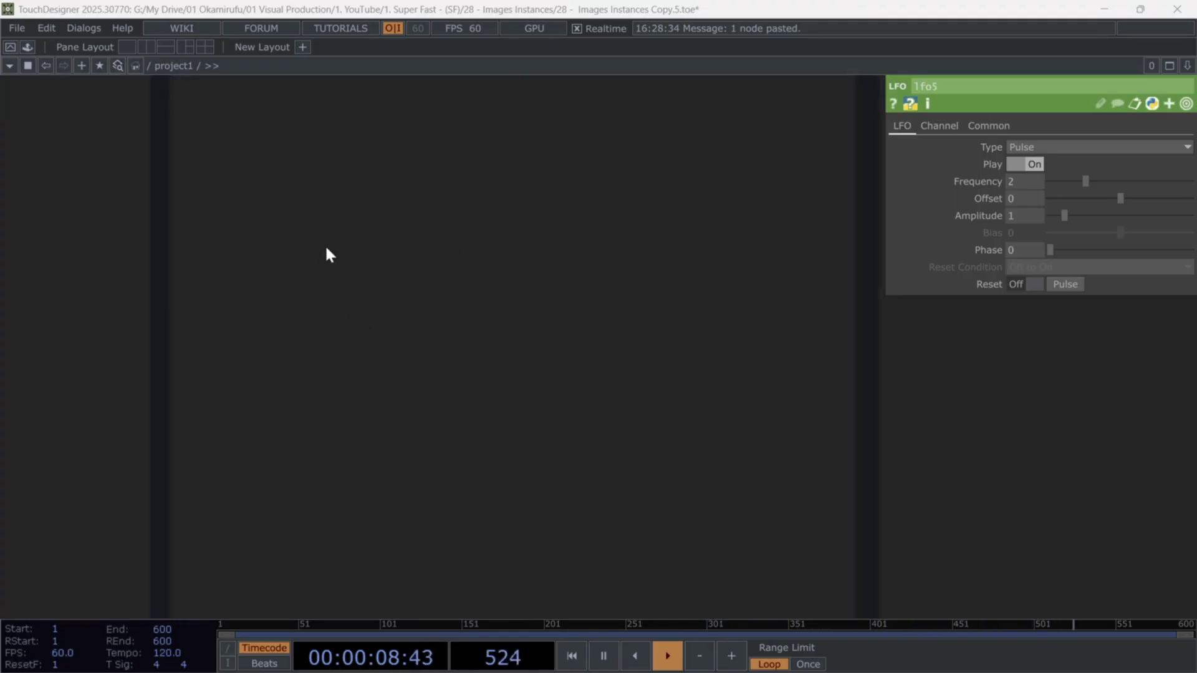
pyautogui.moveTo(326, 246); pyautogui.dragTo(358, 256)
pyautogui.scroll(-2, 358, 256)
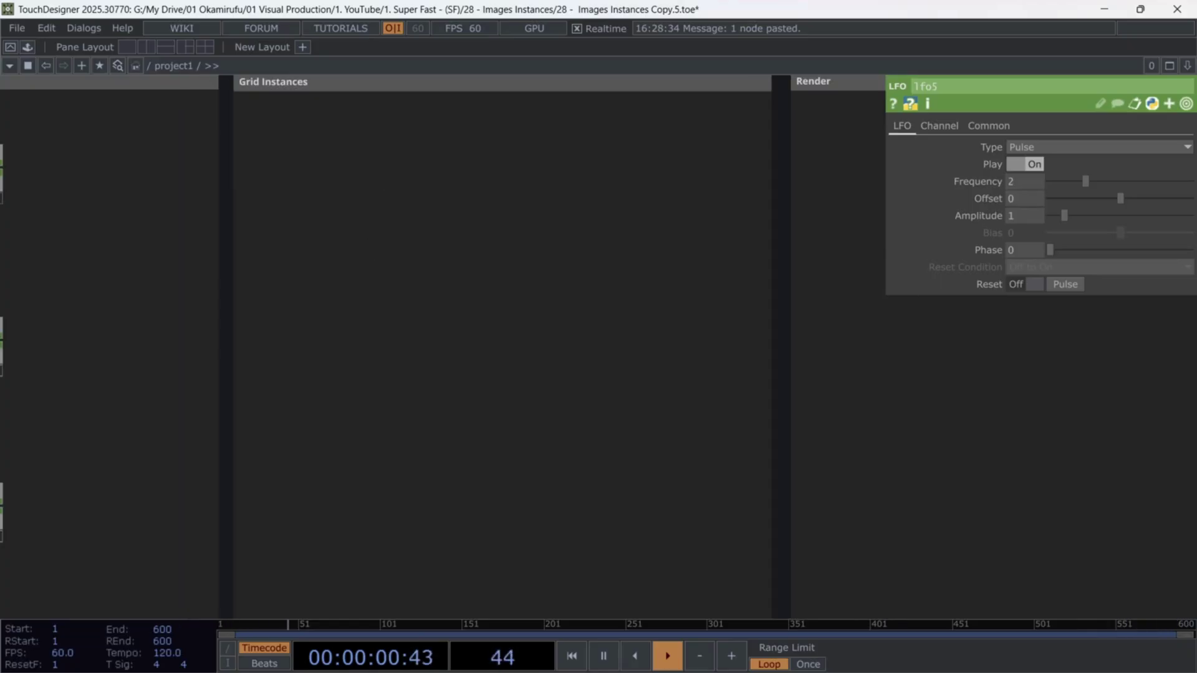
pyautogui.press('Tab')
pyautogui.write('gri')
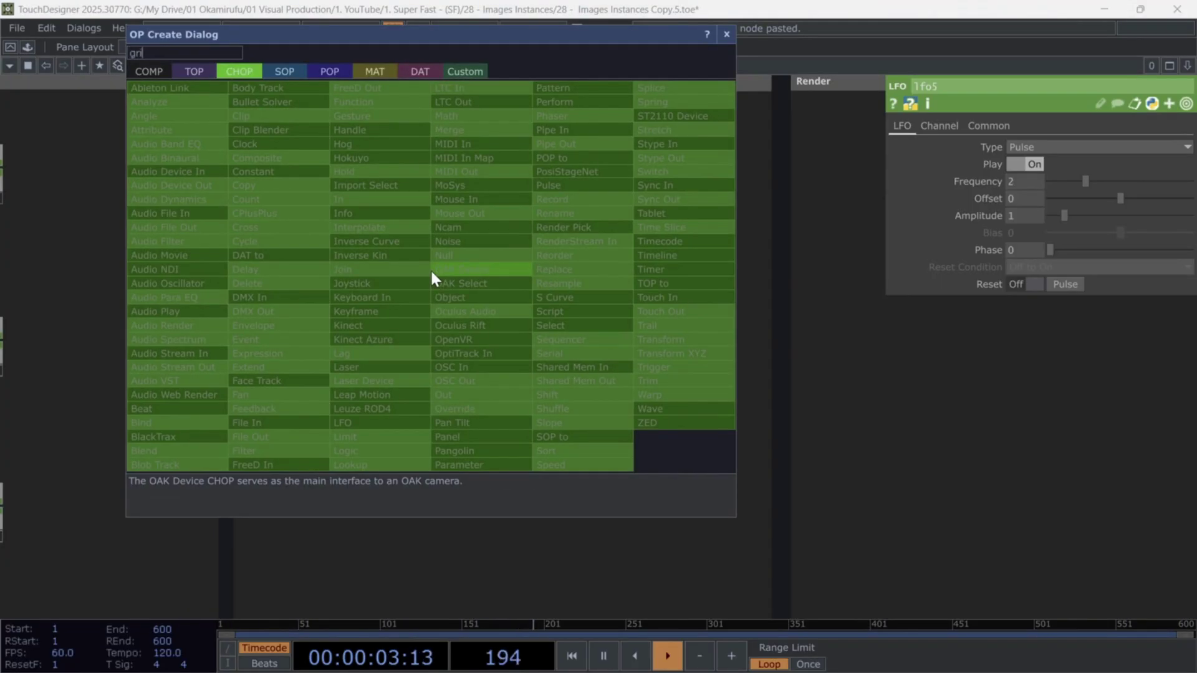
pyautogui.click(336, 72)
pyautogui.click(314, 129)
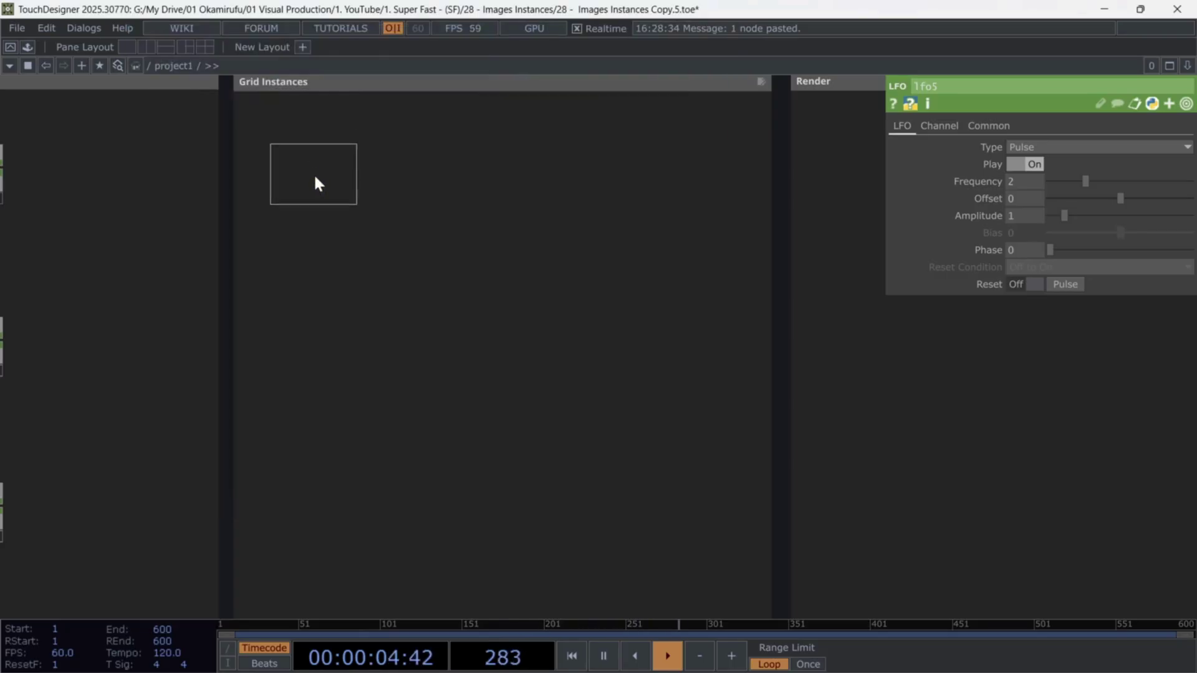
pyautogui.click(309, 195)
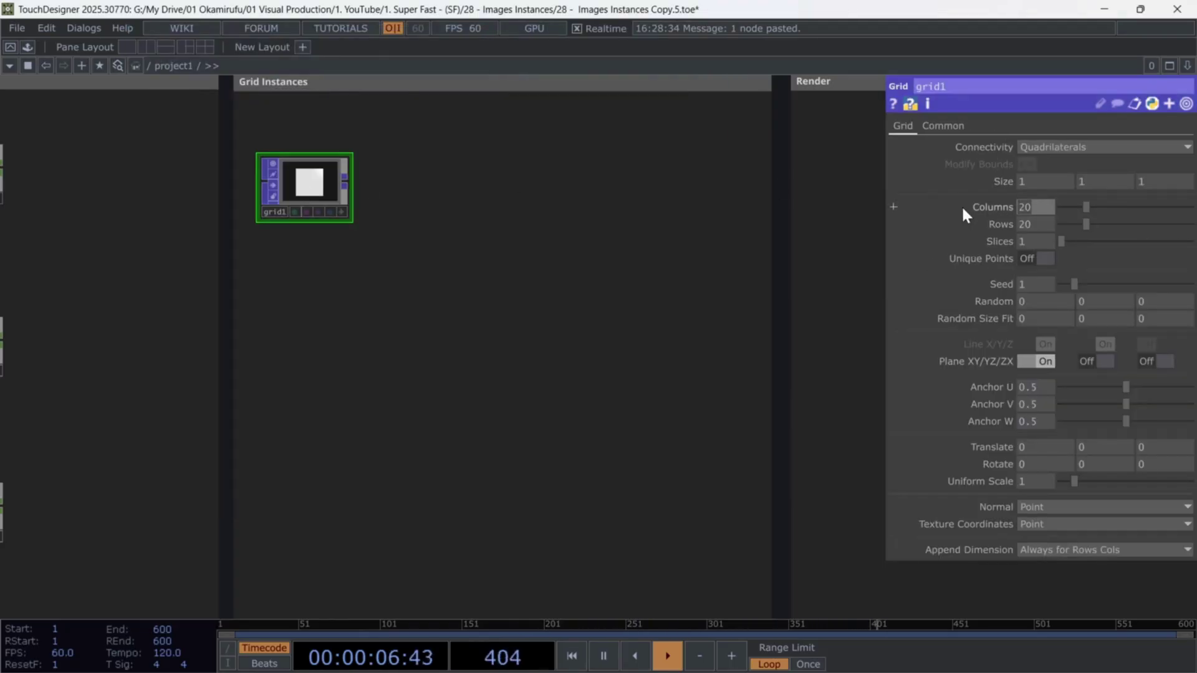
# Set the columns, rows and slices of grid1 to 5 each.
pyautogui.write('5')
pyautogui.press('Tab')
pyautogui.write('5')
pyautogui.press('Tab')
pyautogui.write('5')
pyautogui.press('Tab')
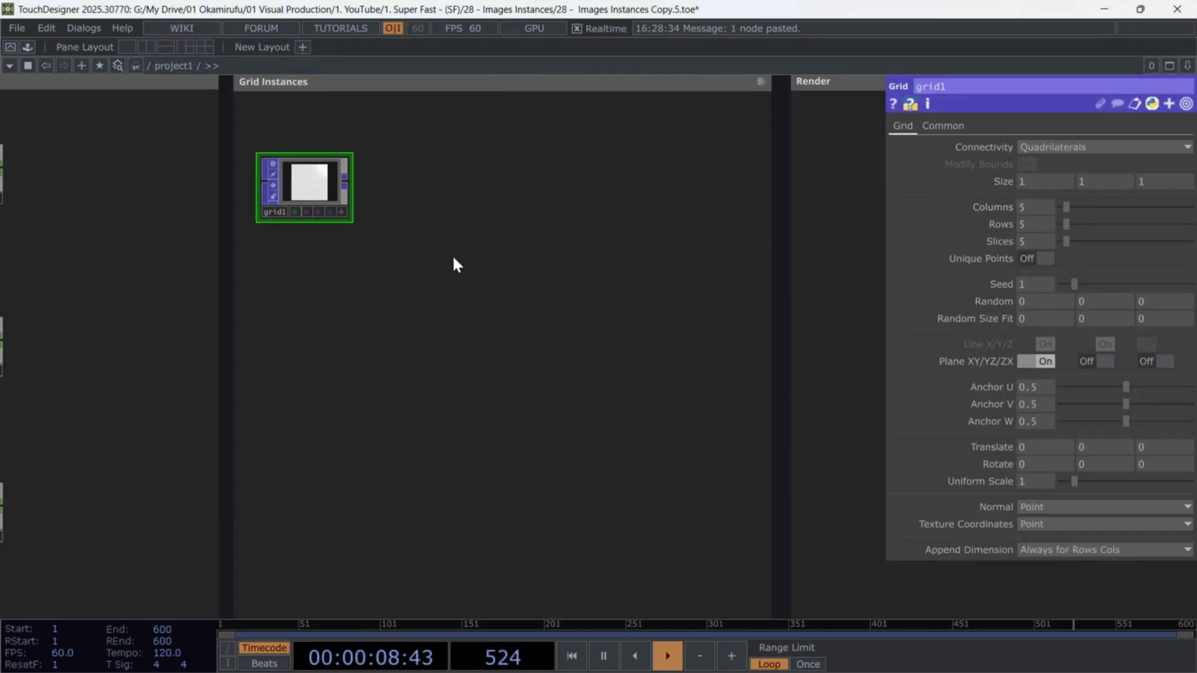
# Nudge grid1 away from the section corner and reference lag1's chan1 in its X size.
pyautogui.scroll(2, 320, 190)
pyautogui.moveTo(312, 178); pyautogui.dragTo(339, 191)
pyautogui.scroll(-2, 448, 184)
pyautogui.scroll(-1, 453, 194)
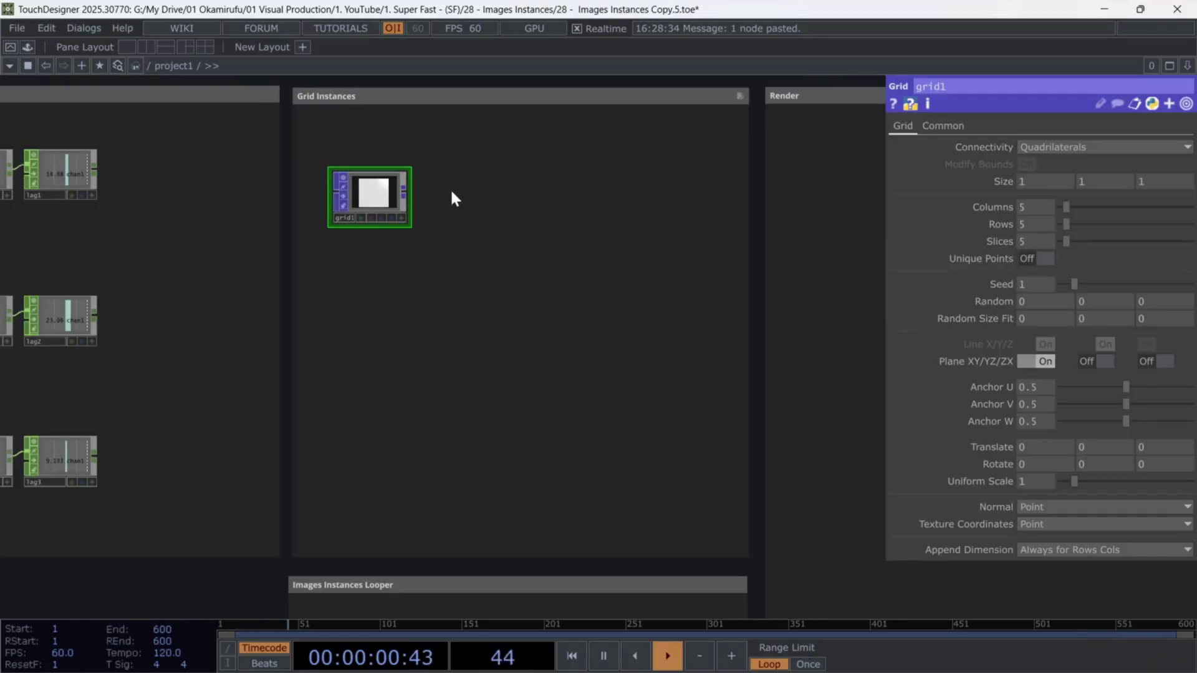
pyautogui.click(1007, 180)
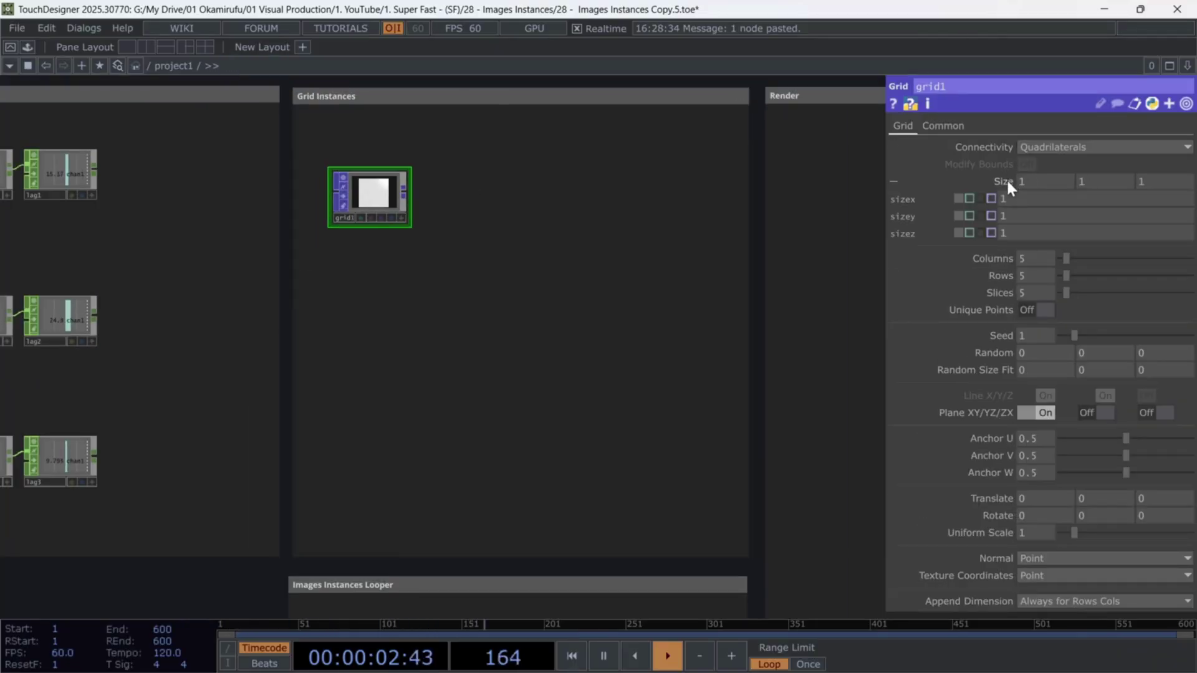
pyautogui.moveTo(516, 376); pyautogui.dragTo(688, 369)
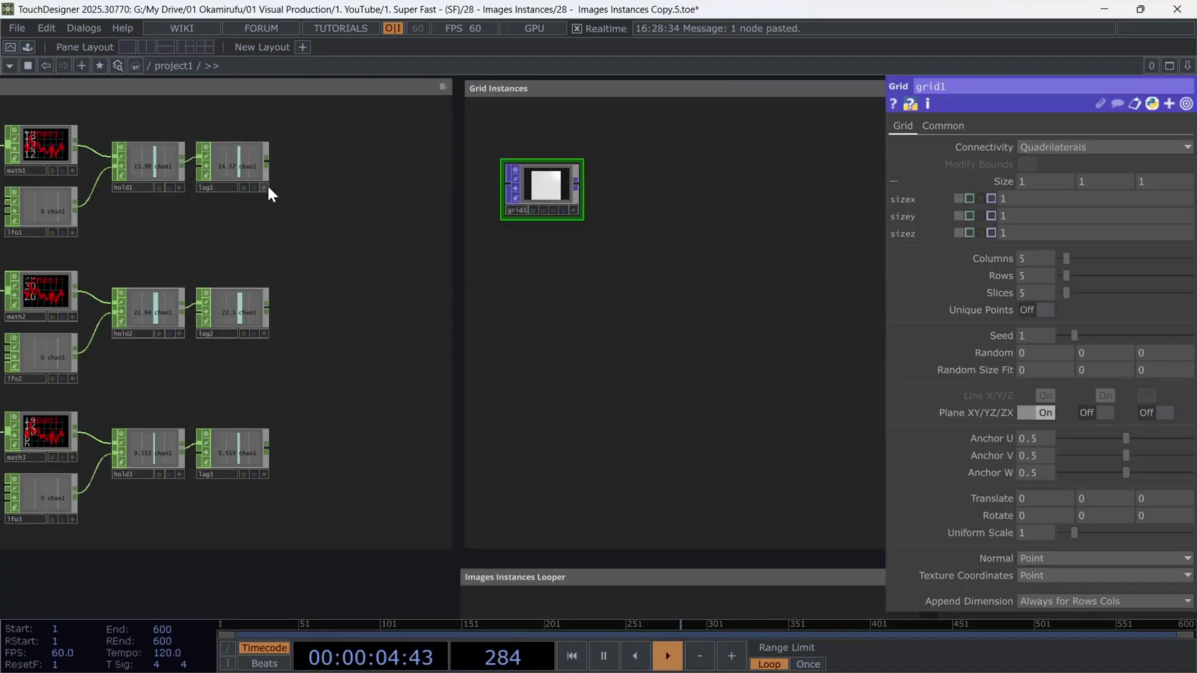
pyautogui.moveTo(266, 184); pyautogui.dragTo(992, 198)
pyautogui.click(994, 193)
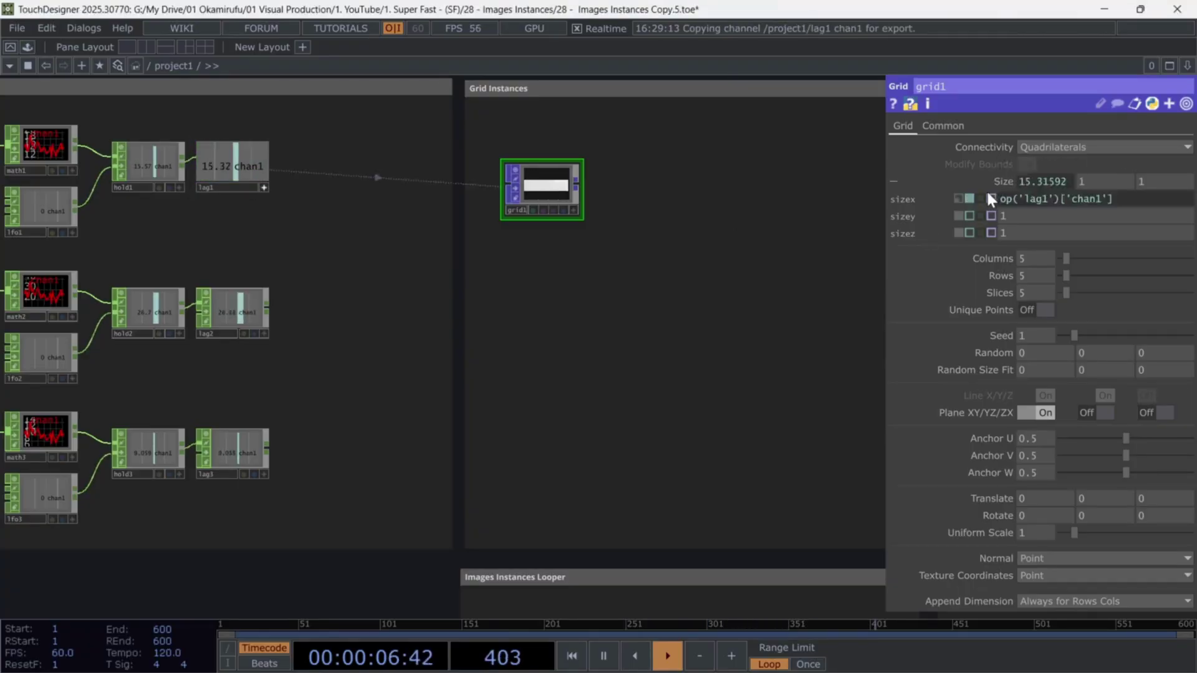
# Reference lag2's chan1 in grid1's Y size and lag3's chan1 in its Z size, and shift grid1 slightly away from the lag nodes.
pyautogui.moveTo(266, 332); pyautogui.dragTo(1067, 182)
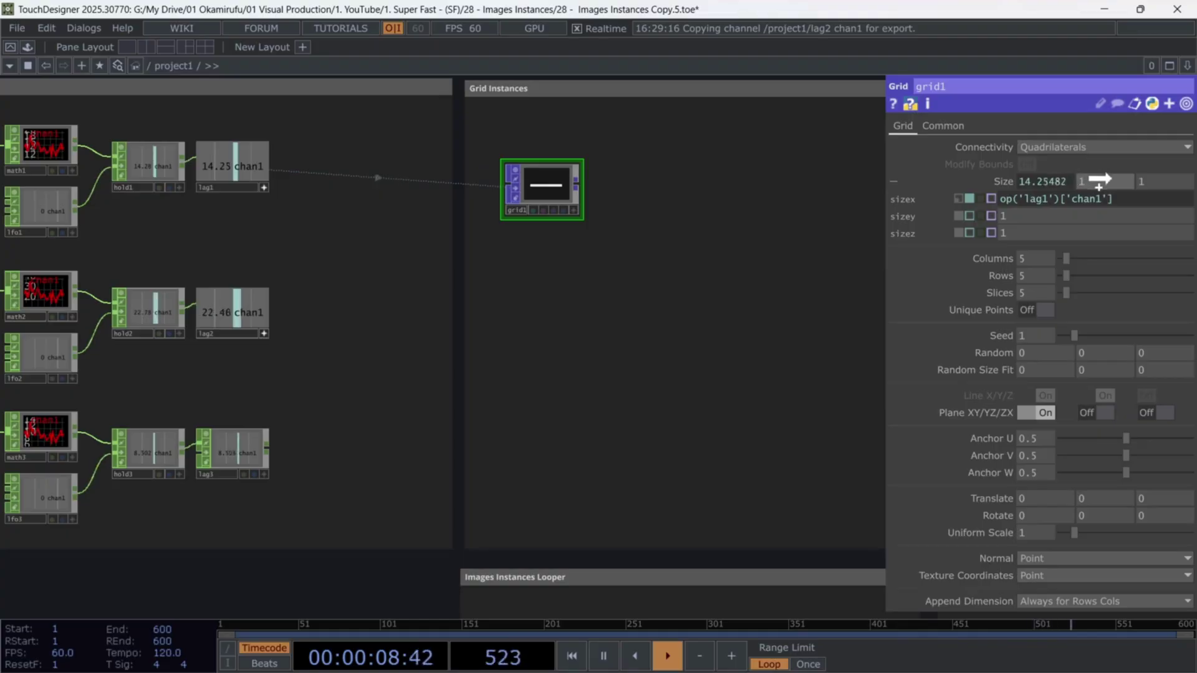
pyautogui.click(1112, 175)
pyautogui.moveTo(263, 473); pyautogui.dragTo(1153, 182)
pyautogui.click(1169, 177)
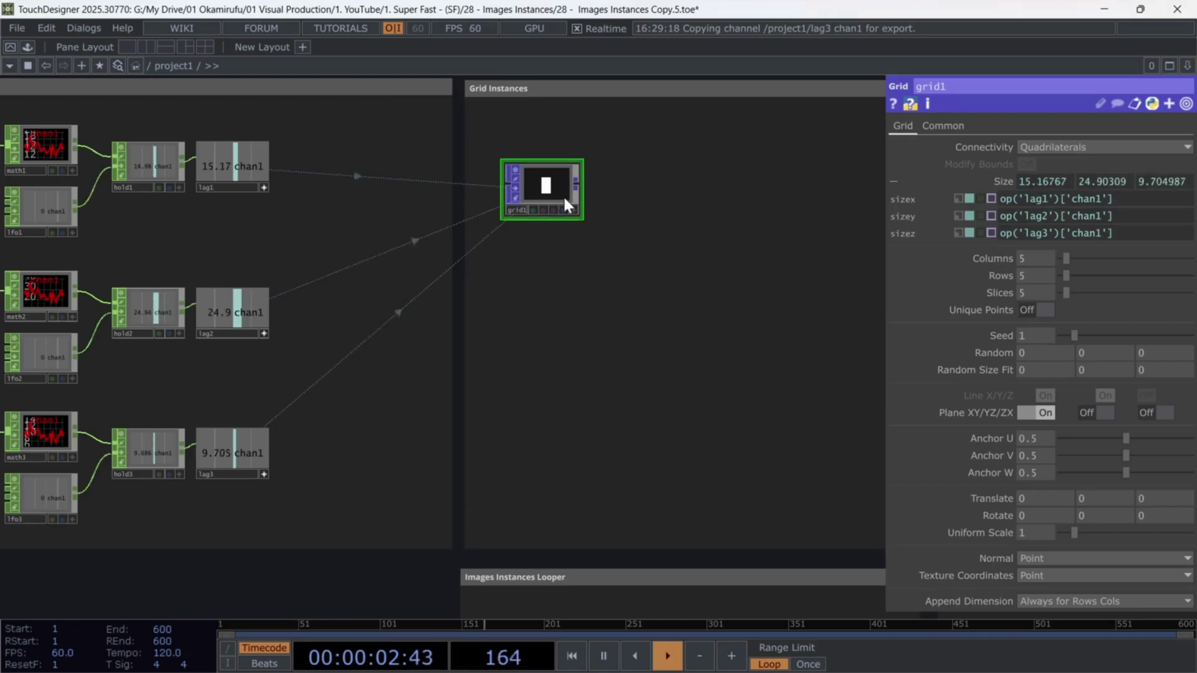
pyautogui.moveTo(543, 192); pyautogui.dragTo(576, 192)
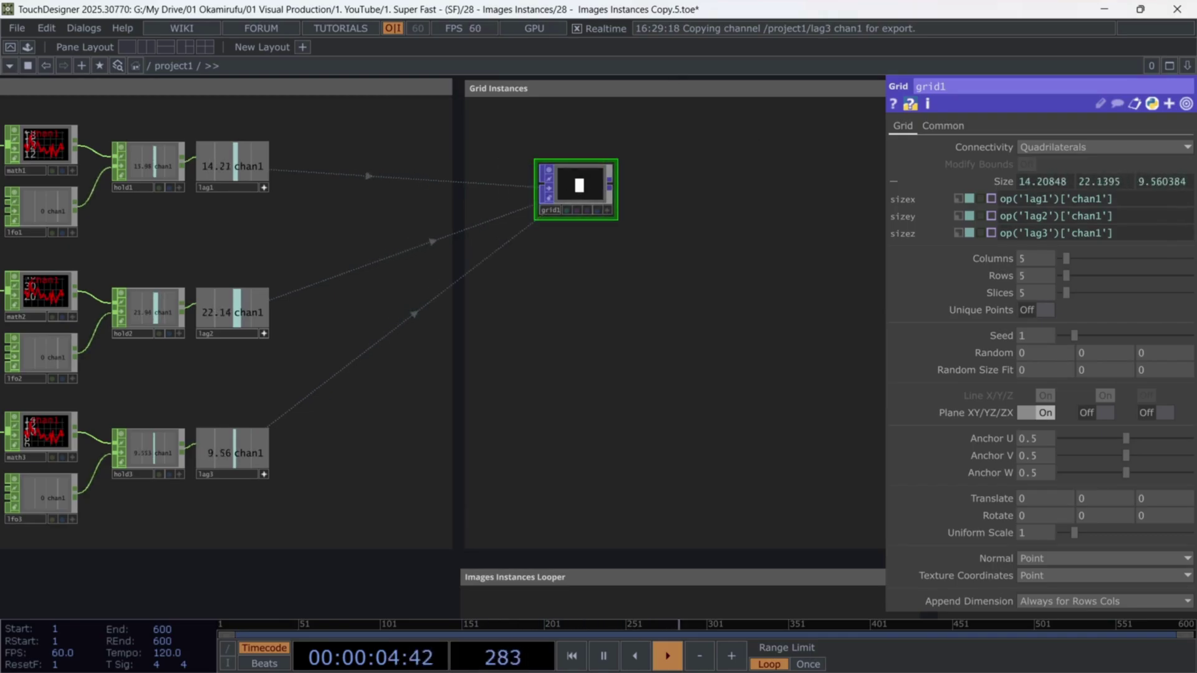
# Duplicate grid1 twice, stacking the two copies below it in the Grid Instances section.
pyautogui.moveTo(726, 270); pyautogui.dragTo(551, 225)
pyautogui.scroll(2, 470, 155)
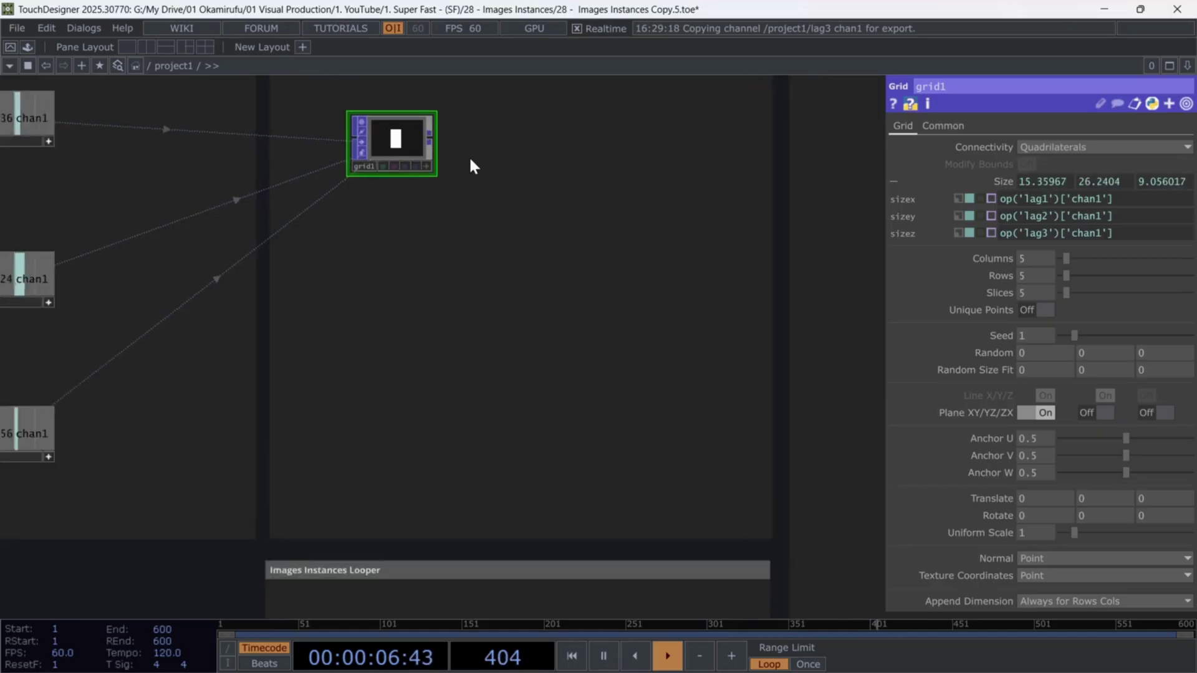
pyautogui.hotkey('ctrl', 'c')
pyautogui.hotkey('ctrl', 'v')
pyautogui.hotkey('ctrl', 'v')
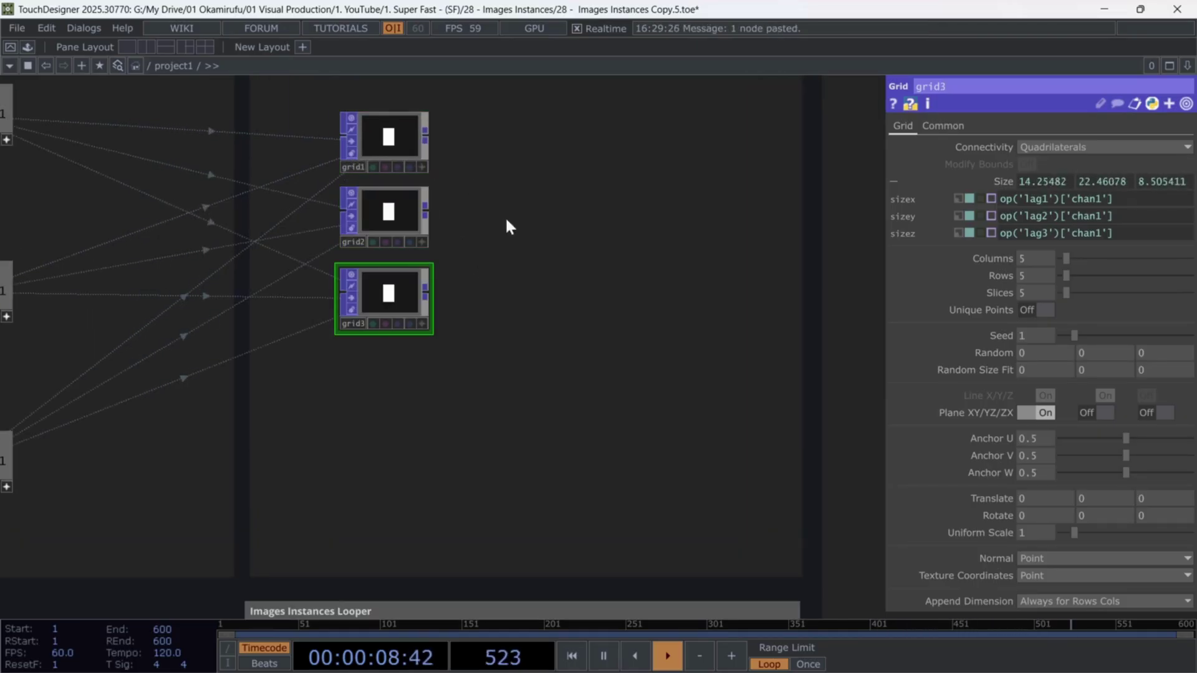
# Set grid2's X rotation to 90.
pyautogui.click(405, 210)
pyautogui.moveTo(538, 209); pyautogui.dragTo(514, 265)
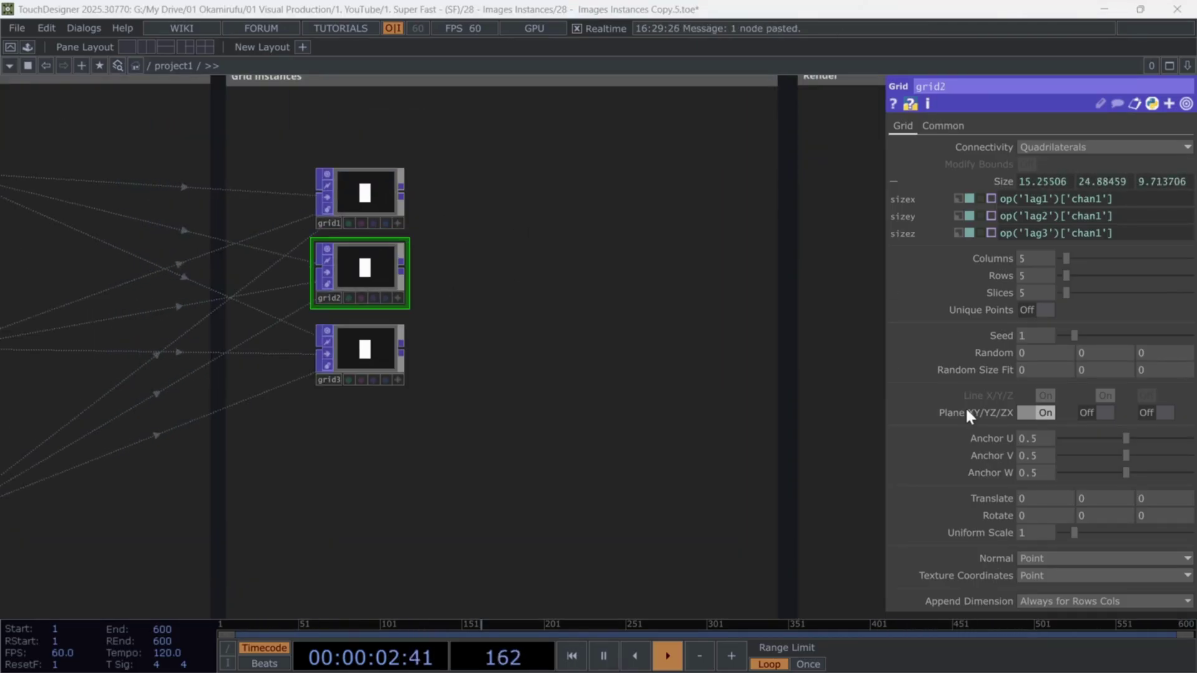
pyautogui.click(1027, 519)
pyautogui.write('90')
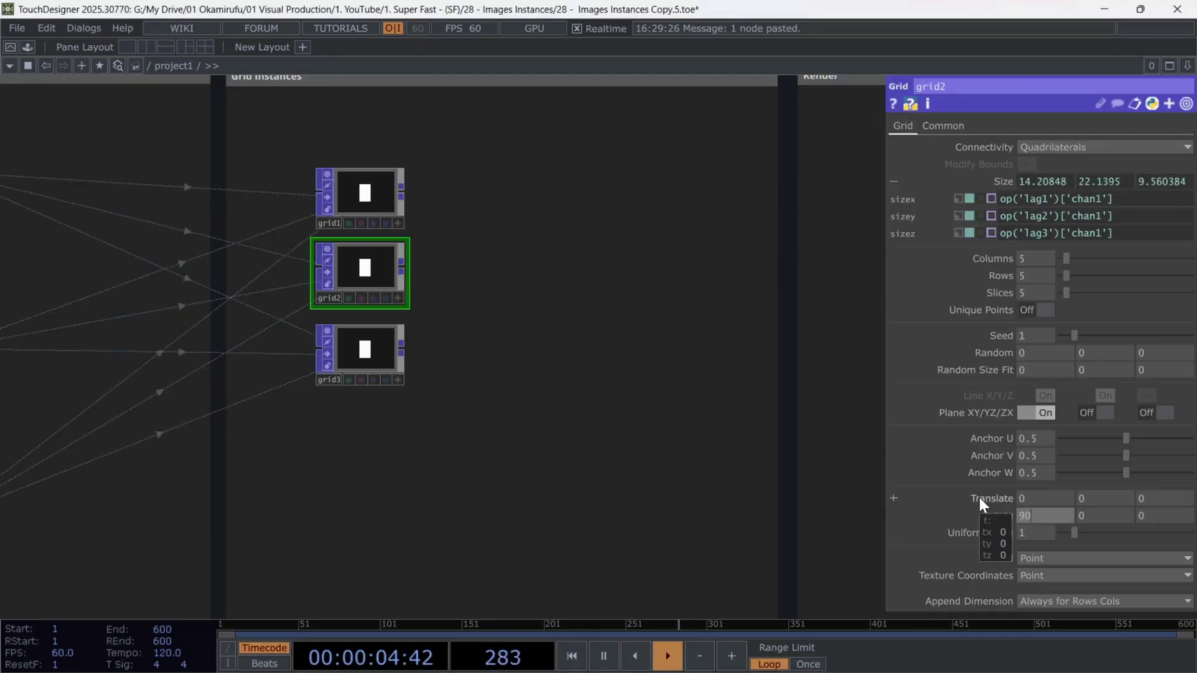
pyautogui.press('Return')
# Set grid3's X, Y and Z rotation to 90 each.
pyautogui.click(372, 346)
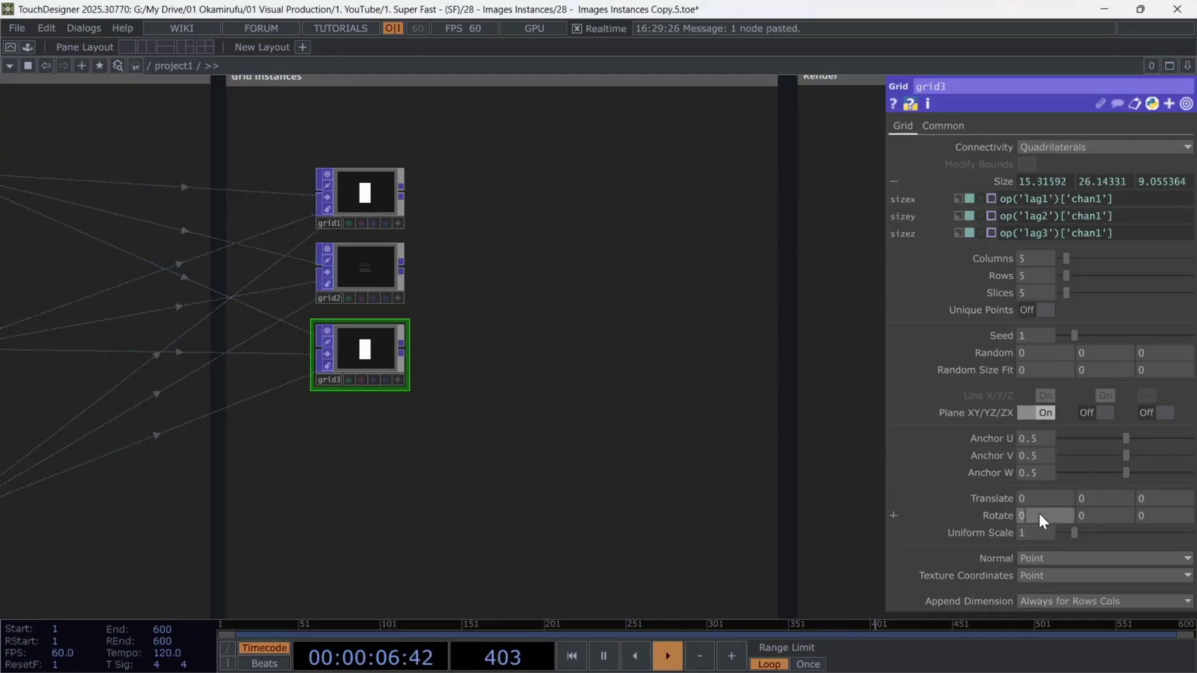
pyautogui.write('90')
pyautogui.press('Tab')
pyautogui.write('90')
pyautogui.press('Tab')
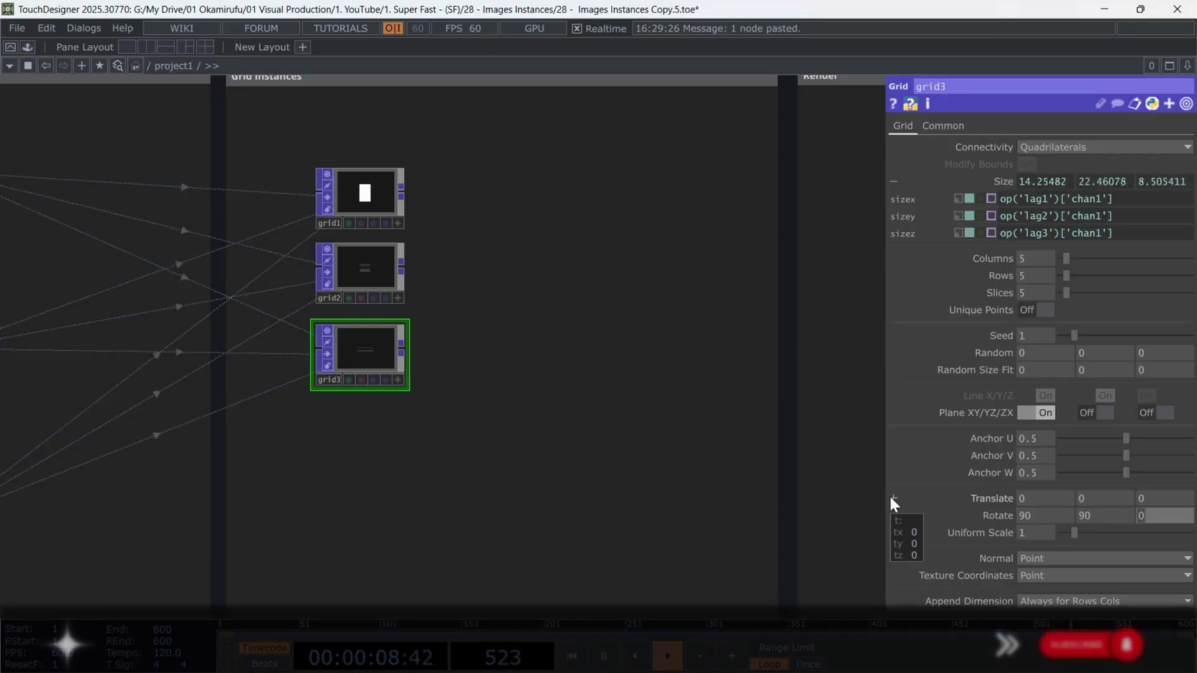
pyautogui.write('90')
pyautogui.press('Tab')
pyautogui.click(1153, 515)
pyautogui.click(1080, 515)
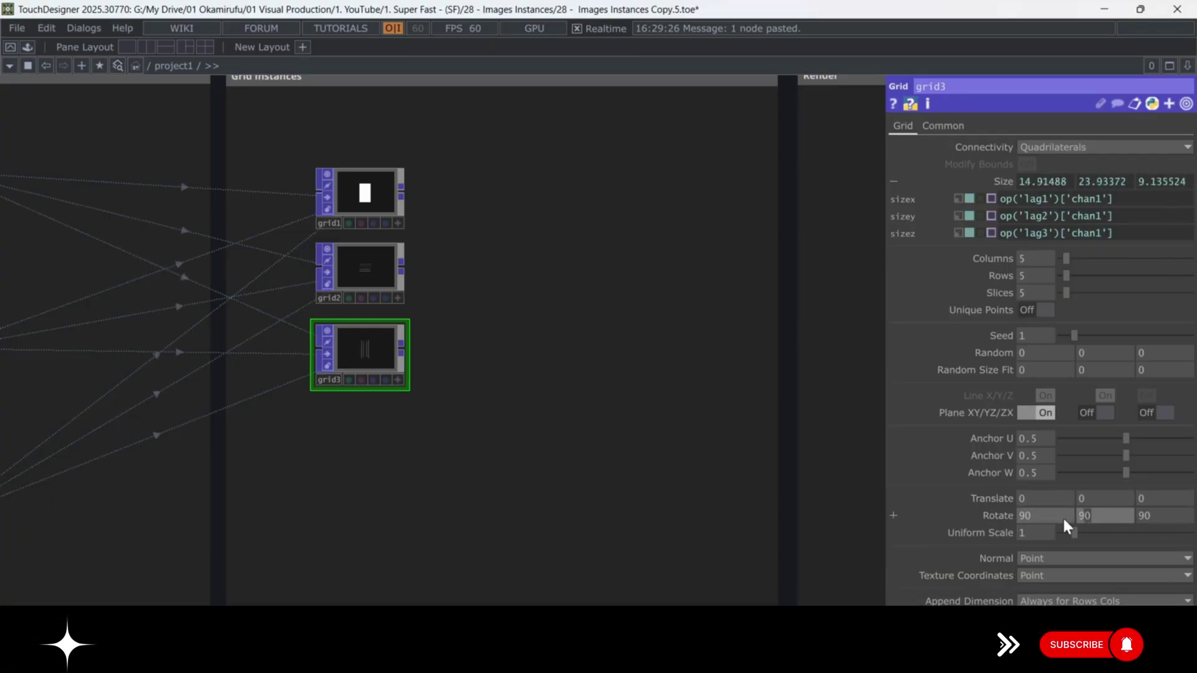
pyautogui.click(1062, 516)
# Place a Switch POP beside the three stacked grids, level with grid2.
pyautogui.scroll(-3, 563, 326)
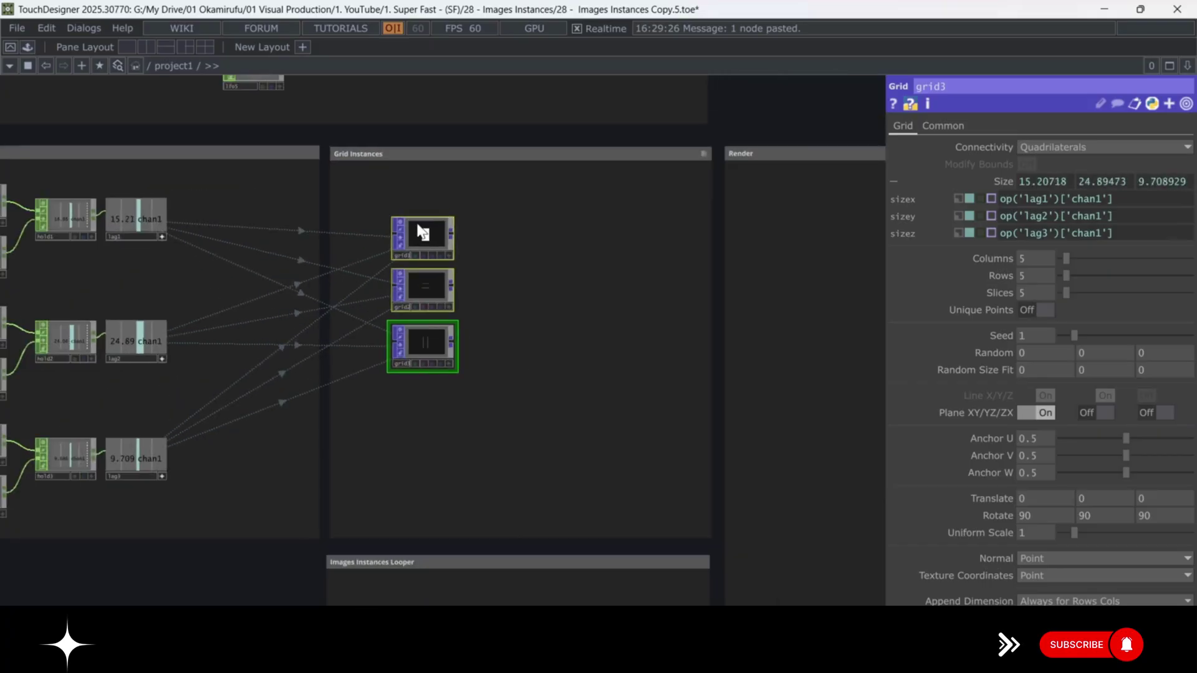
pyautogui.scroll(2, 521, 312)
pyautogui.press('Tab')
pyautogui.write('sw')
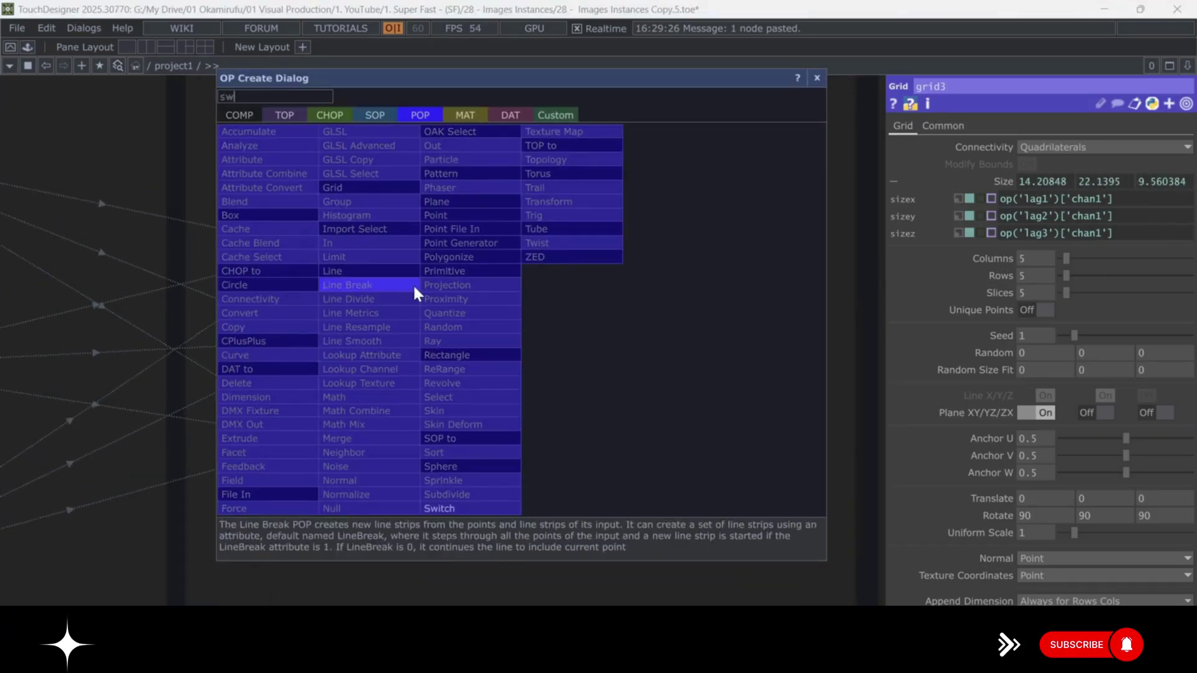
pyautogui.click(479, 508)
pyautogui.click(540, 335)
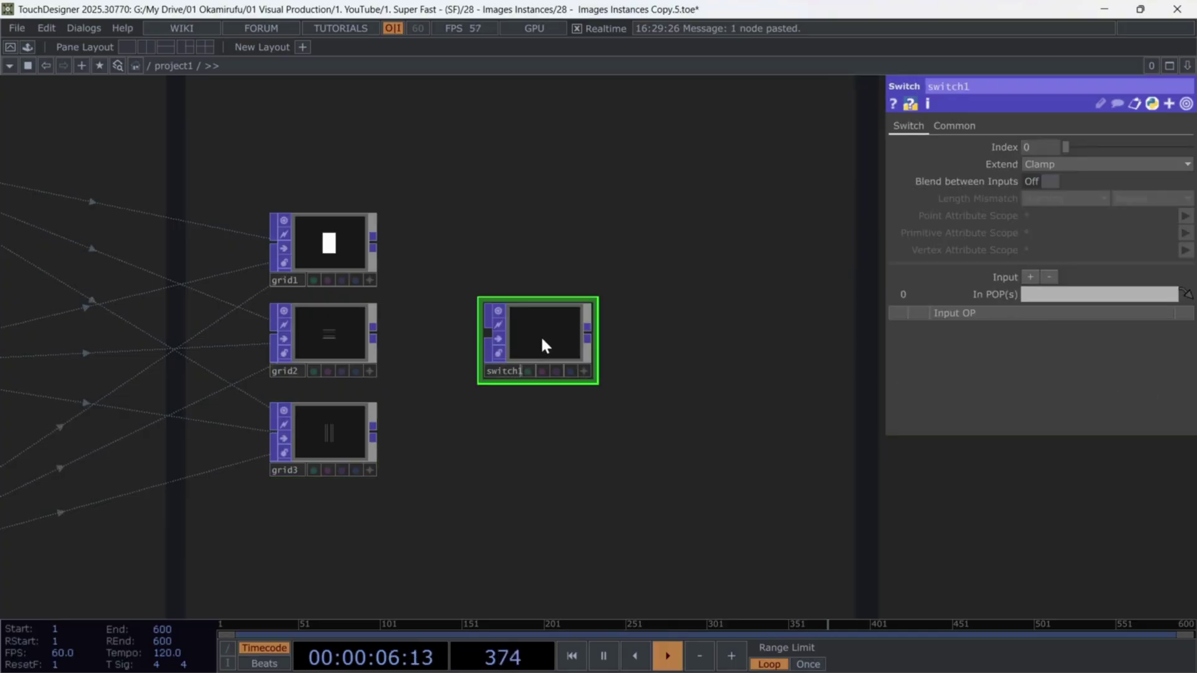
# Enable blending between inputs on switch1, set its length mismatch to Ignore and Zero, and move it slightly farther from the grids.
pyautogui.click(1048, 182)
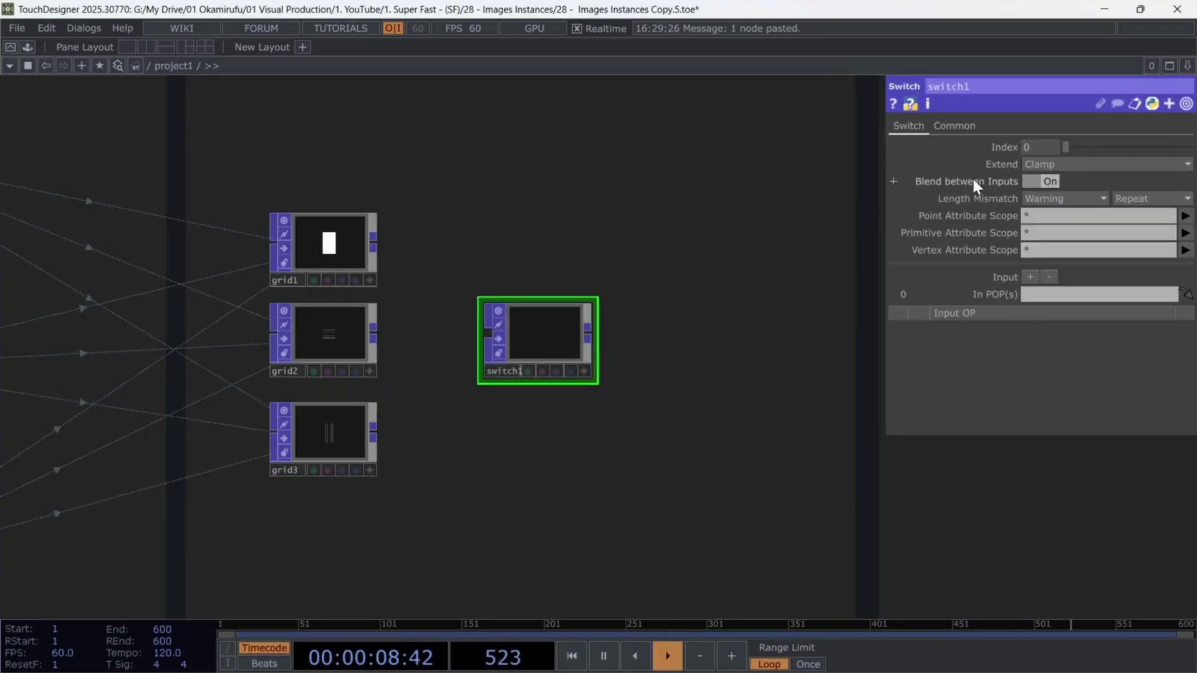
pyautogui.click(1060, 198)
pyautogui.click(1050, 209)
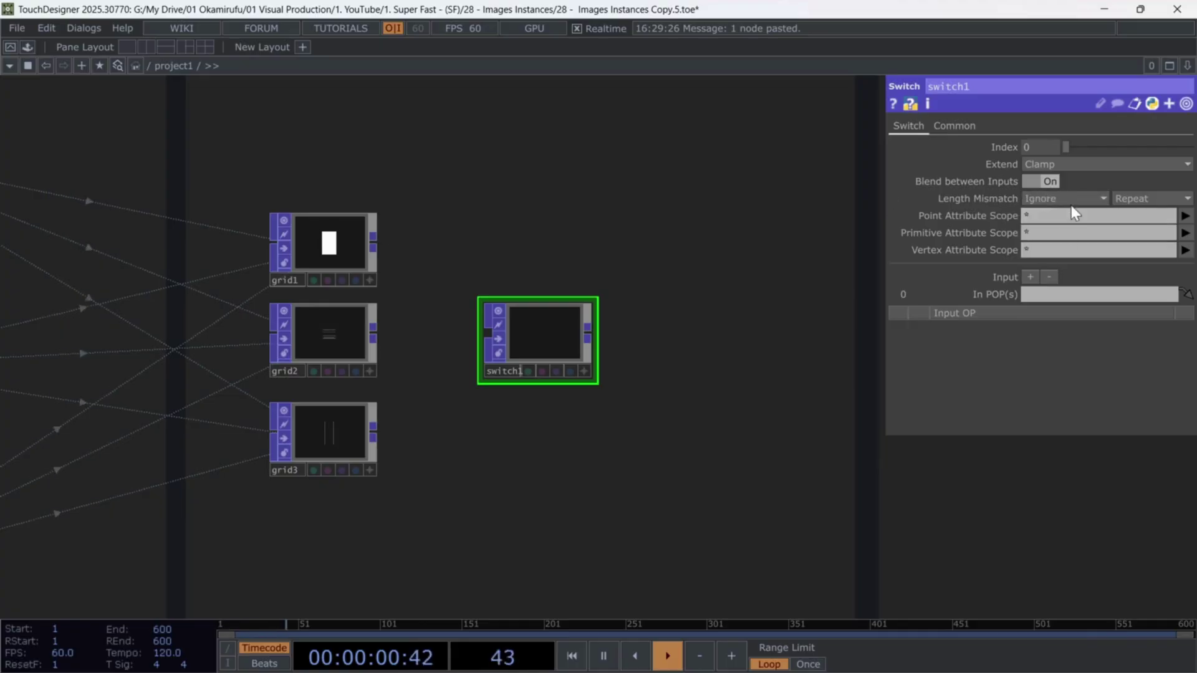
pyautogui.click(1135, 197)
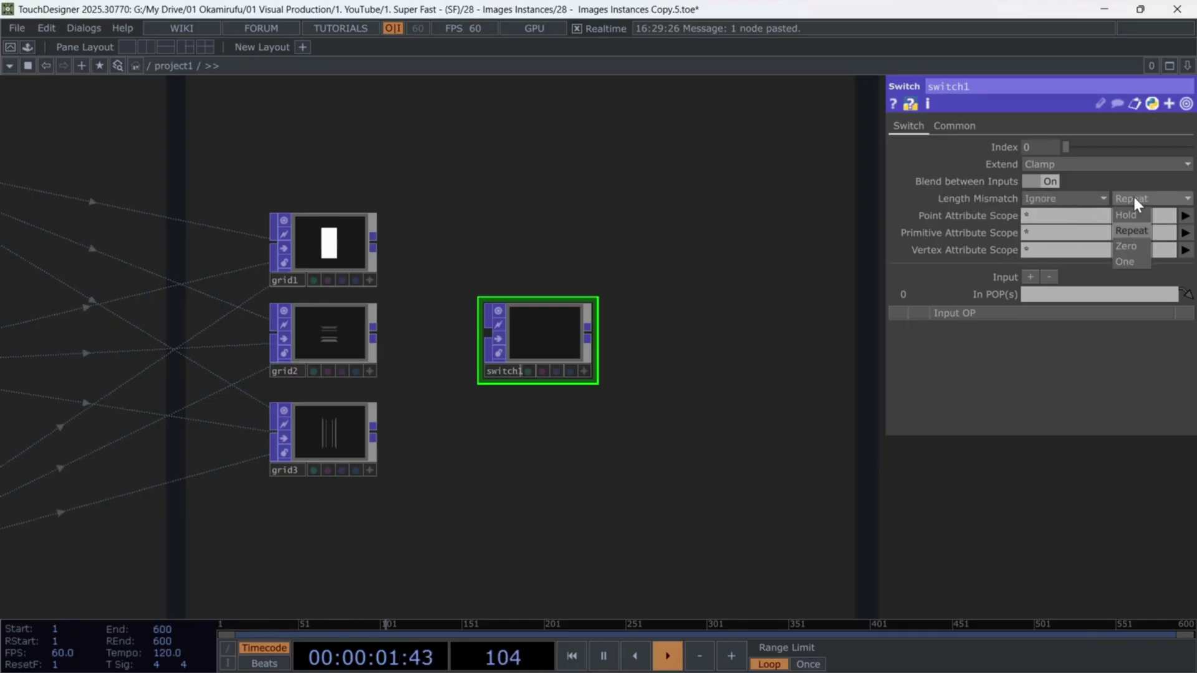
pyautogui.click(1129, 246)
pyautogui.moveTo(554, 330); pyautogui.dragTo(579, 330)
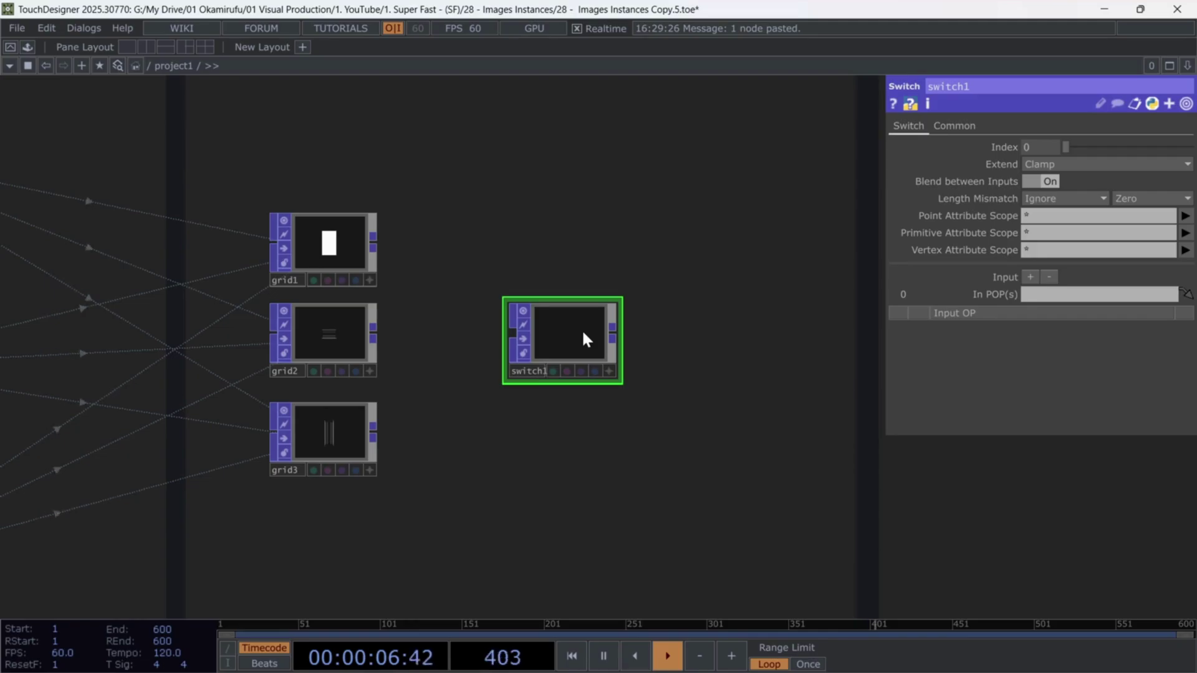
# Reference lag4's chan1 from the Control 2 section in switch1's index.
pyautogui.moveTo(408, 212); pyautogui.dragTo(297, 499)
pyautogui.moveTo(297, 499); pyautogui.dragTo(298, 499, button='right')
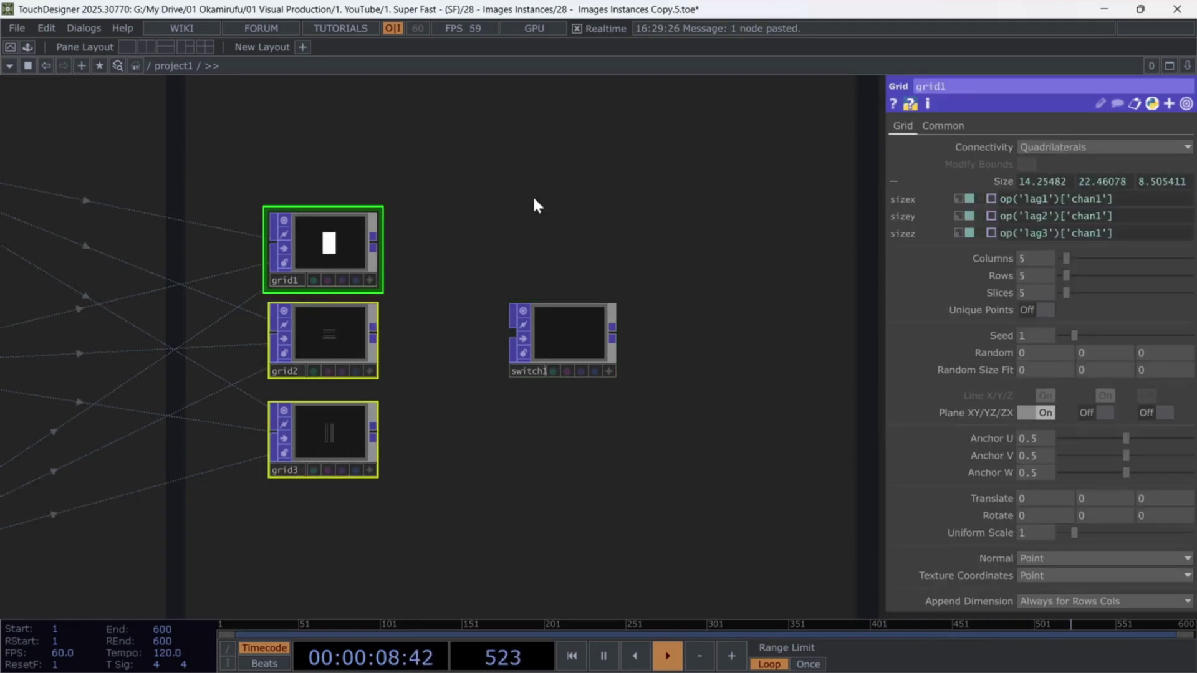
pyautogui.moveTo(558, 286); pyautogui.dragTo(529, 414)
pyautogui.click(530, 457)
pyautogui.scroll(-1, 556, 374)
pyautogui.scroll(-3, 555, 374)
pyautogui.moveTo(559, 332); pyautogui.dragTo(541, 400)
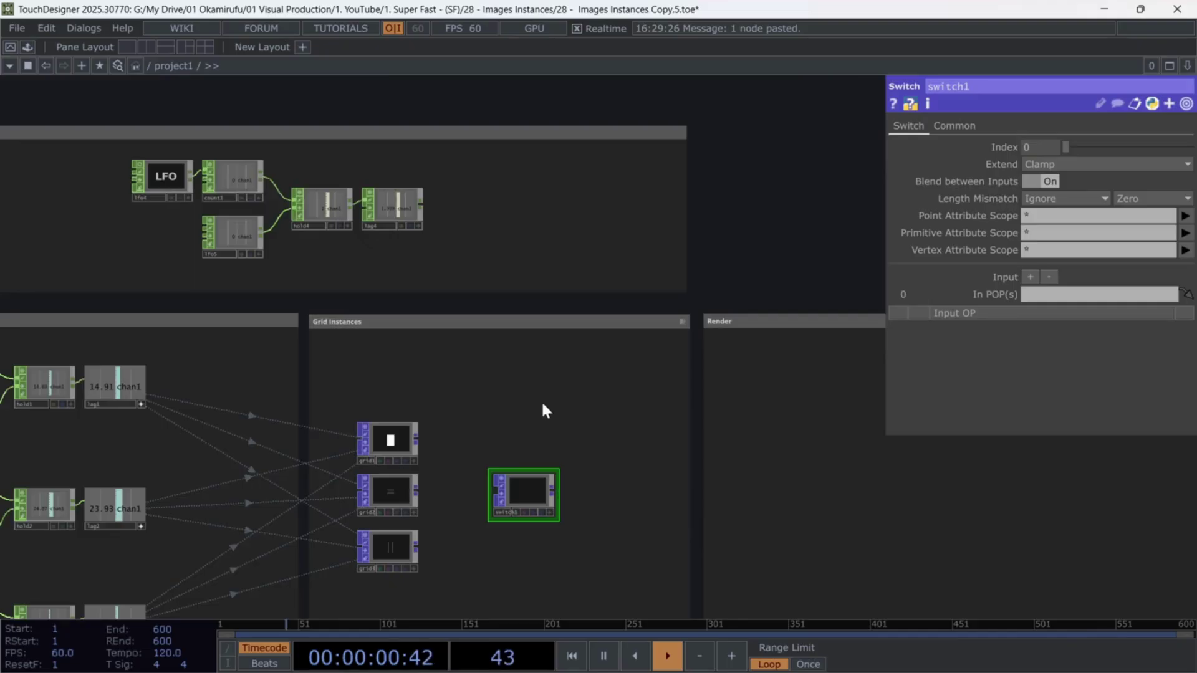
pyautogui.scroll(2, 430, 249)
pyautogui.click(413, 213)
pyautogui.moveTo(502, 261); pyautogui.dragTo(508, 205)
pyautogui.moveTo(380, 133); pyautogui.dragTo(1047, 140)
pyautogui.click(1047, 141)
# Connect grid1, grid2 and grid3 together to the input of switch1.
pyautogui.moveTo(661, 529); pyautogui.dragTo(700, 353)
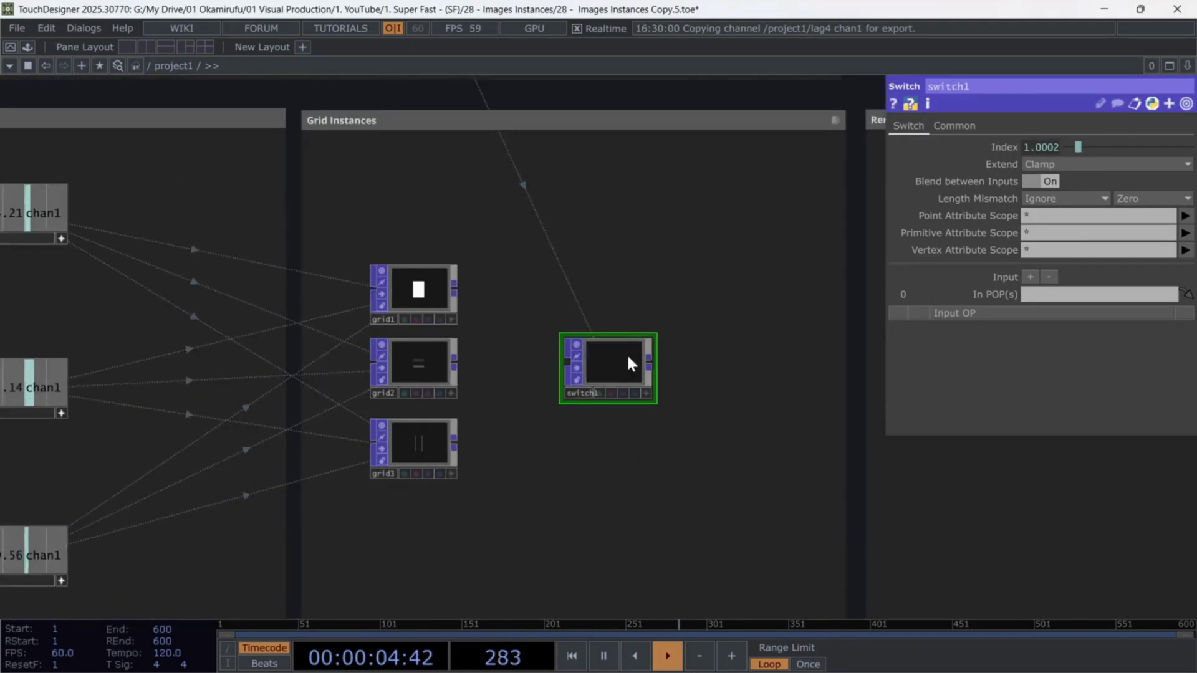
pyautogui.scroll(2, 517, 371)
pyautogui.moveTo(481, 219); pyautogui.dragTo(362, 468, button='right')
pyautogui.moveTo(428, 253); pyautogui.dragTo(586, 361)
# Examine the blended grid geometry in switch1's interactive viewer from farther out.
pyautogui.scroll(2, 746, 376)
pyautogui.scroll(2, 748, 379)
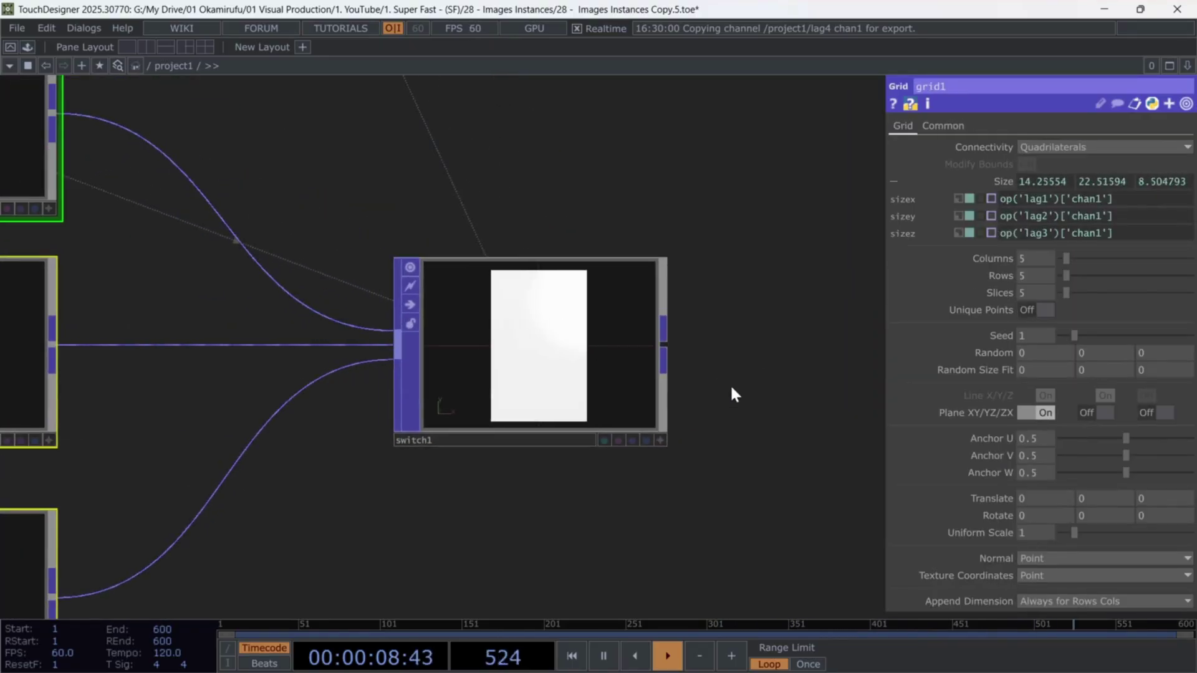
pyautogui.click(660, 440)
pyautogui.scroll(-5, 769, 371)
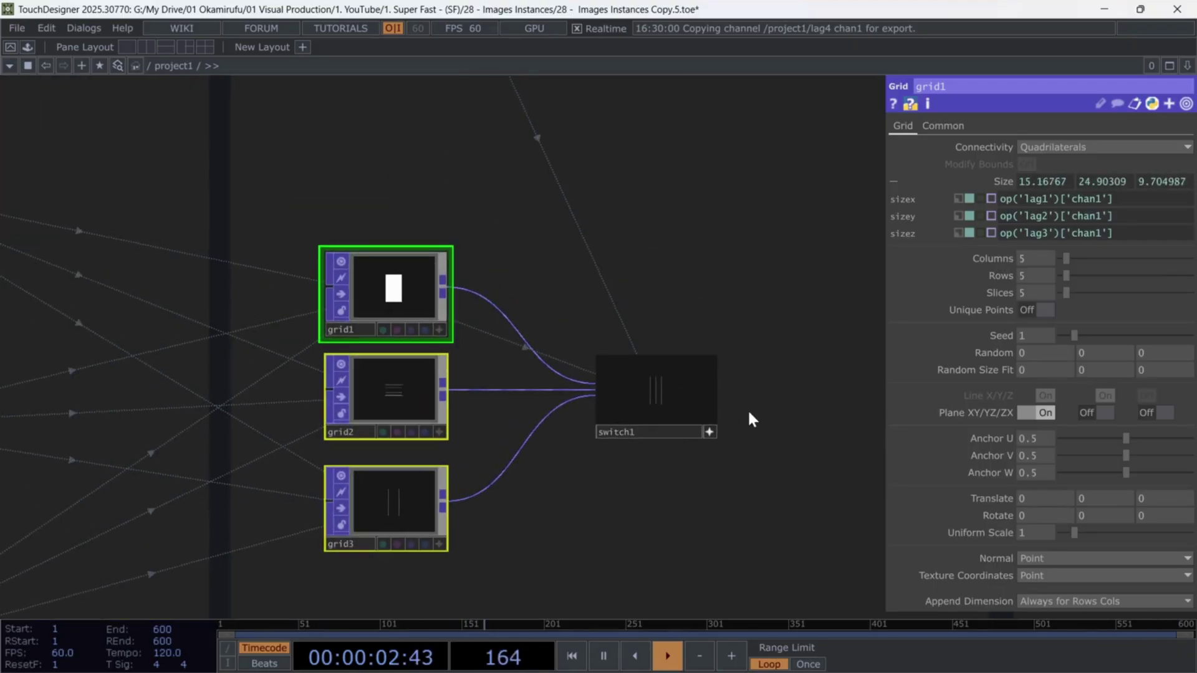
pyautogui.scroll(3, 754, 417)
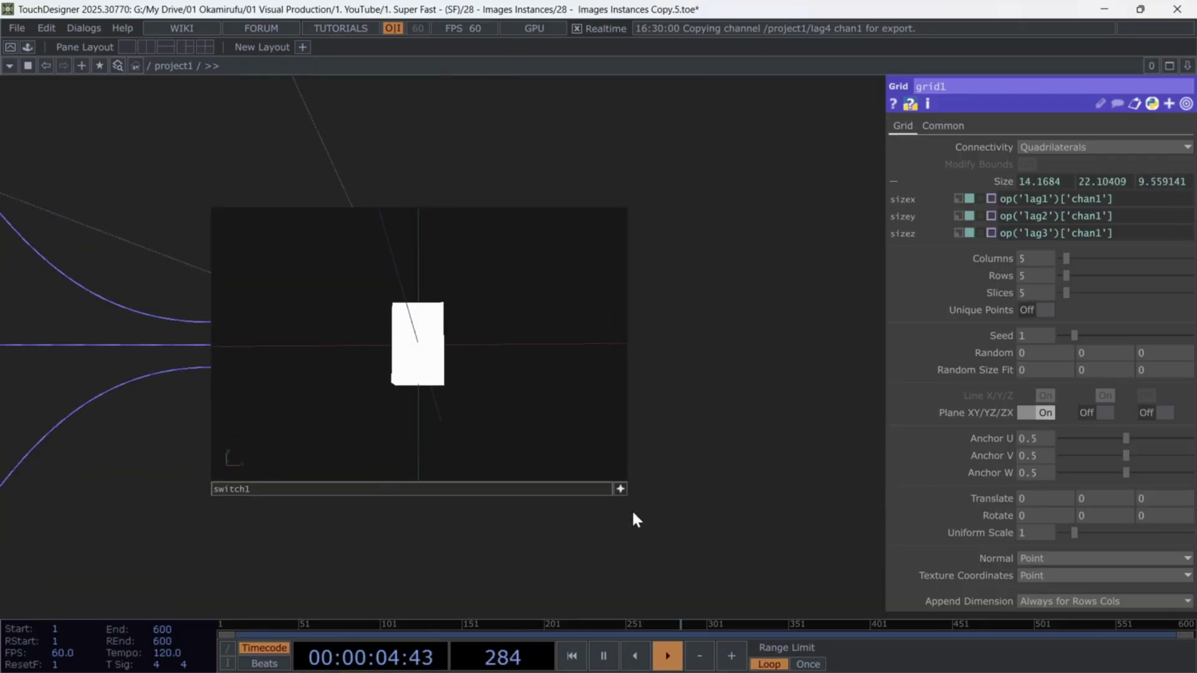
pyautogui.click(621, 488)
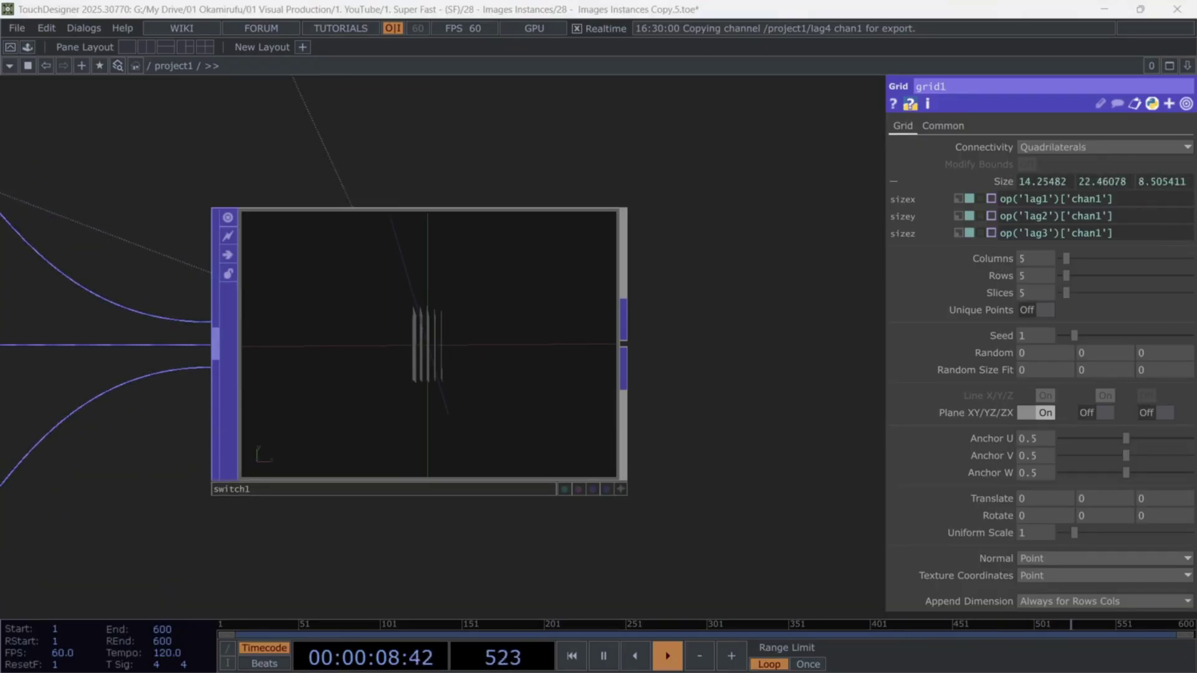
pyautogui.scroll(-3, 509, 279)
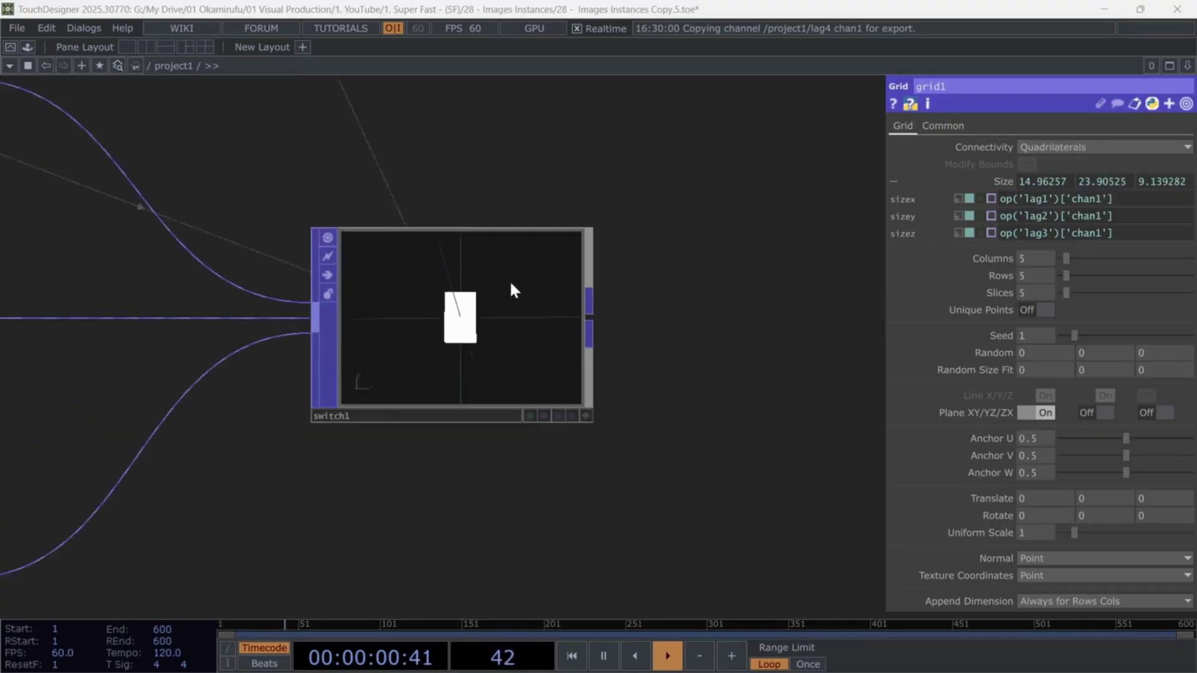
# Add a Noise POP after switch1 and bypass it.
pyautogui.rightClick(463, 310)
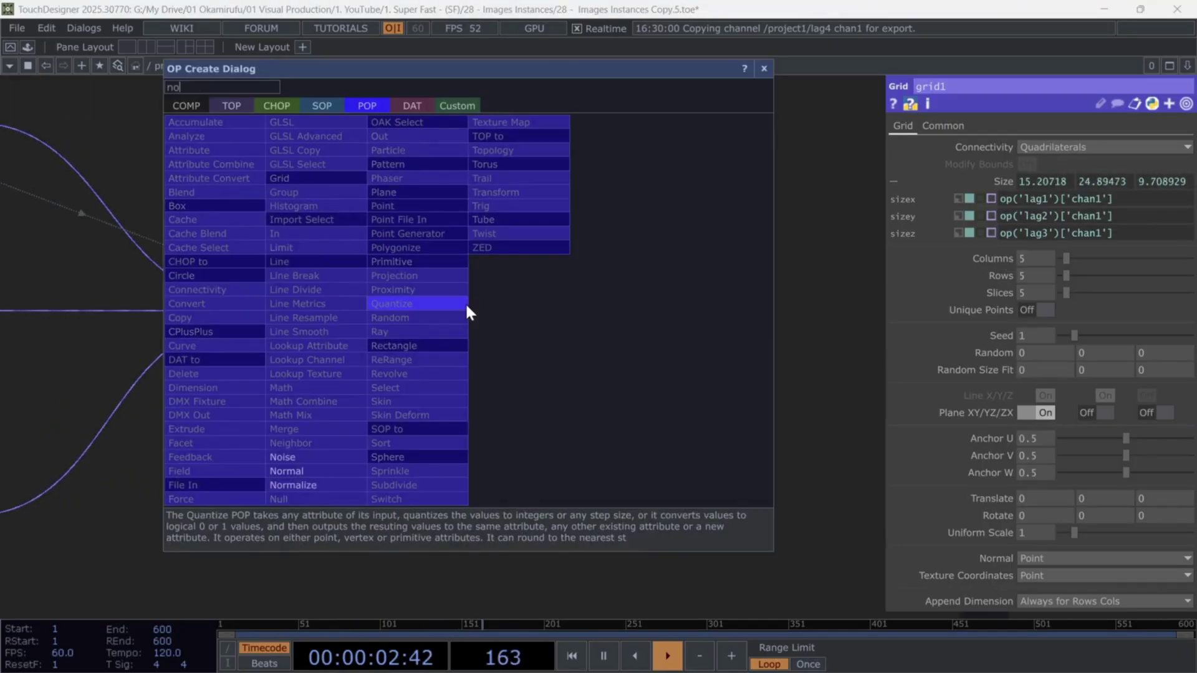
pyautogui.click(320, 444)
pyautogui.click(611, 318)
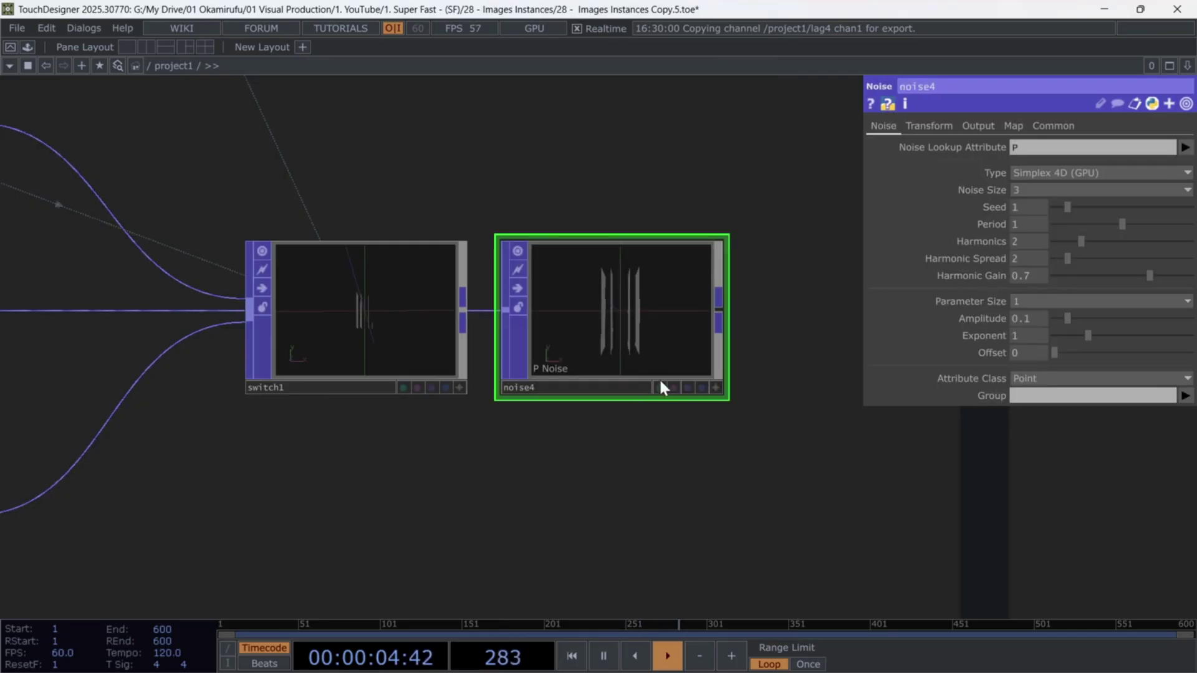
pyautogui.click(517, 288)
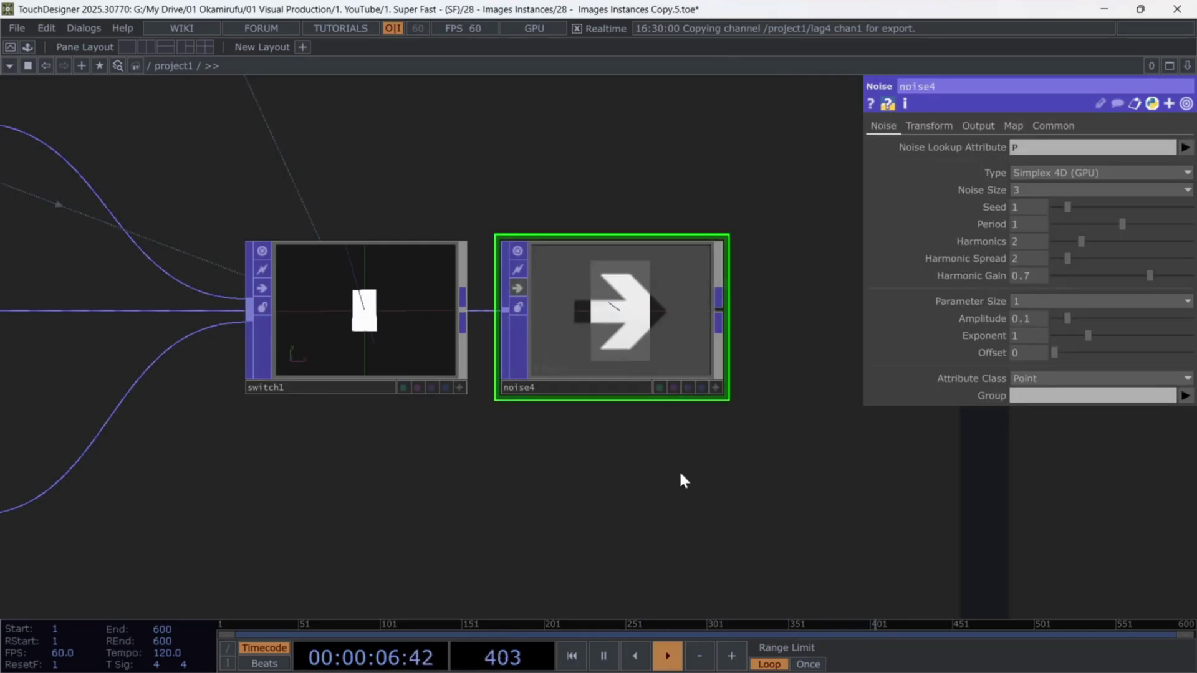
# Add a Null POP after noise4 and rename it instances.
pyautogui.moveTo(679, 470); pyautogui.dragTo(436, 440)
pyautogui.scroll(-1, 430, 430)
pyautogui.rightClick(463, 301)
pyautogui.write('null')
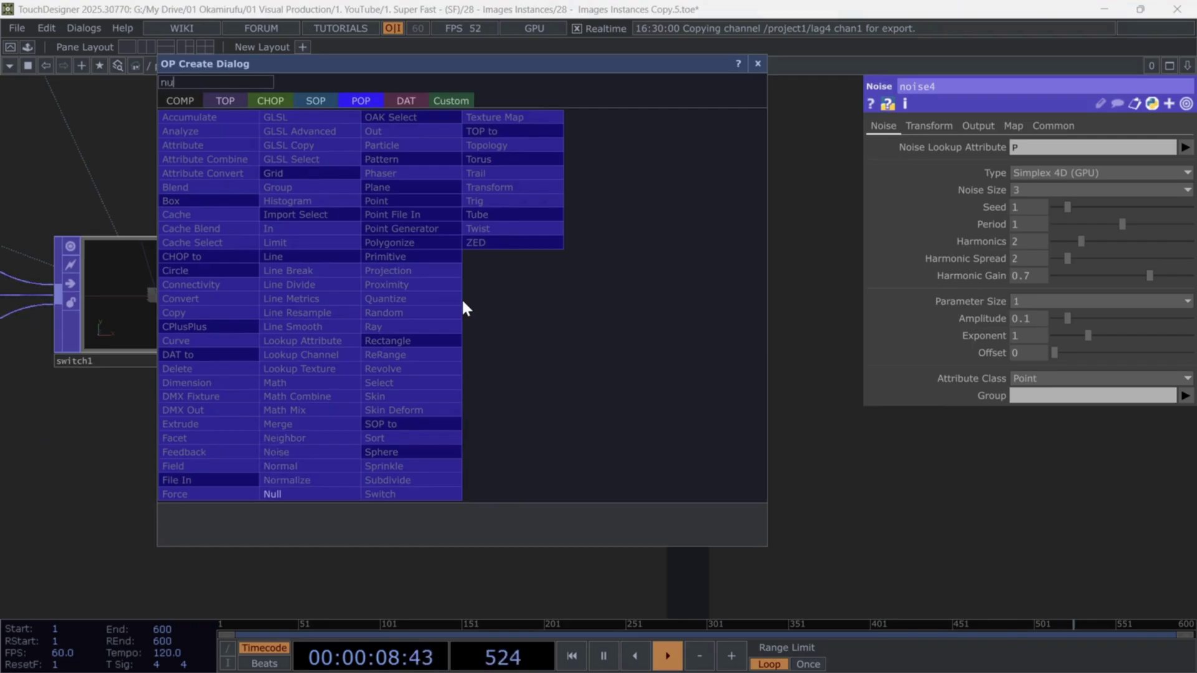
pyautogui.click(299, 503)
pyautogui.click(622, 354)
pyautogui.click(567, 359)
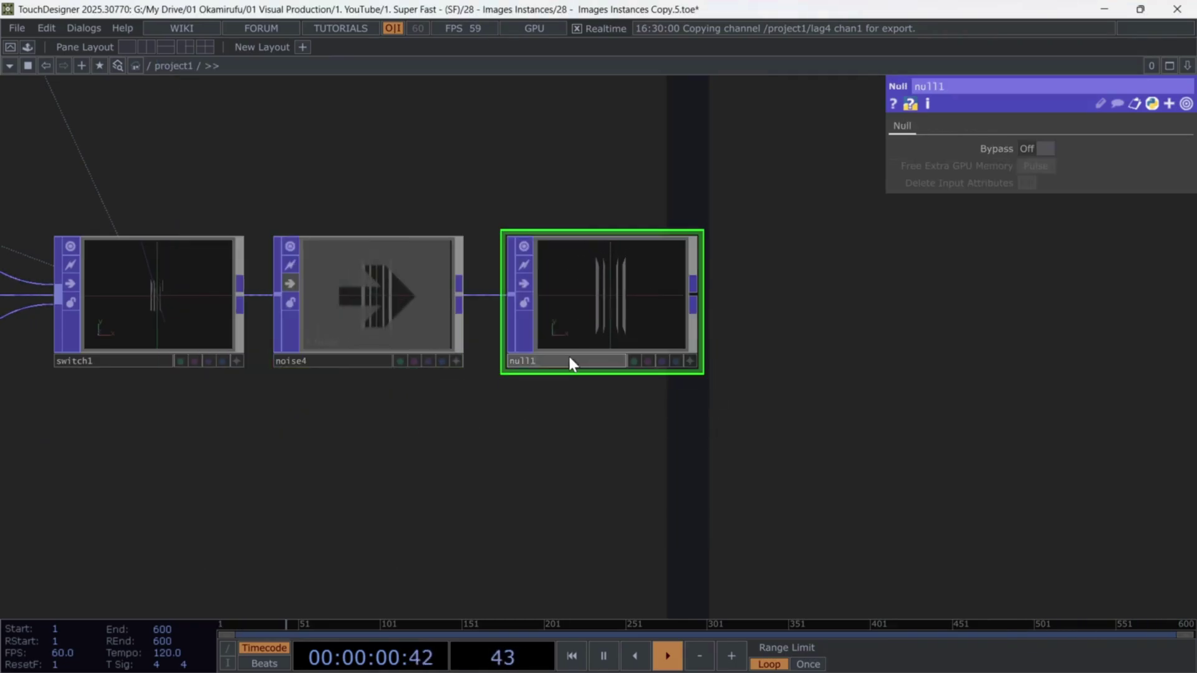
pyautogui.write('instances')
pyautogui.press('Return')
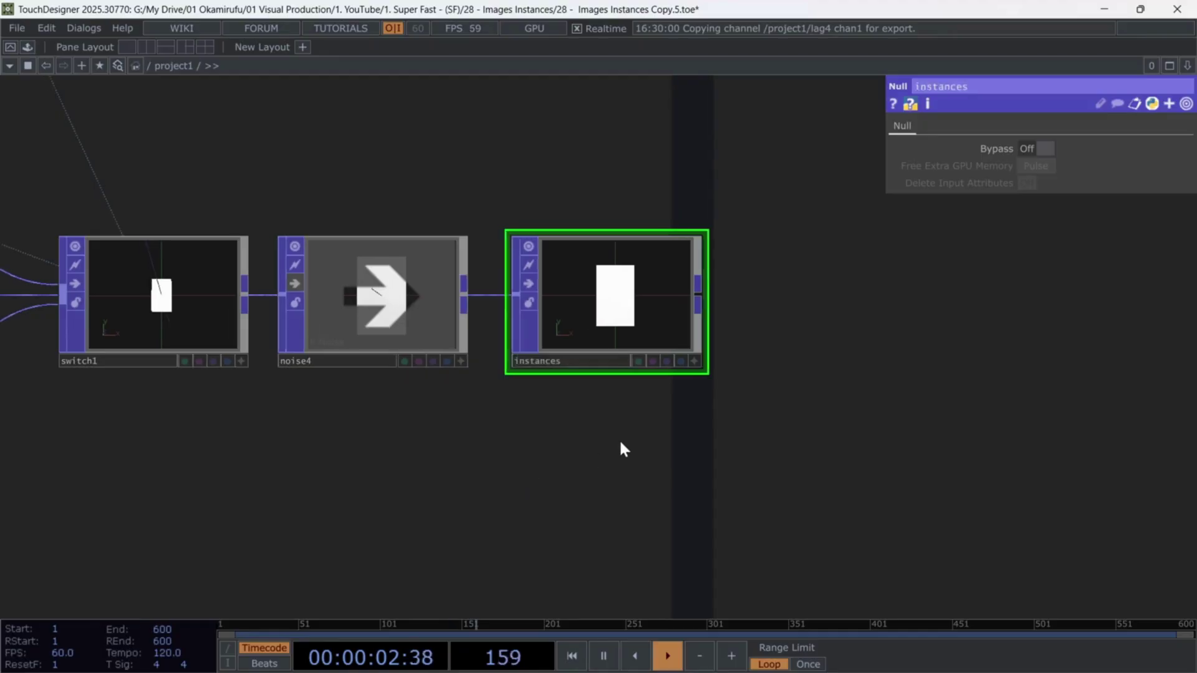
# Reposition switch1, noise4 and the instances null together, a little closer to the three grids.
pyautogui.scroll(-5, 619, 439)
pyautogui.moveTo(449, 323); pyautogui.dragTo(642, 396)
pyautogui.moveTo(622, 383); pyautogui.dragTo(594, 383)
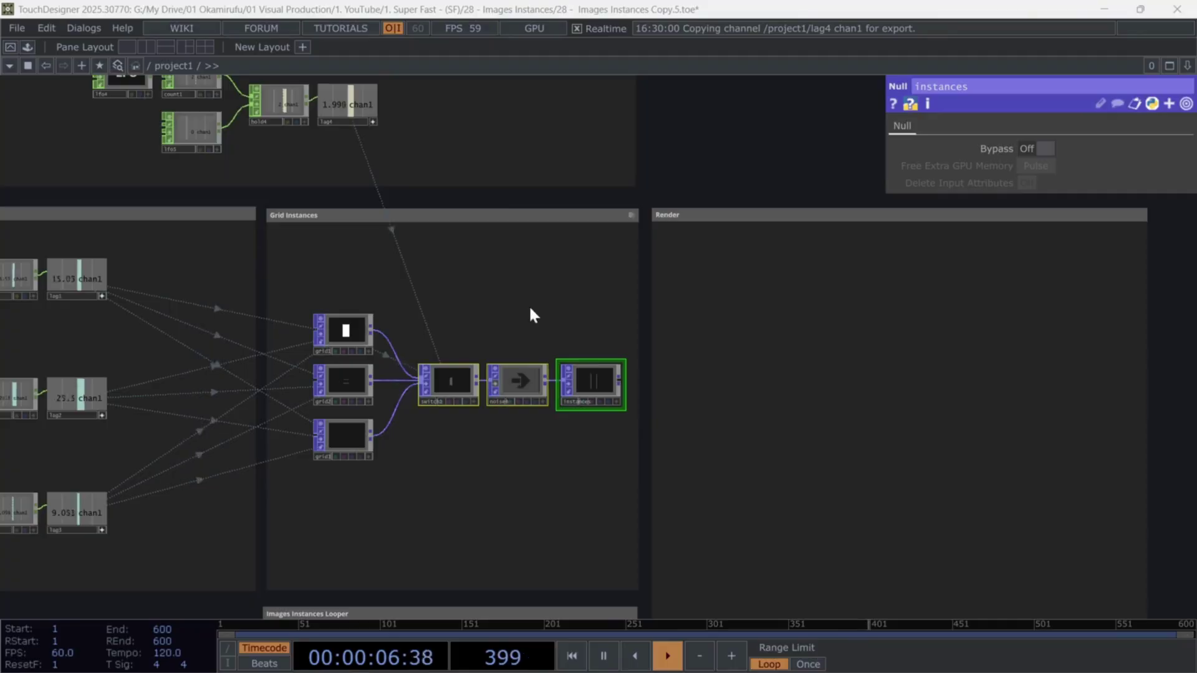
# Add a Rectangle POP inside the empty Render section.
pyautogui.scroll(3, 517, 452)
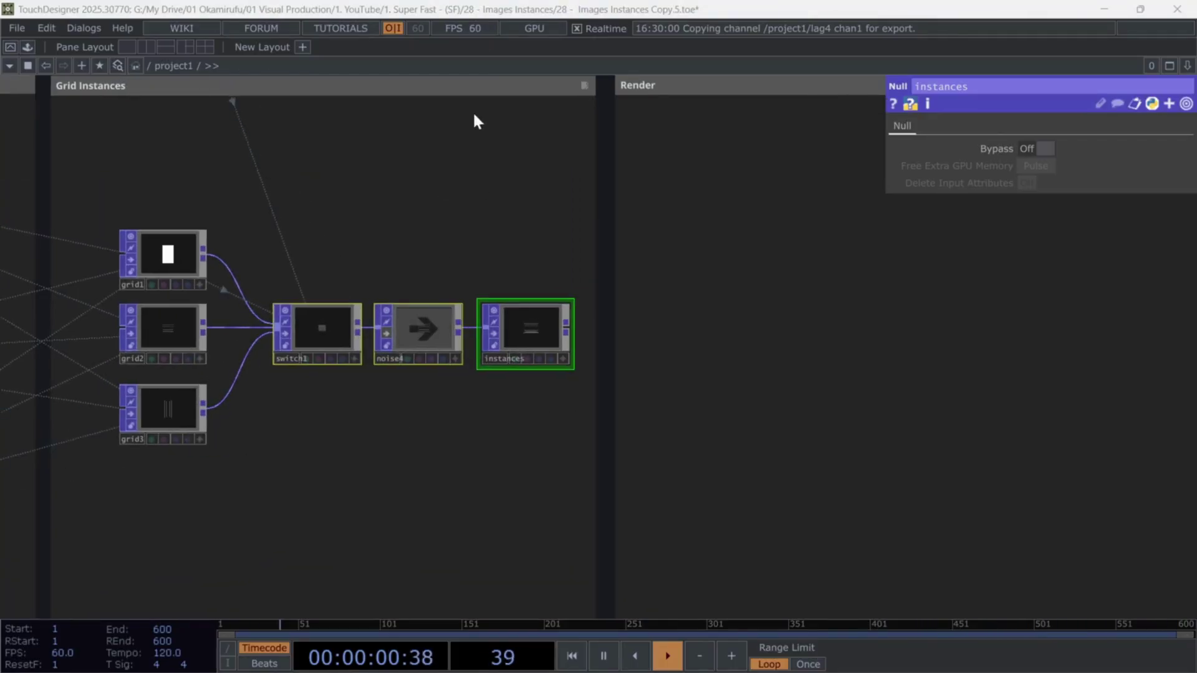
pyautogui.scroll(-2, 462, 187)
pyautogui.moveTo(789, 304); pyautogui.dragTo(552, 300)
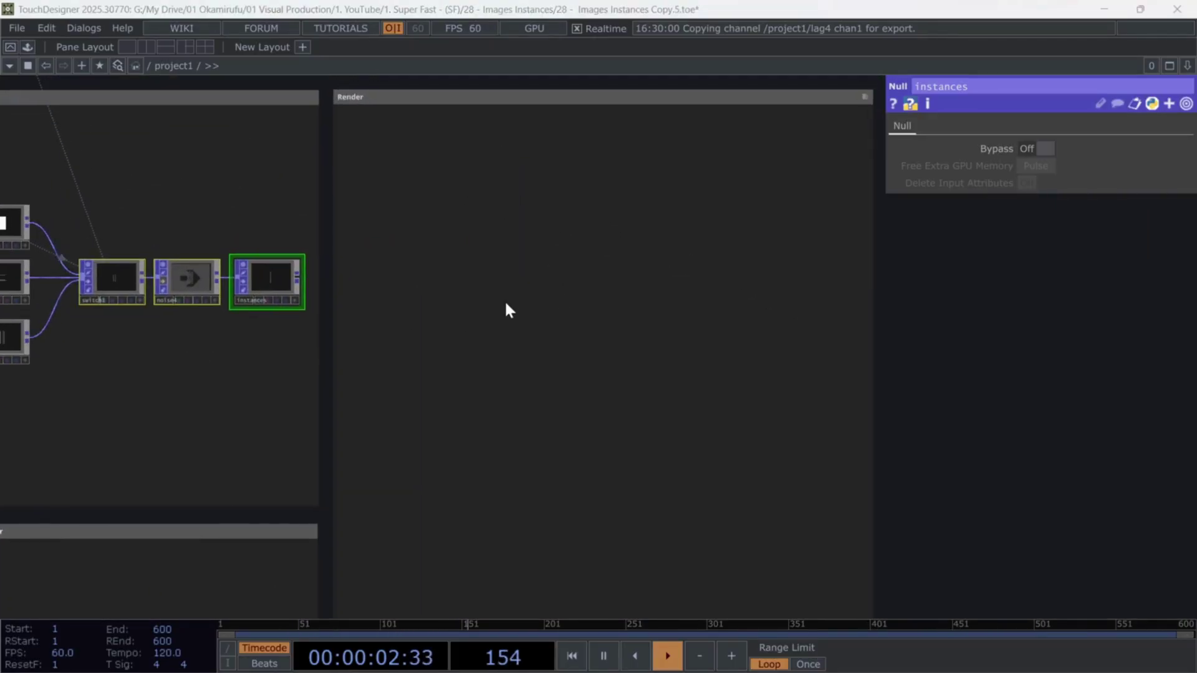
pyautogui.press('Tab')
pyautogui.write('red')
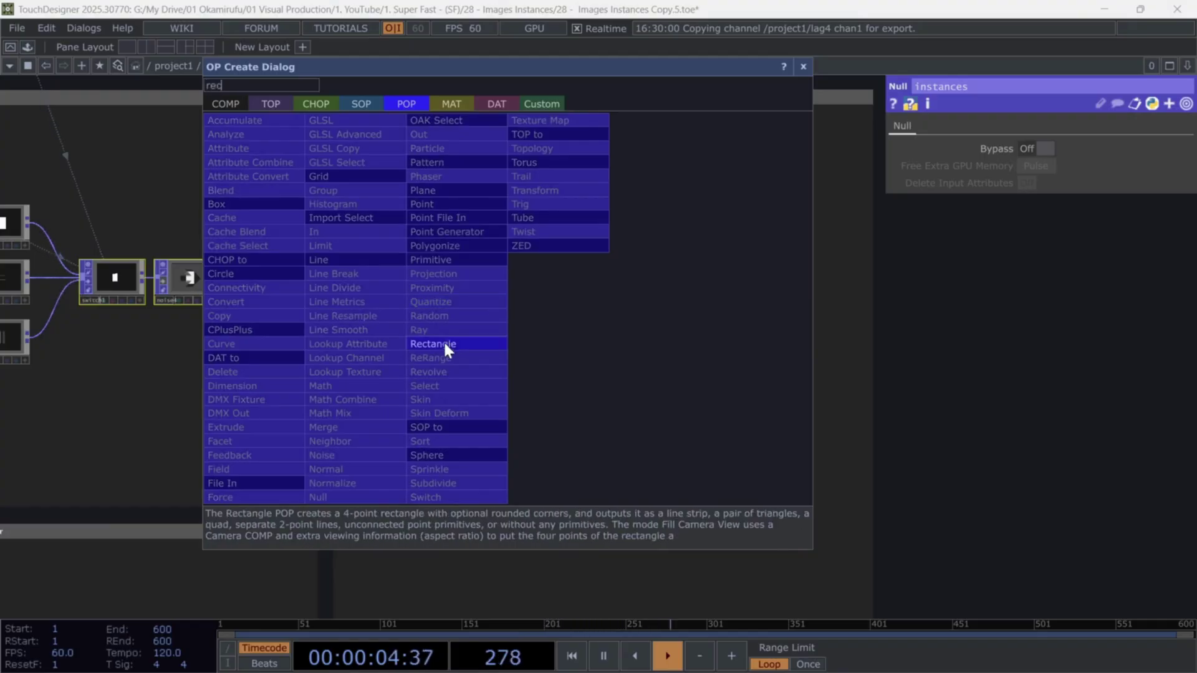
pyautogui.click(433, 343)
pyautogui.click(430, 347)
pyautogui.scroll(2, 430, 347)
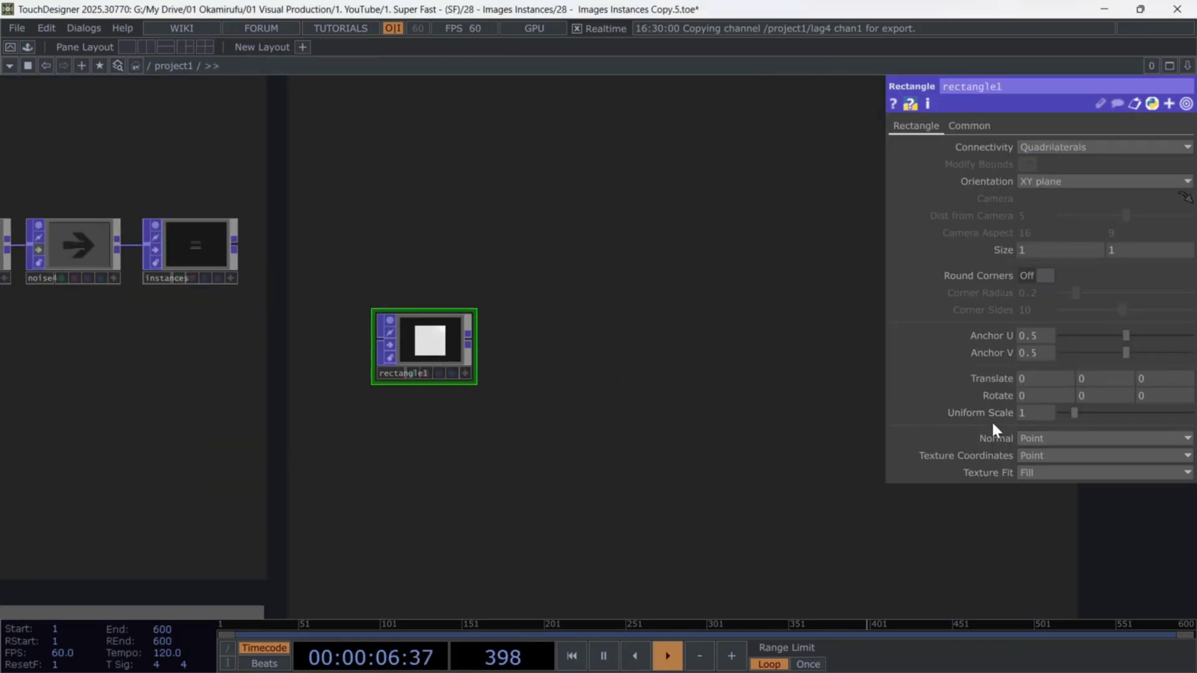
# Set rectangle1's Uniform Scale to 2 and reposition the node slightly within the Render section.
pyautogui.write('2')
pyautogui.press('Return')
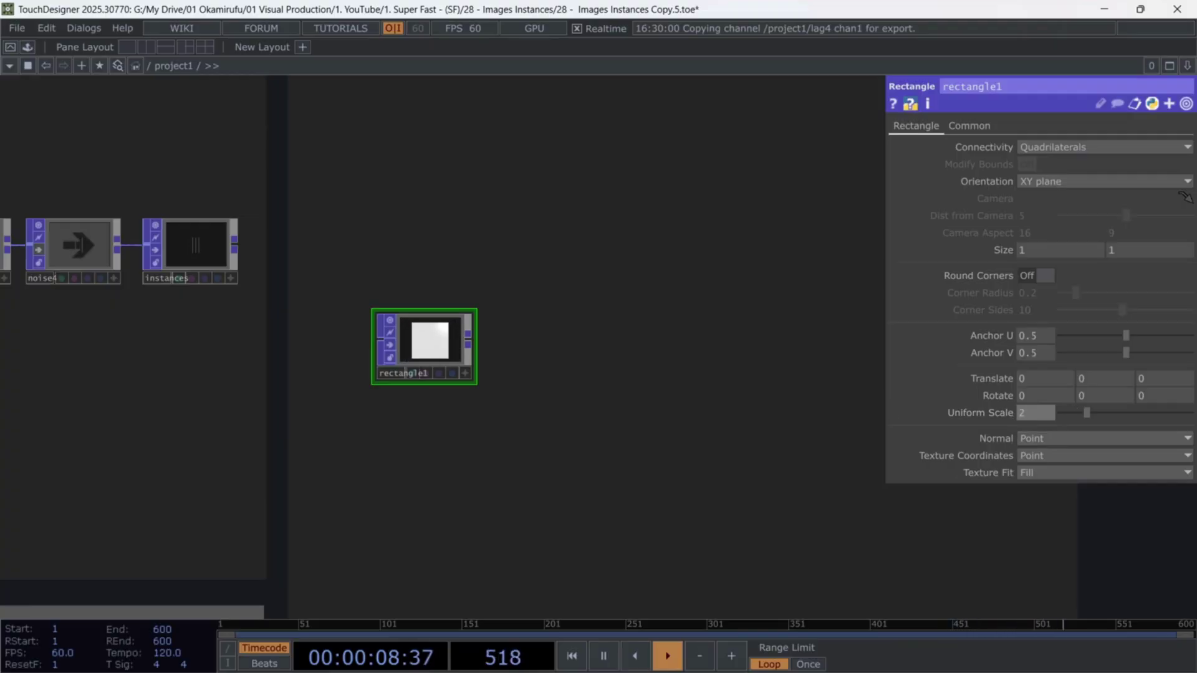
pyautogui.moveTo(377, 378); pyautogui.dragTo(355, 400)
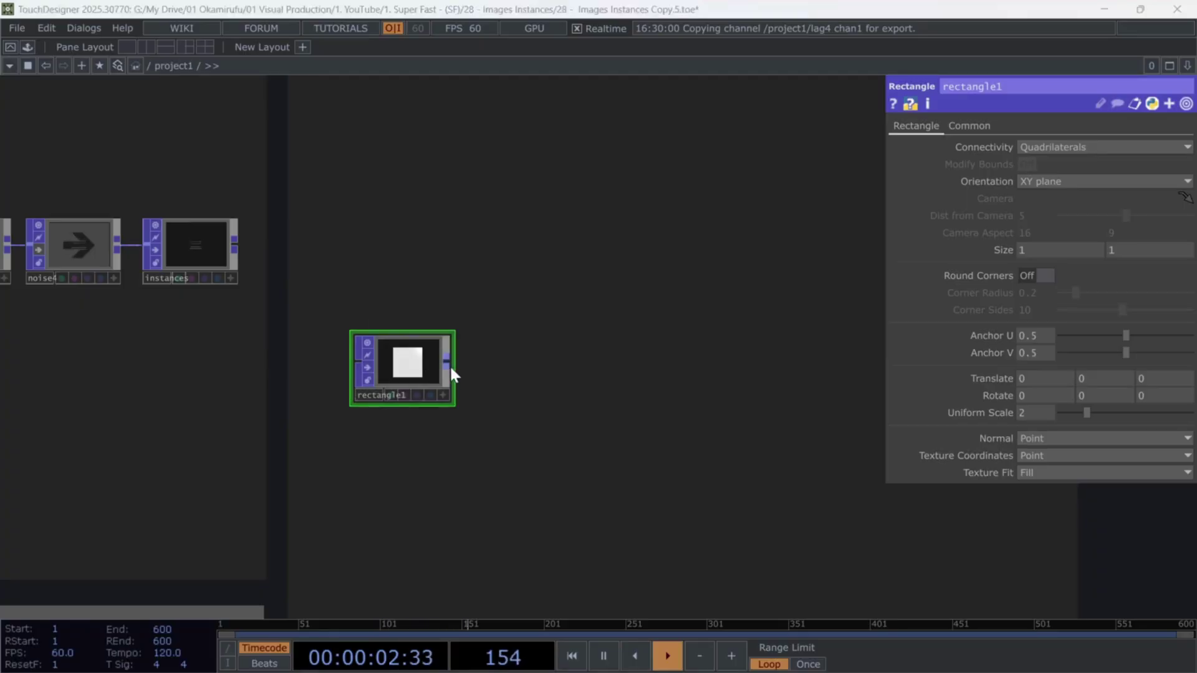
# Add a Math POP connected after rectangle1.
pyautogui.rightClick(450, 364)
pyautogui.click(307, 440)
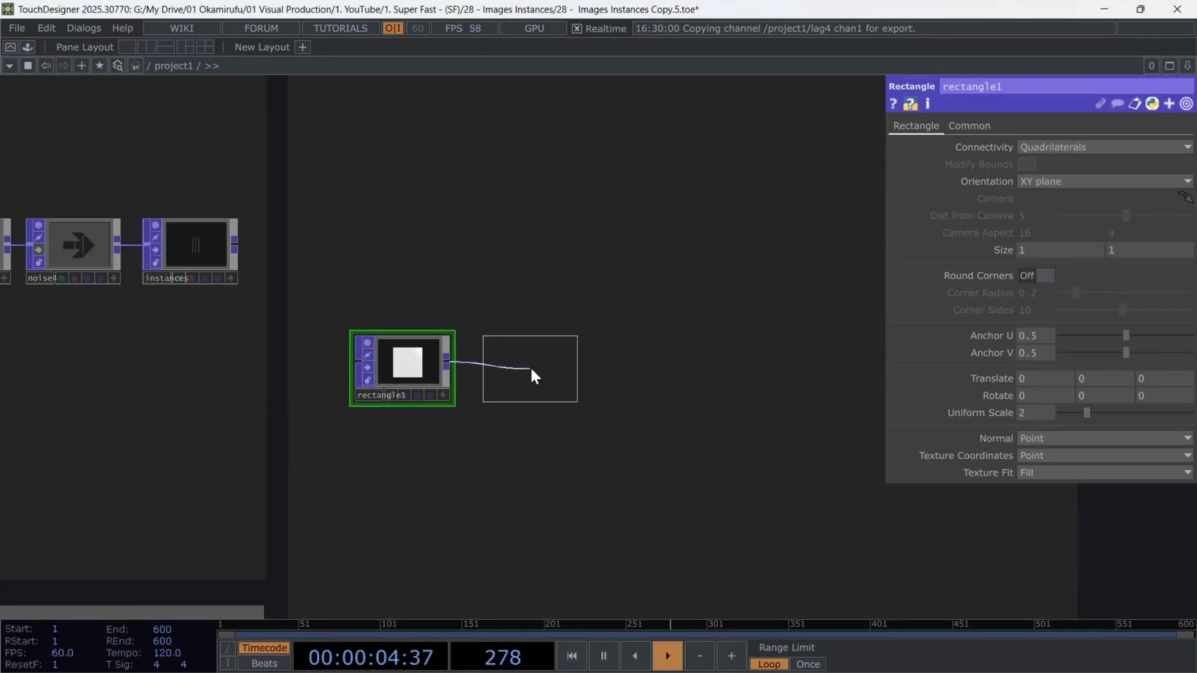
pyautogui.click(528, 366)
# Set math4's Input Attribute Scope to Tex and its Parameter Size to 3.
pyautogui.click(1184, 189)
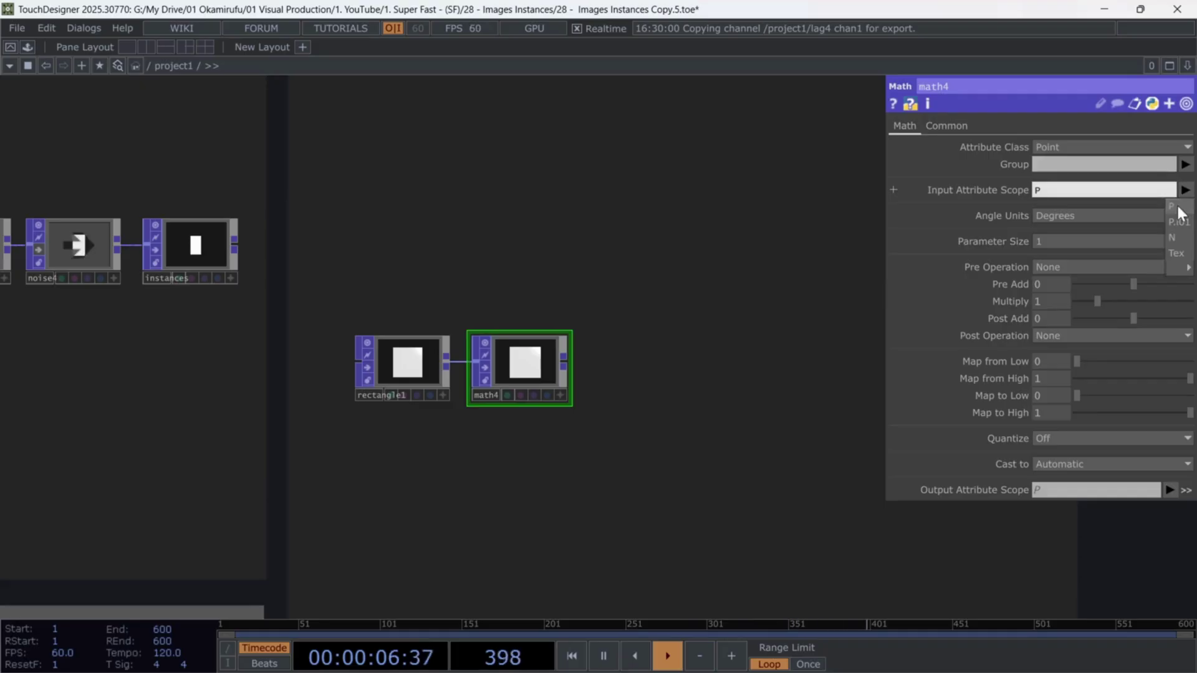
pyautogui.click(1174, 253)
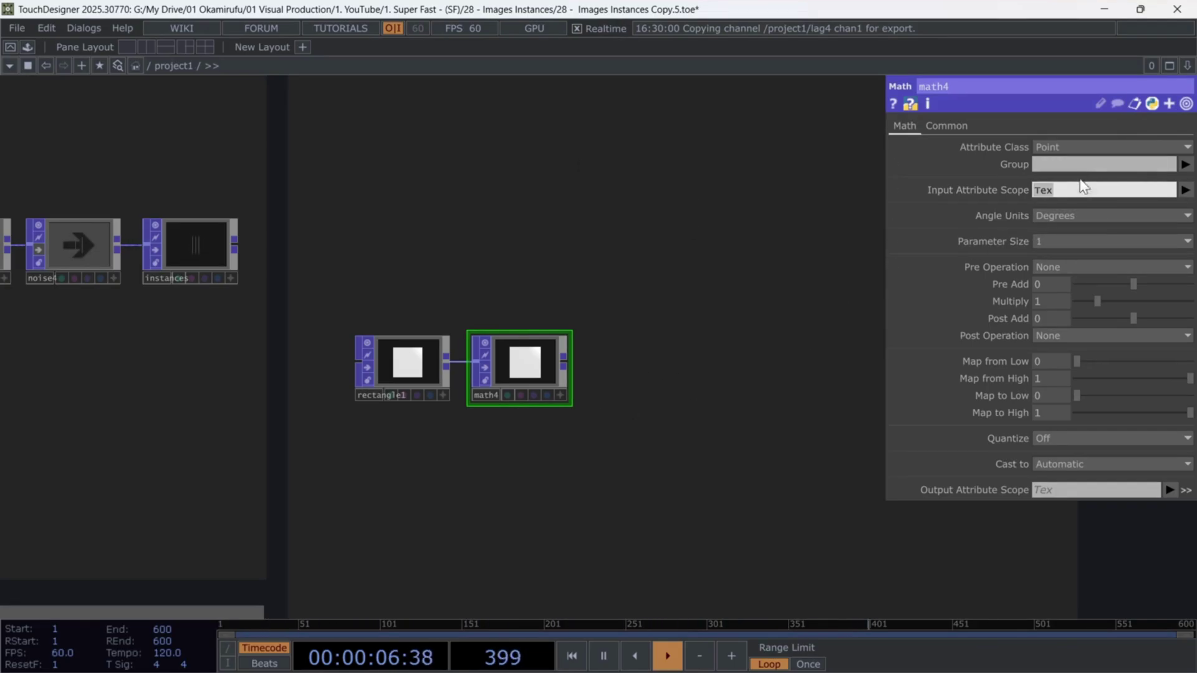
pyautogui.click(1049, 241)
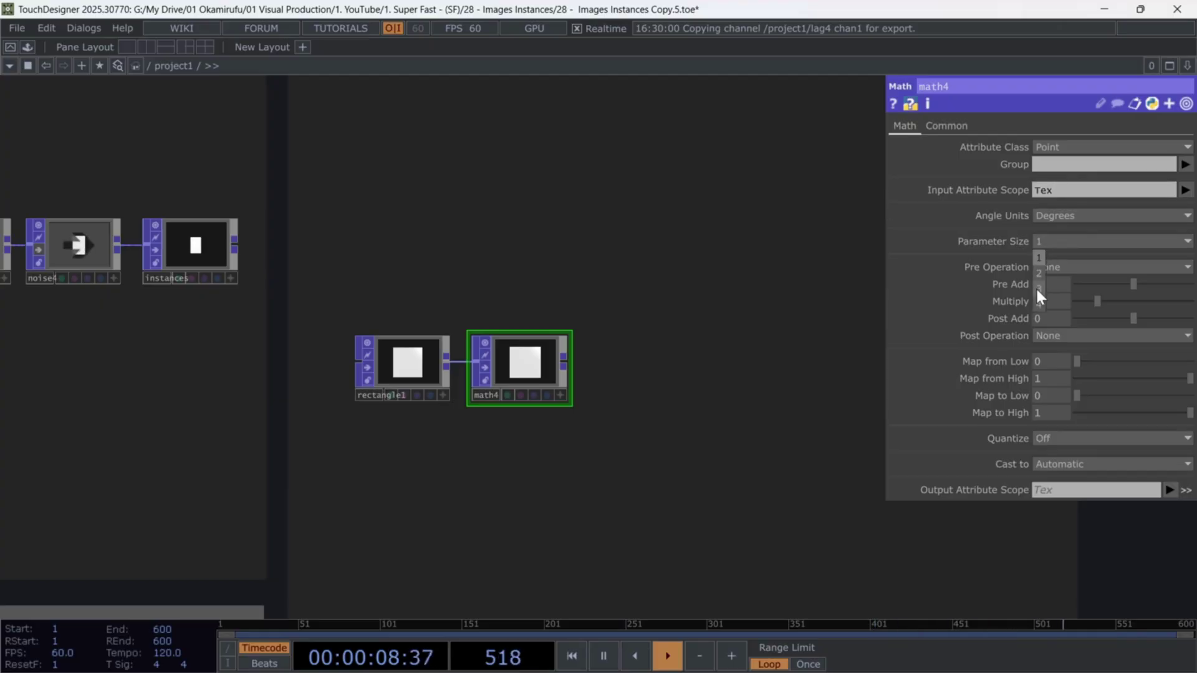
pyautogui.click(1035, 286)
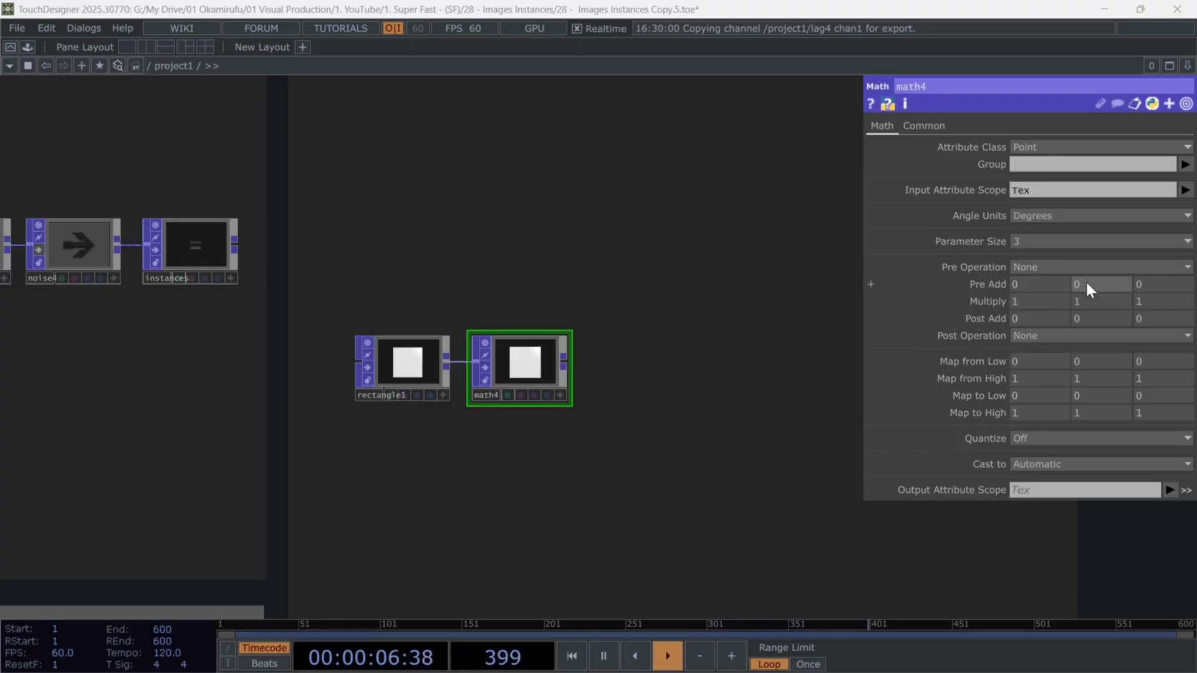
# Drive the second Pre Add component of math4 with the expression absTime.seconds/2.
pyautogui.write('absTime.seconds/2')
pyautogui.press('Return')
pyautogui.click(992, 282)
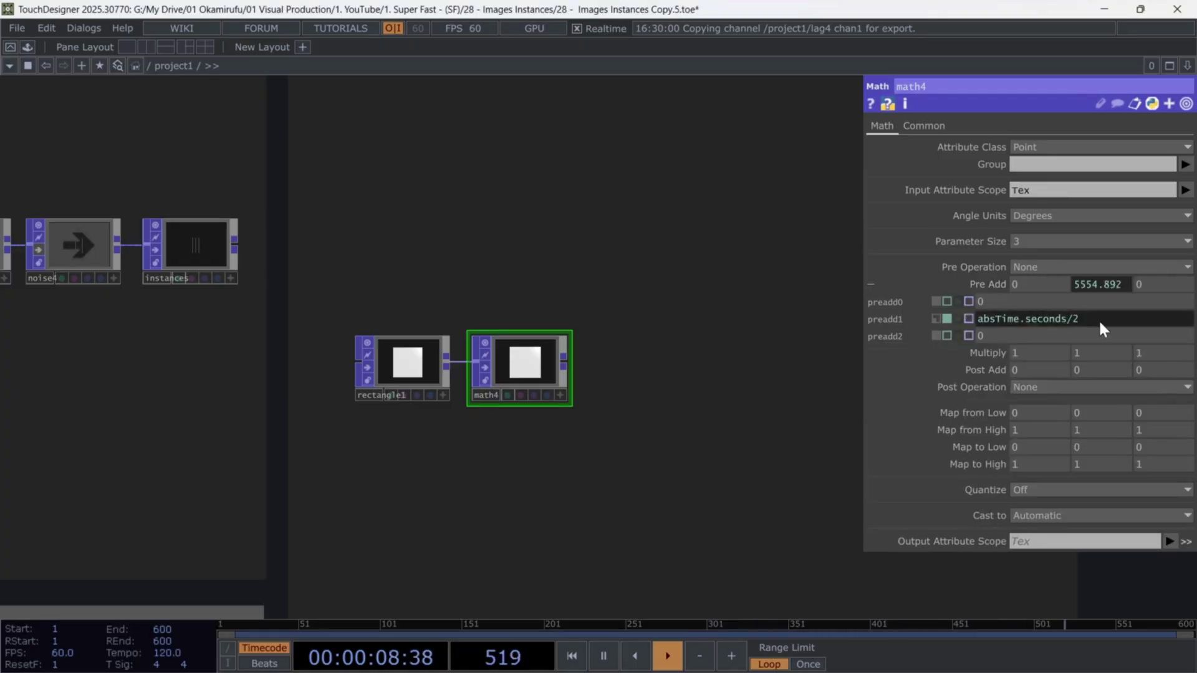
pyautogui.moveTo(1098, 319); pyautogui.dragTo(991, 320)
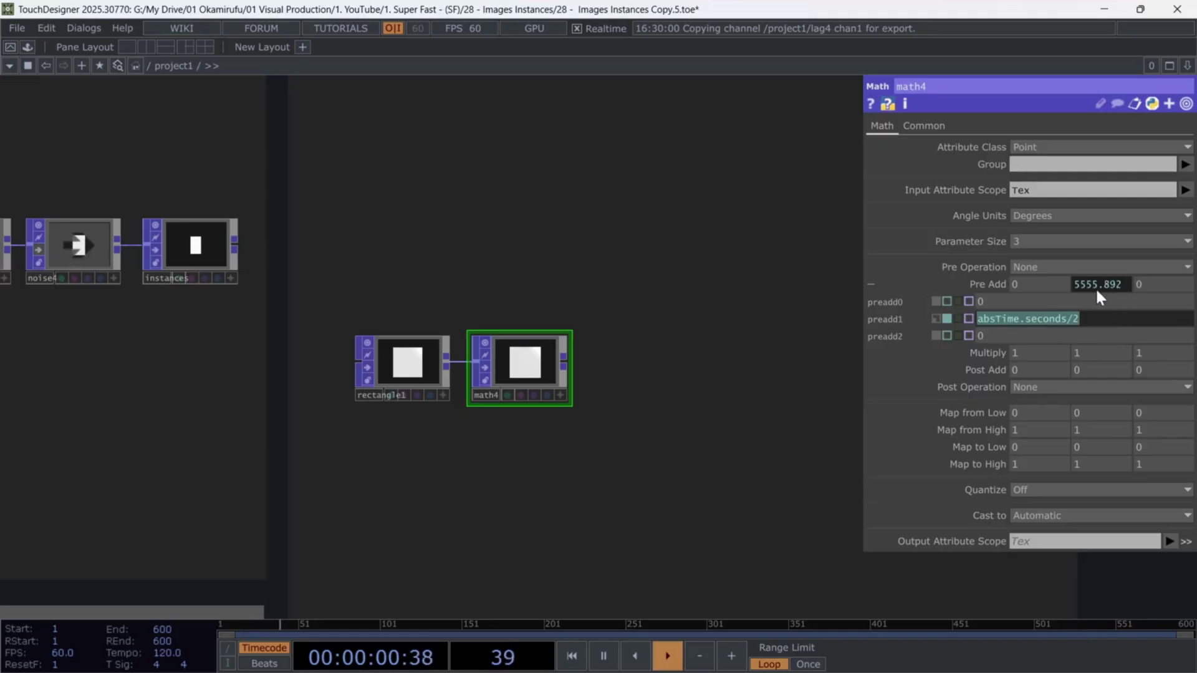
pyautogui.click(1080, 323)
pyautogui.moveTo(1080, 321); pyautogui.dragTo(923, 338)
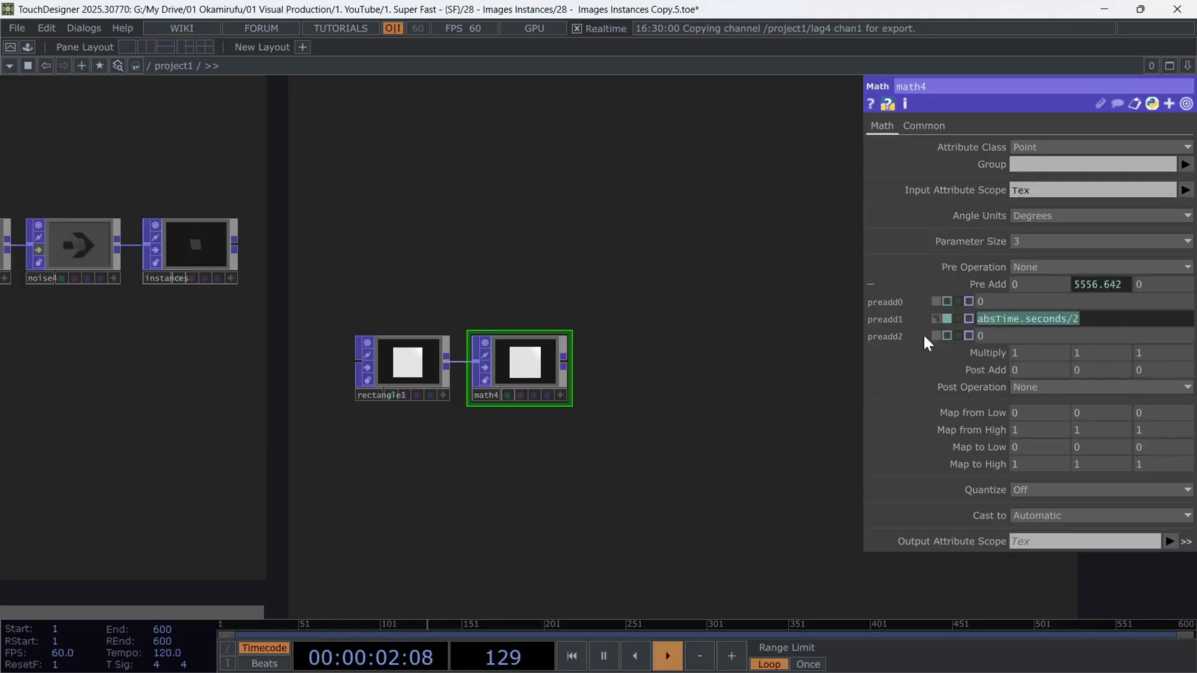
pyautogui.click(806, 349)
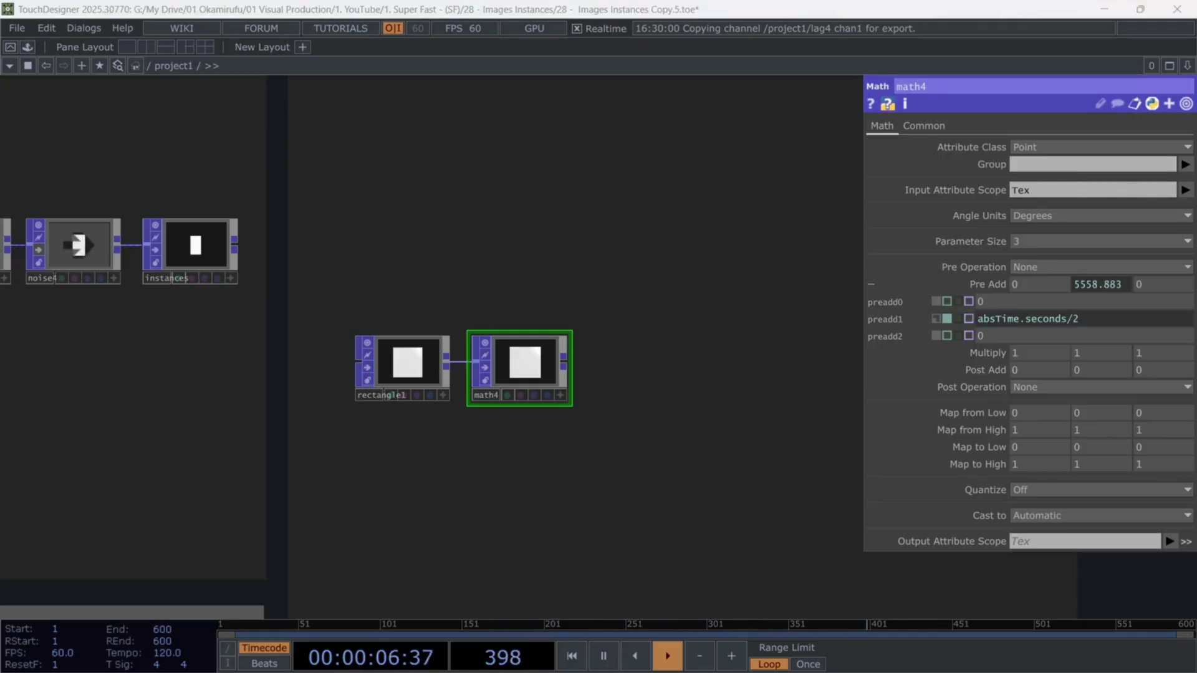
# Add a Geometry COMP fed by math4's output, placed above and beyond it.
pyautogui.rightClick(563, 360)
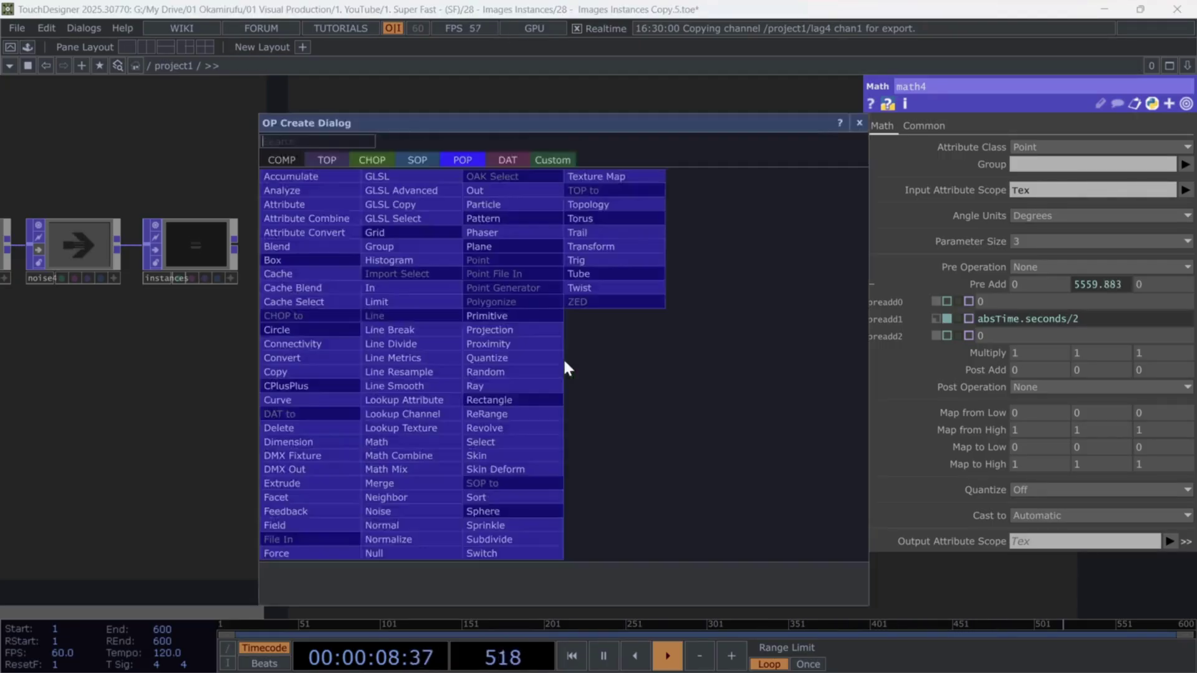
pyautogui.write('ge')
pyautogui.click(299, 292)
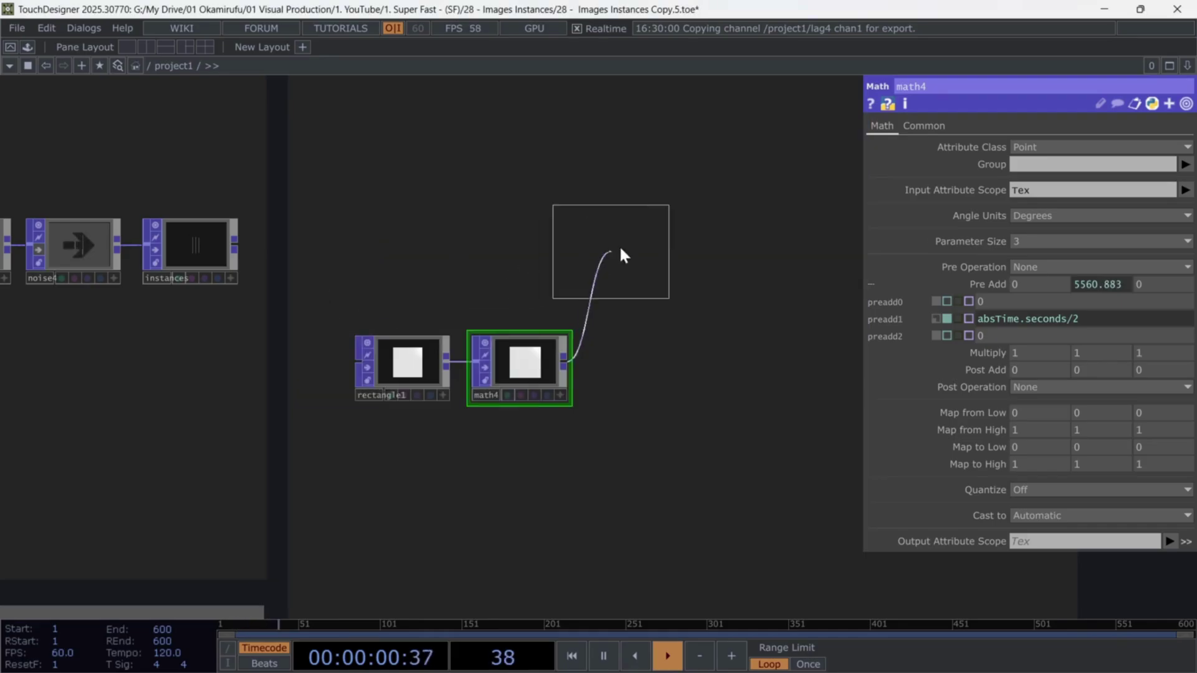
pyautogui.click(687, 268)
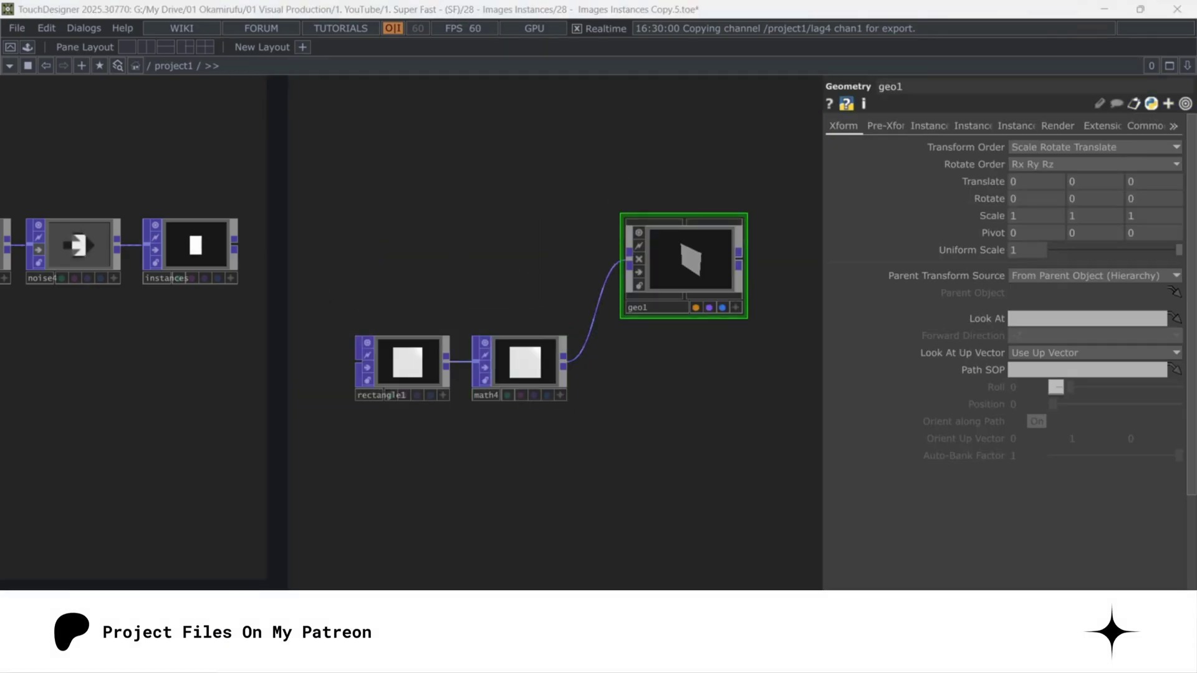
# Create a Phong MAT below geo1 and assign it as geo1's material.
pyautogui.press('Tab')
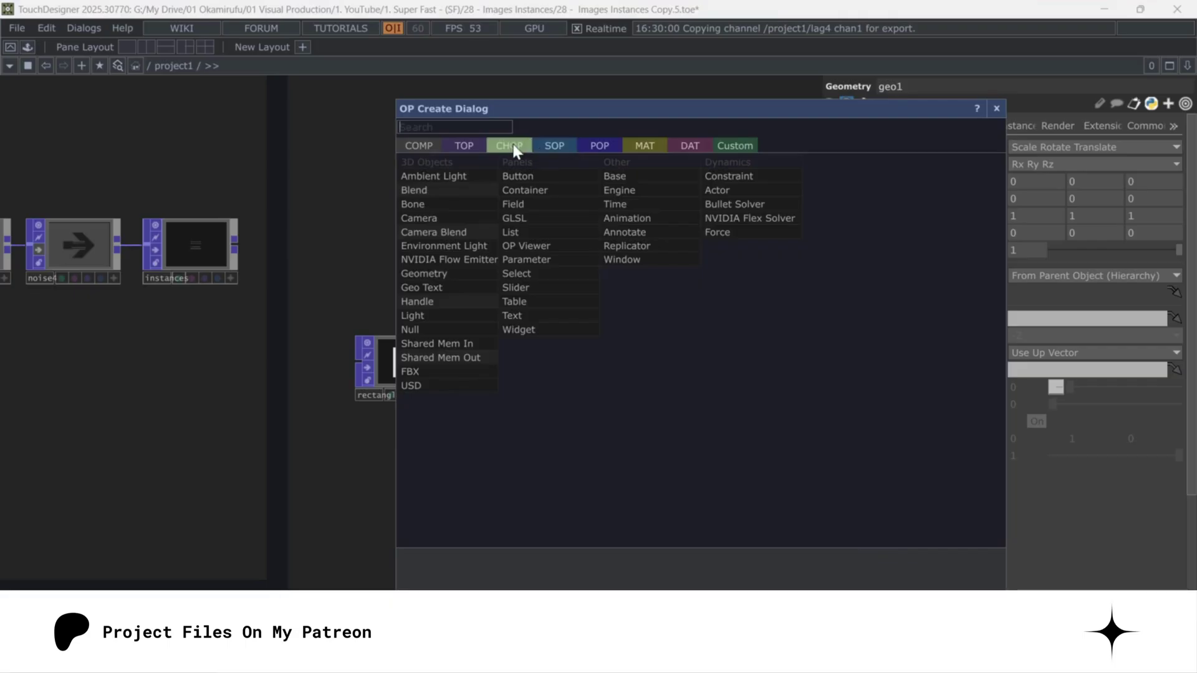
pyautogui.click(645, 148)
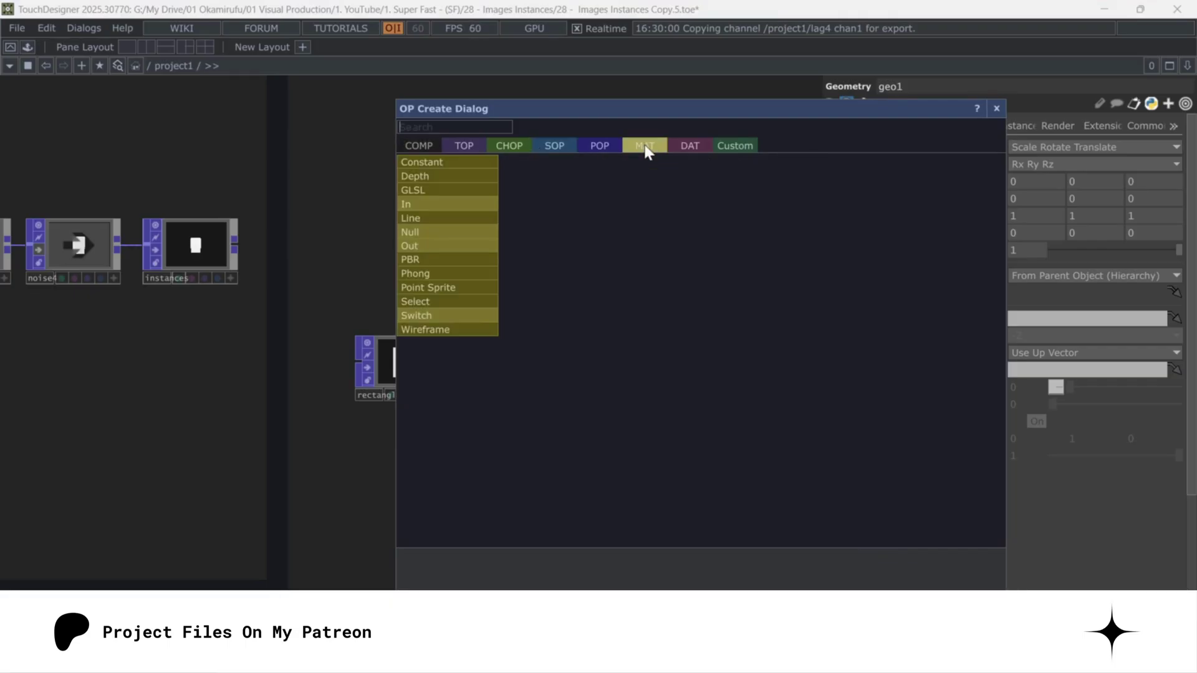
pyautogui.click(421, 274)
pyautogui.click(689, 357)
pyautogui.moveTo(688, 345); pyautogui.dragTo(697, 251)
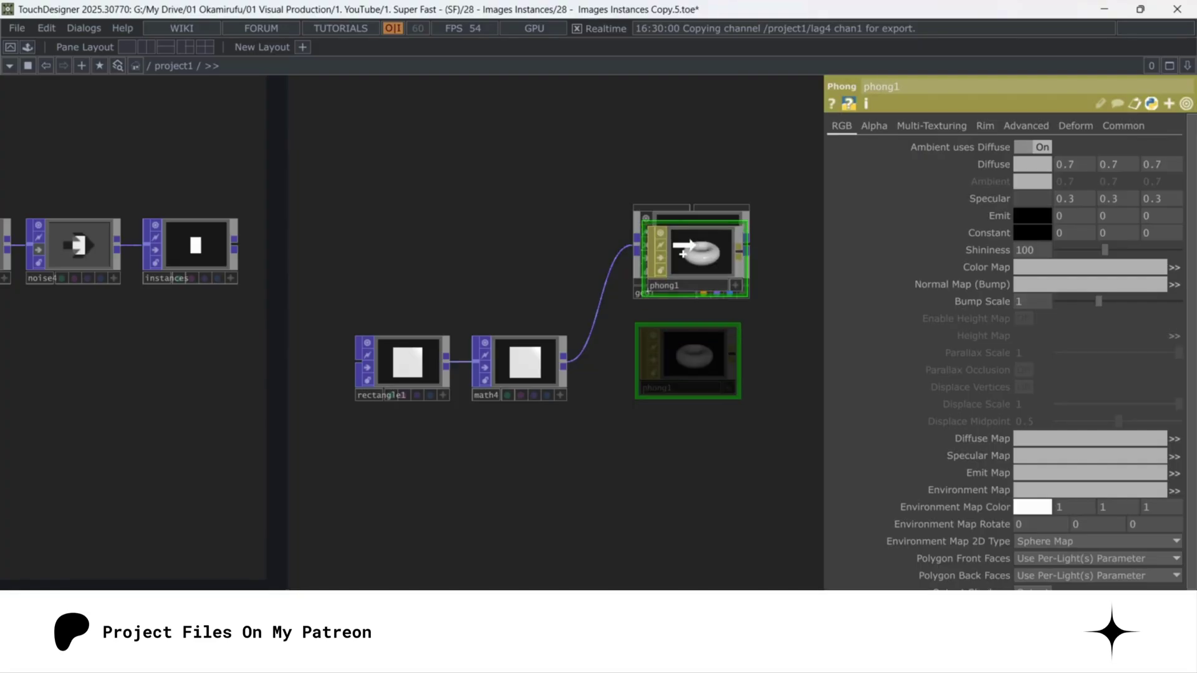
pyautogui.click(693, 226)
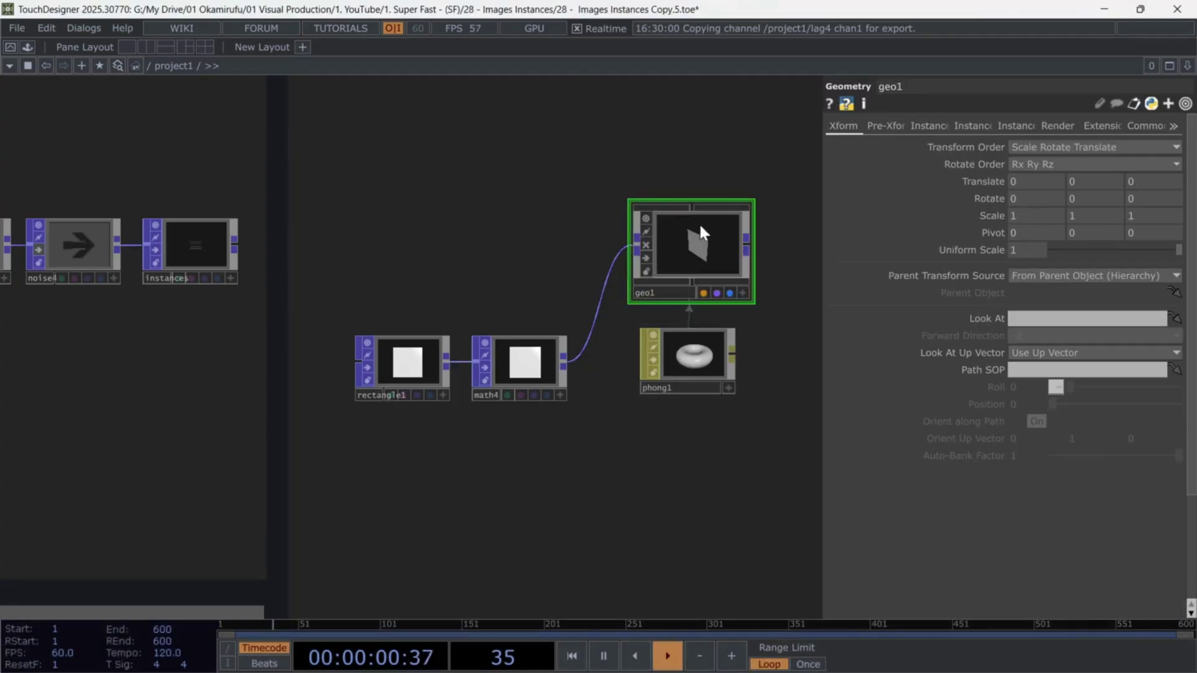
pyautogui.click(714, 364)
pyautogui.click(701, 234)
# Turn on instancing for geo1 with the instances null as Default Instance OP, and nudge the Render section's nodes together.
pyautogui.scroll(-5, 511, 224)
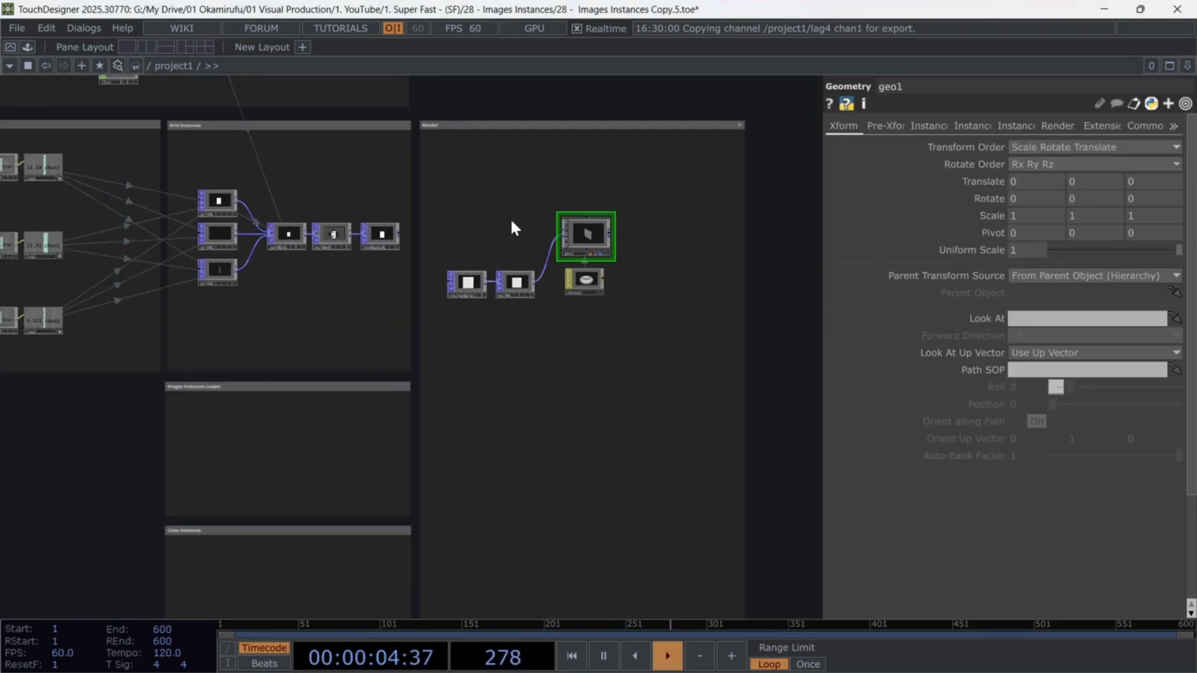
pyautogui.scroll(-1, 513, 228)
pyautogui.scroll(4, 414, 299)
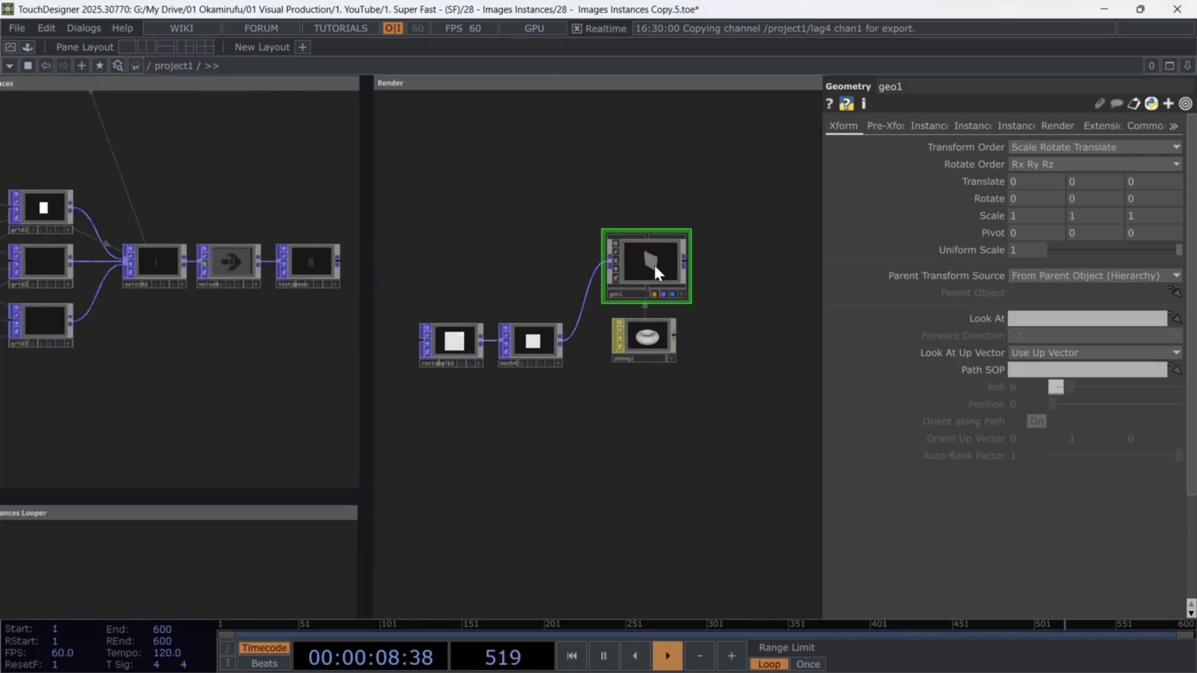
pyautogui.click(929, 126)
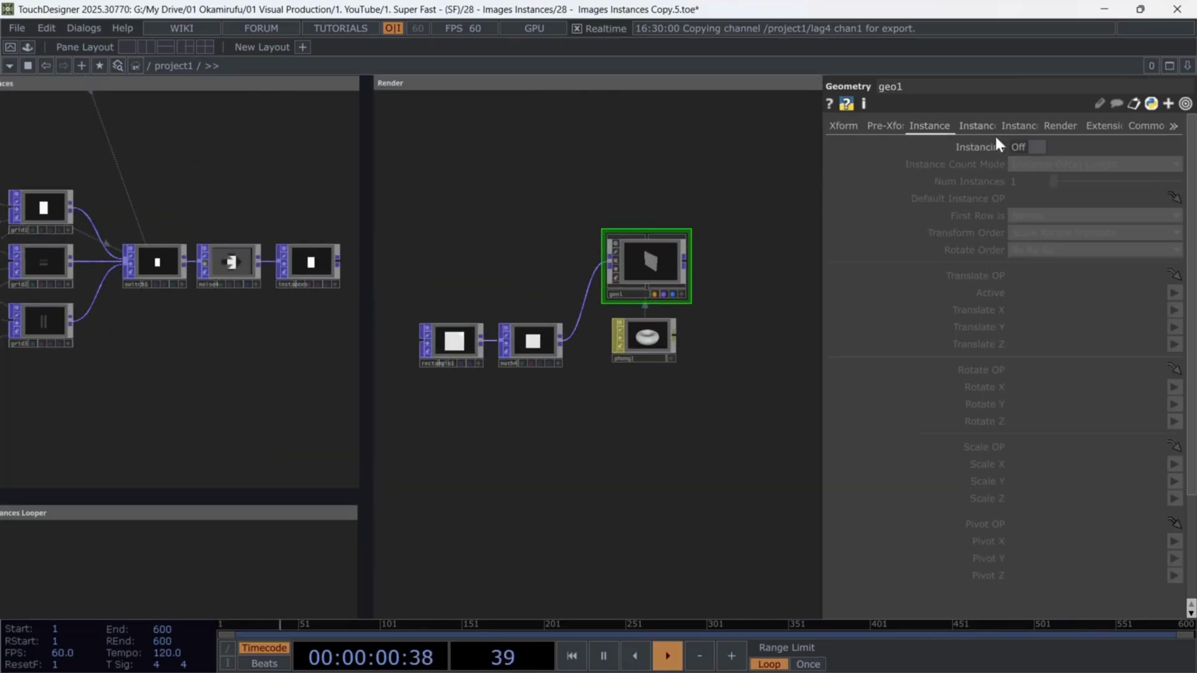
pyautogui.click(1034, 147)
pyautogui.scroll(1, 741, 227)
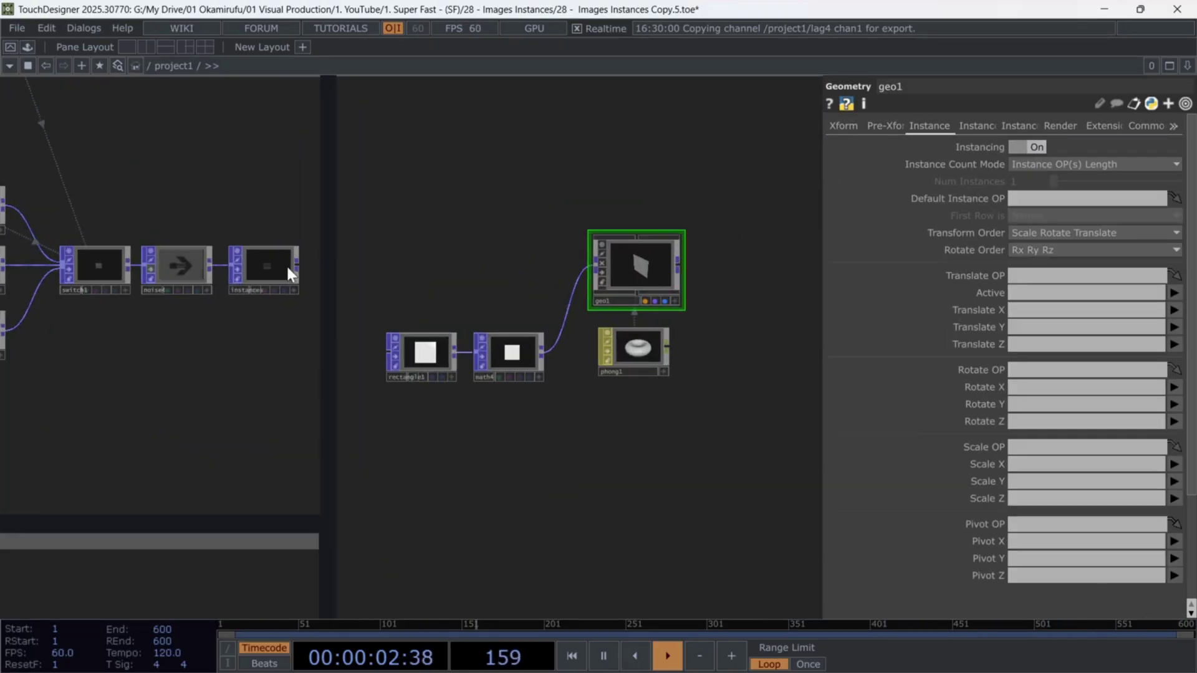
pyautogui.moveTo(286, 264); pyautogui.dragTo(1049, 199)
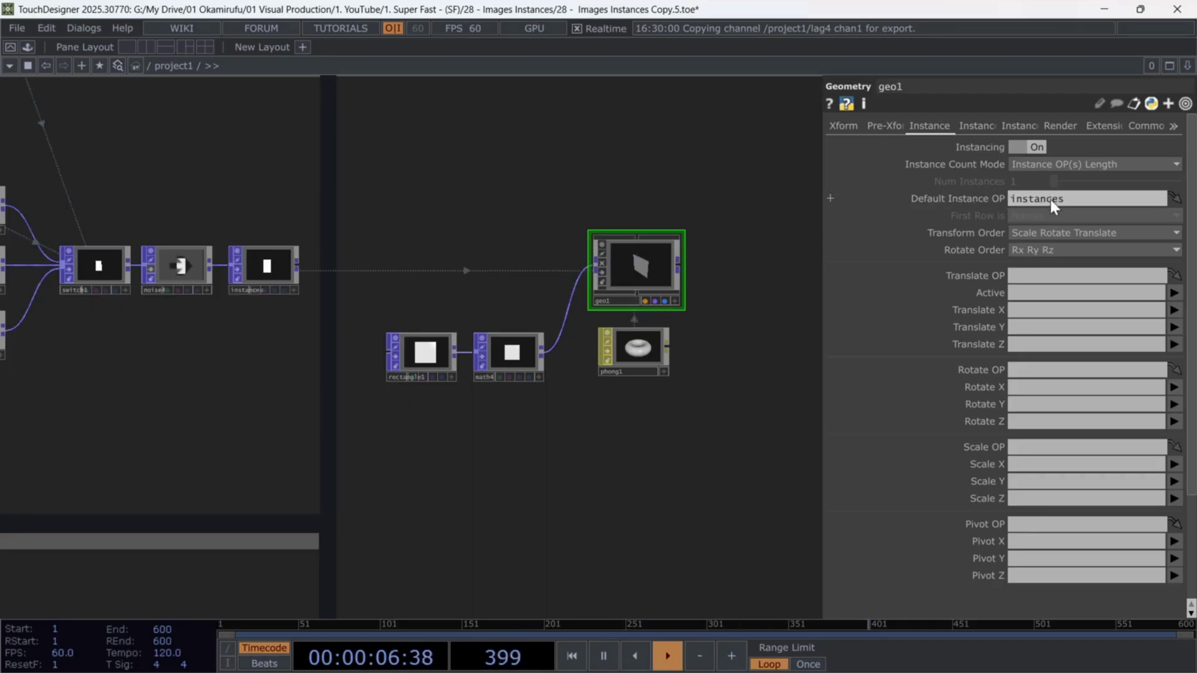
pyautogui.moveTo(425, 318); pyautogui.dragTo(713, 437, button='right')
pyautogui.moveTo(643, 284); pyautogui.dragTo(659, 283)
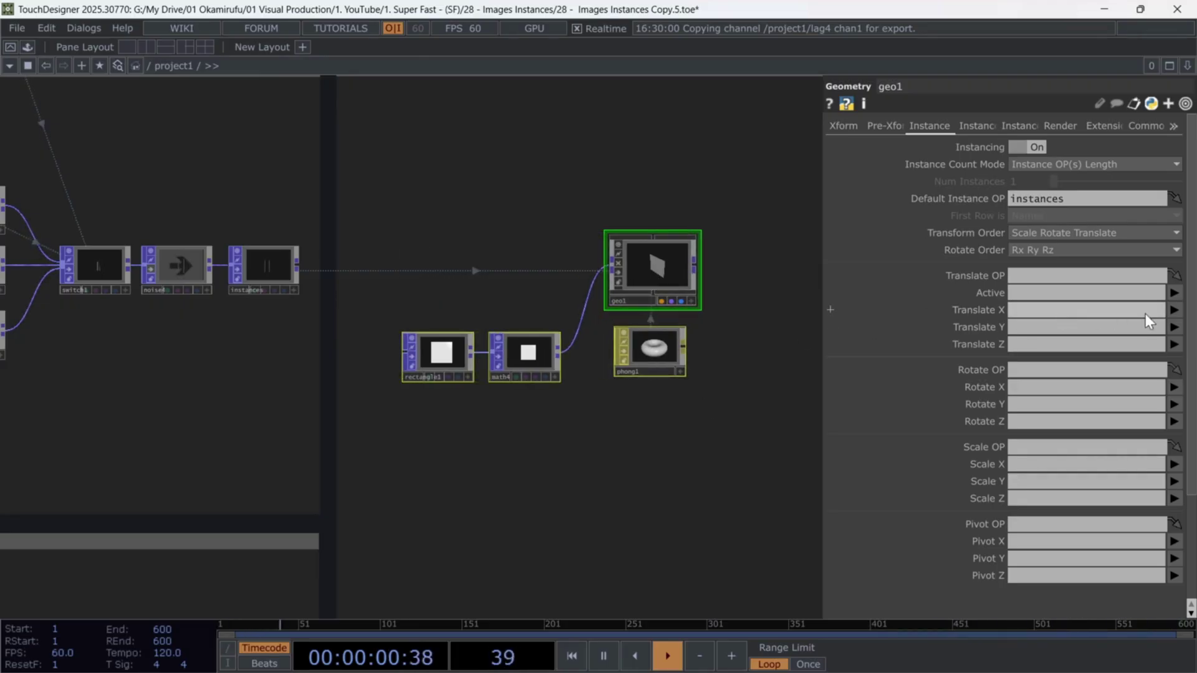
# Set geo1's instance Translate X to P(0) and open the attribute choices for Translate Y.
pyautogui.click(1174, 310)
pyautogui.click(1174, 325)
pyautogui.click(1174, 327)
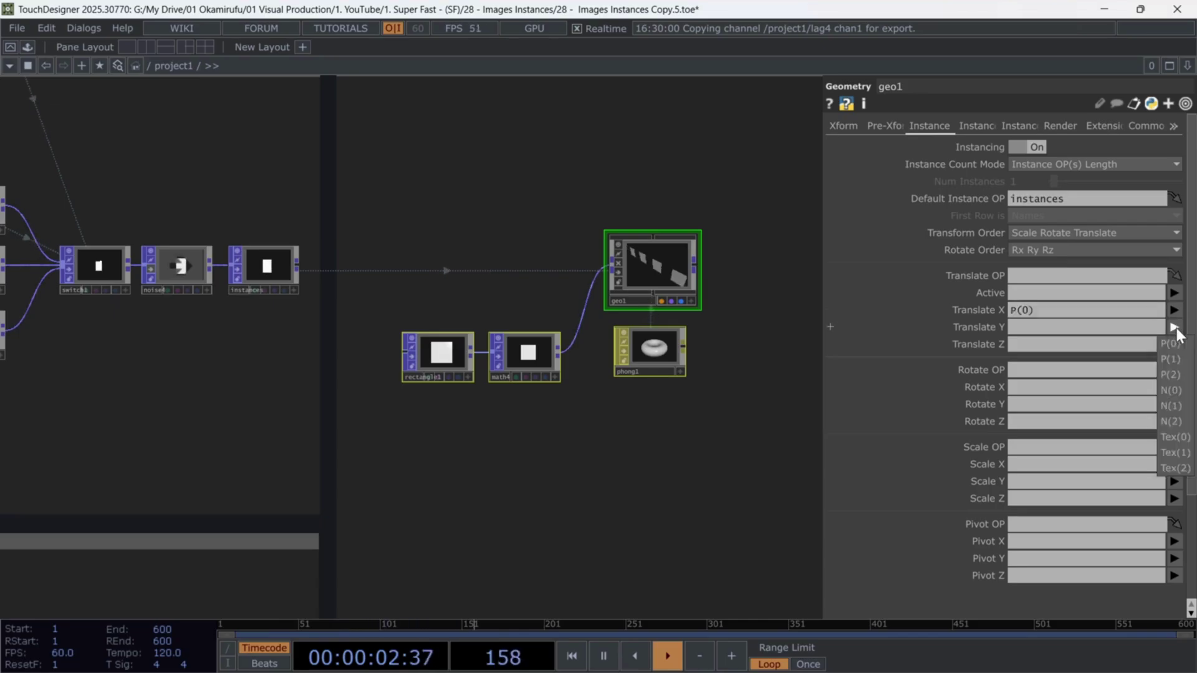
# Map geo1's instance Translate Y to P(1) and Translate Z to P(2).
pyautogui.click(1171, 359)
pyautogui.click(1174, 344)
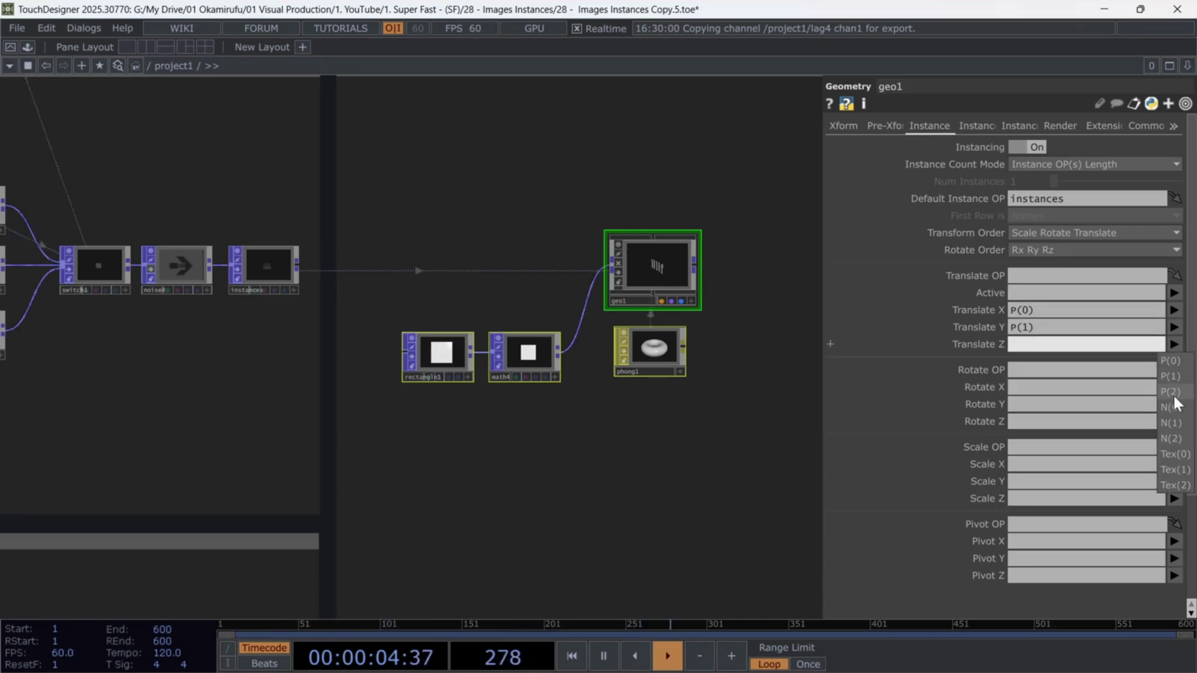
pyautogui.click(1171, 392)
# Examine the instanced rectangles in geo1's viewer from several angles.
pyautogui.scroll(4, 711, 265)
pyautogui.scroll(6, 704, 272)
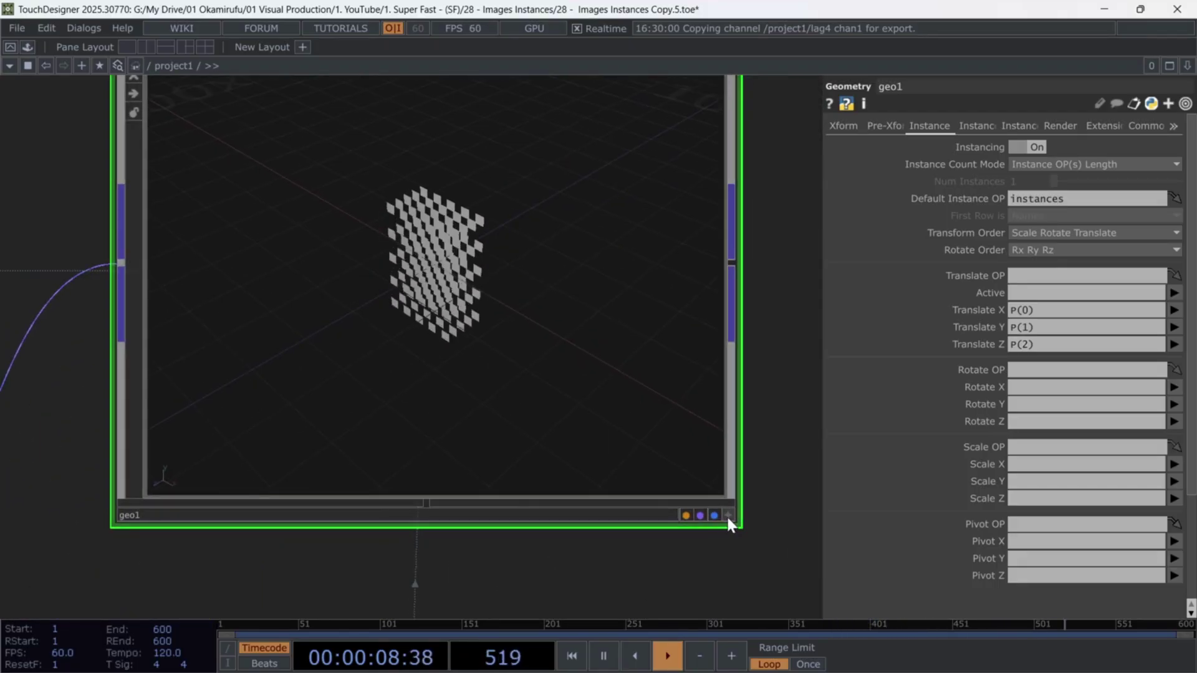
pyautogui.click(727, 515)
pyautogui.moveTo(794, 308); pyautogui.dragTo(788, 362)
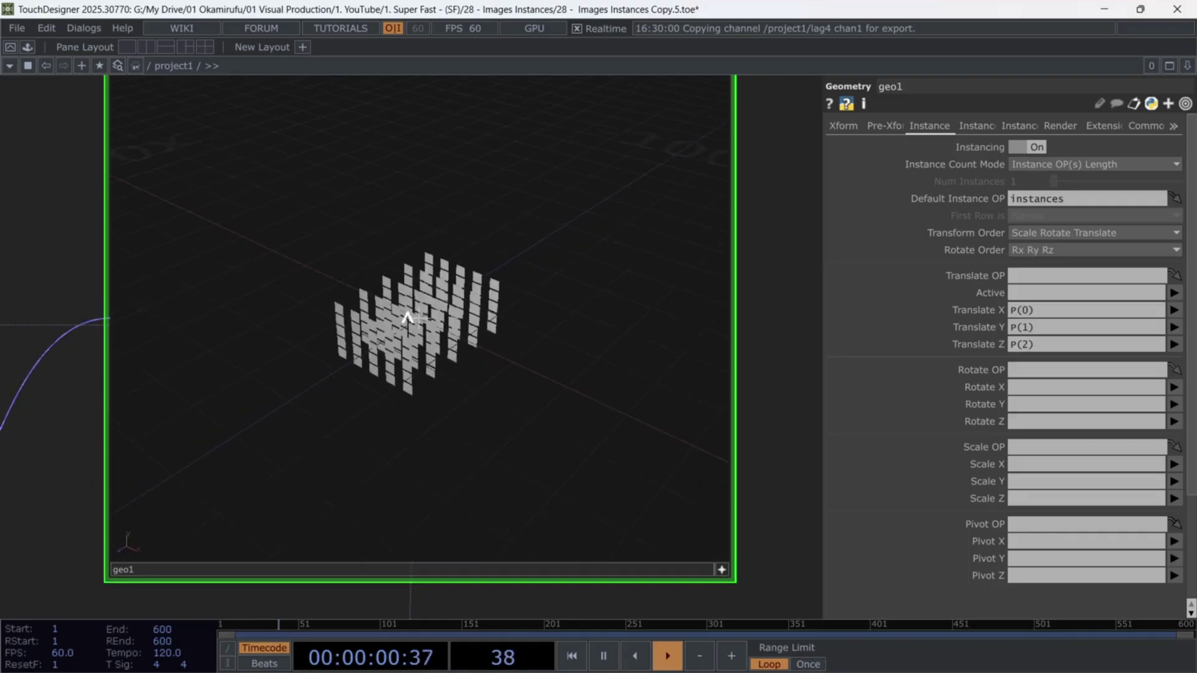
pyautogui.moveTo(408, 315); pyautogui.dragTo(409, 342)
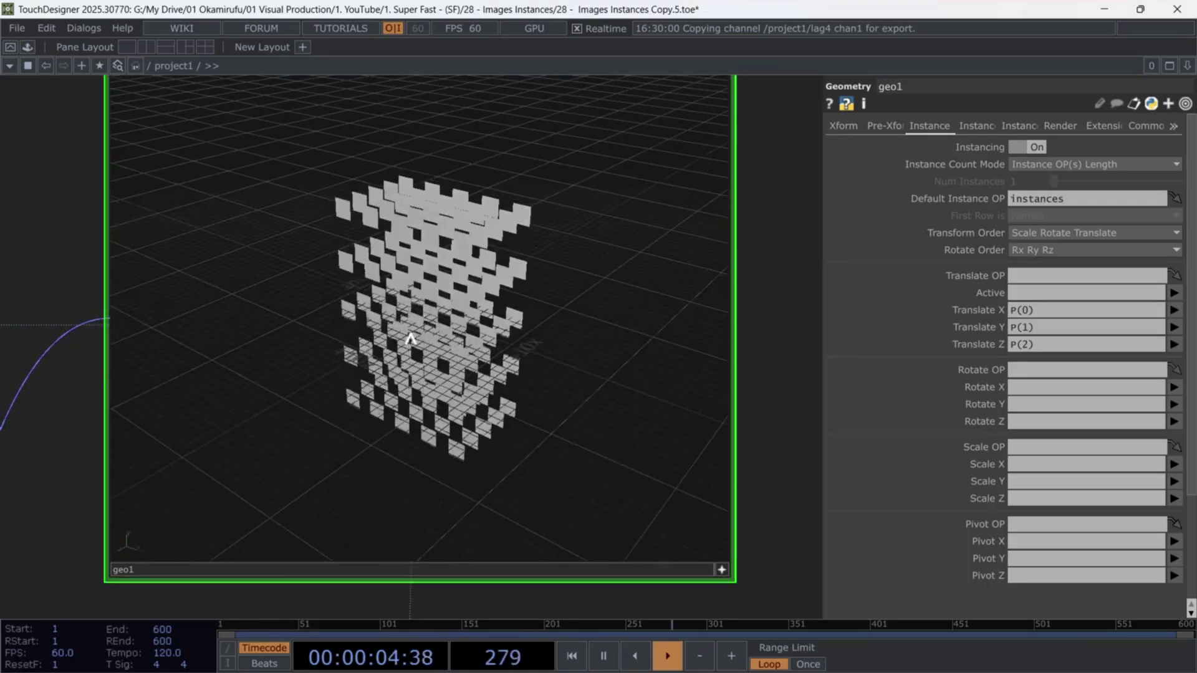
pyautogui.scroll(-8, 762, 406)
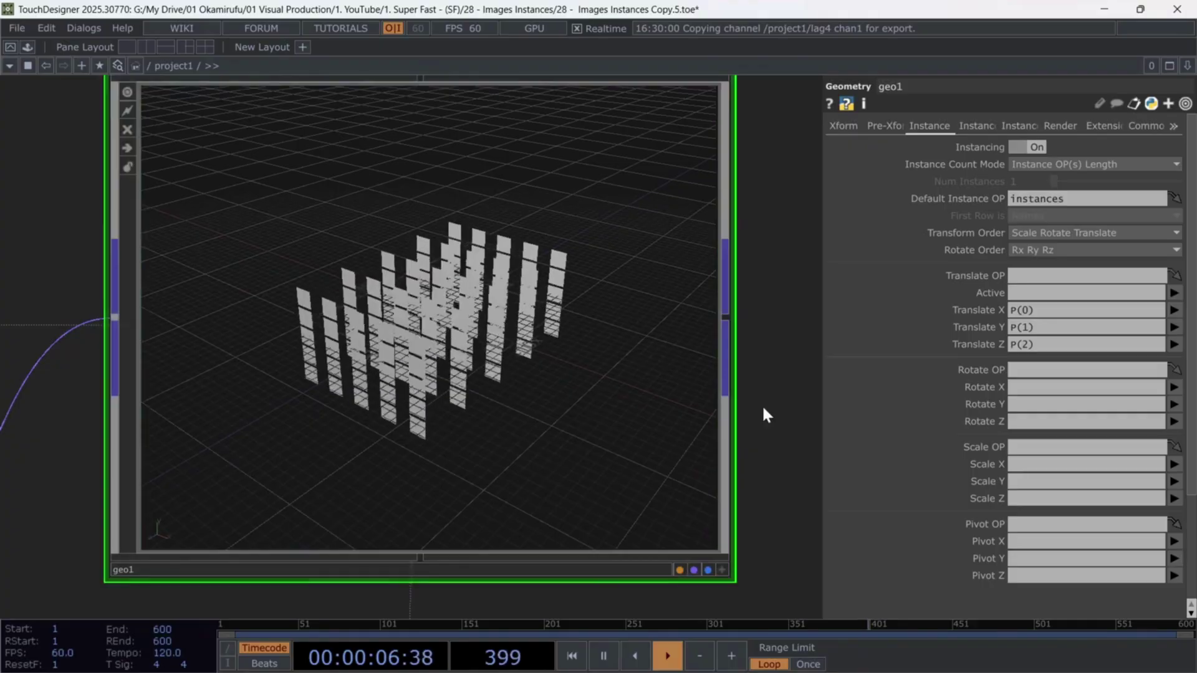
pyautogui.moveTo(529, 341); pyautogui.dragTo(503, 285)
pyautogui.scroll(-1, 504, 286)
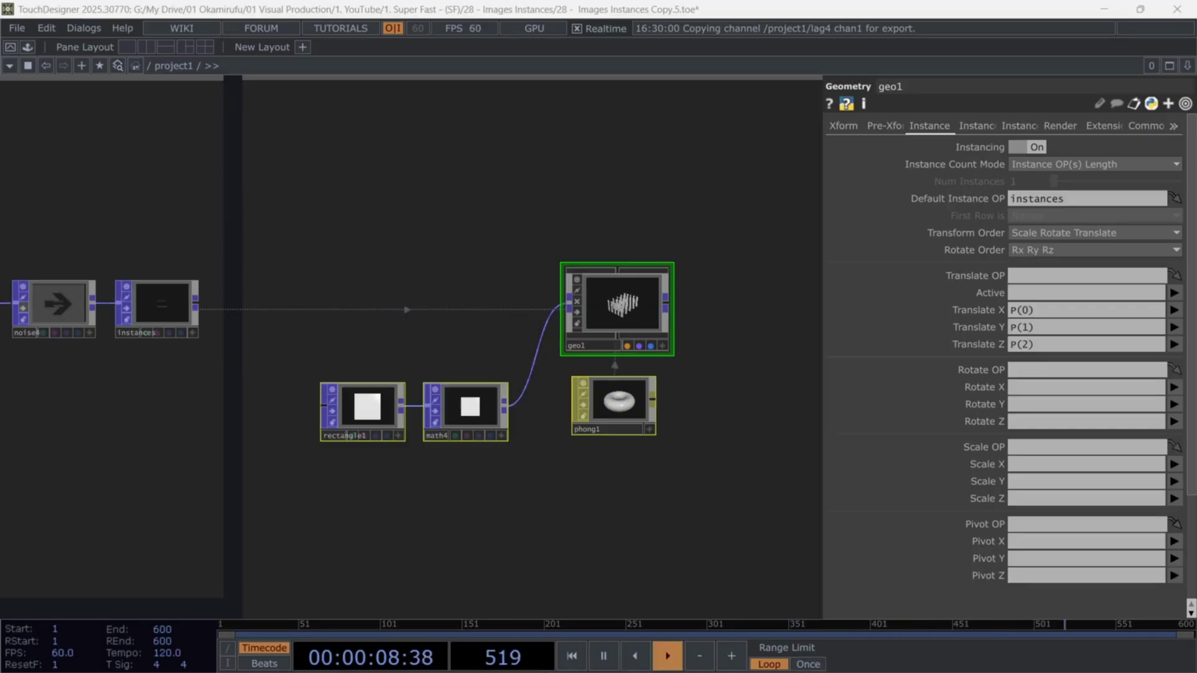
# Add a Movie File In TOP in the empty space of the Render area, above the rectangle network.
pyautogui.scroll(-3, 616, 185)
pyautogui.moveTo(573, 425)
pyautogui.mouseDown()
pyautogui.moveTo(611, 365)
pyautogui.moveTo(627, 469)
pyautogui.moveTo(673, 495)
pyautogui.mouseUp()
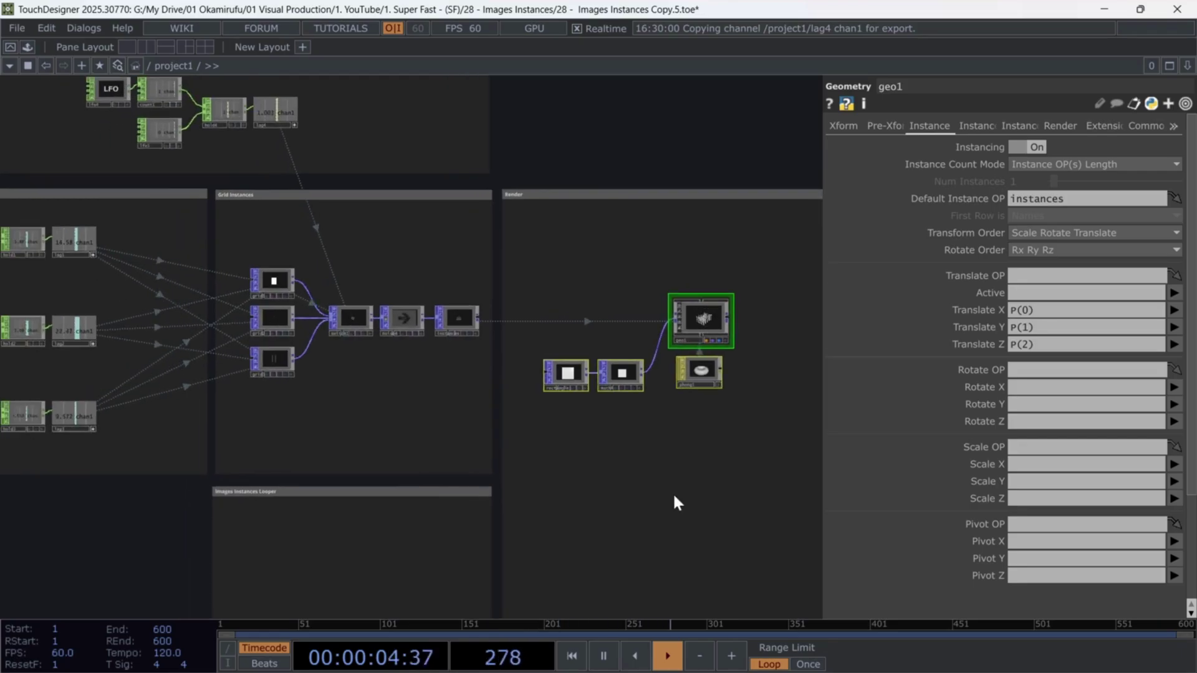
pyautogui.moveTo(676, 502); pyautogui.dragTo(571, 501)
pyautogui.scroll(3, 478, 278)
pyautogui.press('Tab')
pyautogui.write('movi')
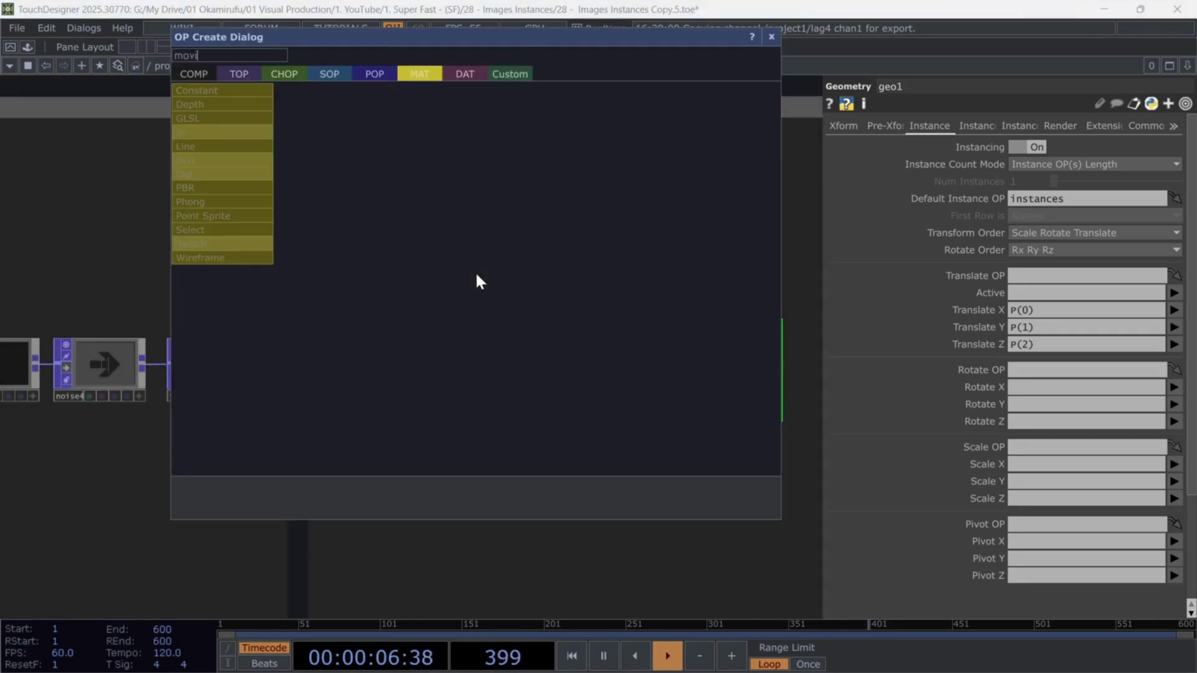
pyautogui.click(244, 73)
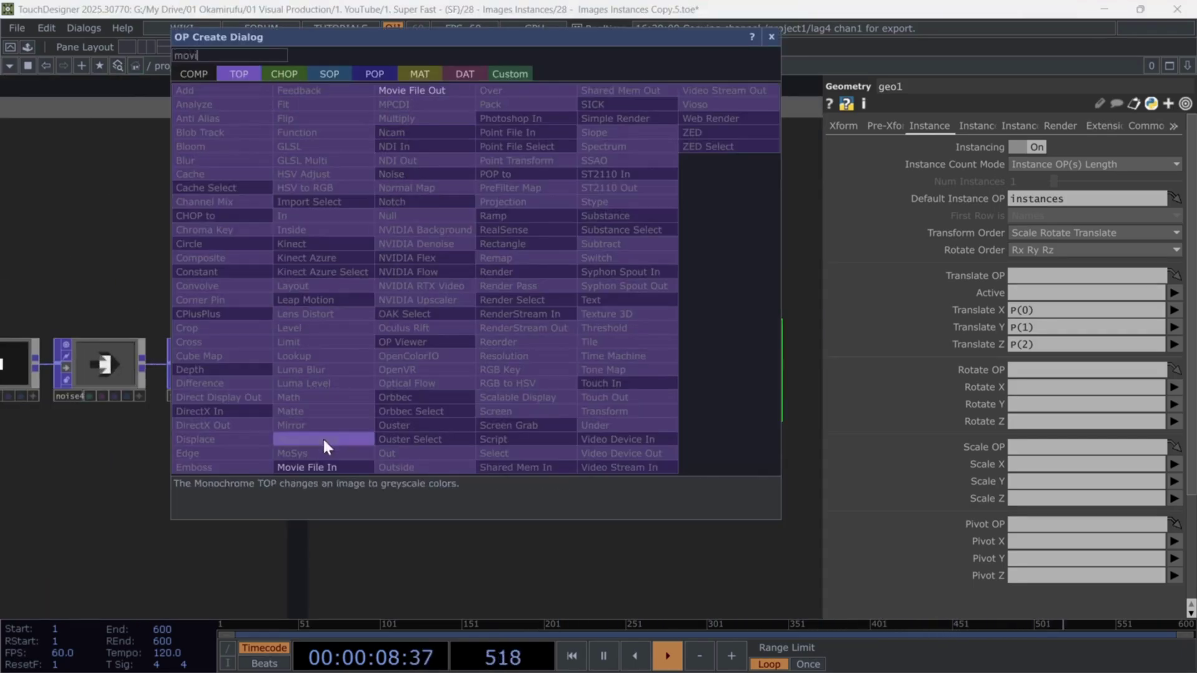
pyautogui.click(333, 468)
pyautogui.click(459, 297)
pyautogui.scroll(3, 481, 288)
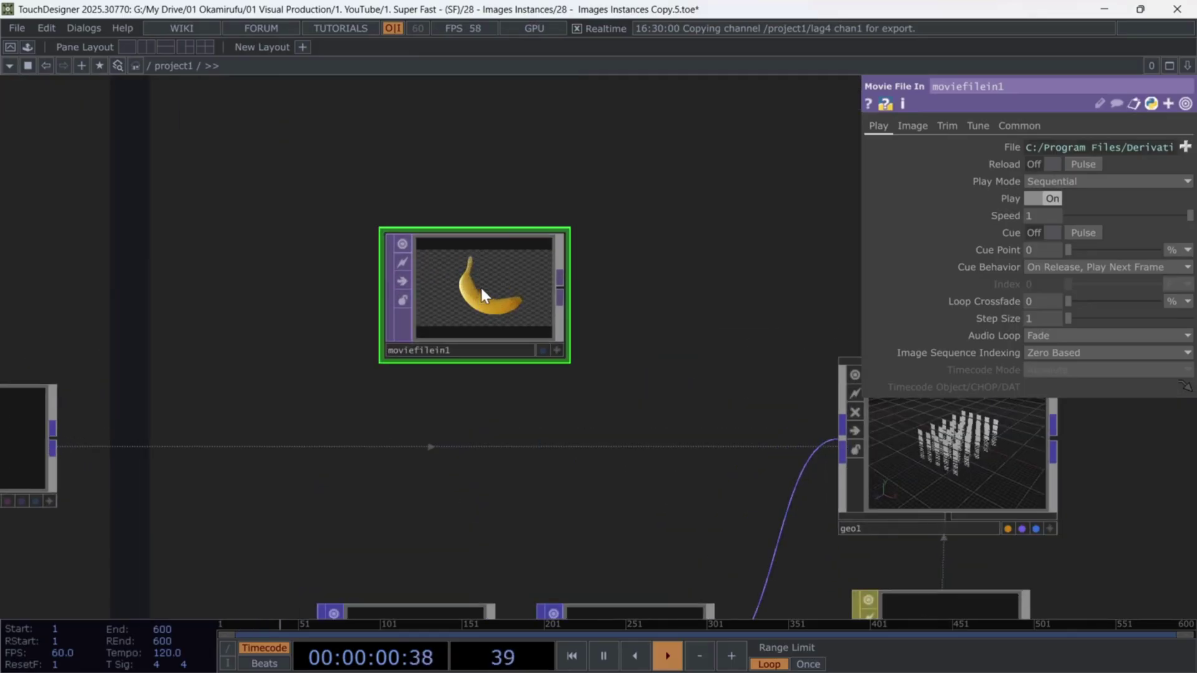
# Collapse the Movie File In operator into a Base component and place it above rectangle1.
pyautogui.rightClick(621, 283)
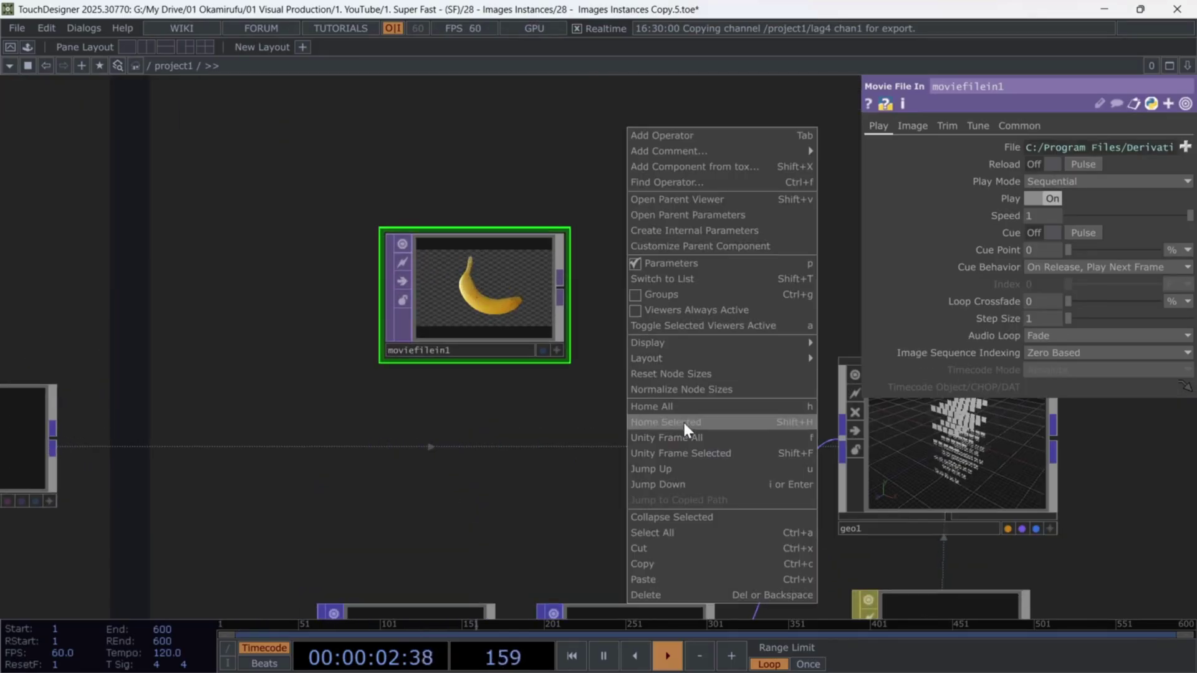
pyautogui.click(687, 515)
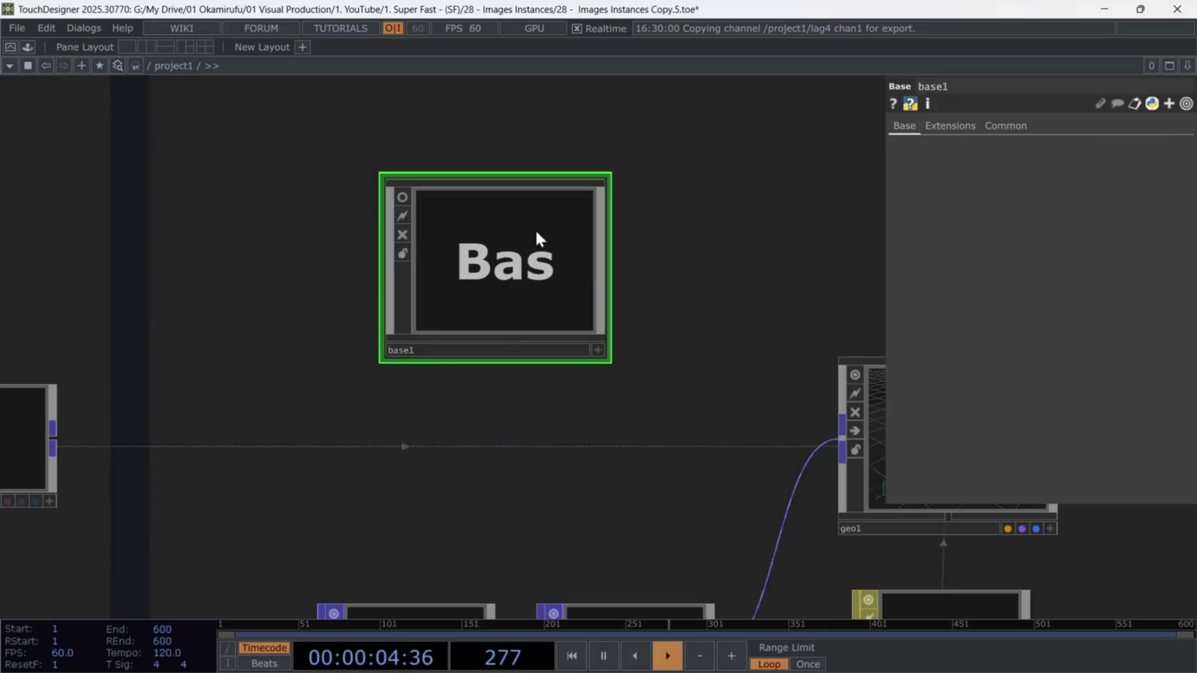
pyautogui.scroll(-3, 474, 289)
pyautogui.moveTo(472, 286); pyautogui.dragTo(444, 298)
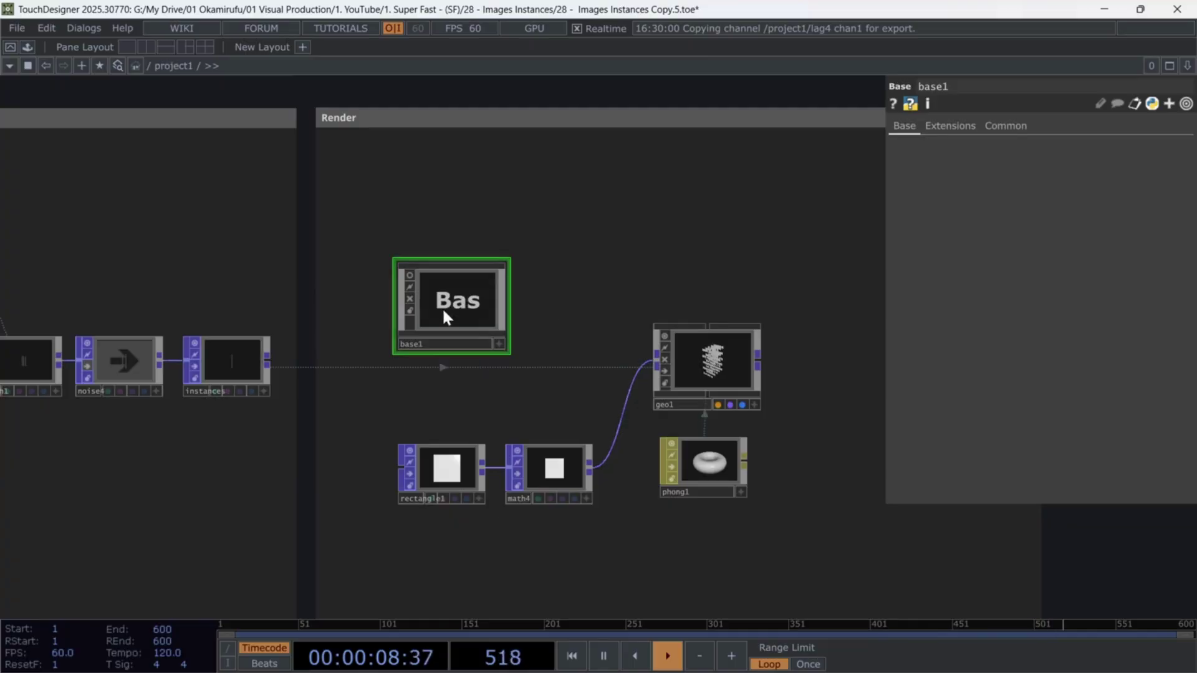
# Enter the Base component, rename its Movie File In operator img0 and shift it slightly left.
pyautogui.doubleClick(443, 308)
pyautogui.scroll(-3, 320, 342)
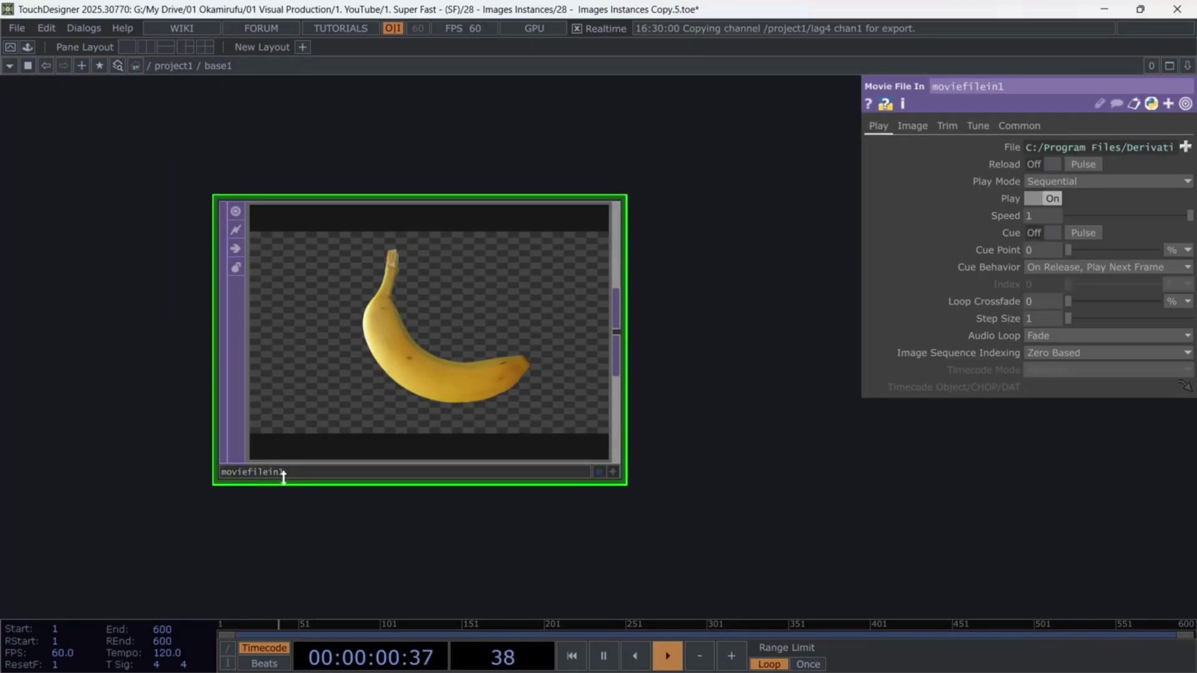
pyautogui.write('im')
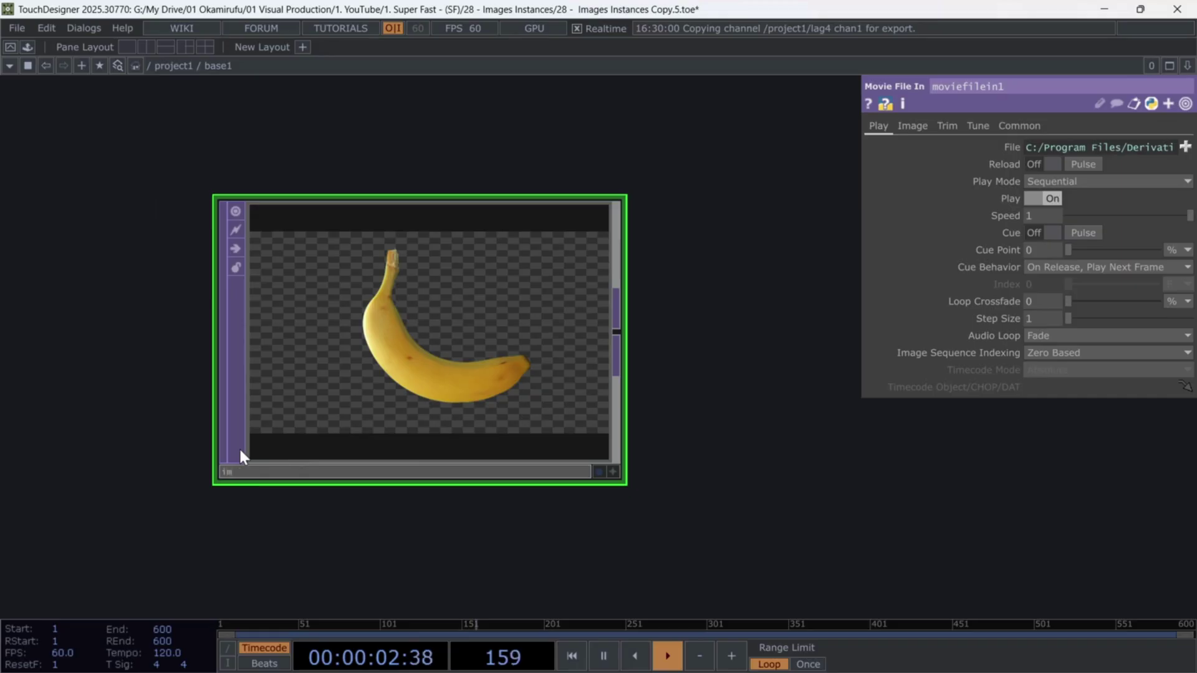
pyautogui.write('g0')
pyautogui.press('Return')
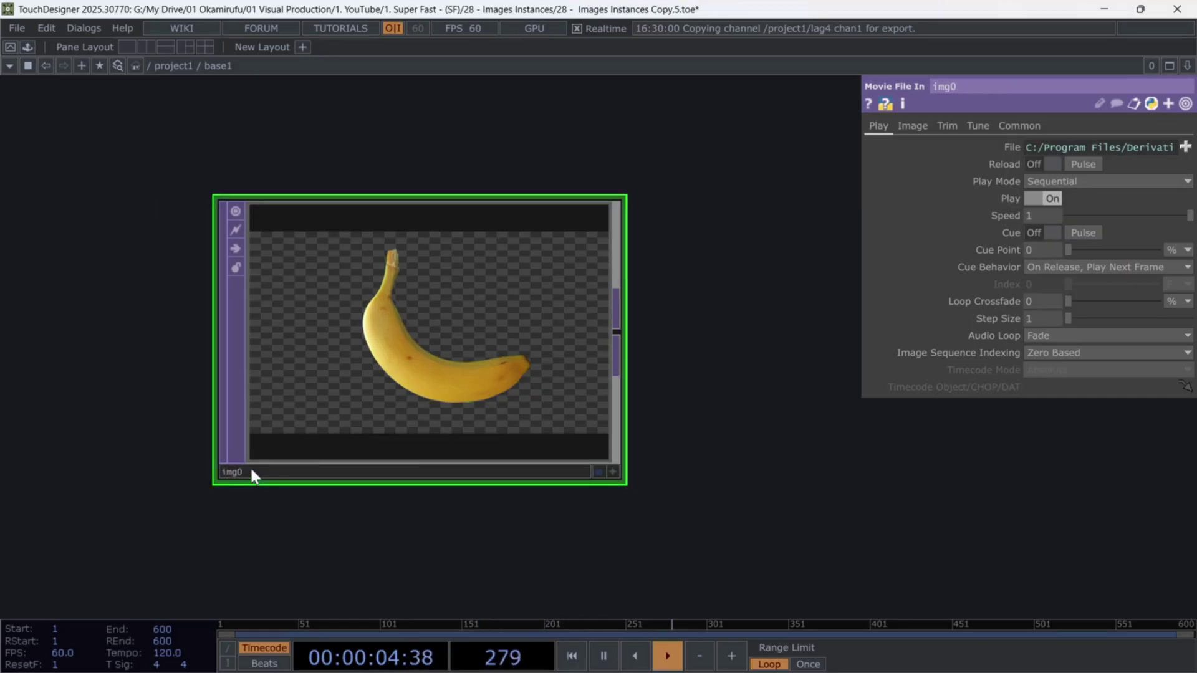
pyautogui.moveTo(249, 467); pyautogui.dragTo(216, 469)
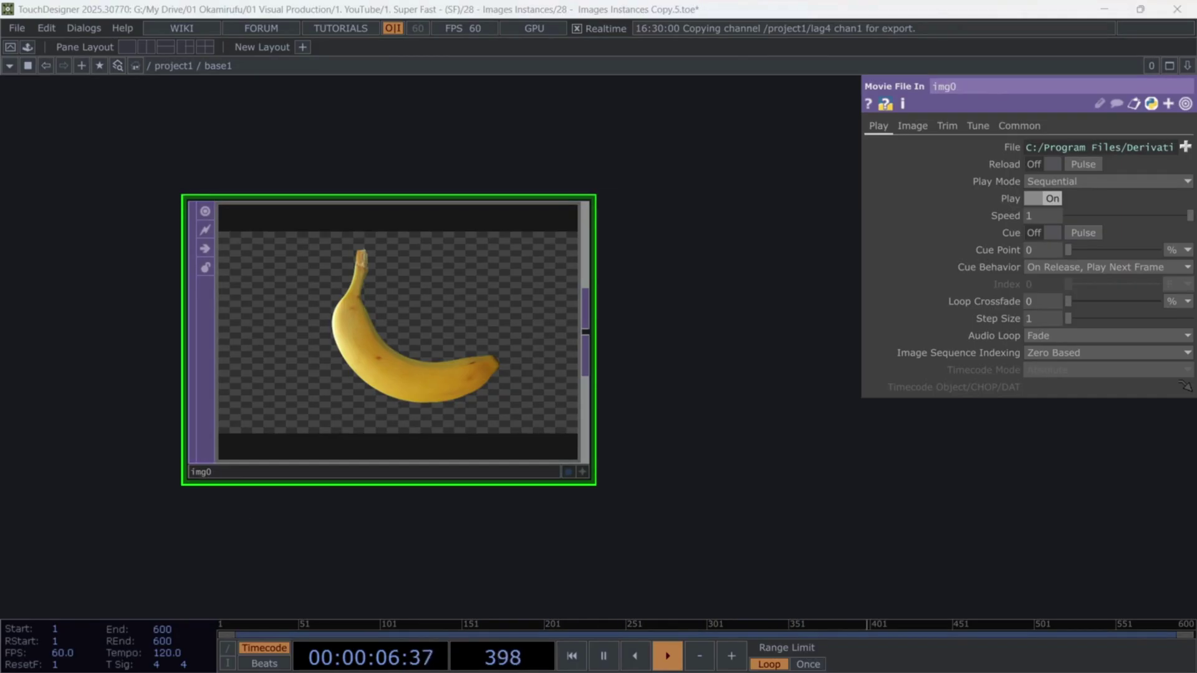
# Add a Folder DAT to the right of img0.
pyautogui.scroll(-2, 464, 394)
pyautogui.moveTo(679, 396); pyautogui.dragTo(533, 387)
pyautogui.press('Tab')
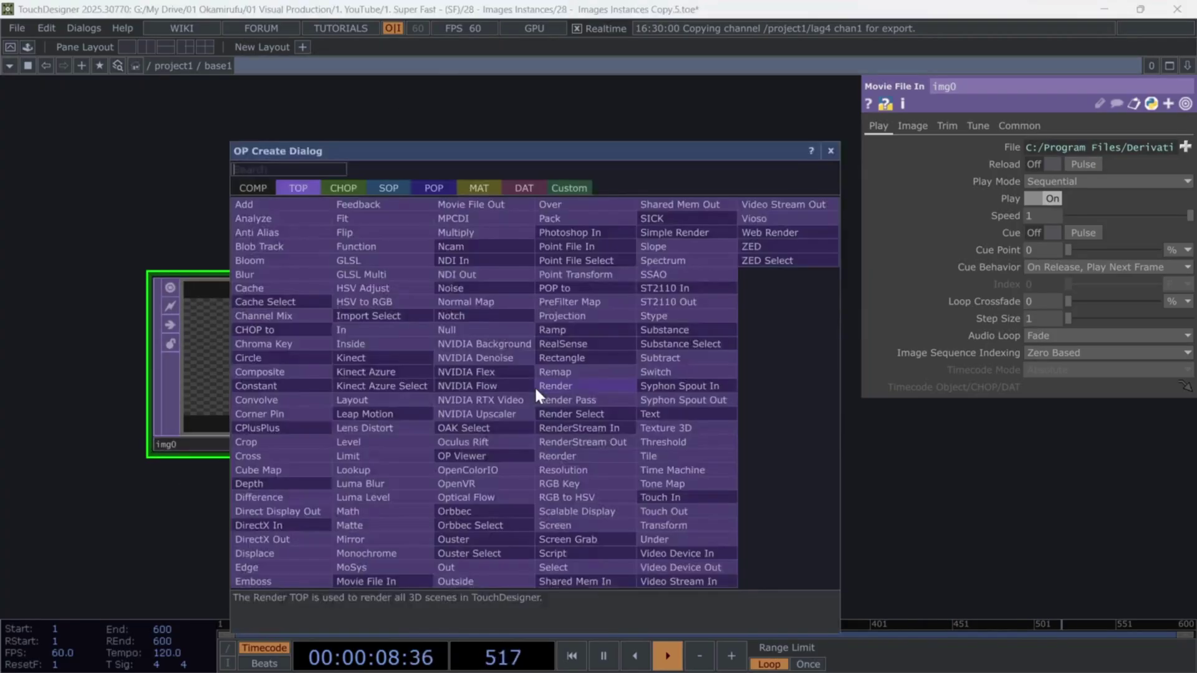
pyautogui.write('fol')
pyautogui.click(523, 191)
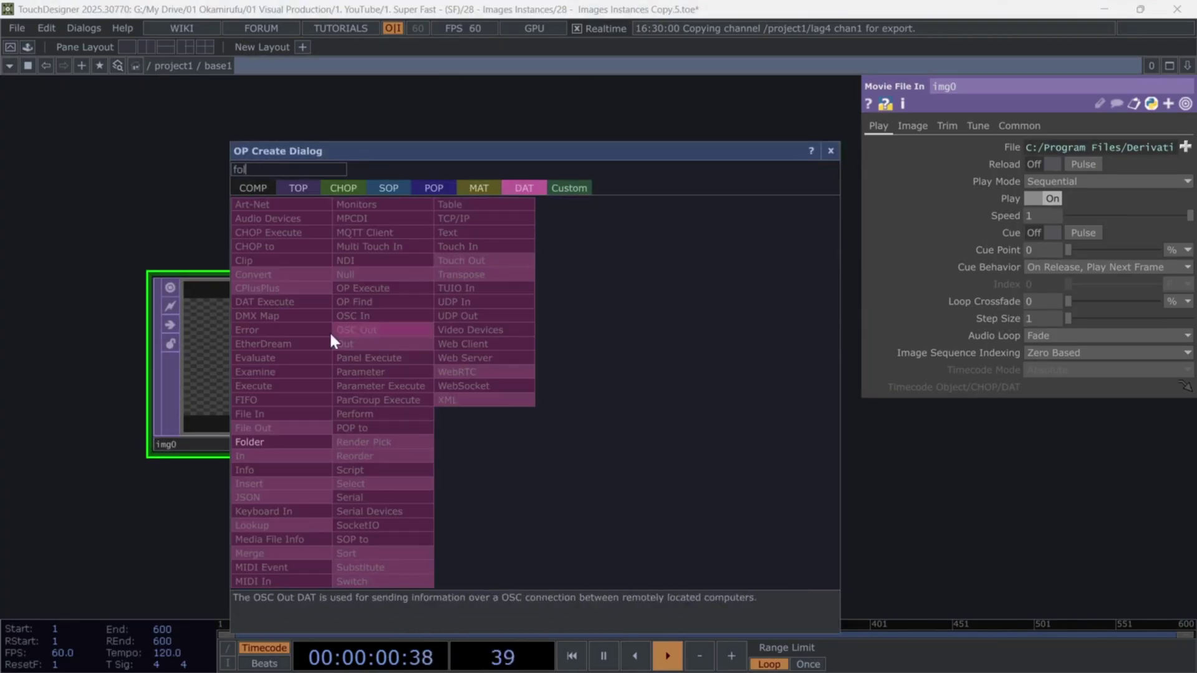
pyautogui.click(272, 440)
pyautogui.click(704, 365)
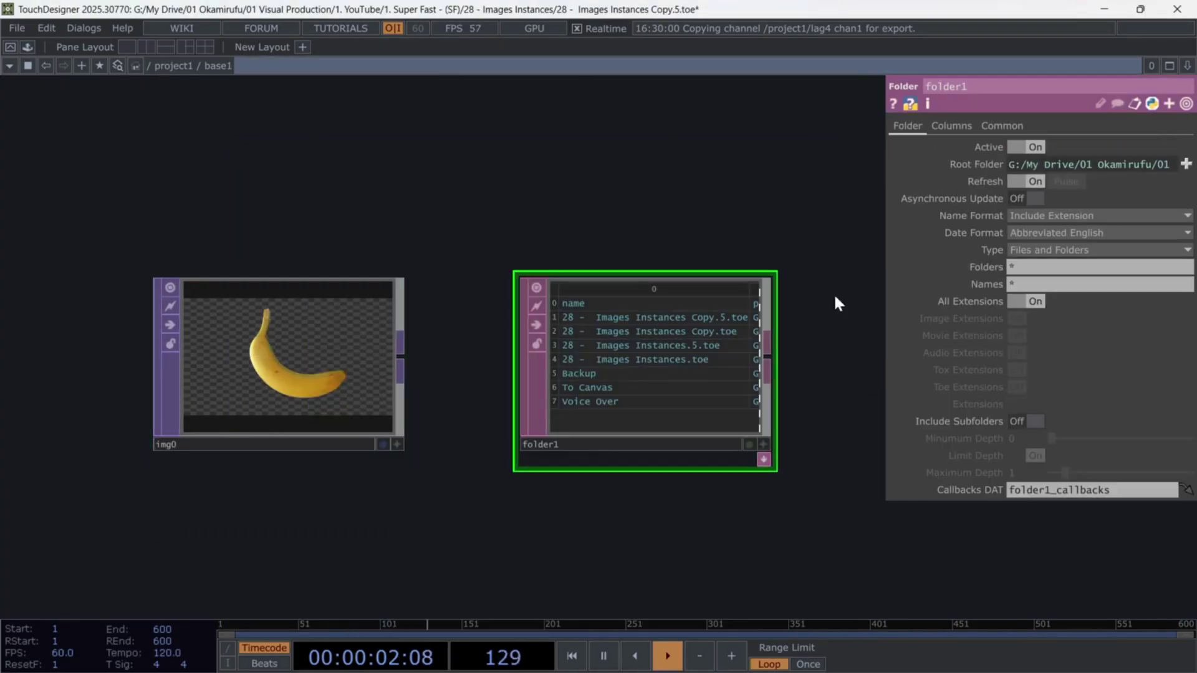
# Set the Folder DAT's root folder to G:\My Drive\01 Okamirufu\00 Global Assets\02 Images.
pyautogui.click(1185, 163)
pyautogui.click(537, 64)
pyautogui.write('G:\\My Drive\\01 Okamirufu\\00 Global Assets\\02 Images')
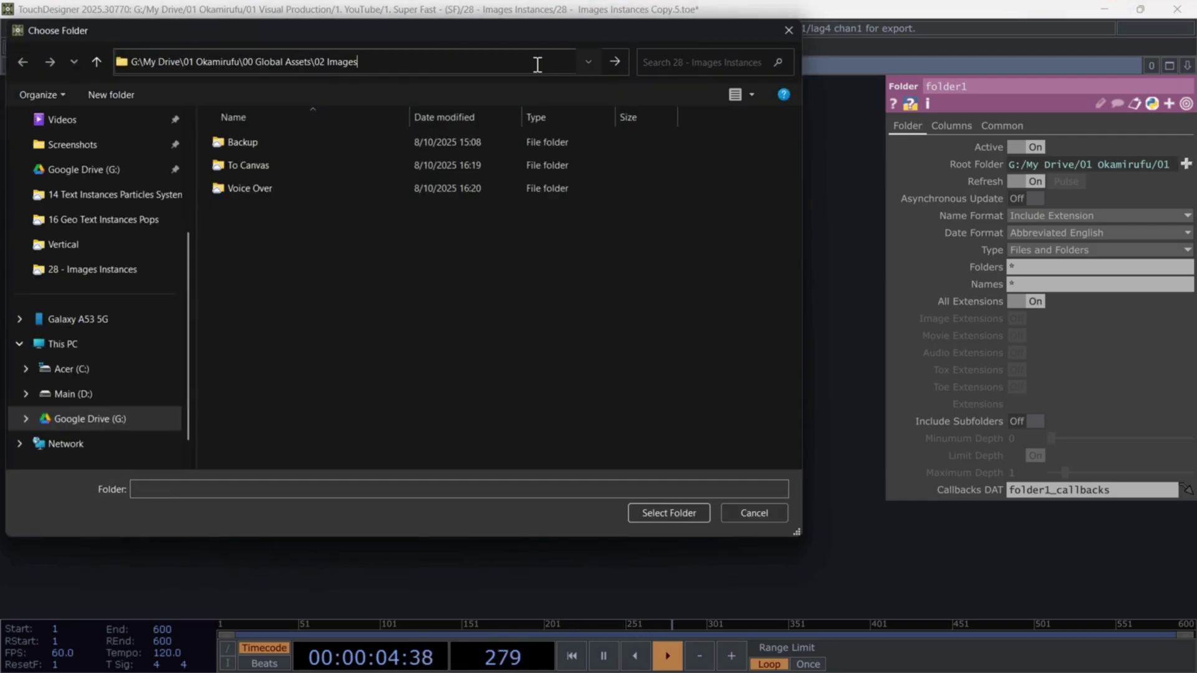
pyautogui.press('Return')
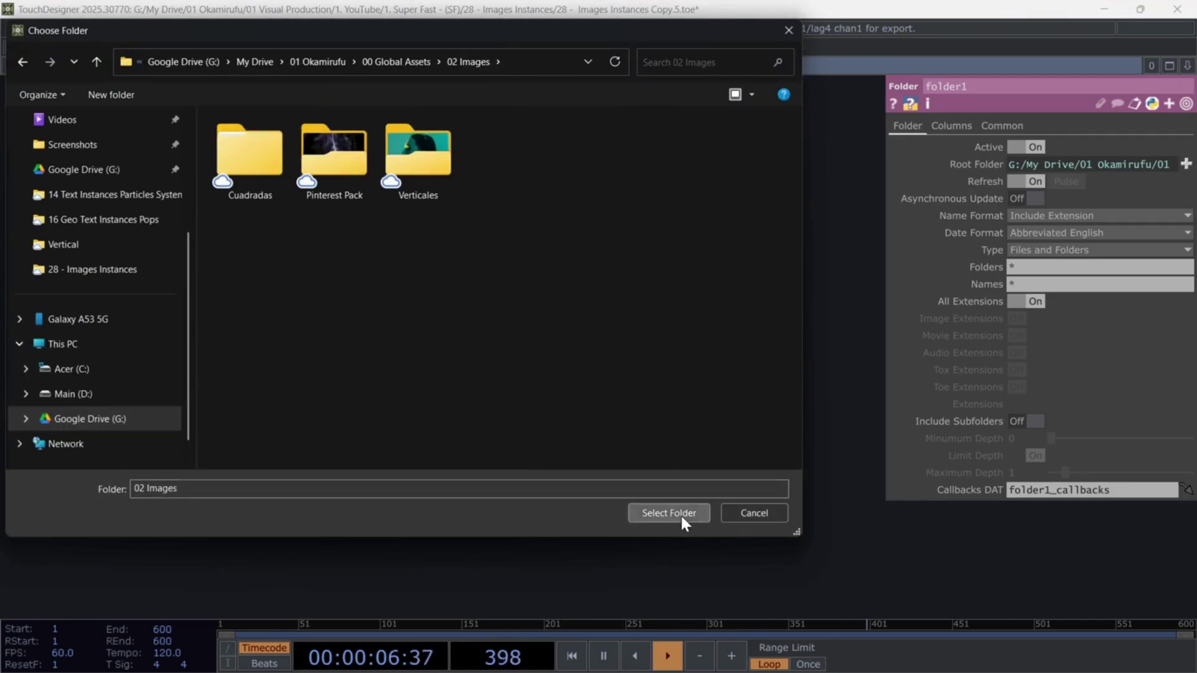
pyautogui.click(669, 513)
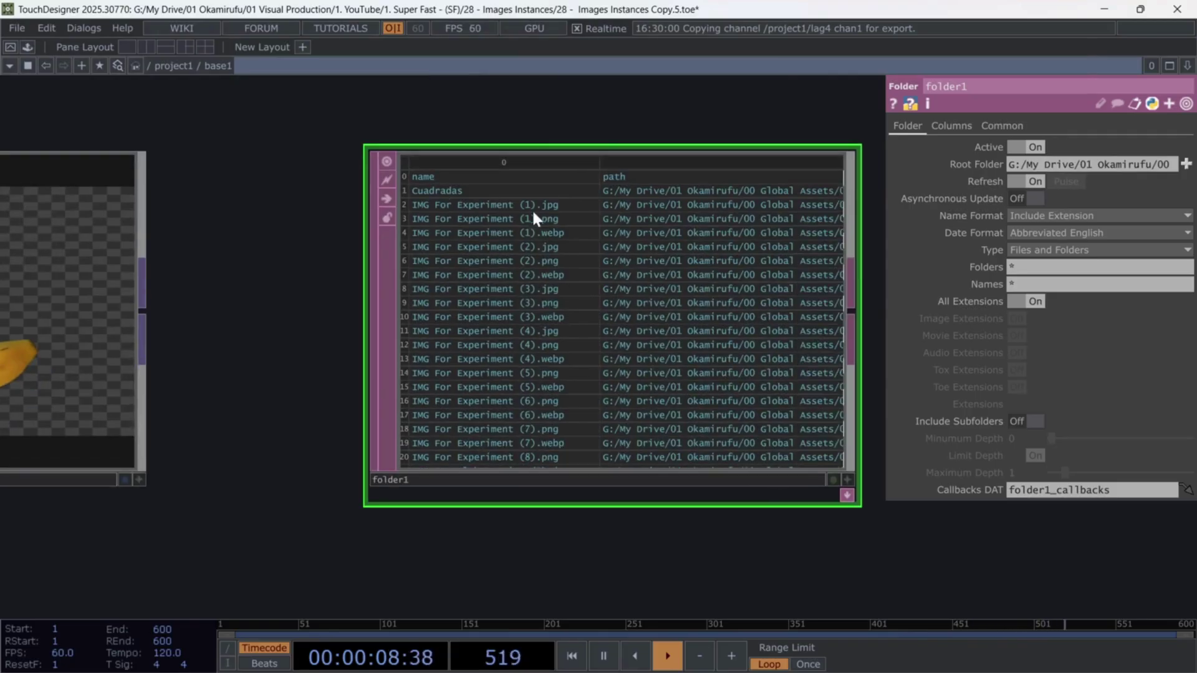
# Add a Select DAT fed by folder1 and place it to the right of the folder table.
pyautogui.scroll(-5, 282, 236)
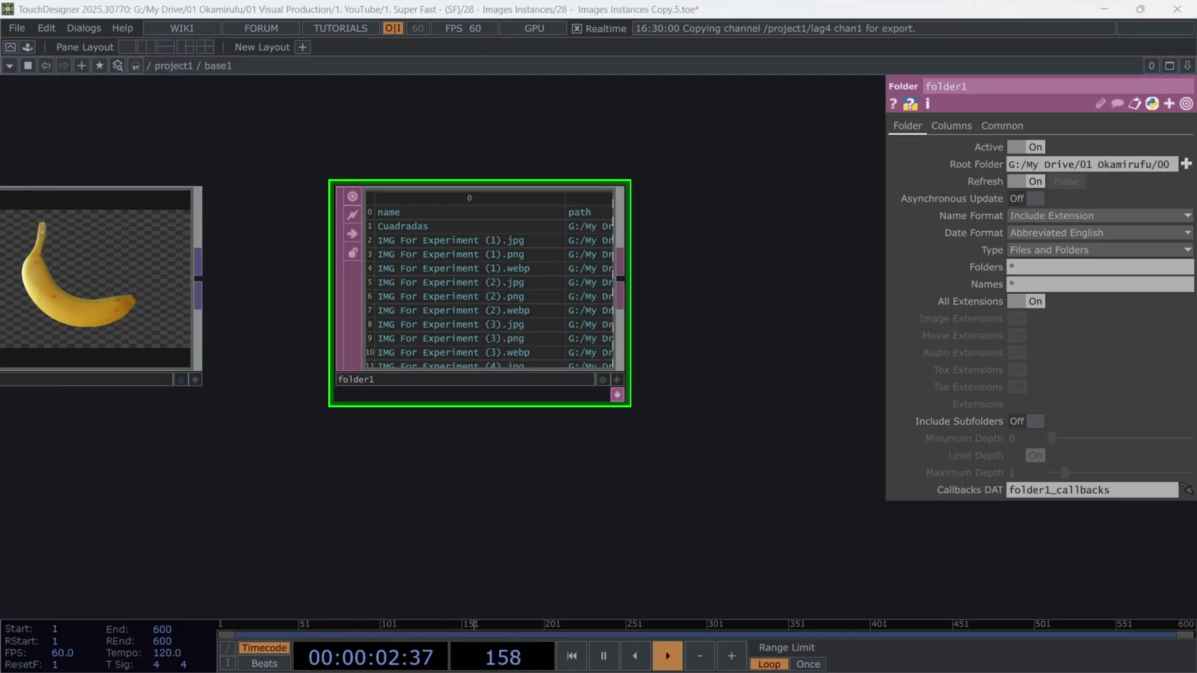
pyautogui.press('Tab')
pyautogui.write('sel')
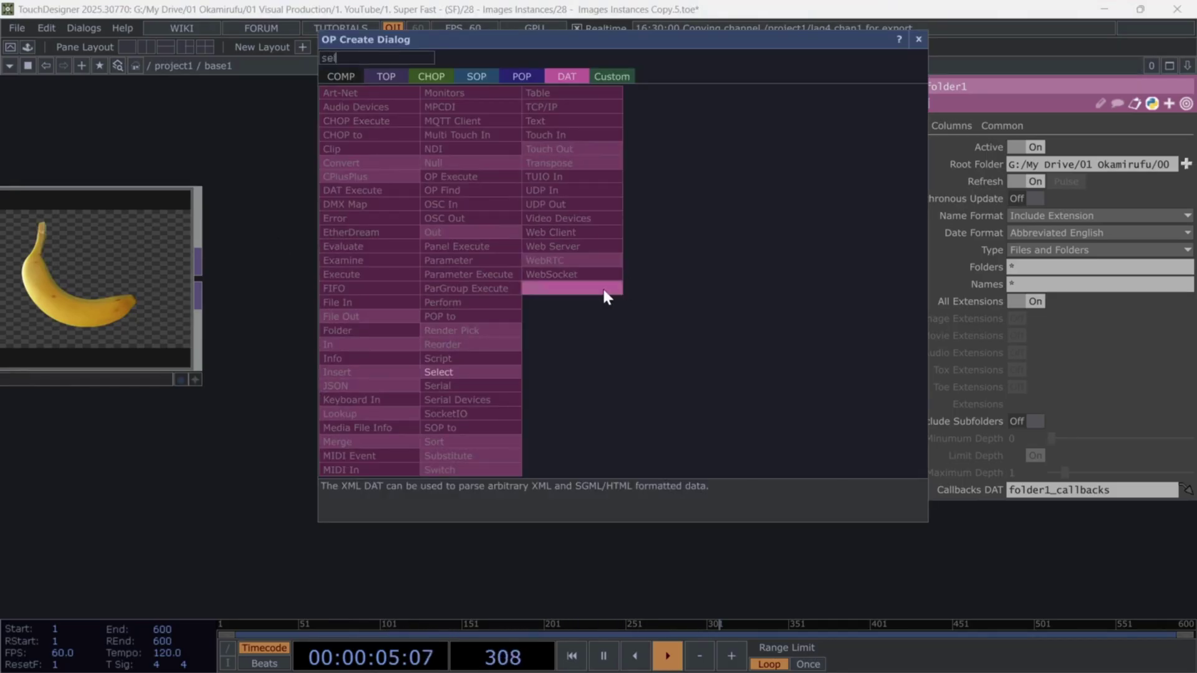
pyautogui.click(474, 372)
pyautogui.click(780, 290)
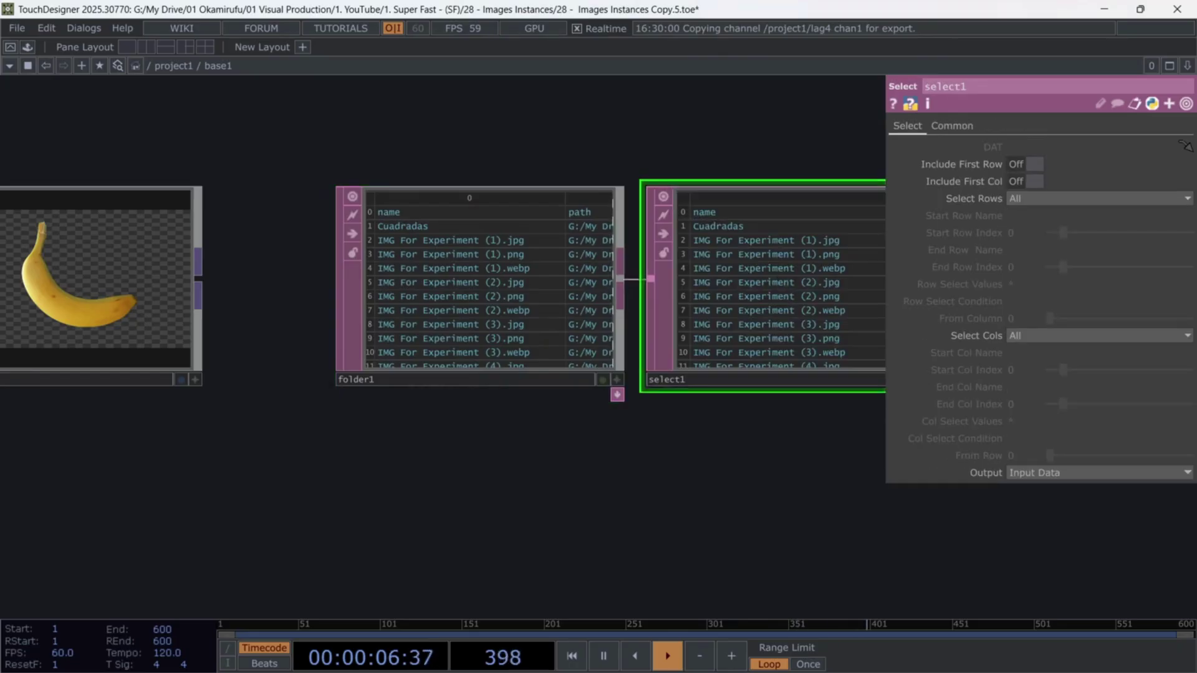
# Set the Select DAT to select rows by Index with Start Row Index 2, and review the filtered file list.
pyautogui.click(1039, 197)
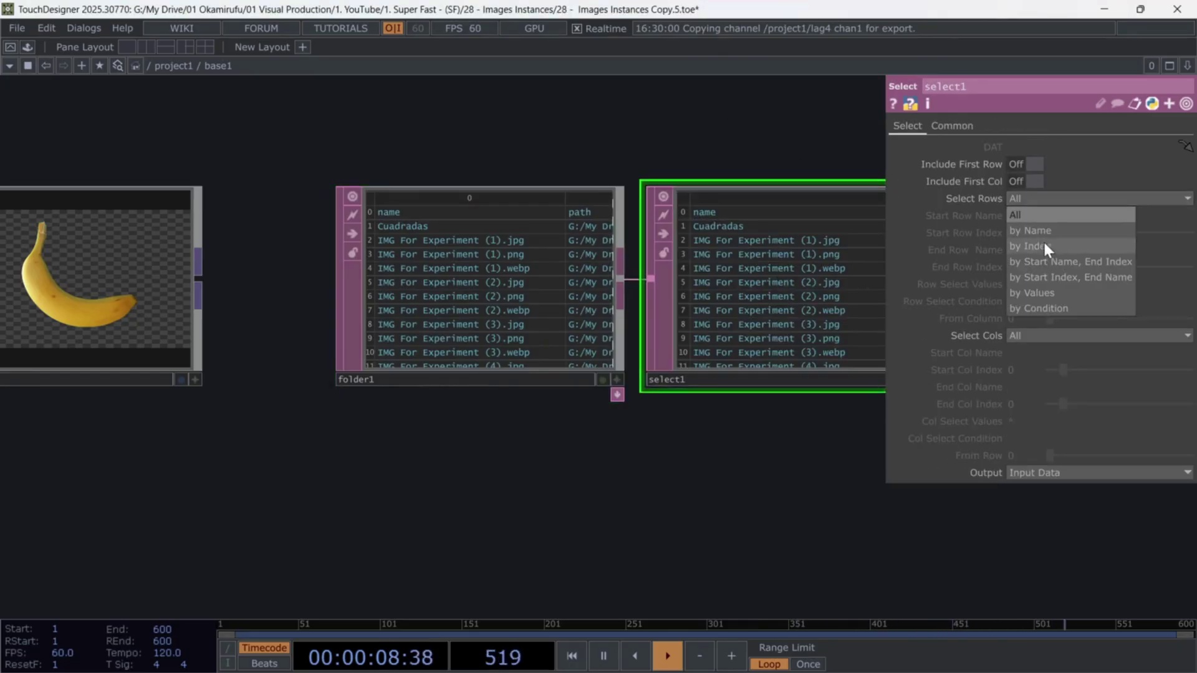
pyautogui.click(1042, 240)
pyautogui.moveTo(825, 140); pyautogui.dragTo(668, 149)
pyautogui.moveTo(665, 242); pyautogui.dragTo(686, 242)
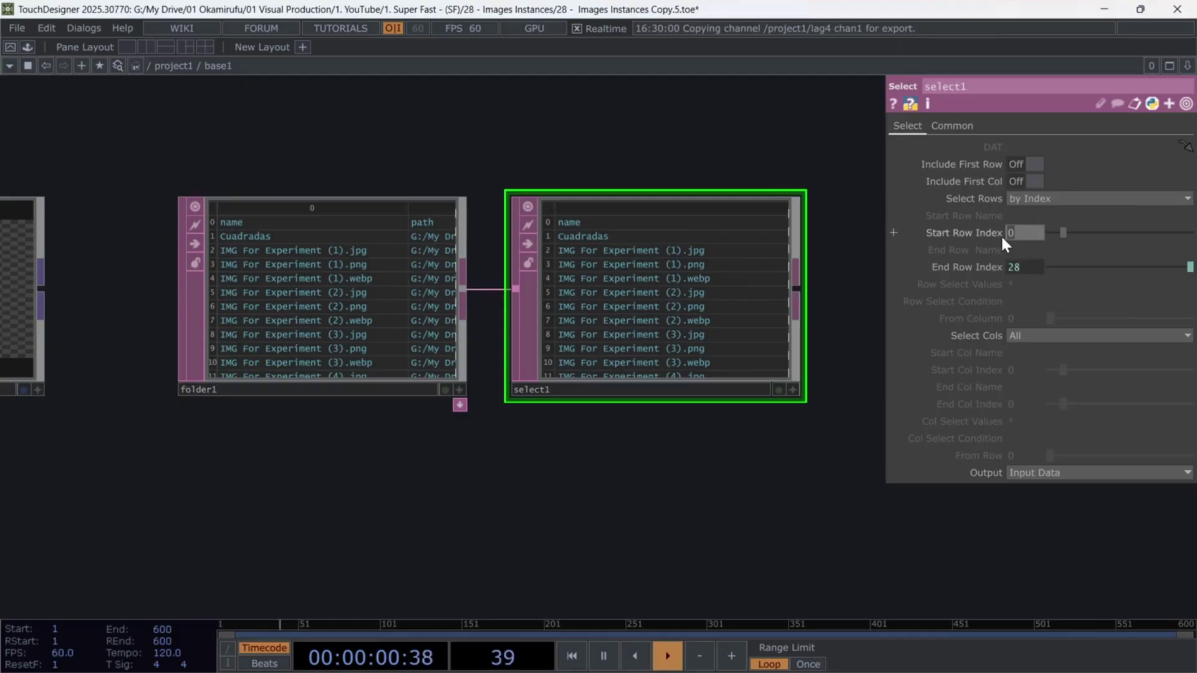
pyautogui.moveTo(1059, 235); pyautogui.dragTo(1084, 235)
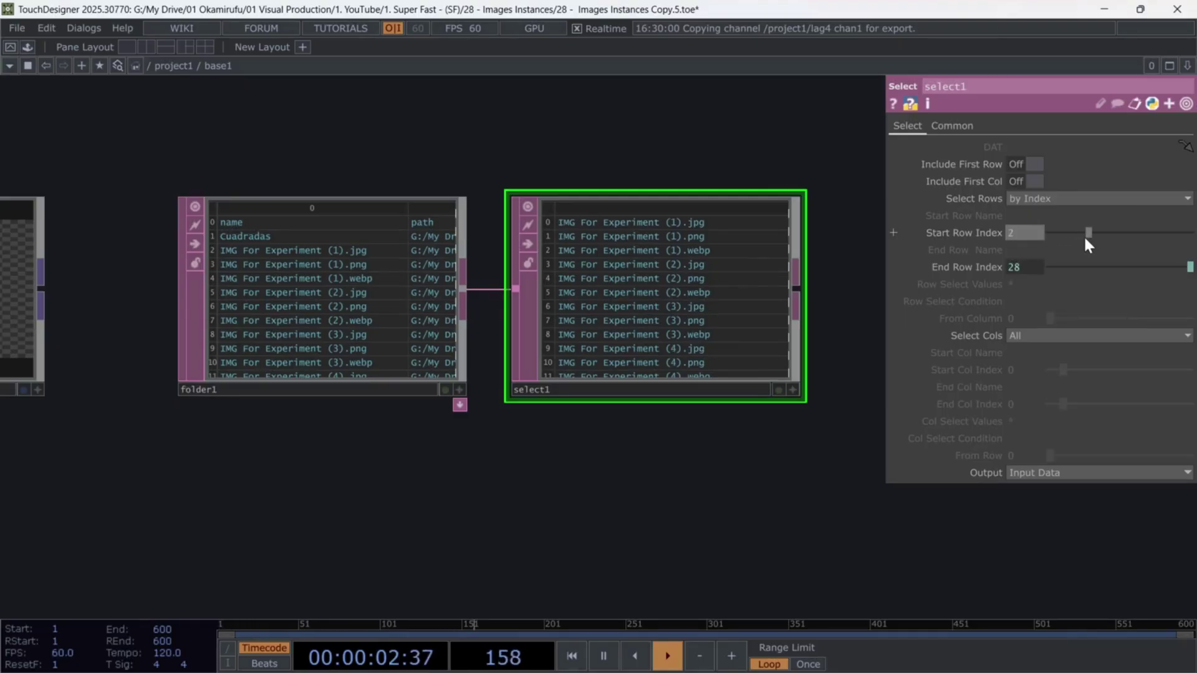
pyautogui.click(792, 389)
pyautogui.scroll(-5, 656, 273)
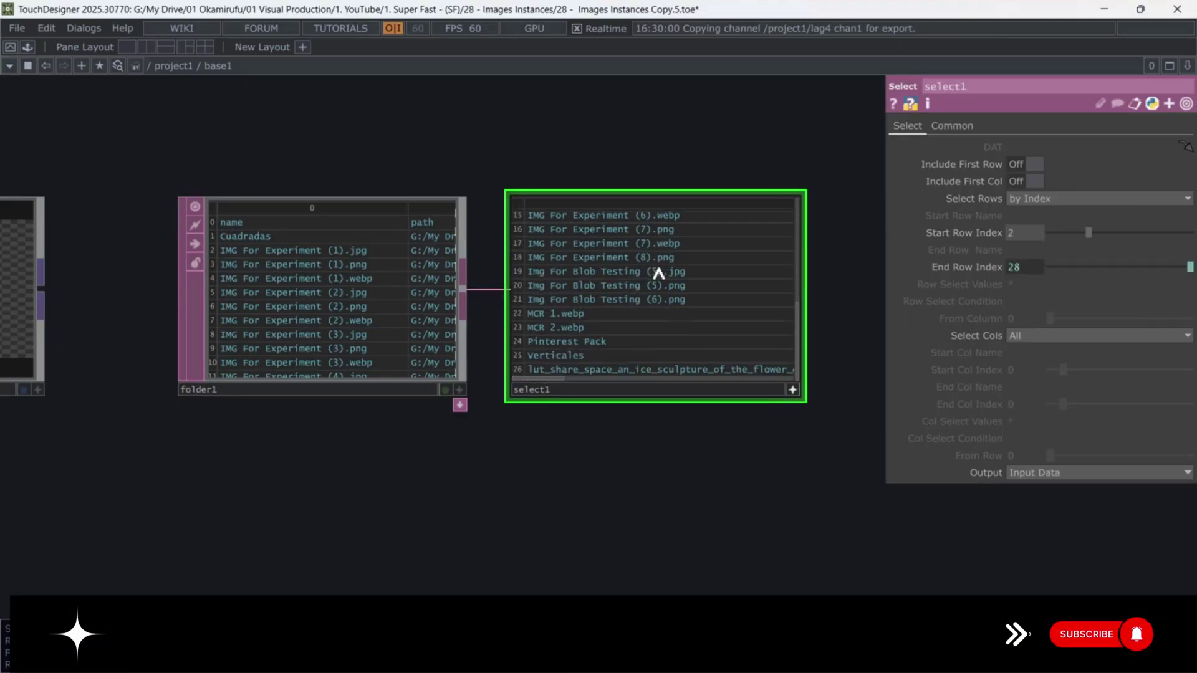
pyautogui.scroll(5, 657, 273)
pyautogui.click(796, 392)
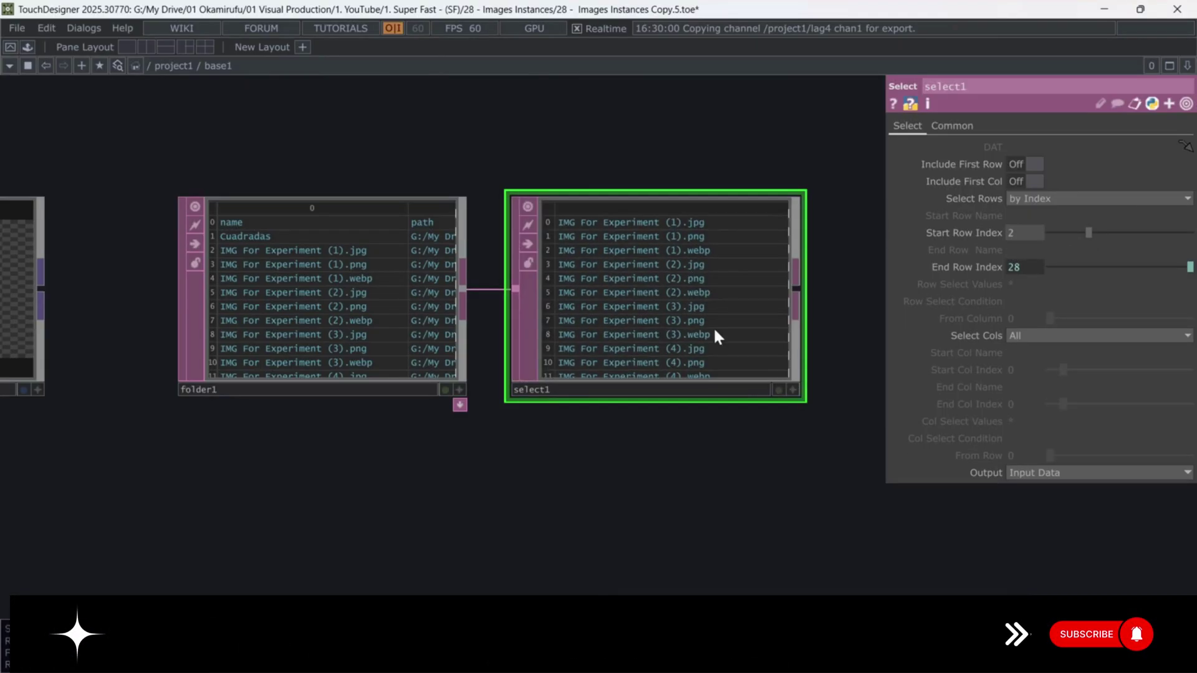
# Move the Select DAT a little further from folder1 and rename it table_filter.
pyautogui.moveTo(714, 328); pyautogui.dragTo(737, 327)
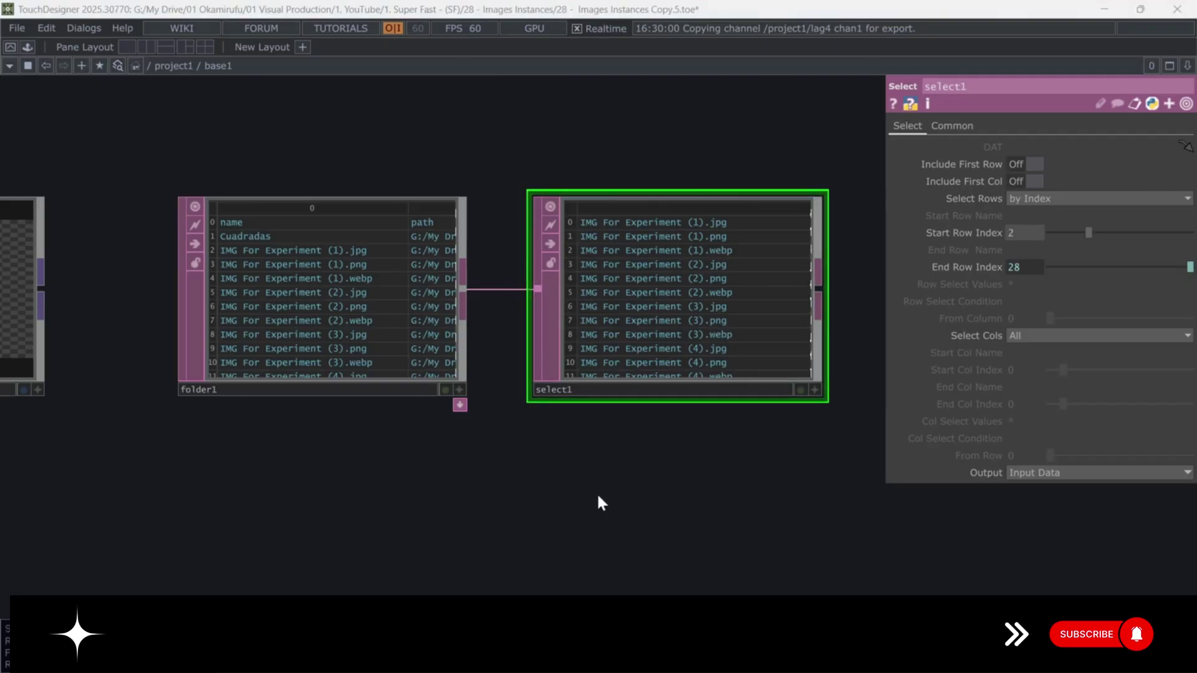
pyautogui.moveTo(599, 502); pyautogui.dragTo(633, 367)
pyautogui.scroll(-3, 633, 371)
pyautogui.moveTo(544, 372); pyautogui.dragTo(563, 408)
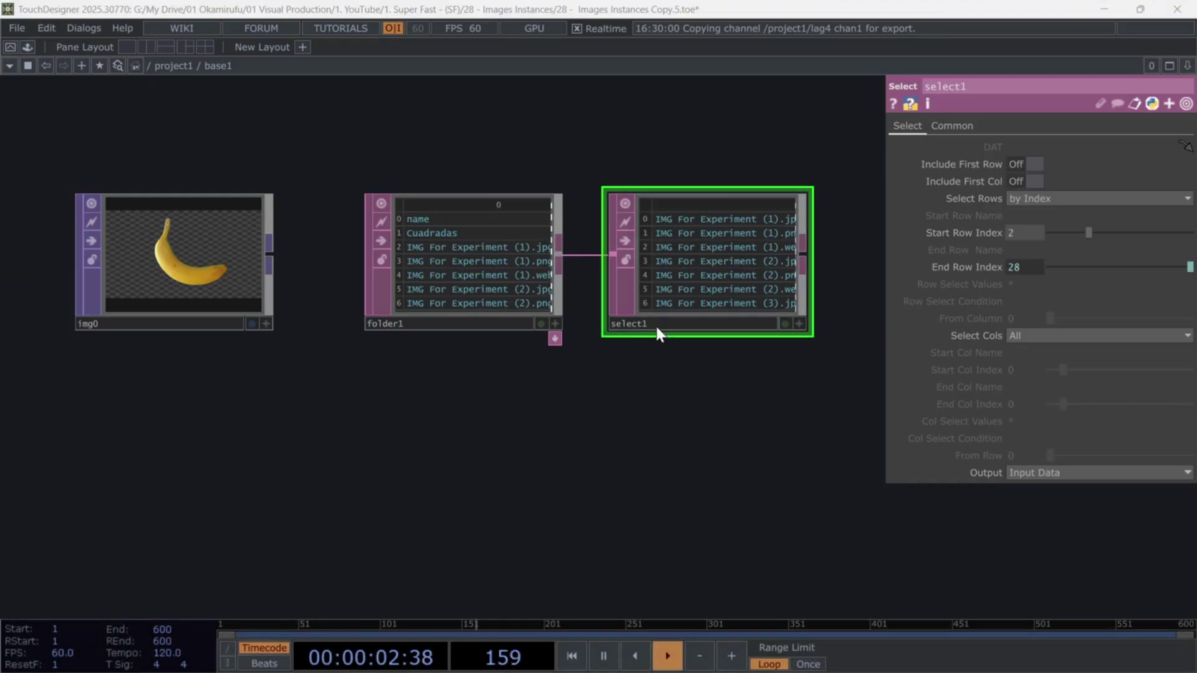
pyautogui.click(656, 324)
pyautogui.write('table_')
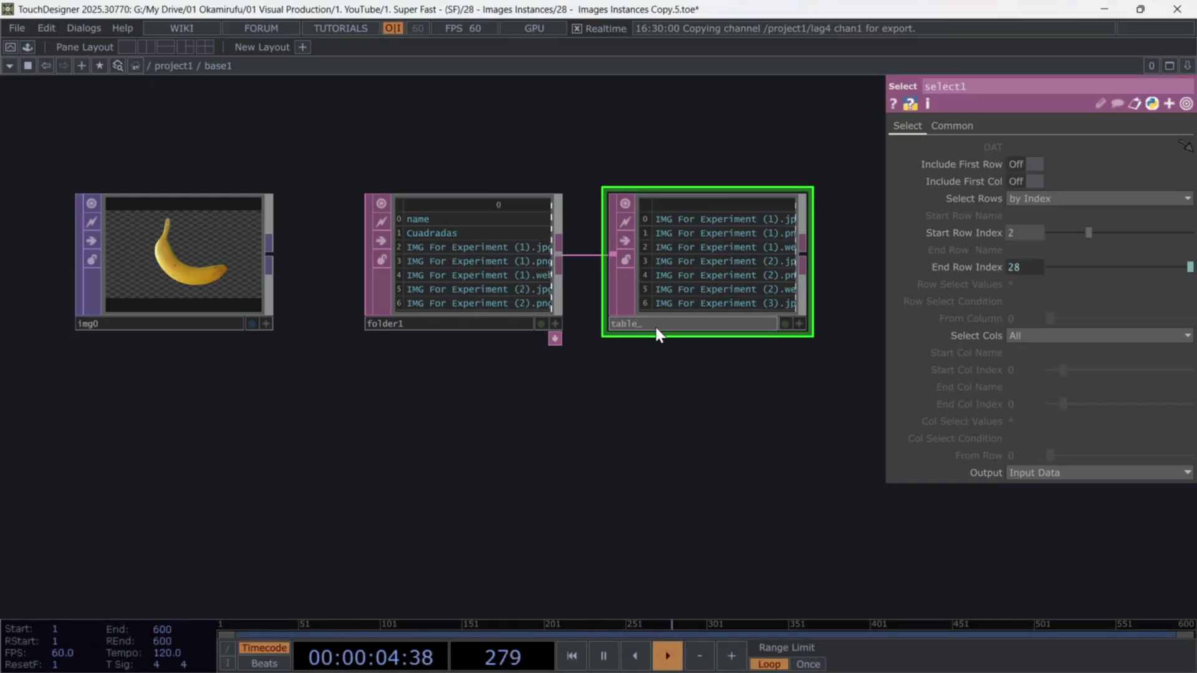
pyautogui.write('r')
pyautogui.click(666, 429)
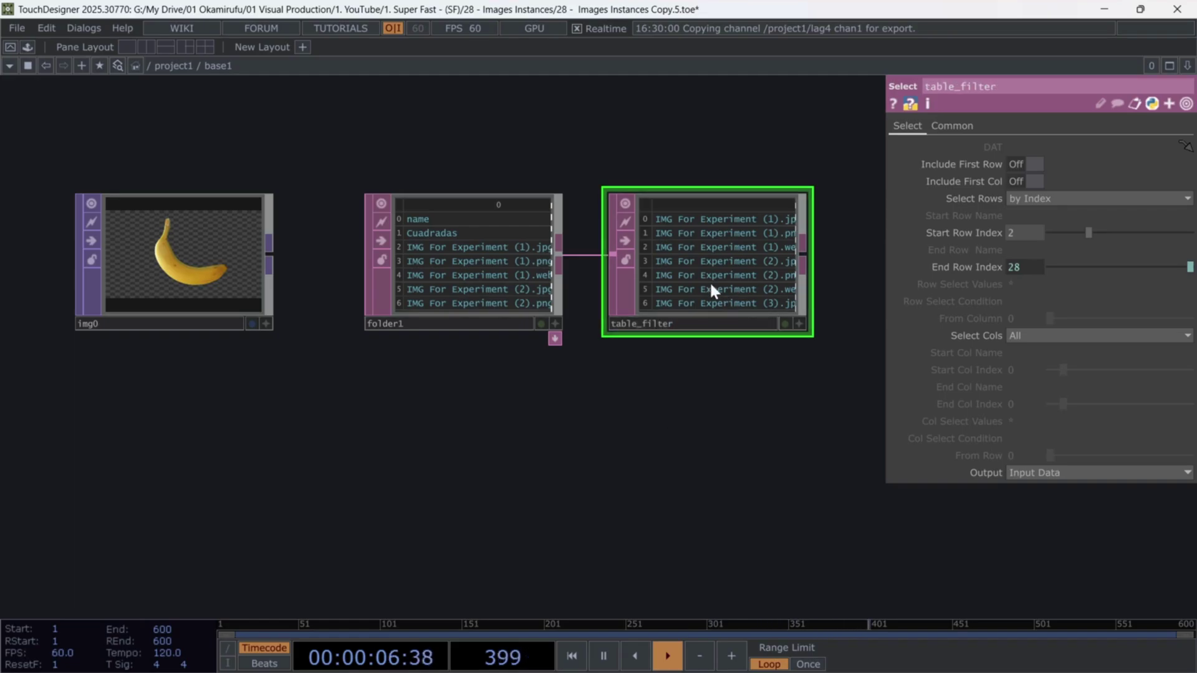
# Set img0's File parameter to the expression op('table_filter')[me.digits, 1] and widen its parameter display.
pyautogui.moveTo(709, 282); pyautogui.dragTo(724, 282)
pyautogui.moveTo(441, 457); pyautogui.dragTo(369, 498)
pyautogui.click(394, 248)
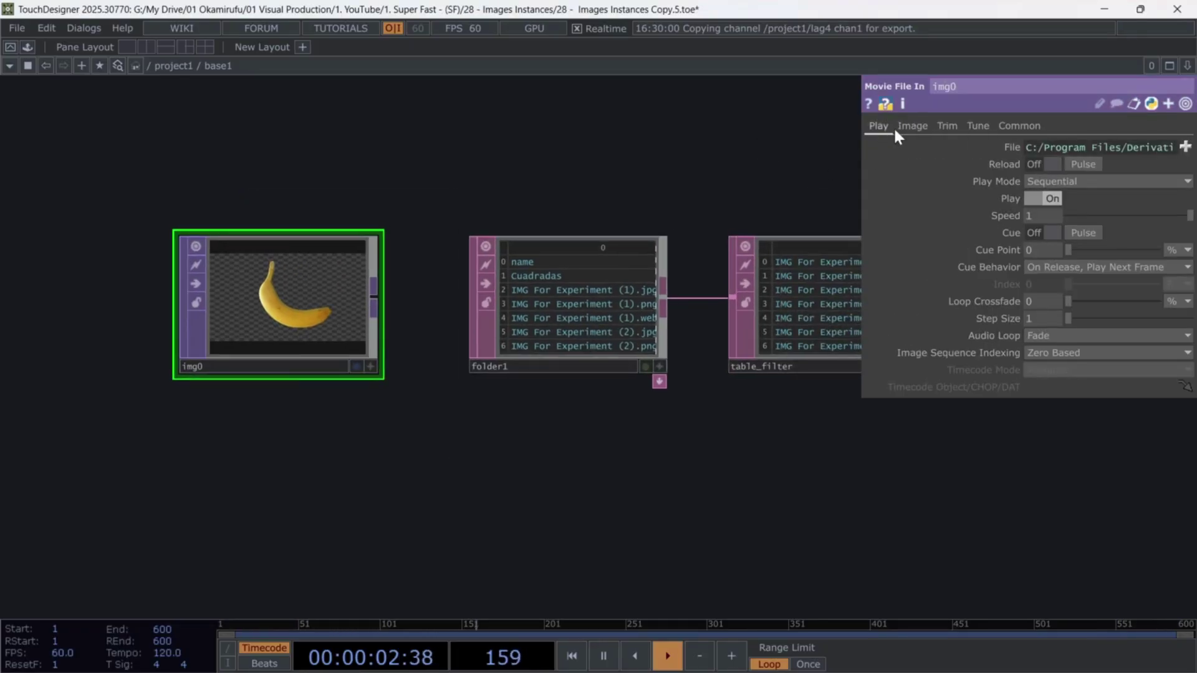
pyautogui.click(1061, 147)
pyautogui.click(1073, 165)
pyautogui.hotkey('ctrl', 'a')
pyautogui.write("op('table_filter')[me.digits, 1]")
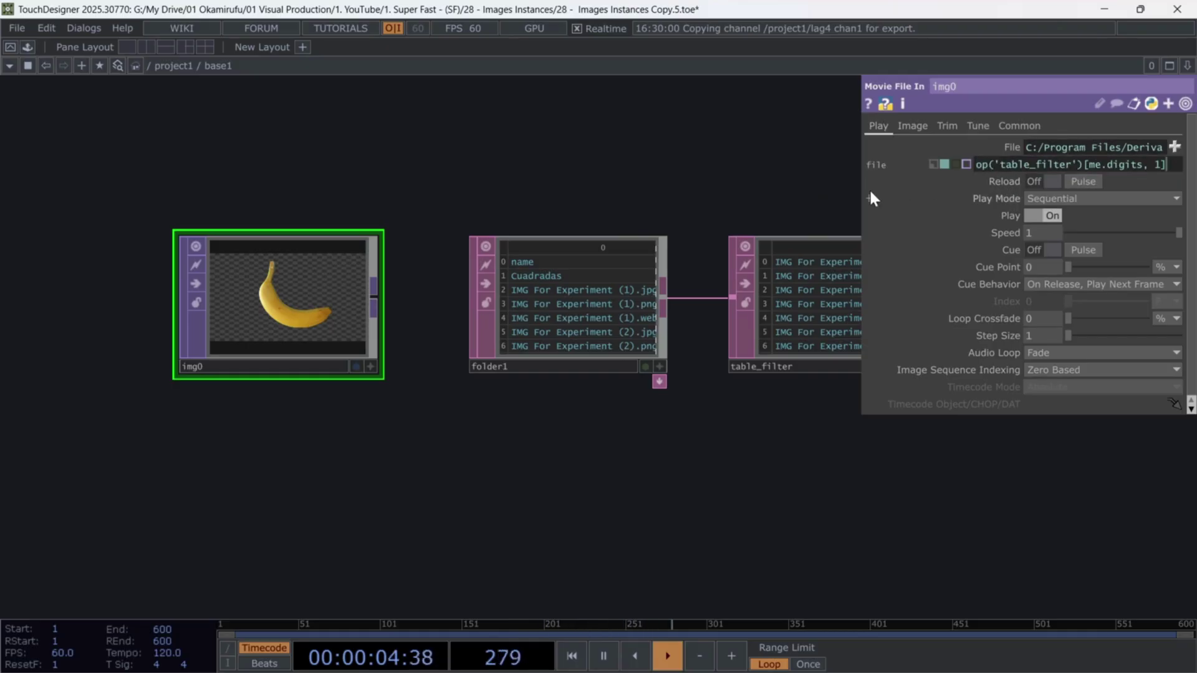
pyautogui.moveTo(861, 200); pyautogui.dragTo(765, 205)
pyautogui.click(1004, 147)
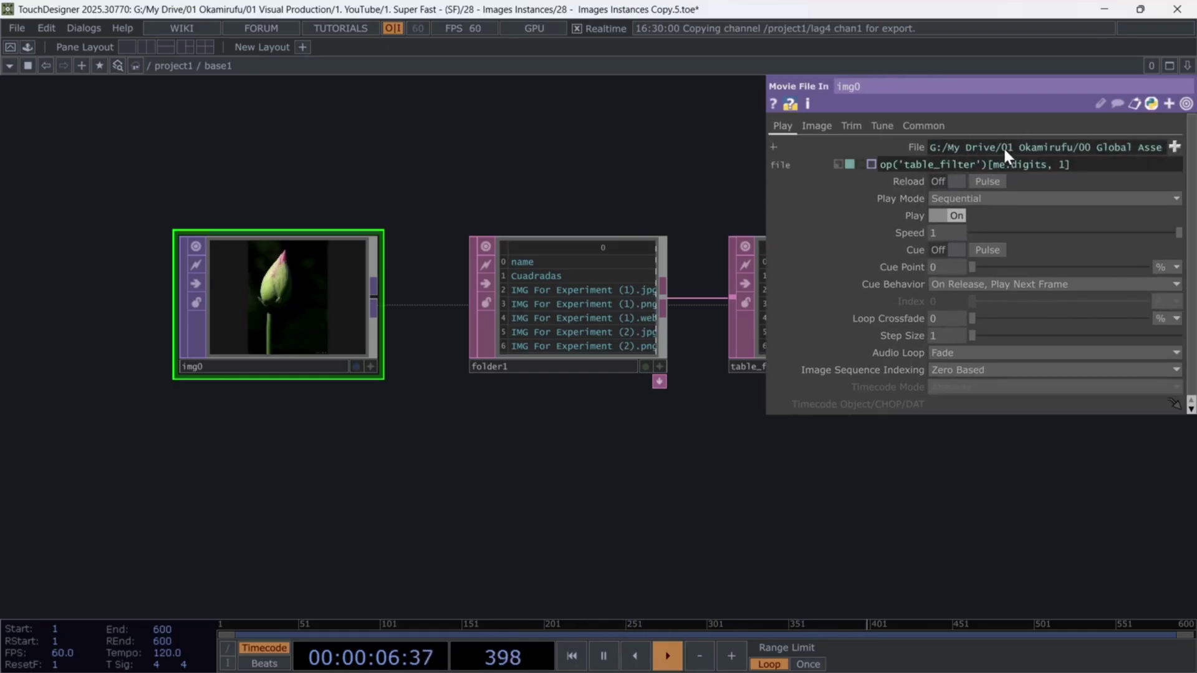
# Examine how the table_filter reference and the me.digits row index in img0's file expression relate to the filtered table.
pyautogui.moveTo(1077, 164); pyautogui.dragTo(855, 166)
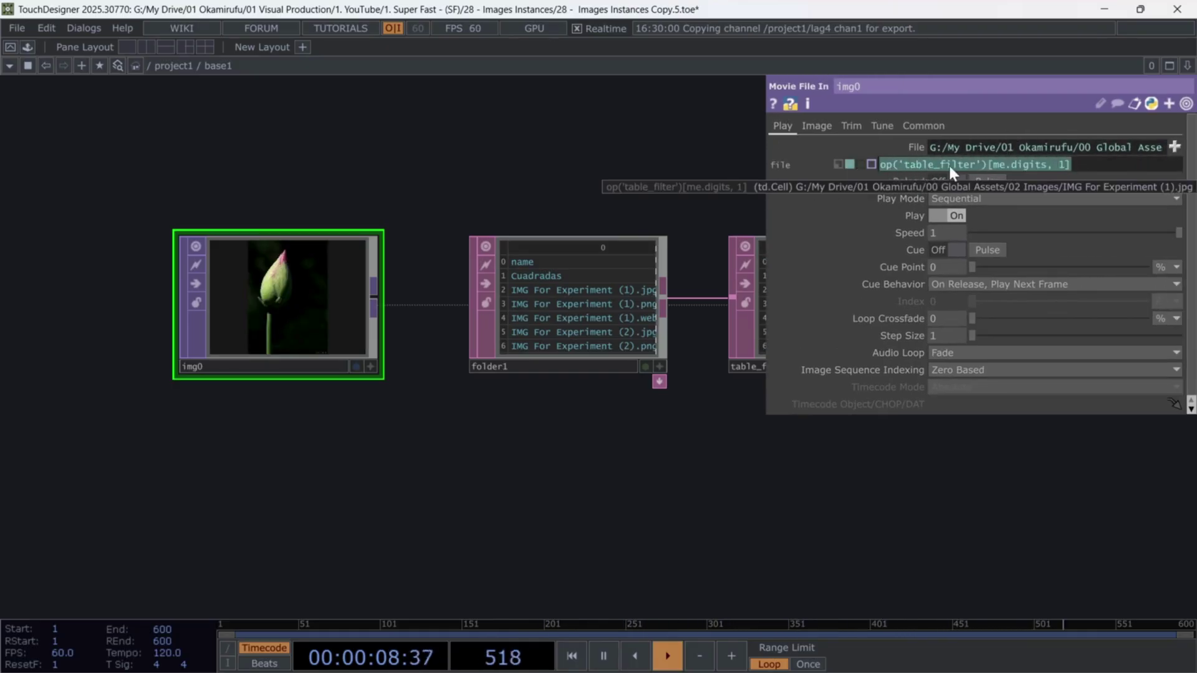
pyautogui.click(980, 164)
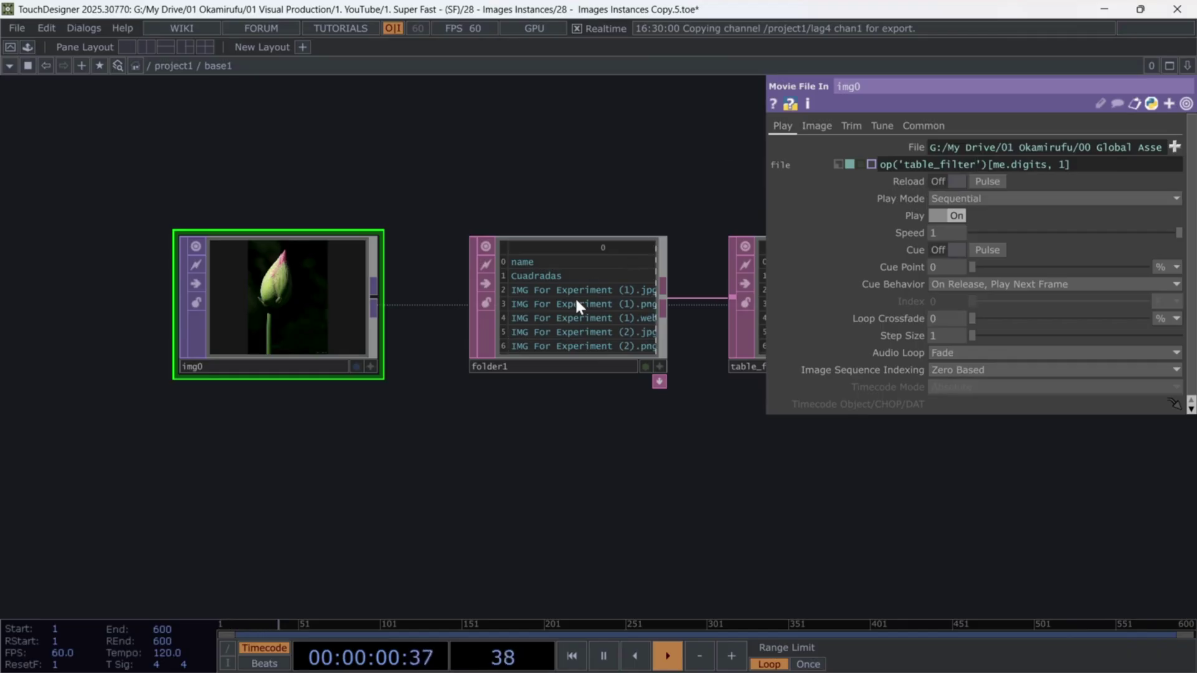
pyautogui.scroll(2, 574, 304)
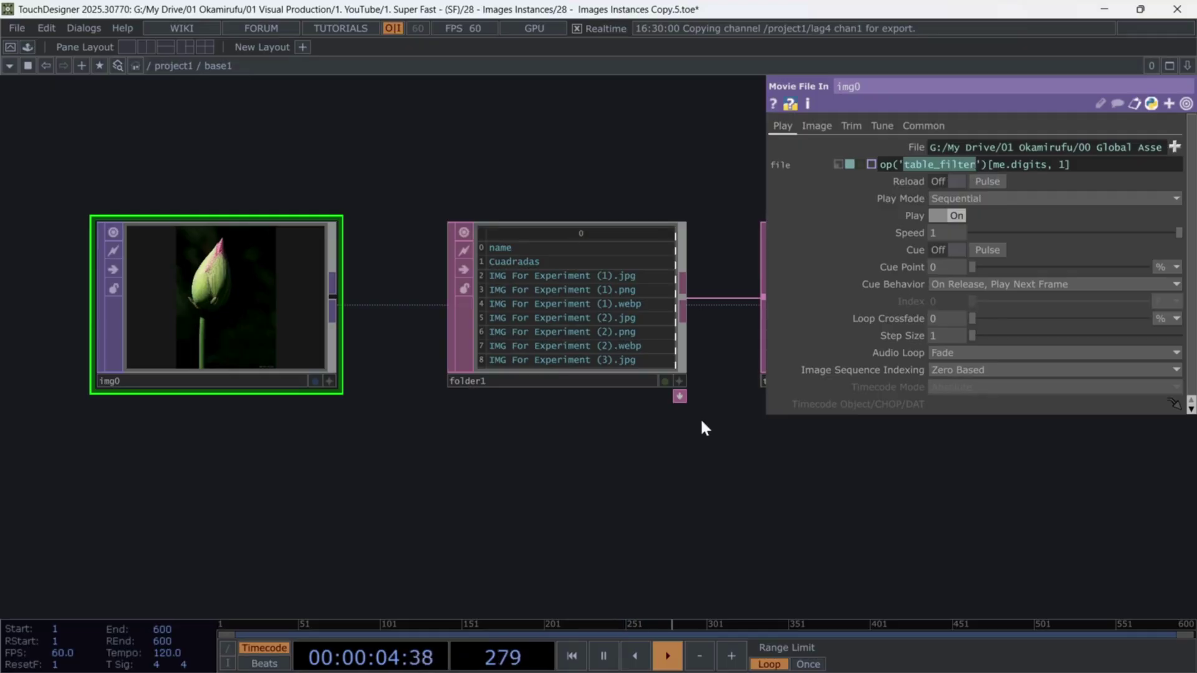
pyautogui.moveTo(881, 164); pyautogui.dragTo(933, 165)
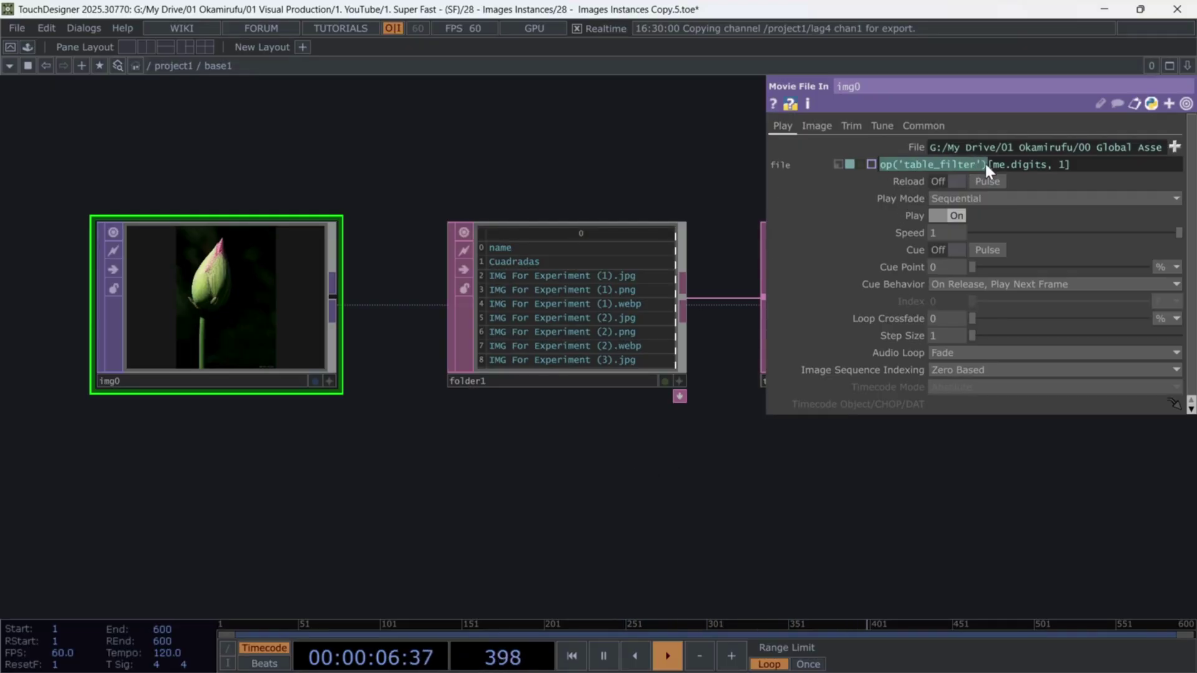
pyautogui.moveTo(739, 499); pyautogui.dragTo(552, 496)
pyautogui.click(667, 331)
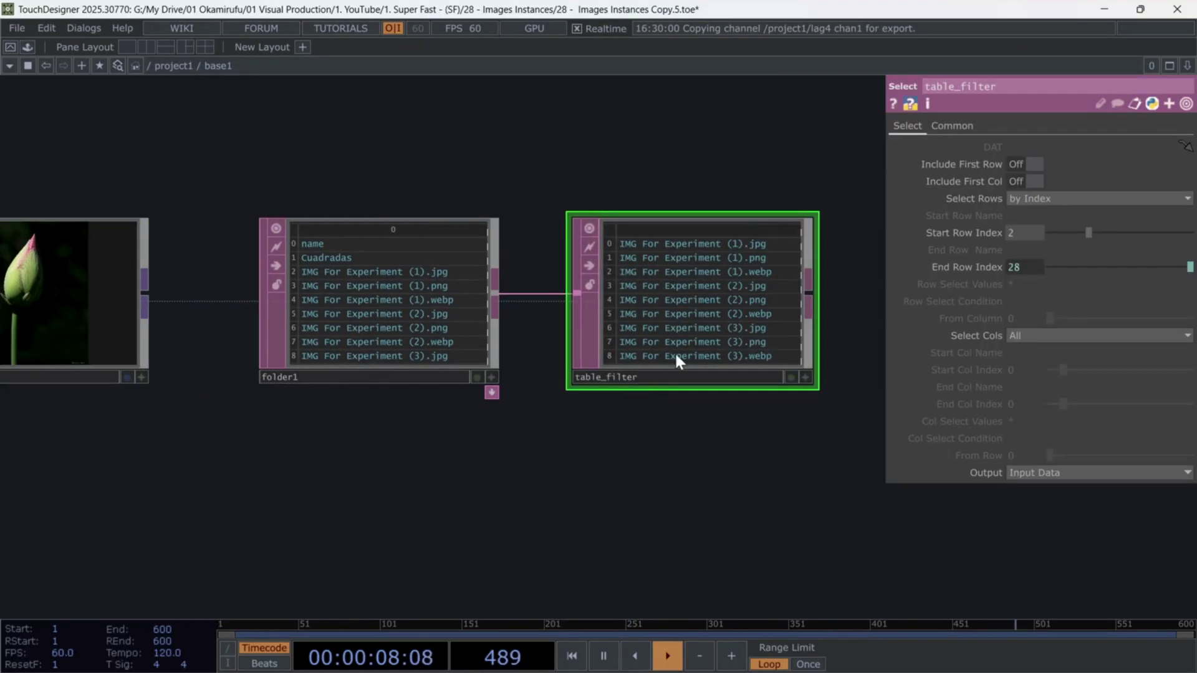
pyautogui.click(102, 279)
pyautogui.click(1012, 147)
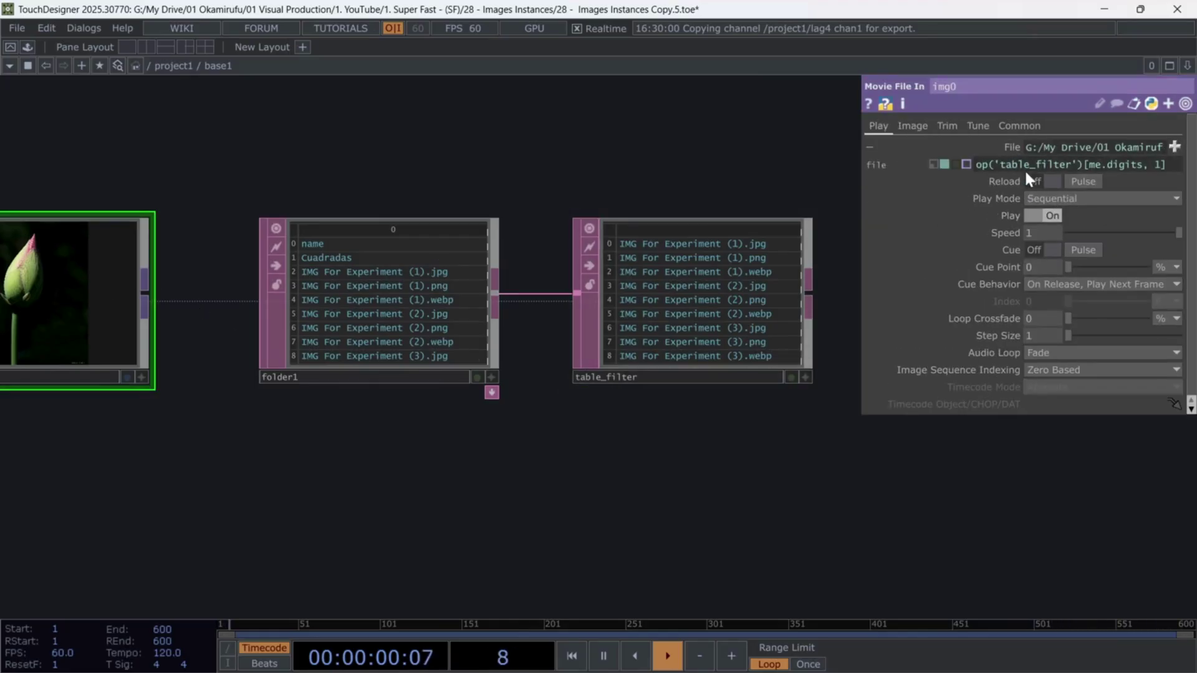
pyautogui.doubleClick(1094, 164)
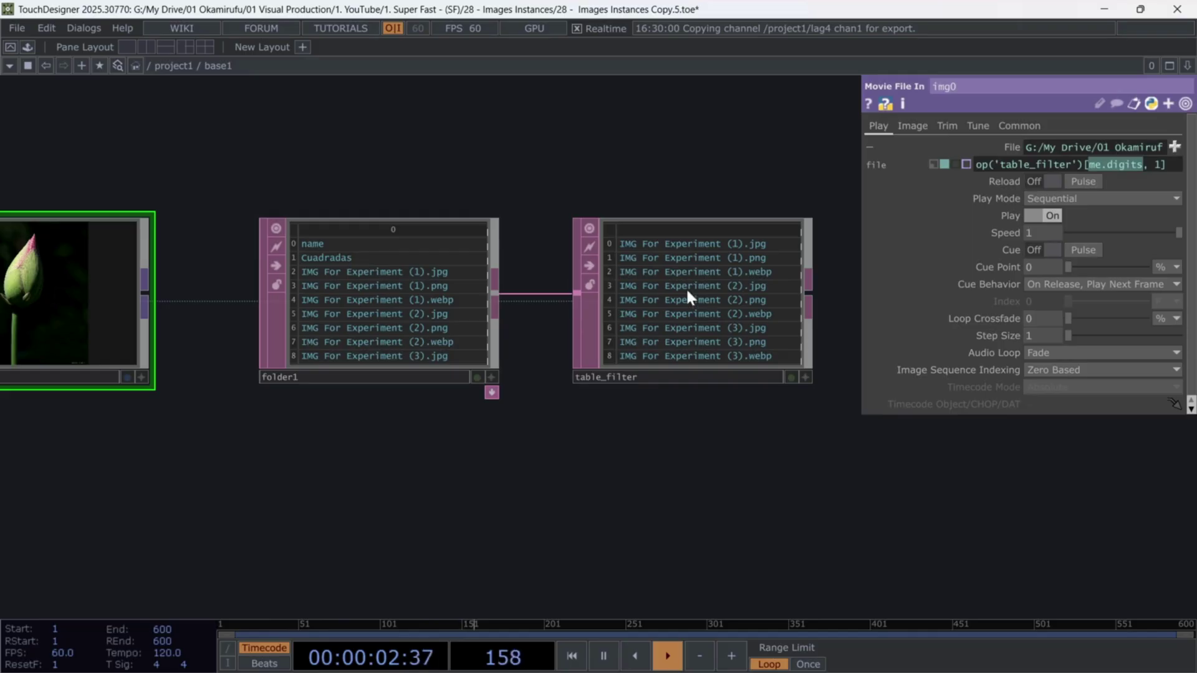
pyautogui.scroll(3, 719, 284)
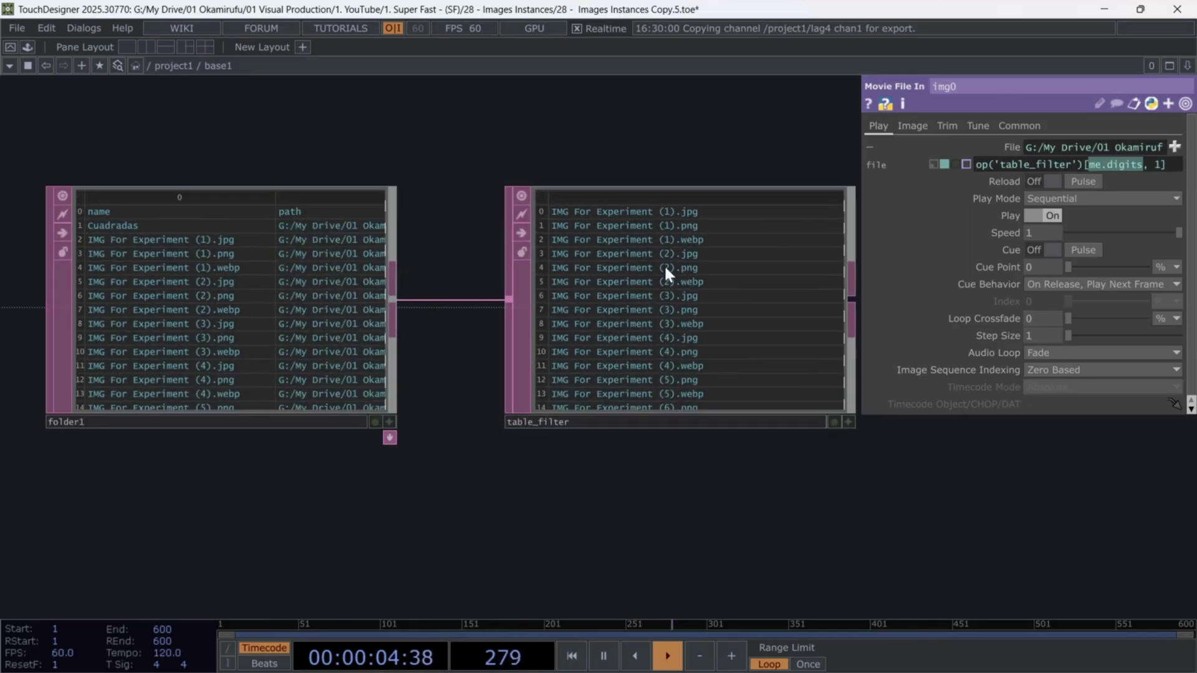
# Examine the column index 1 in the expression and view the path column inside table_filter.
pyautogui.click(1160, 164)
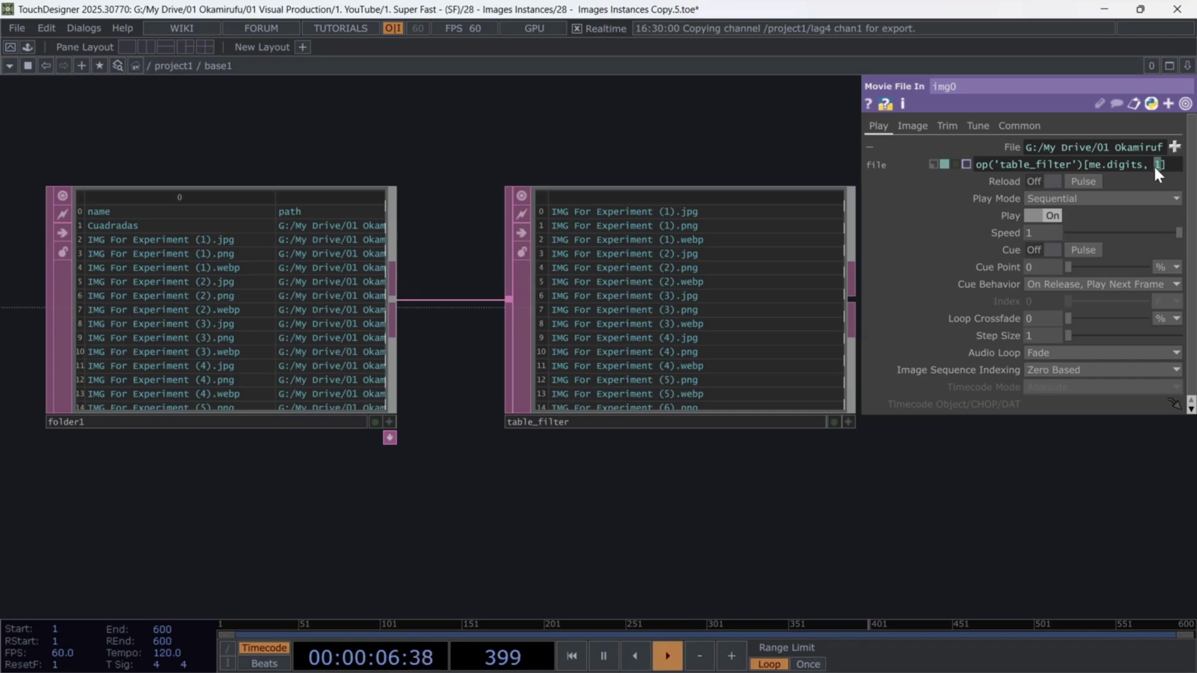
pyautogui.moveTo(835, 499); pyautogui.dragTo(708, 508)
pyautogui.click(719, 430)
pyautogui.moveTo(430, 420); pyautogui.dragTo(559, 425)
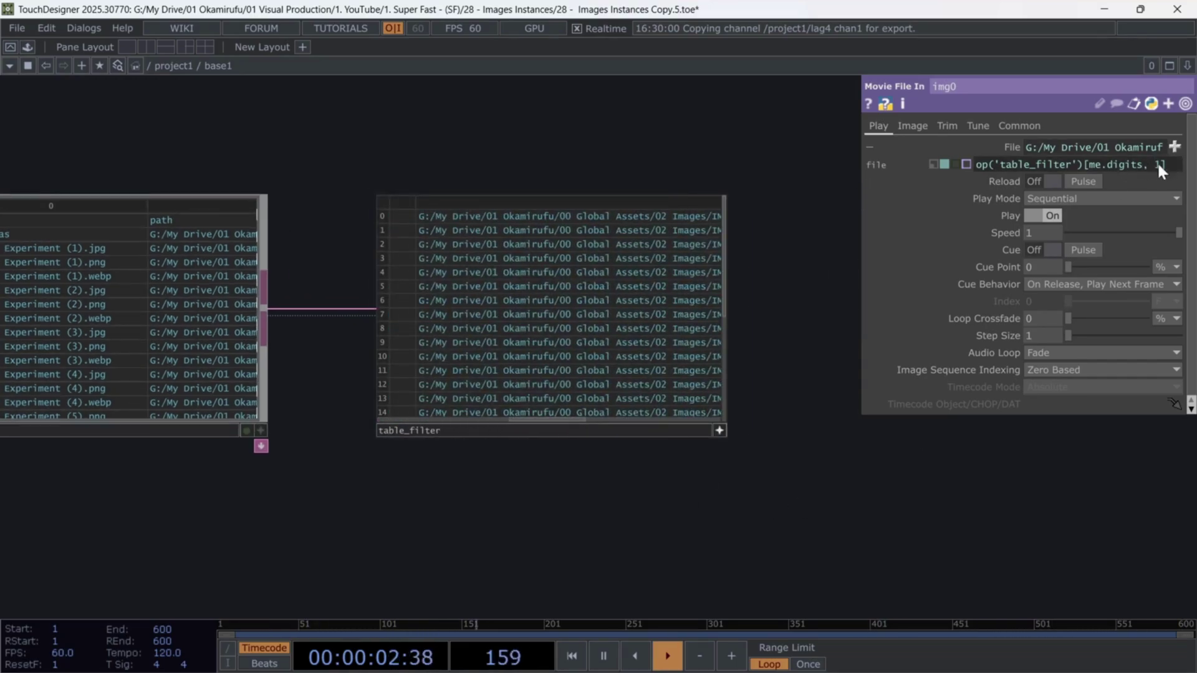
pyautogui.click(720, 429)
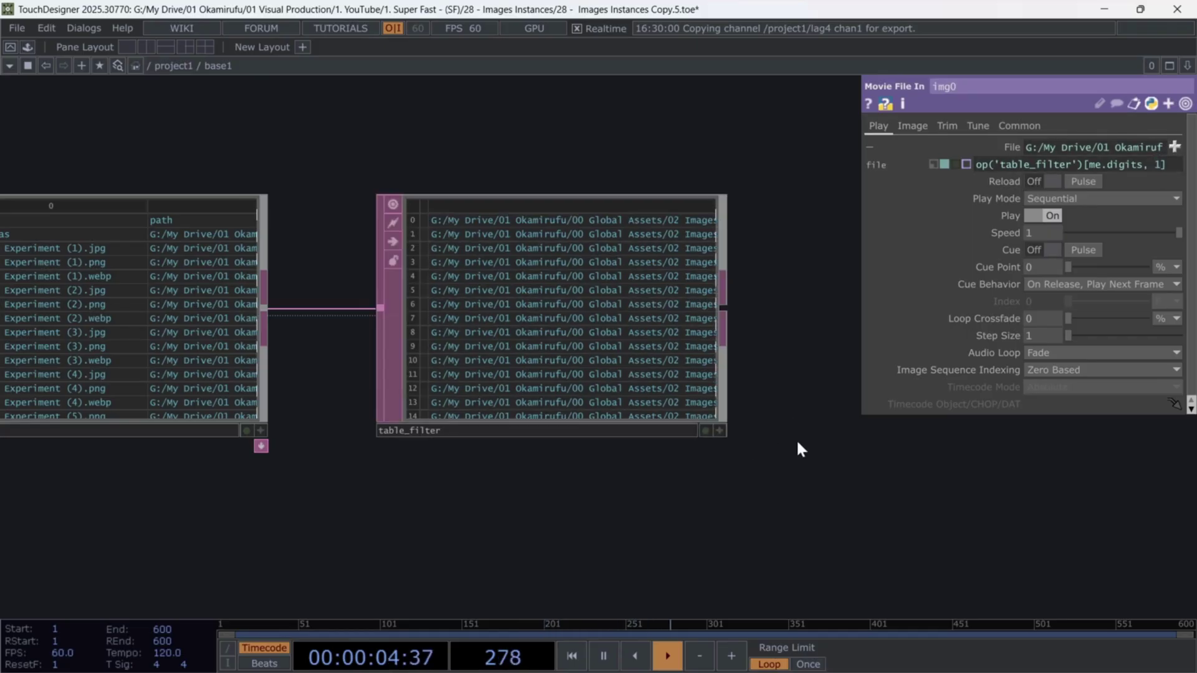
# Add a Replicator COMP to the base1 network and place it below img0.
pyautogui.scroll(-3, 795, 438)
pyautogui.scroll(-3, 795, 440)
pyautogui.moveTo(699, 512); pyautogui.dragTo(554, 340)
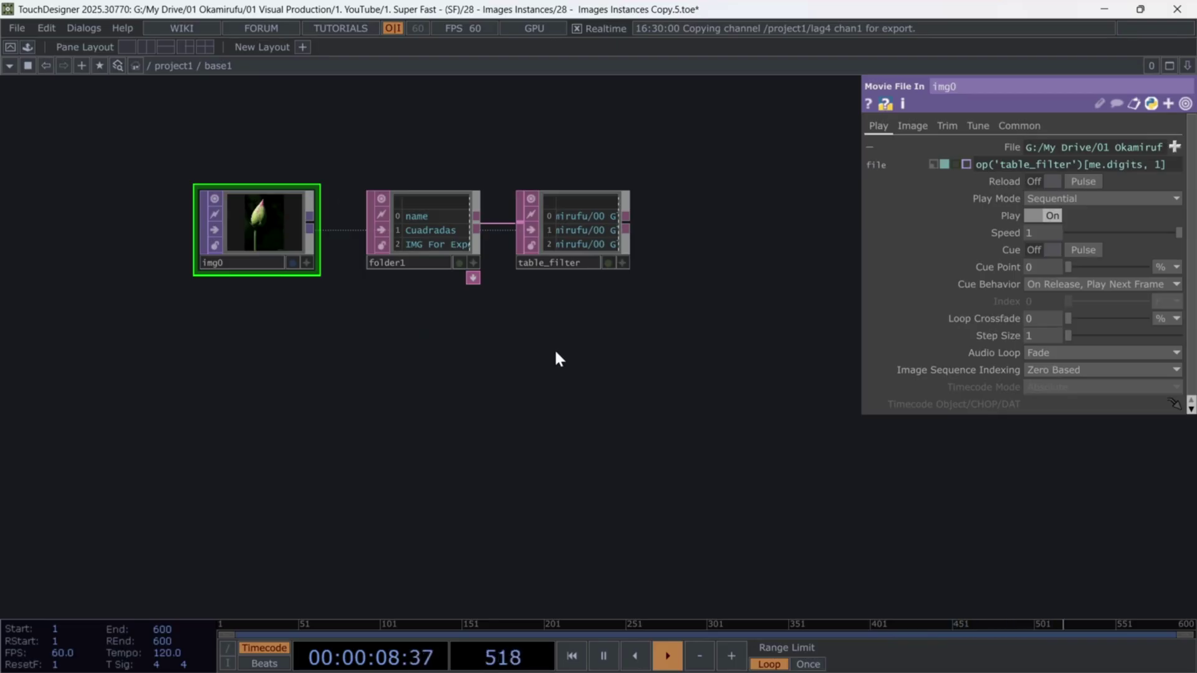
pyautogui.scroll(1, 351, 373)
pyautogui.moveTo(351, 372); pyautogui.dragTo(387, 403)
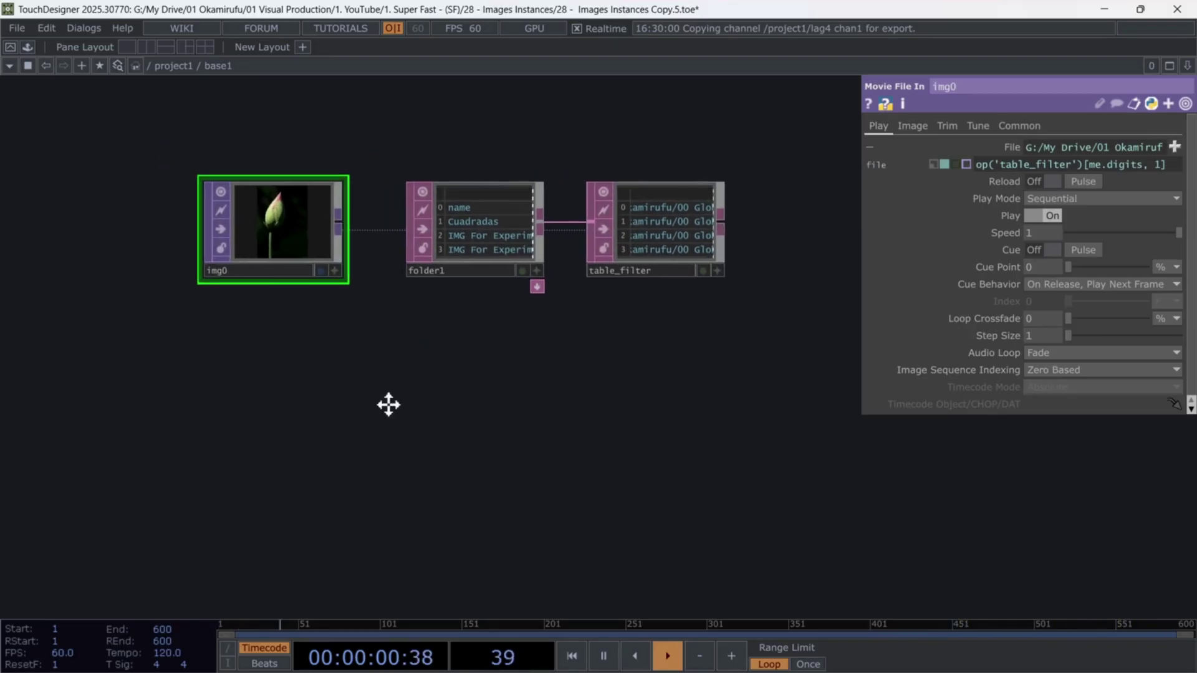
pyautogui.scroll(4, 252, 211)
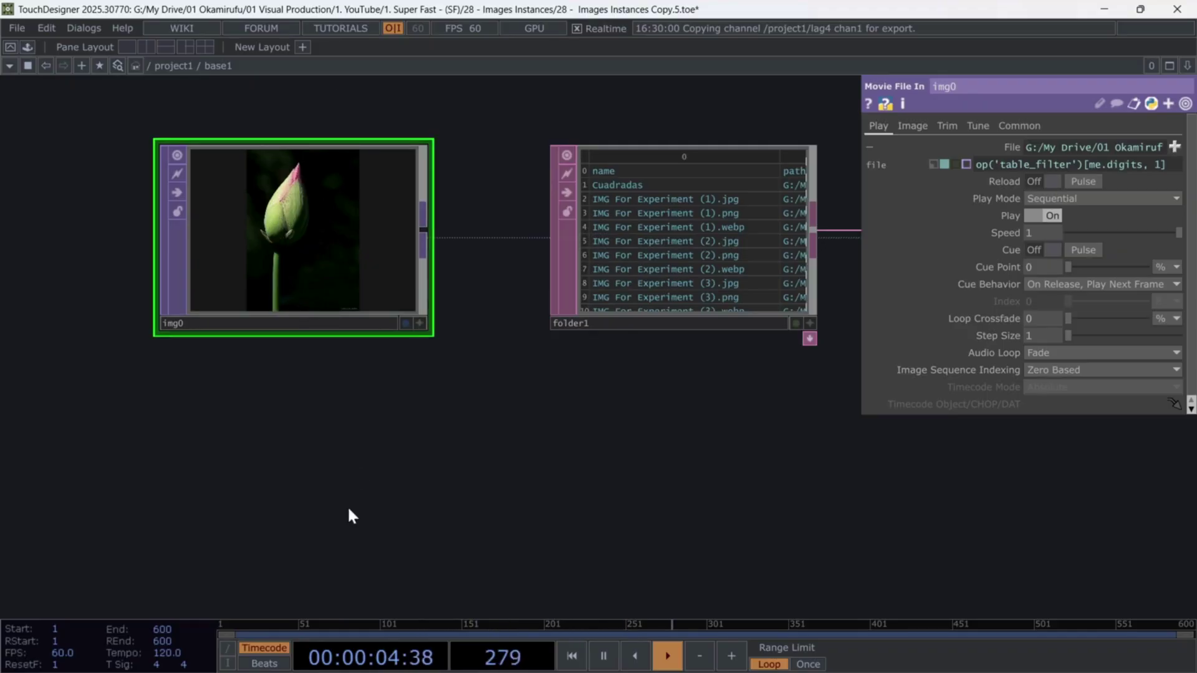
pyautogui.moveTo(345, 490); pyautogui.dragTo(331, 458)
pyautogui.scroll(-2, 380, 489)
pyautogui.moveTo(430, 474); pyautogui.dragTo(380, 456)
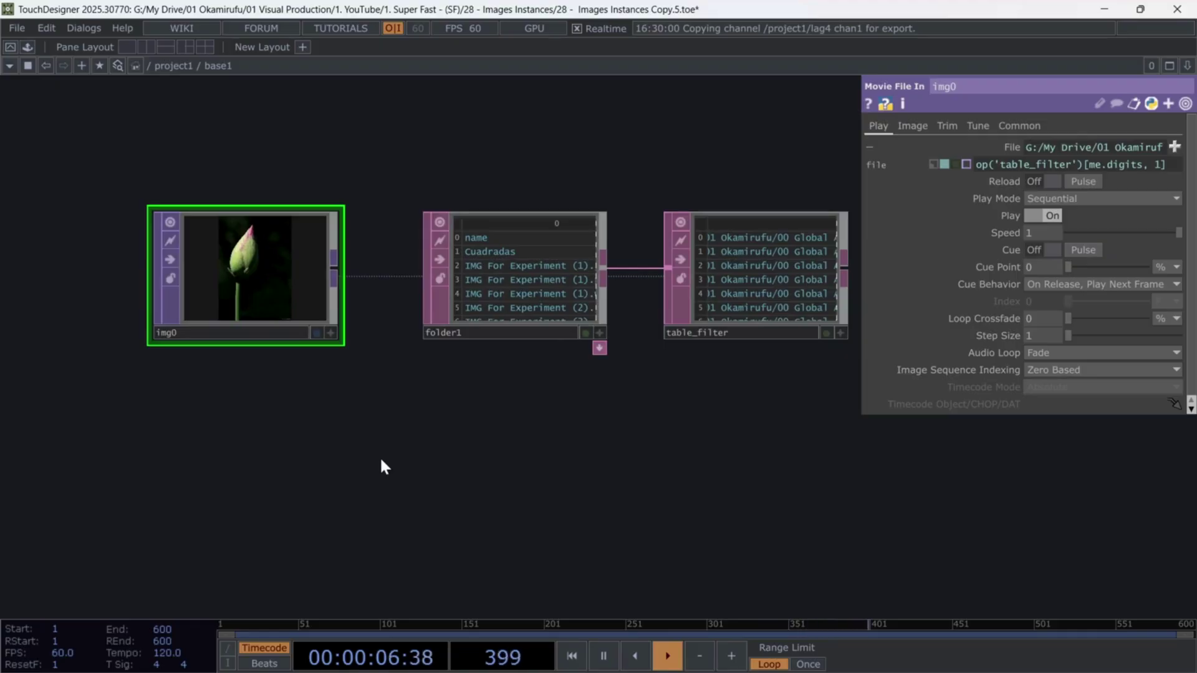
pyautogui.press('Tab')
pyautogui.write('re')
pyautogui.click(90, 227)
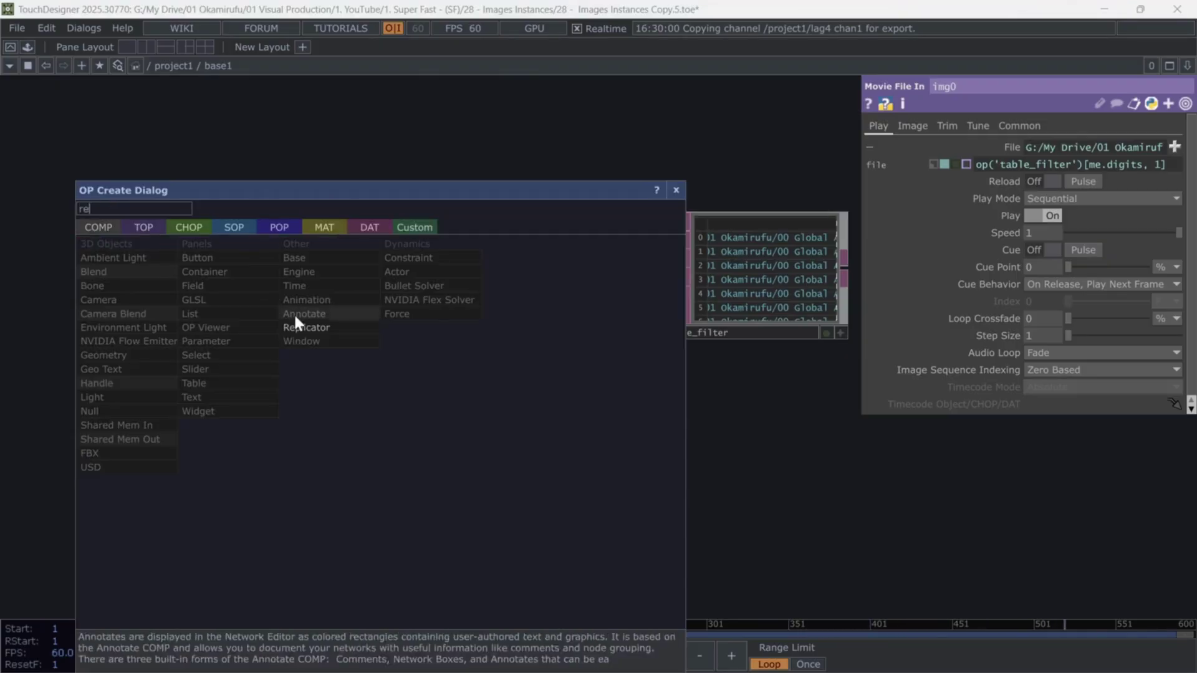
pyautogui.click(315, 327)
pyautogui.click(250, 501)
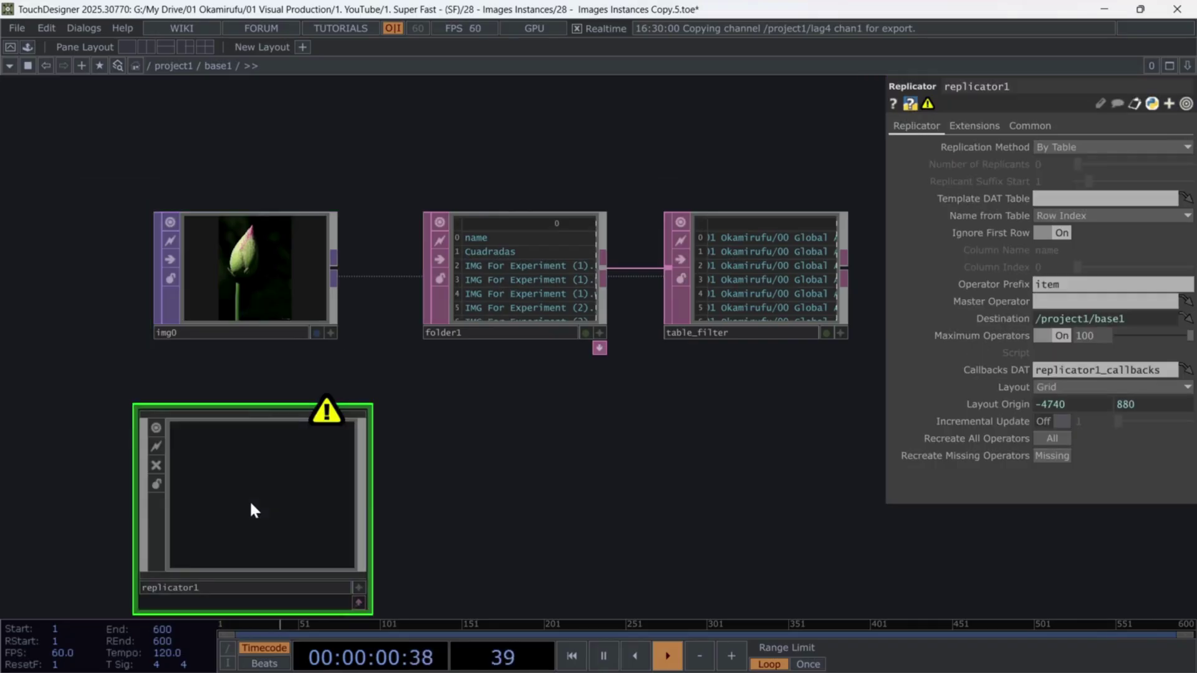
# Assign table_filter as the Replicator's Template DAT Table and keep the replication method By Table.
pyautogui.moveTo(548, 496); pyautogui.dragTo(552, 346)
pyautogui.moveTo(565, 396); pyautogui.dragTo(562, 466)
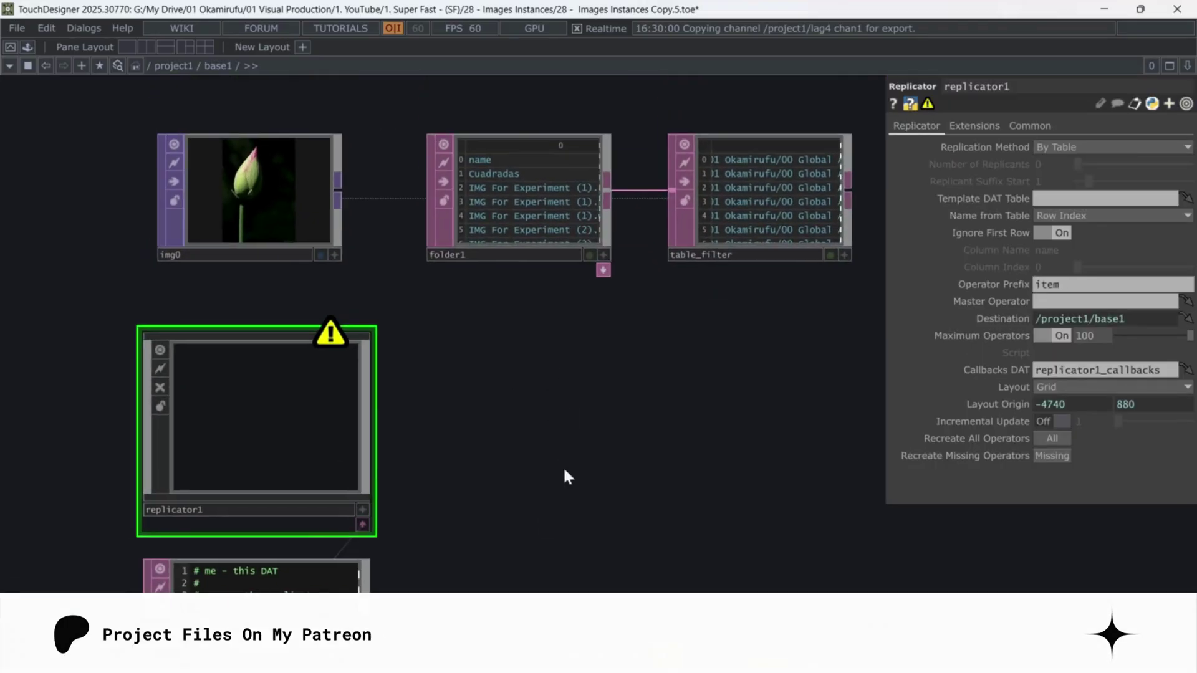
pyautogui.moveTo(616, 437); pyautogui.dragTo(545, 429)
pyautogui.moveTo(698, 172); pyautogui.dragTo(1078, 199)
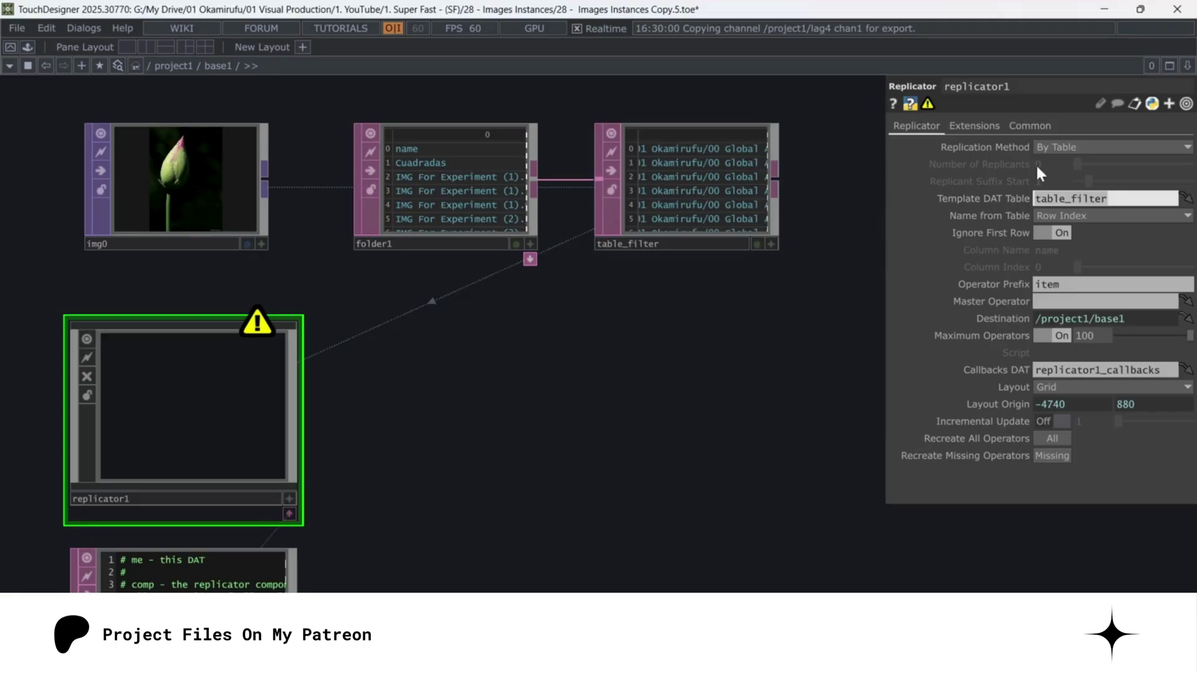
pyautogui.click(1052, 146)
pyautogui.click(1045, 181)
pyautogui.scroll(-1, 523, 439)
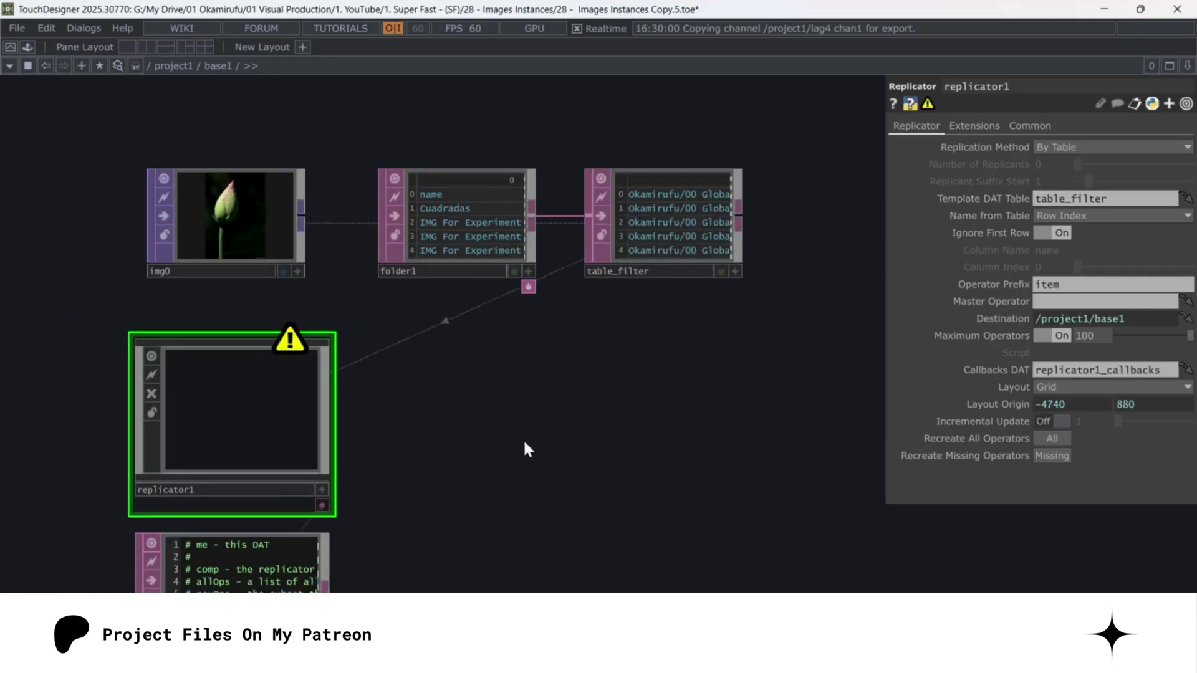
# Move the Replicator and its callbacks DAT together slightly further down, away from img0.
pyautogui.moveTo(496, 474); pyautogui.dragTo(506, 312)
pyautogui.moveTo(51, 227); pyautogui.dragTo(276, 483, button='right')
pyautogui.moveTo(235, 255); pyautogui.dragTo(235, 291)
pyautogui.click(573, 373)
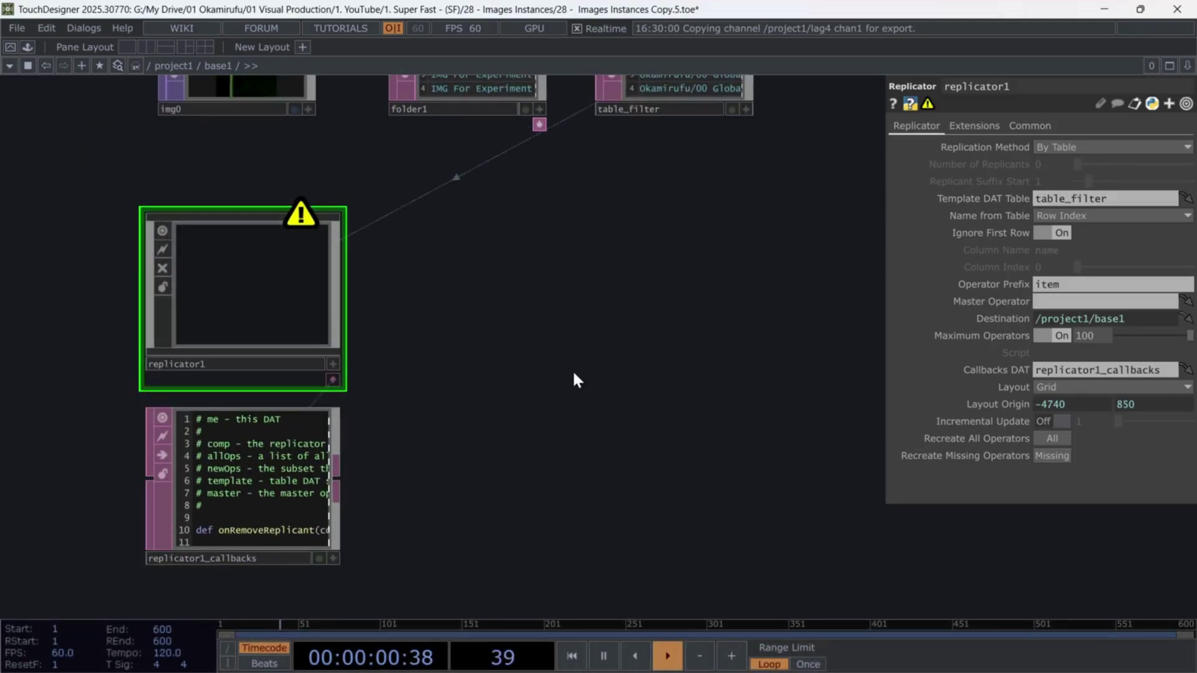
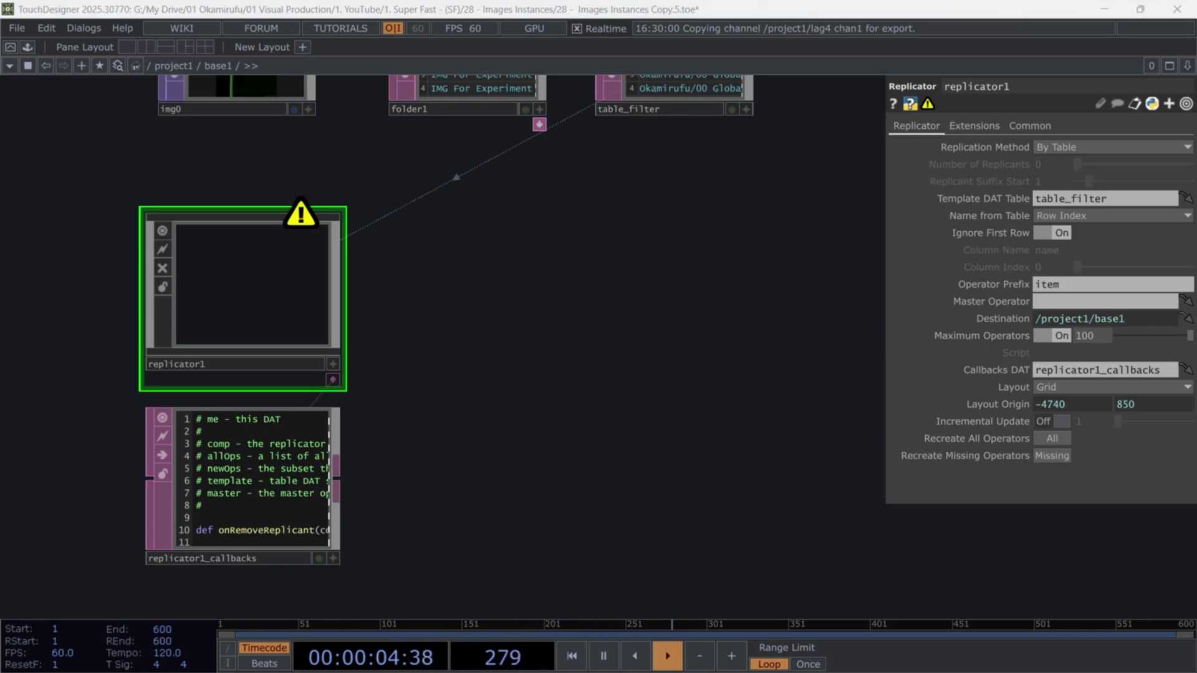
# Set the Replicator's Operator Prefix to img and assign img0 as its Master Operator.
pyautogui.click(1053, 284)
pyautogui.write('img')
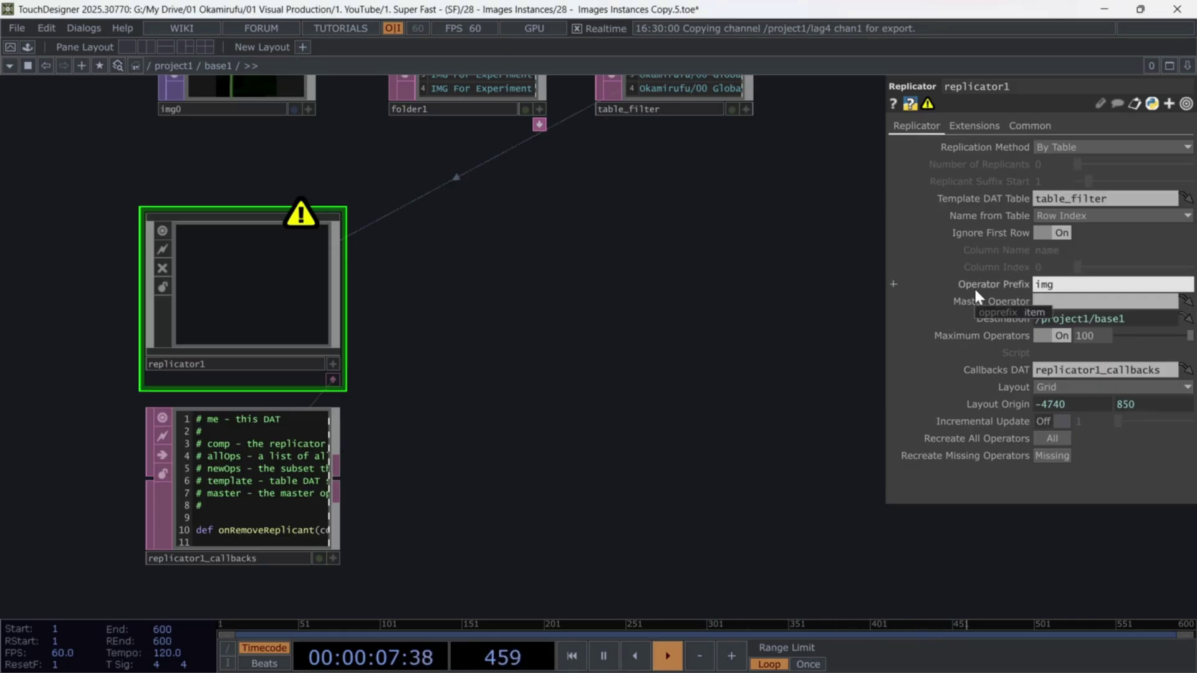
pyautogui.press('Return')
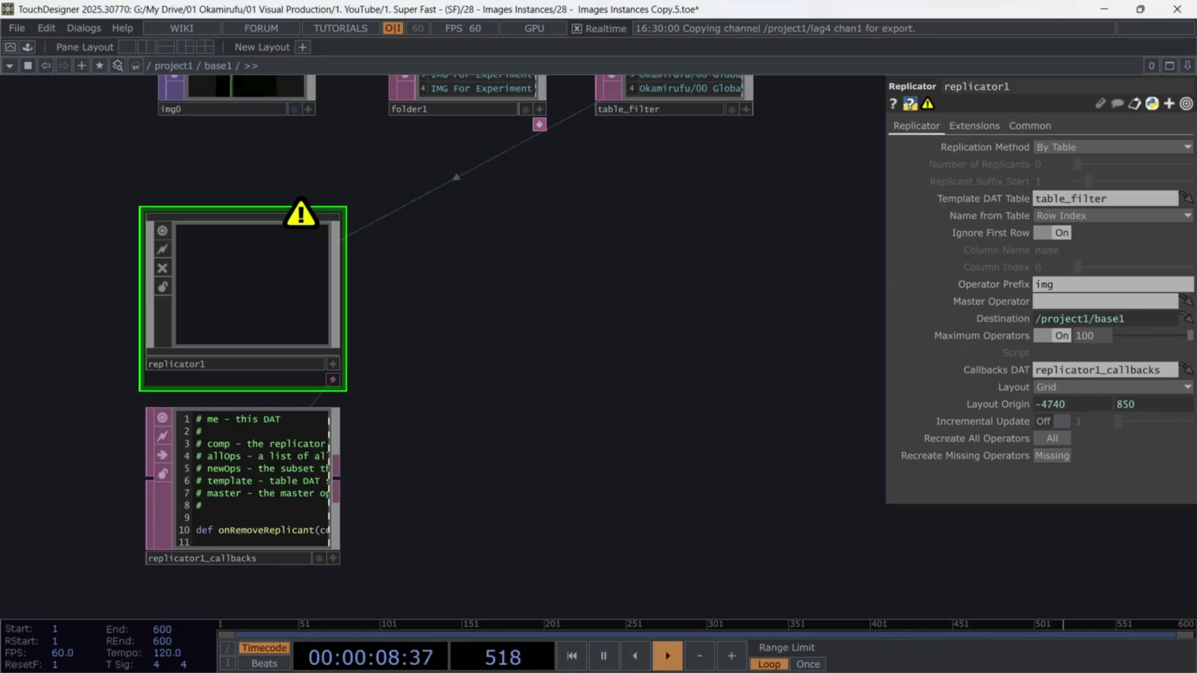
pyautogui.moveTo(254, 98); pyautogui.dragTo(1067, 302)
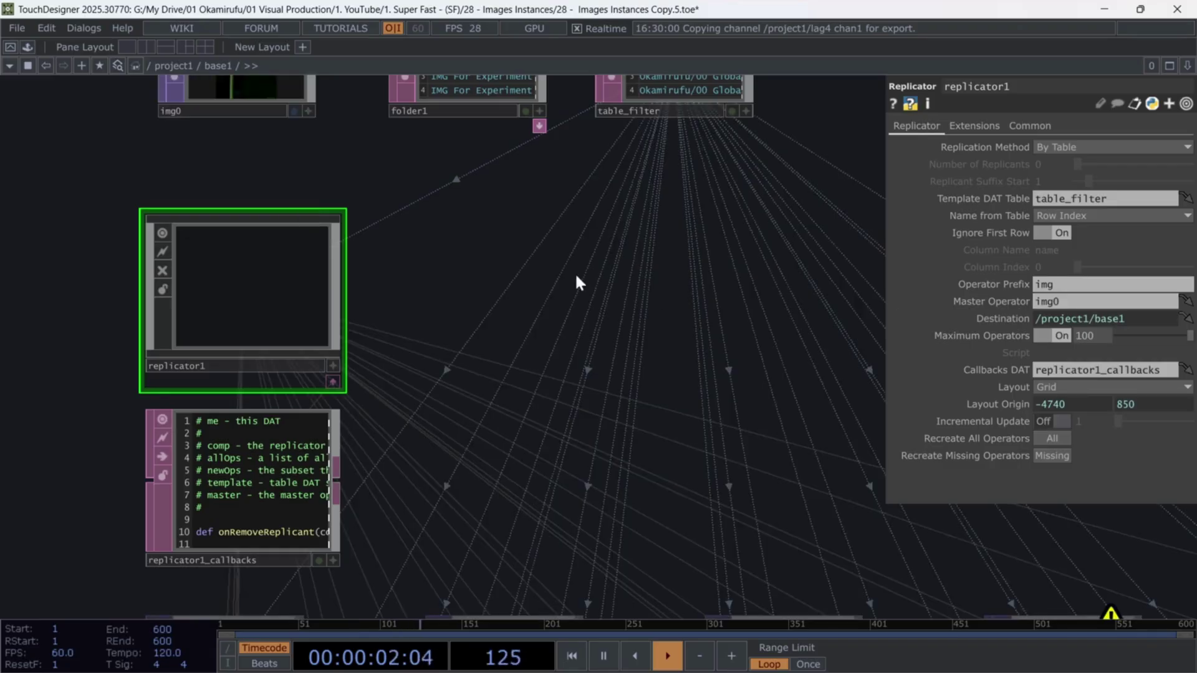
# Look over the grid of replicated Movie File In operators and the images they load.
pyautogui.scroll(-6, 553, 264)
pyautogui.moveTo(726, 258); pyautogui.dragTo(698, 153)
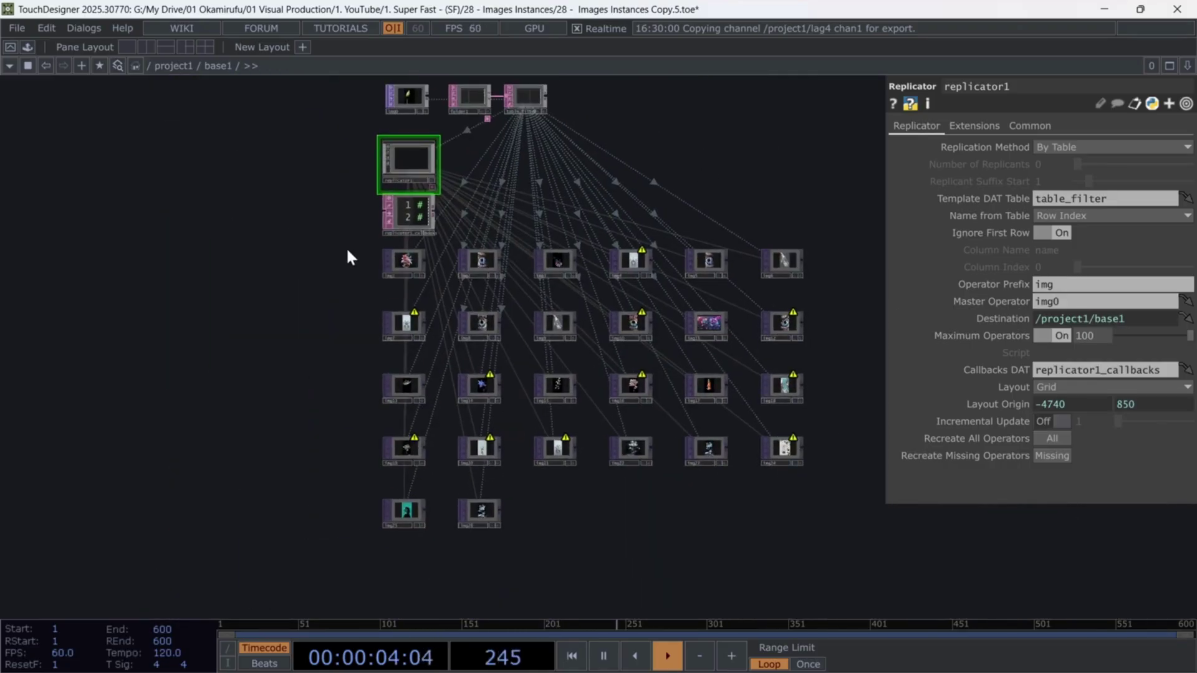
pyautogui.moveTo(348, 256); pyautogui.dragTo(820, 567)
pyautogui.scroll(10, 521, 307)
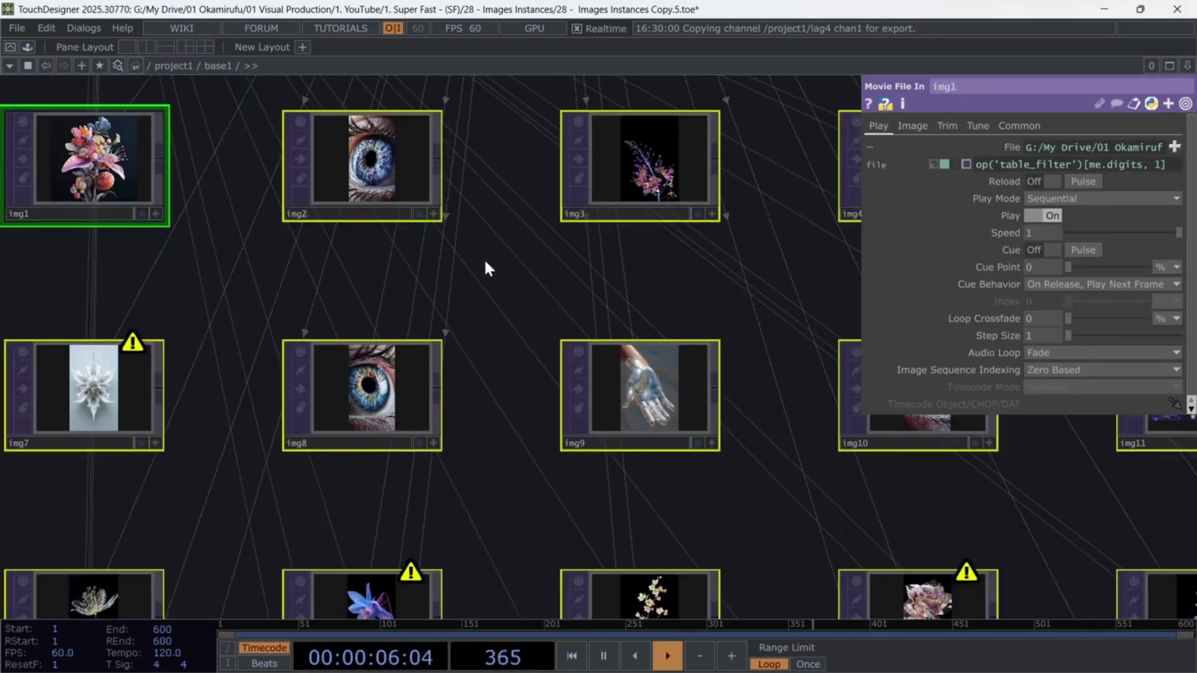
pyautogui.scroll(-5, 421, 293)
pyautogui.scroll(5, 567, 477)
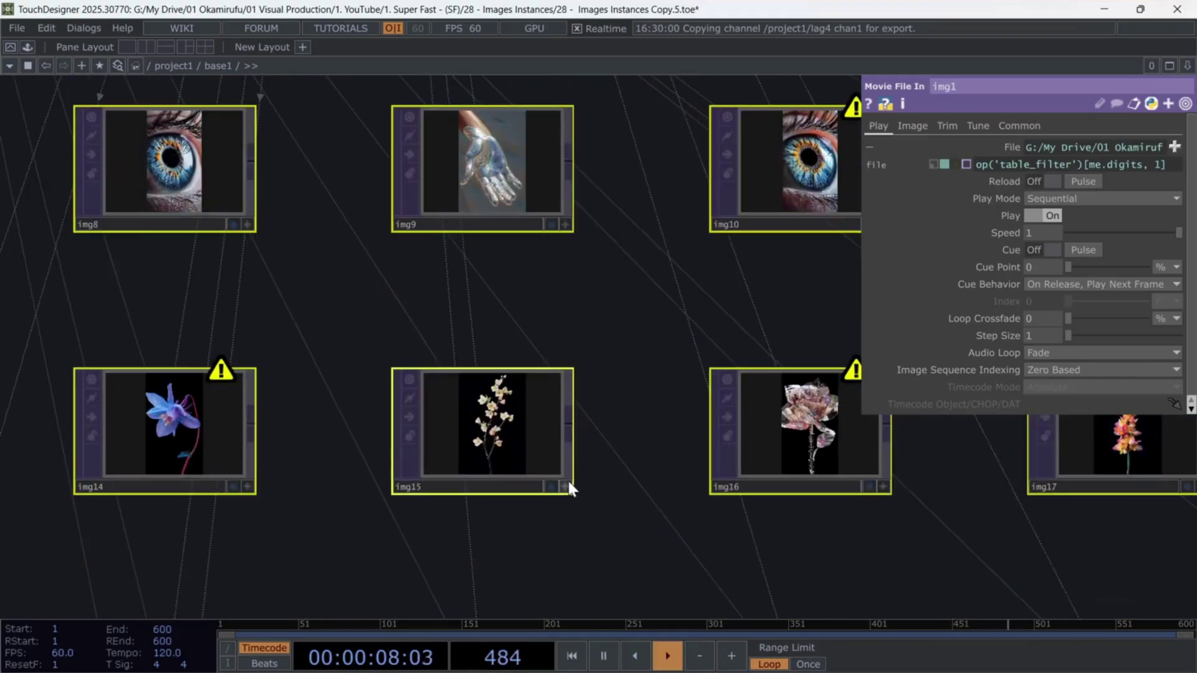
pyautogui.scroll(-2, 567, 474)
pyautogui.scroll(-5, 569, 473)
pyautogui.scroll(6, 409, 144)
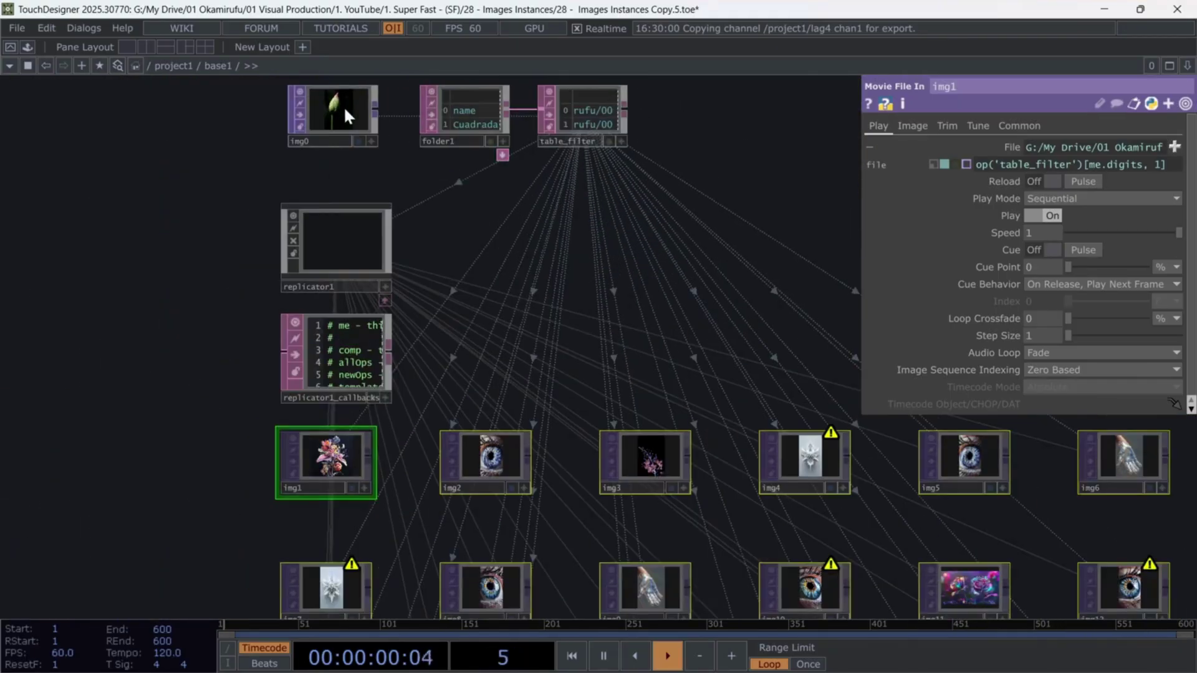
# Compare img0's file expression with that of the replicated img1 operator and check the digit in its name.
pyautogui.click(343, 106)
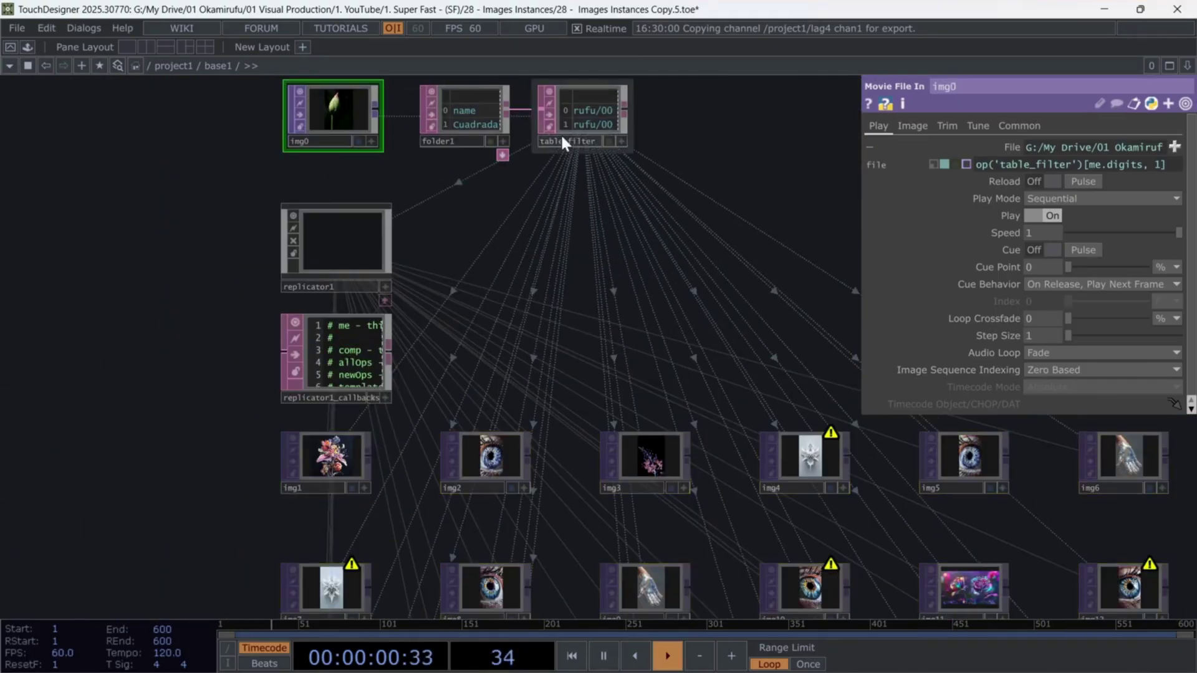
pyautogui.doubleClick(1156, 164)
pyautogui.scroll(5, 292, 490)
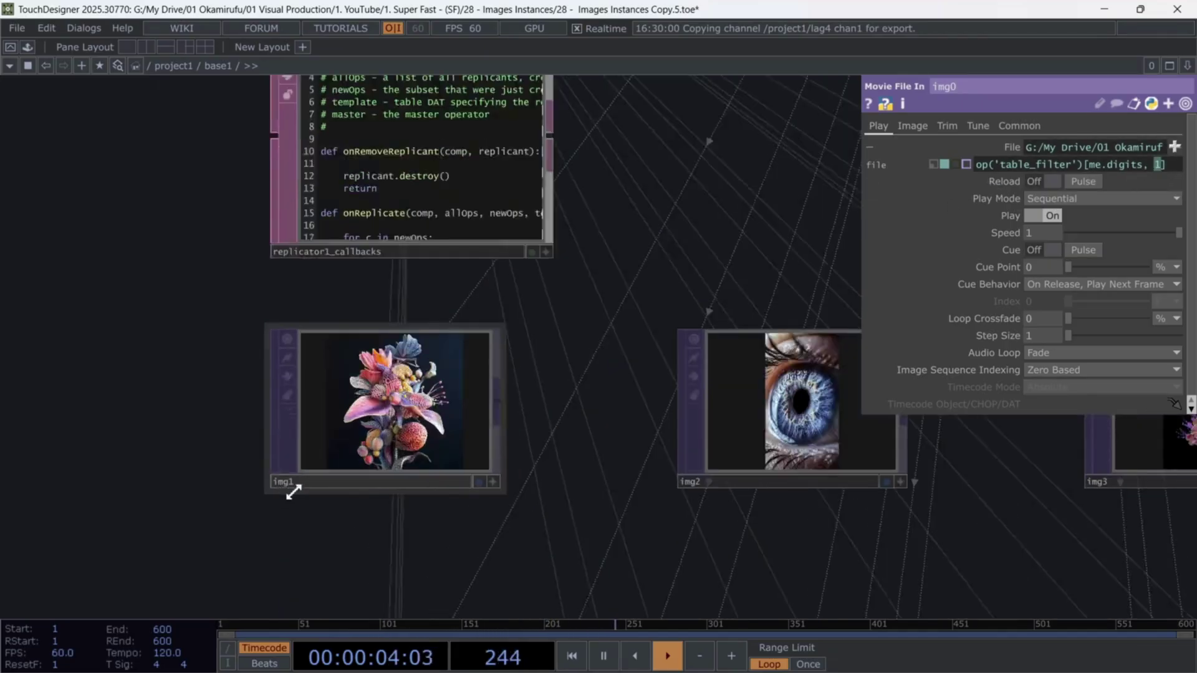
pyautogui.click(309, 483)
pyautogui.scroll(-2, 548, 293)
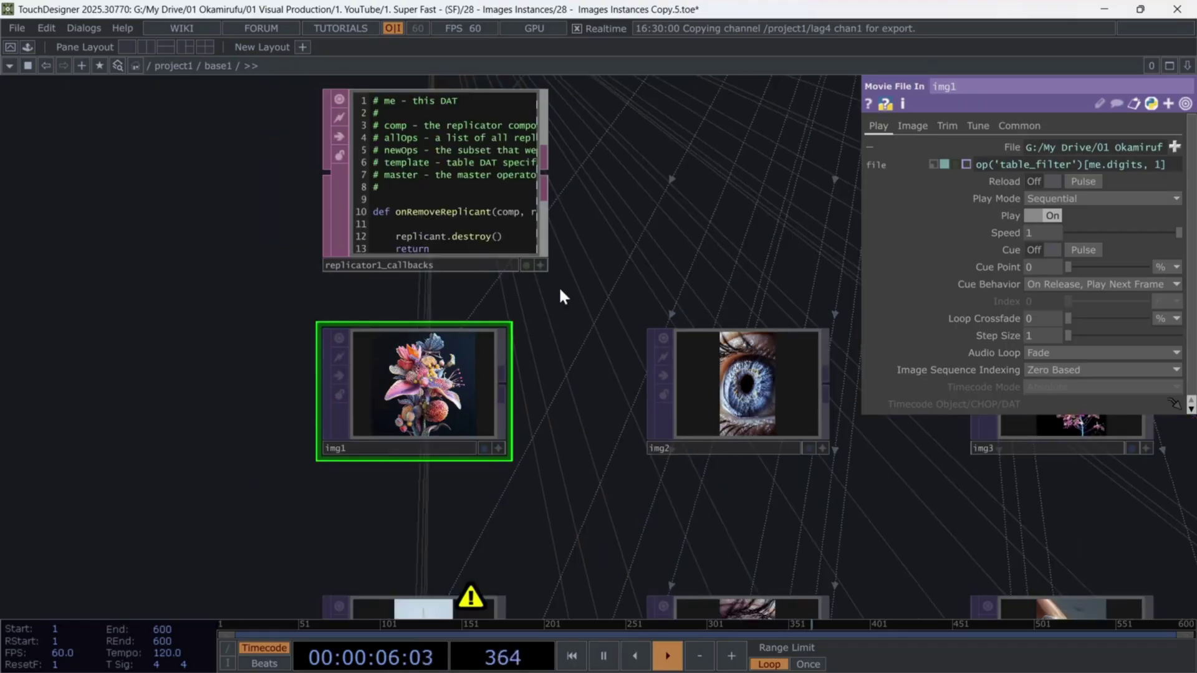
# Review img2's file expression, the row settings of table_filter, and the network of replicated Movie File In operators.
pyautogui.moveTo(651, 257); pyautogui.dragTo(529, 260)
pyautogui.click(542, 447)
pyautogui.scroll(-4, 589, 243)
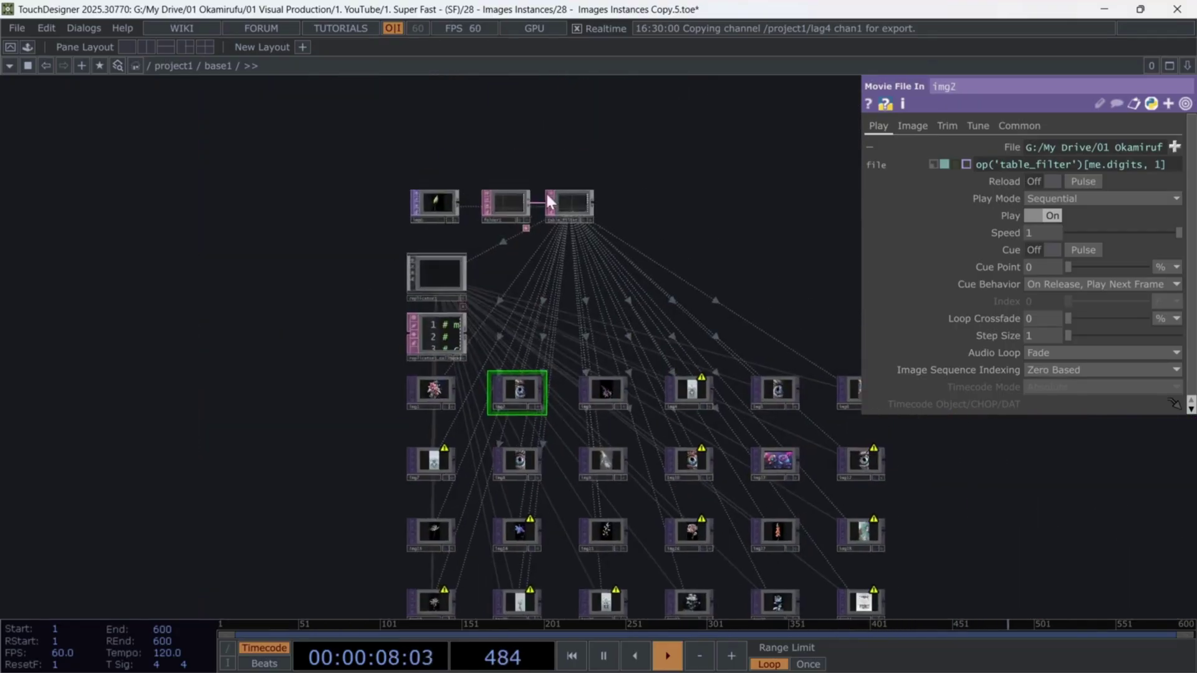
pyautogui.scroll(5, 521, 223)
pyautogui.scroll(2, 776, 237)
pyautogui.click(686, 181)
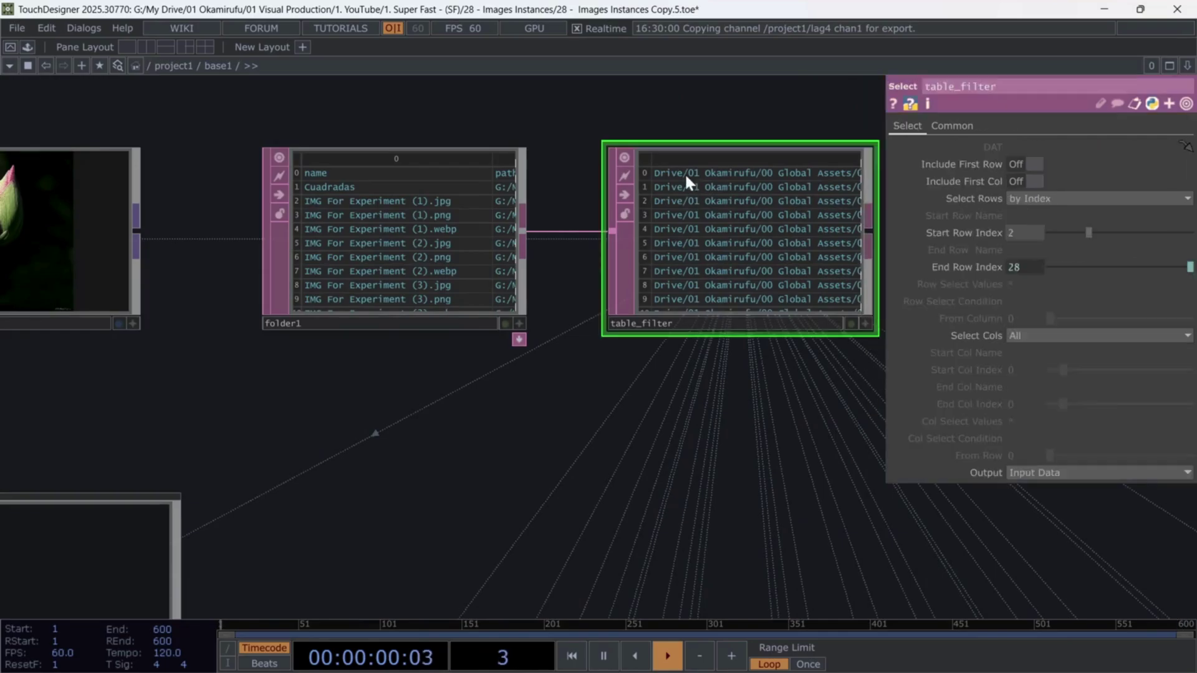
pyautogui.scroll(-2, 519, 417)
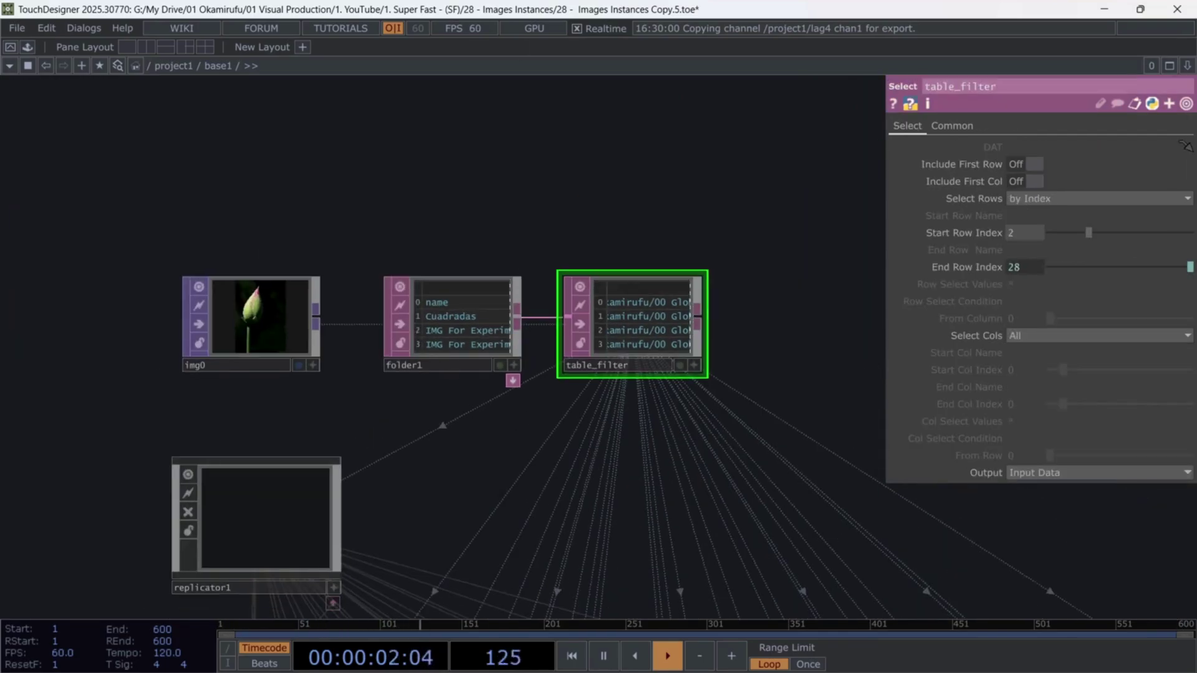
pyautogui.scroll(-4, 450, 315)
pyautogui.moveTo(701, 459); pyautogui.dragTo(661, 240)
pyautogui.moveTo(725, 137); pyautogui.dragTo(649, 241)
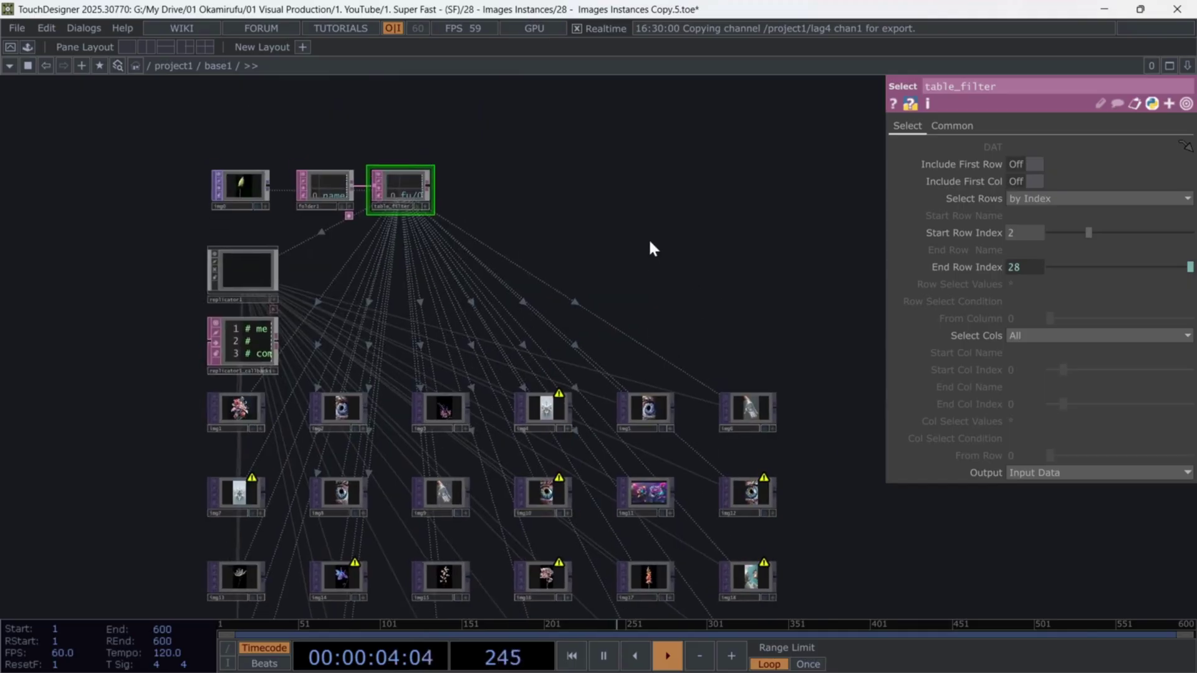
pyautogui.scroll(-1, 640, 236)
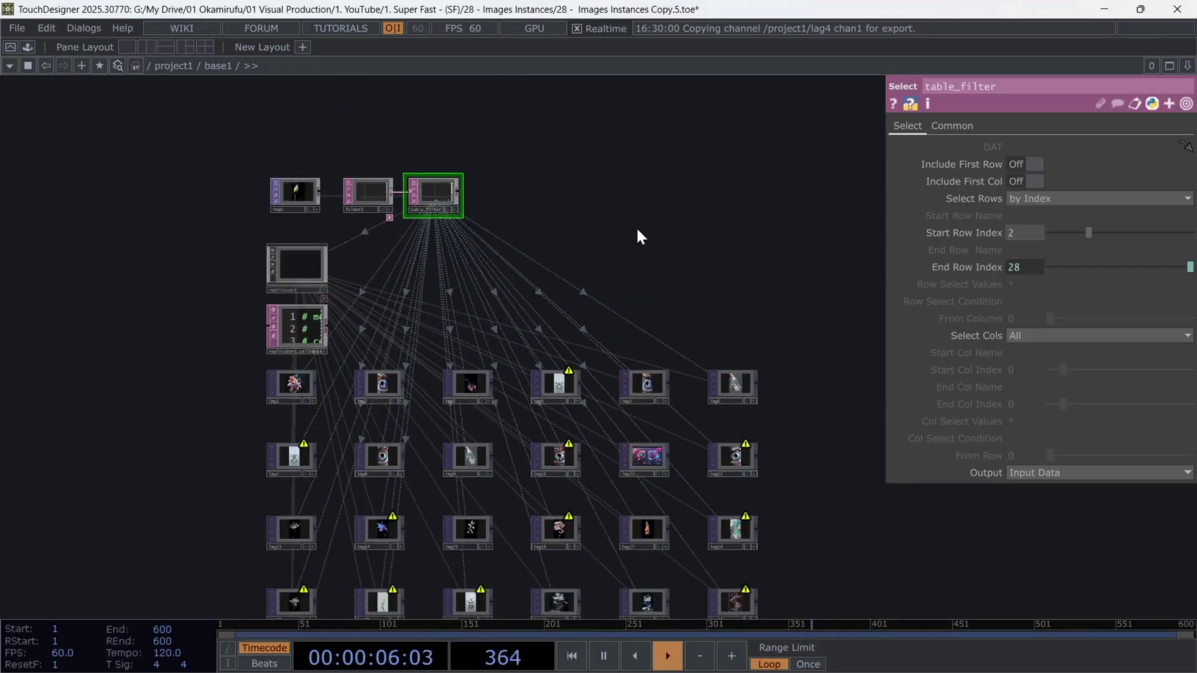
# Return to the project1 level and rename the base1 component as images.
pyautogui.scroll(-3, 625, 264)
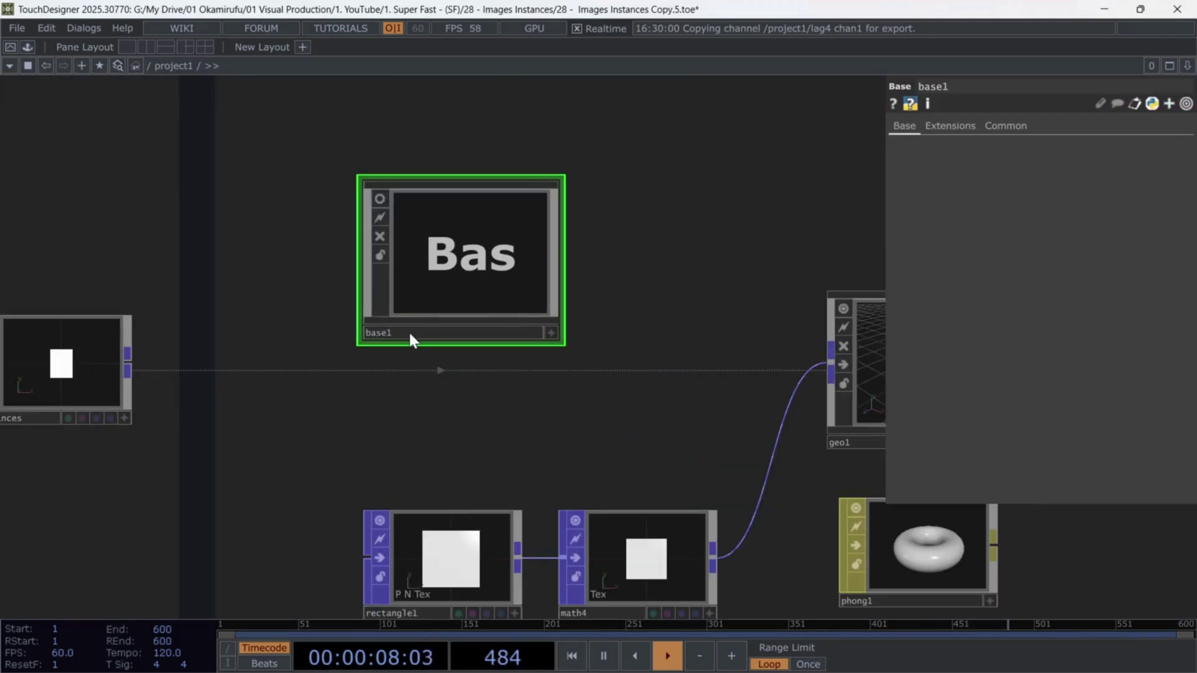
pyautogui.click(410, 333)
pyautogui.write('images')
pyautogui.press('Return')
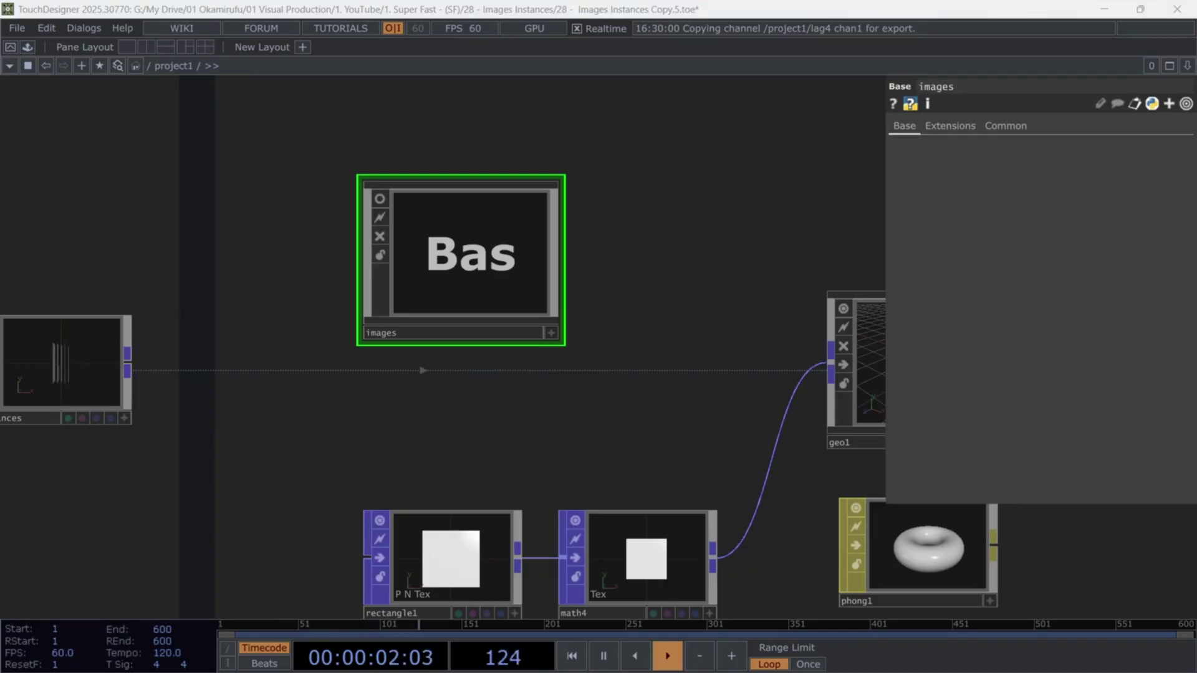
# Review geo1's instancing parameters and check the point information of the instances Null POP.
pyautogui.scroll(-4, 503, 185)
pyautogui.moveTo(549, 475); pyautogui.dragTo(642, 470)
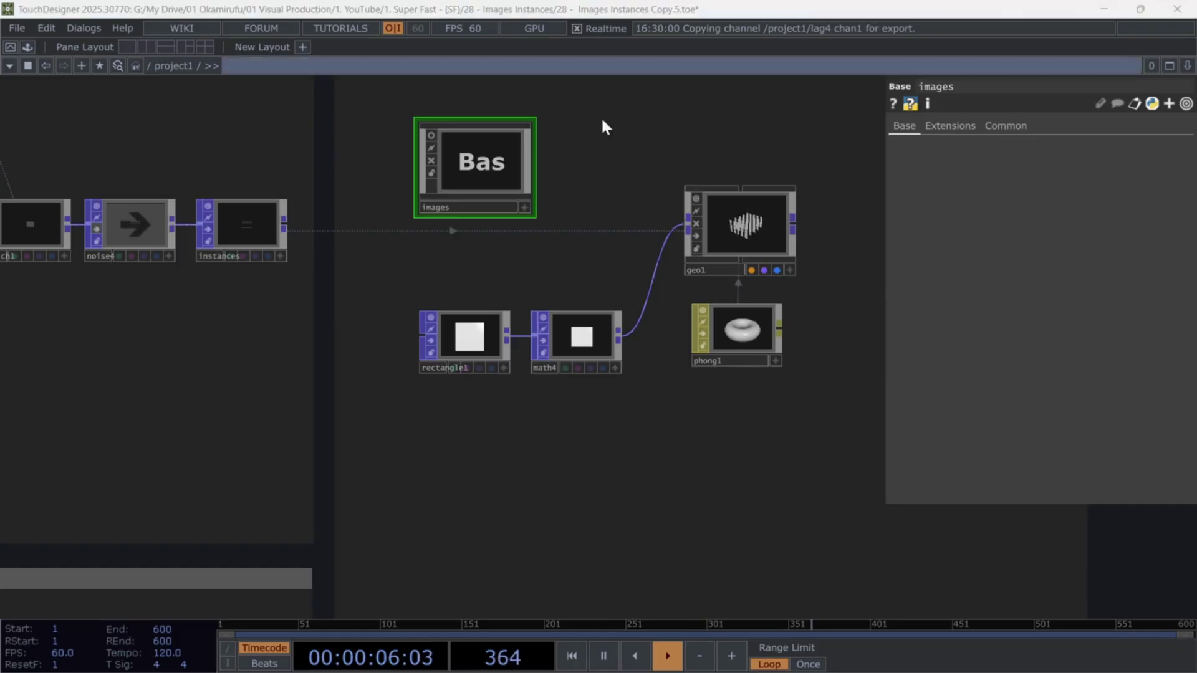
pyautogui.scroll(-1, 709, 248)
pyautogui.click(721, 238)
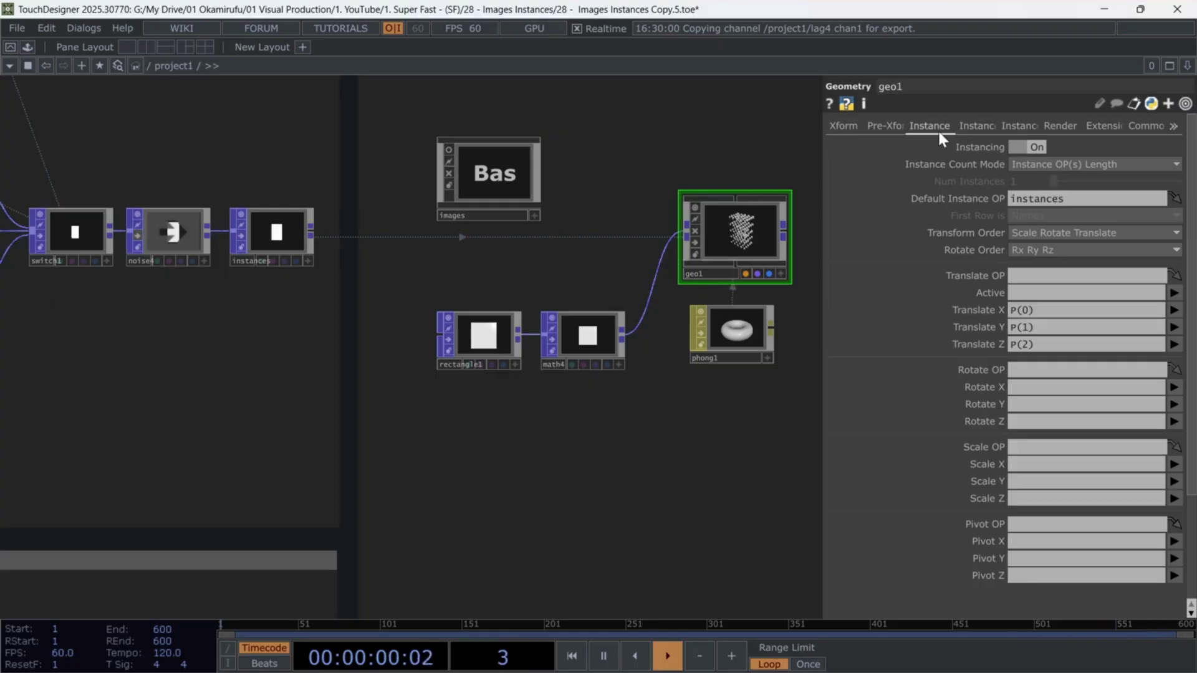
pyautogui.moveTo(476, 450); pyautogui.dragTo(632, 463)
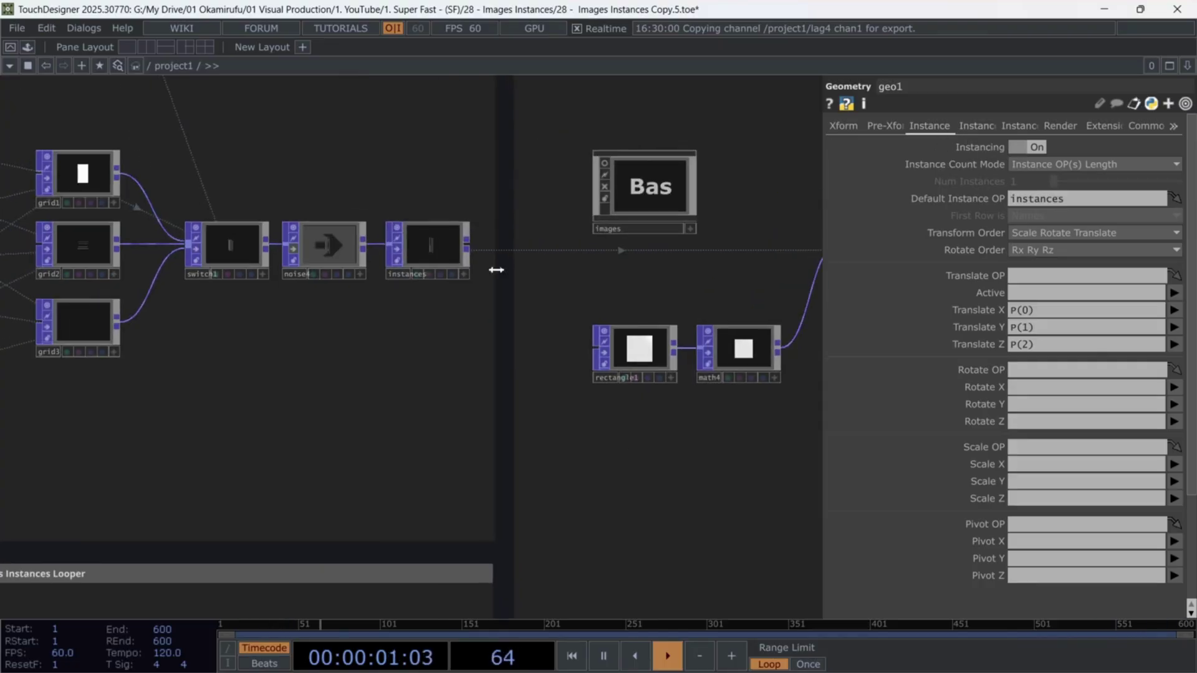
pyautogui.click(431, 271)
pyautogui.scroll(5, 429, 256)
pyautogui.middleClick(459, 299)
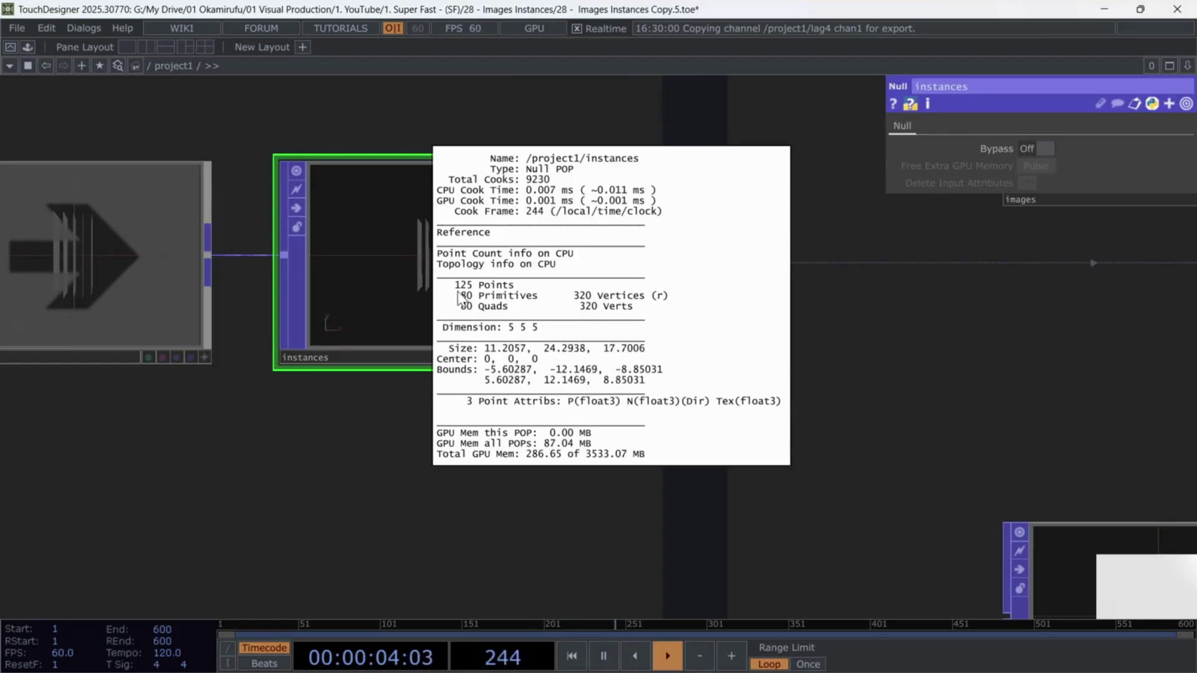
pyautogui.scroll(-3, 455, 349)
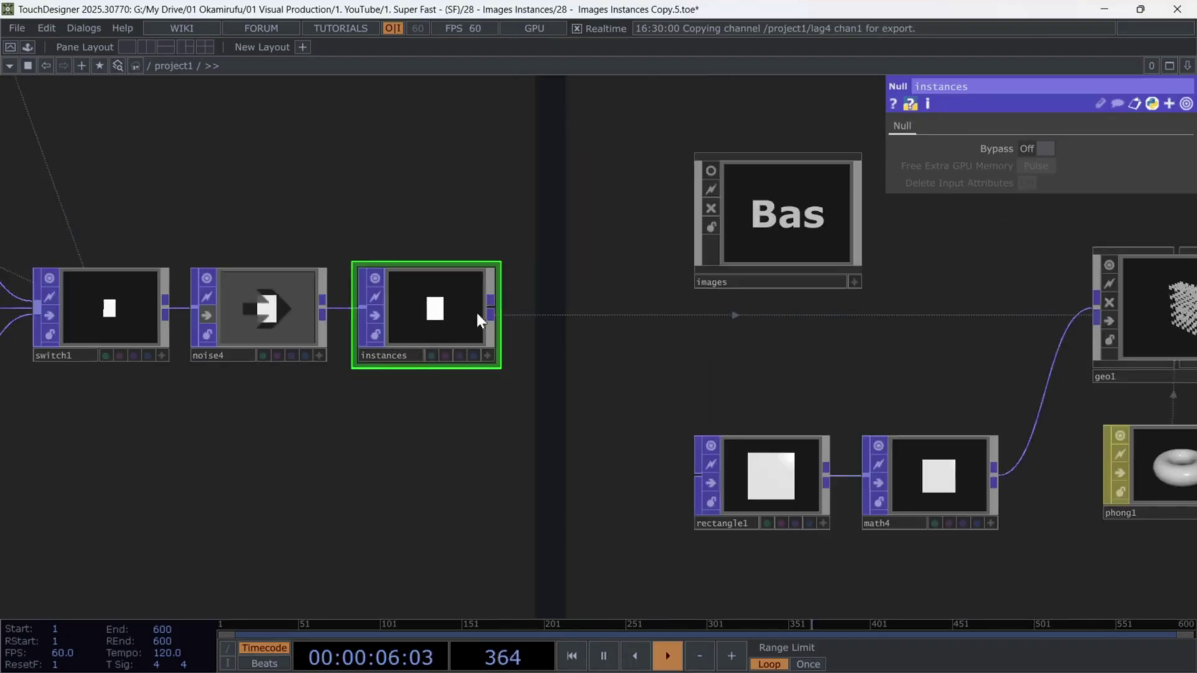
# Add a POP to DAT from the instances Null, place it above that Null, and examine its index column.
pyautogui.click(492, 311)
pyautogui.click(406, 117)
pyautogui.click(243, 138)
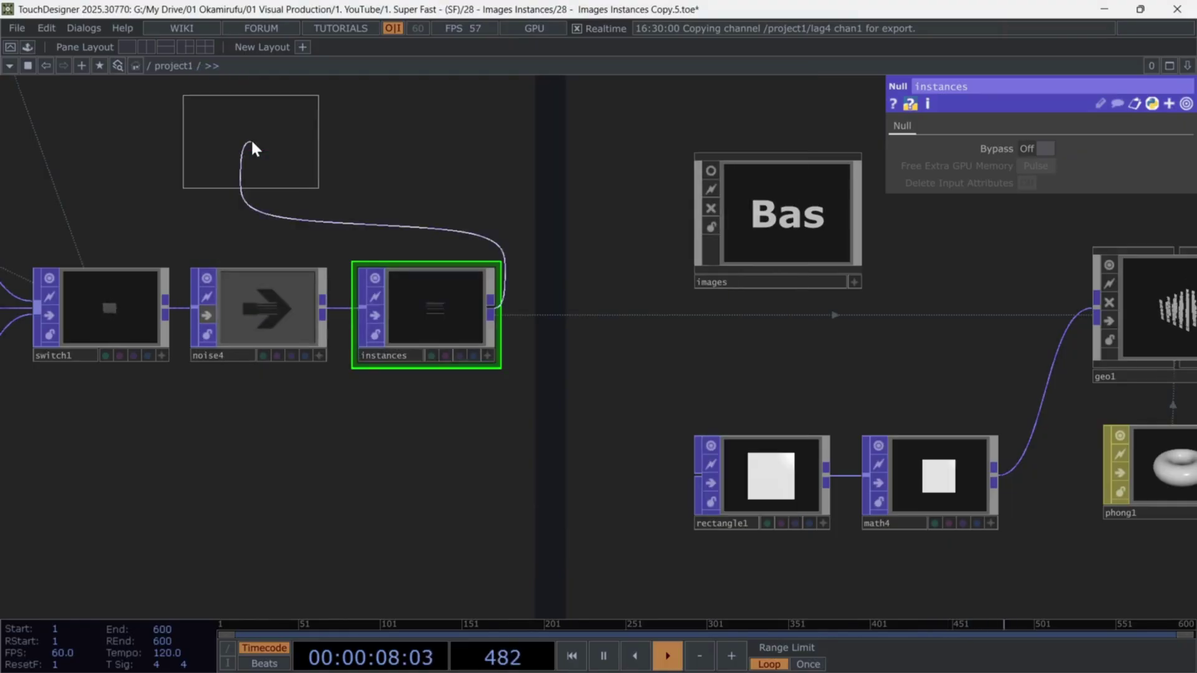
pyautogui.click(419, 167)
pyautogui.scroll(3, 420, 137)
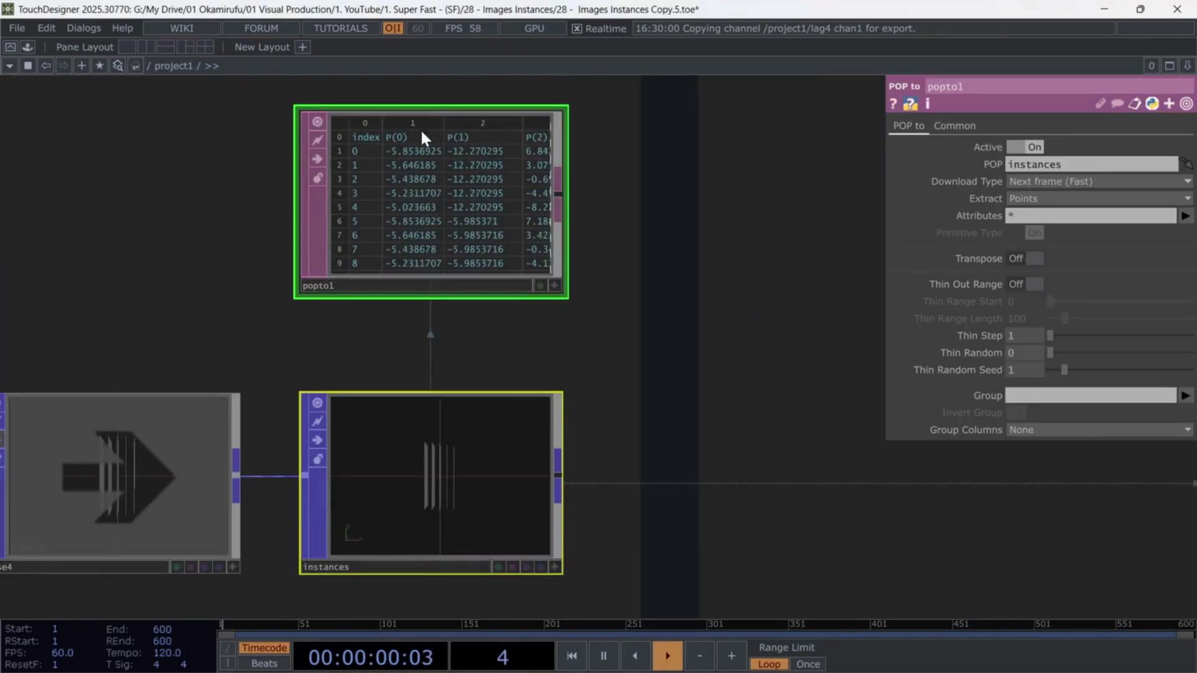
pyautogui.scroll(2, 420, 129)
pyautogui.scroll(-3, 198, 331)
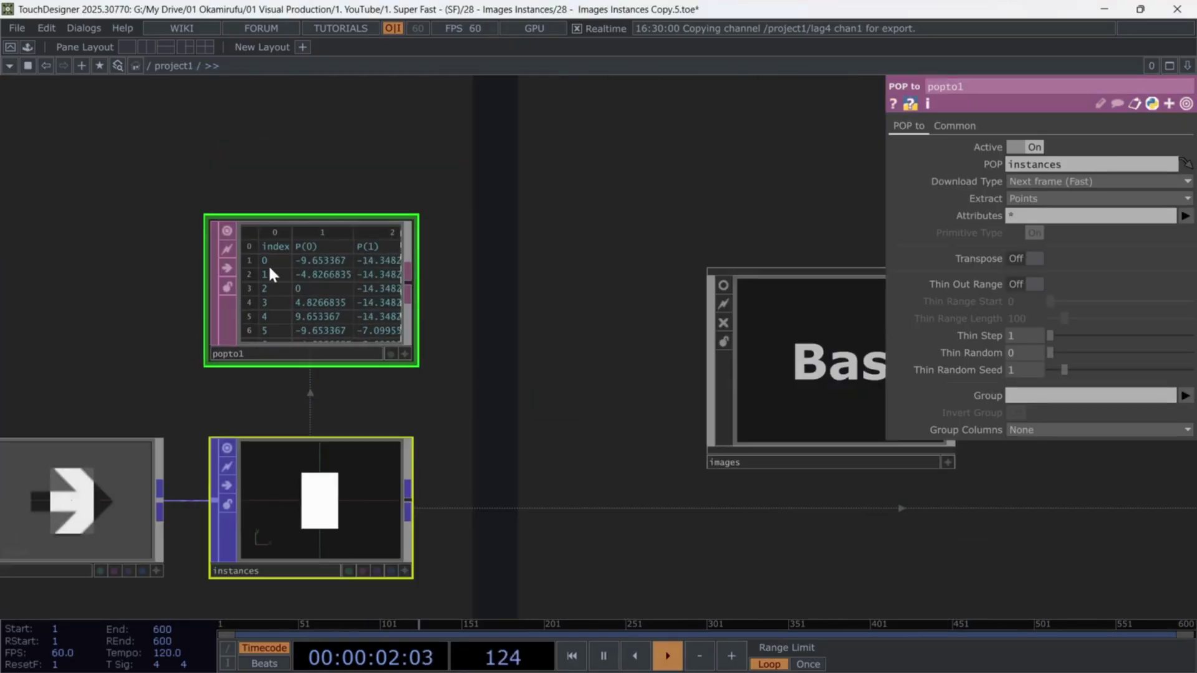
pyautogui.scroll(3, 268, 263)
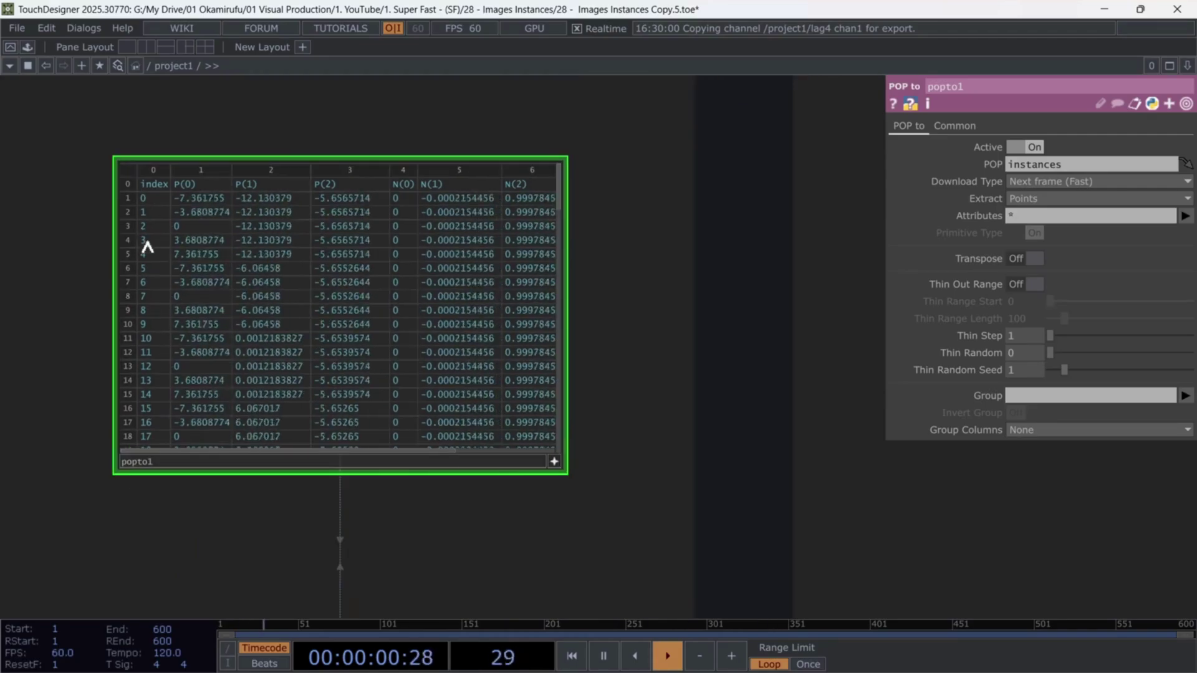
pyautogui.scroll(-5, 601, 361)
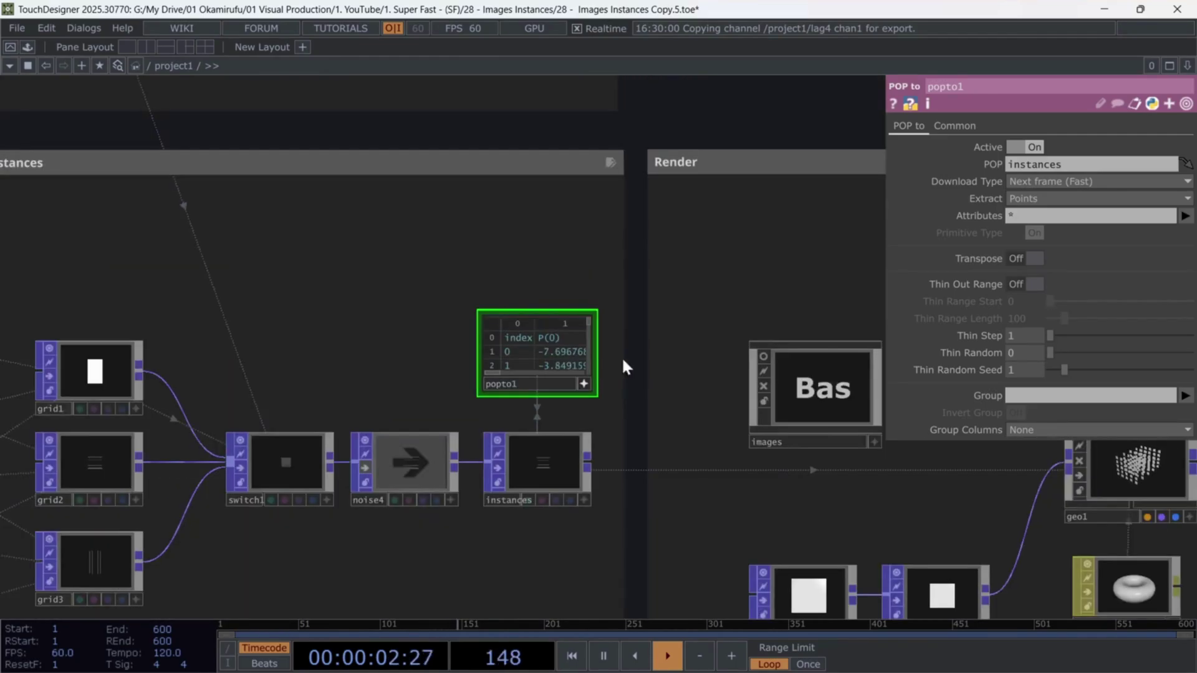
# Assign popto1 as geo1's Texture Index OP and set its Texture Index to index.
pyautogui.moveTo(694, 340); pyautogui.dragTo(557, 279)
pyautogui.click(447, 323)
pyautogui.moveTo(684, 214); pyautogui.dragTo(459, 174)
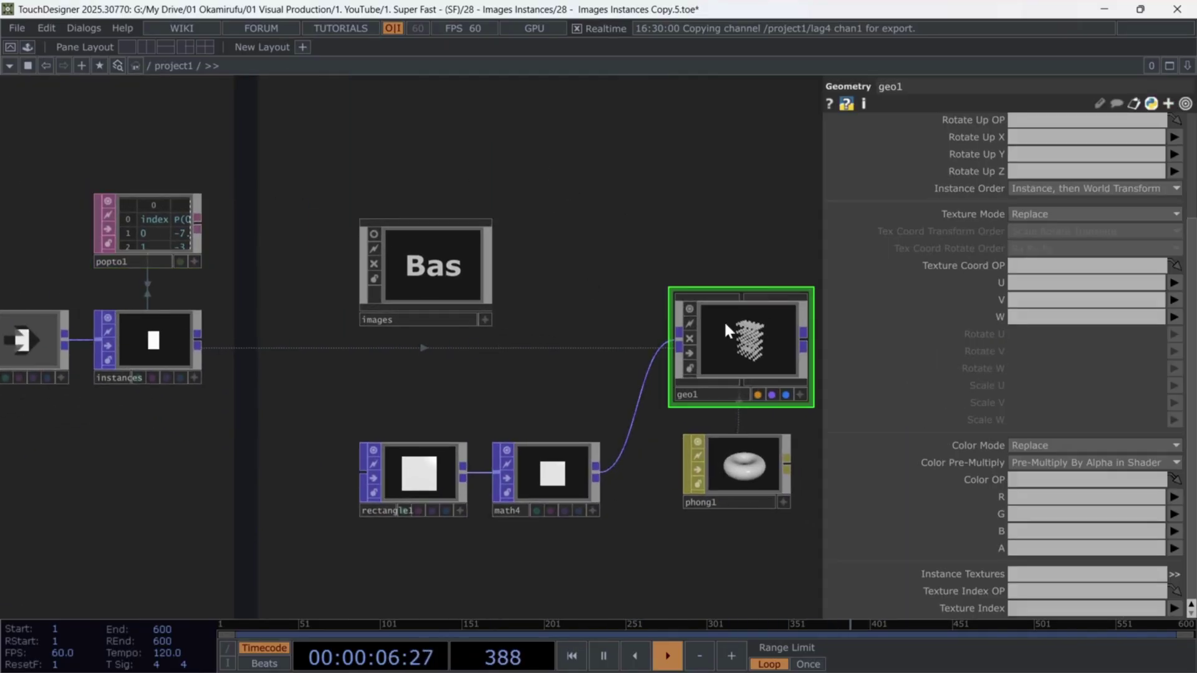
pyautogui.scroll(3, 879, 368)
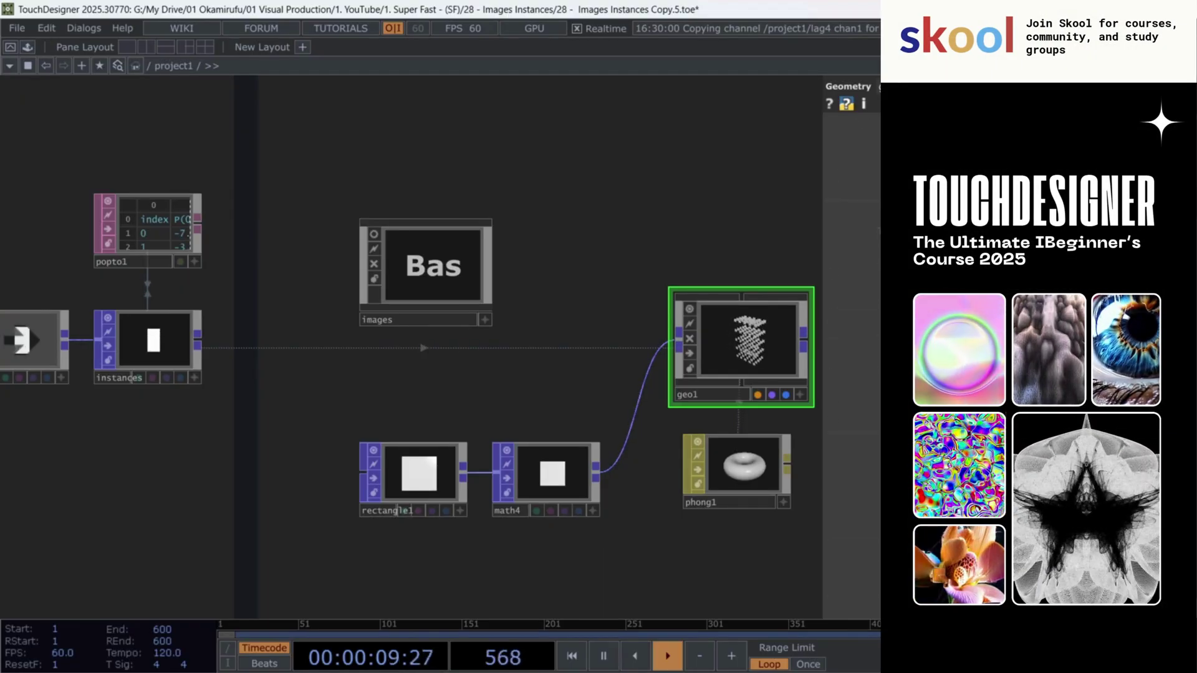
pyautogui.moveTo(160, 222); pyautogui.dragTo(1065, 592)
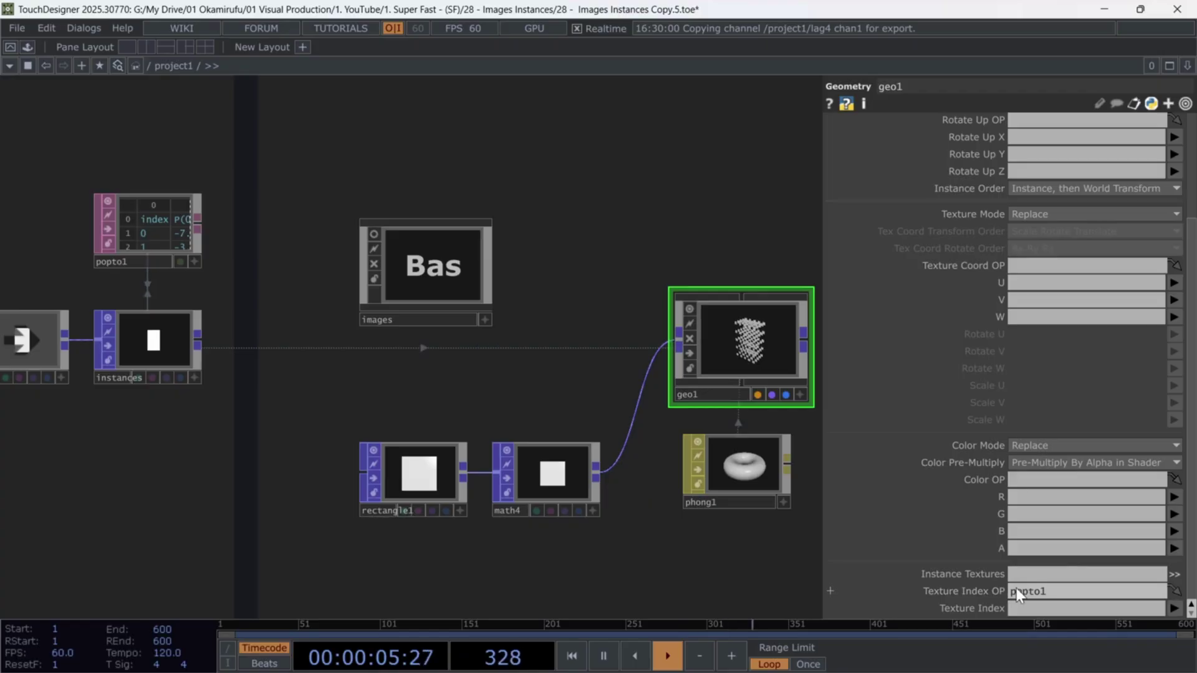
pyautogui.click(1173, 609)
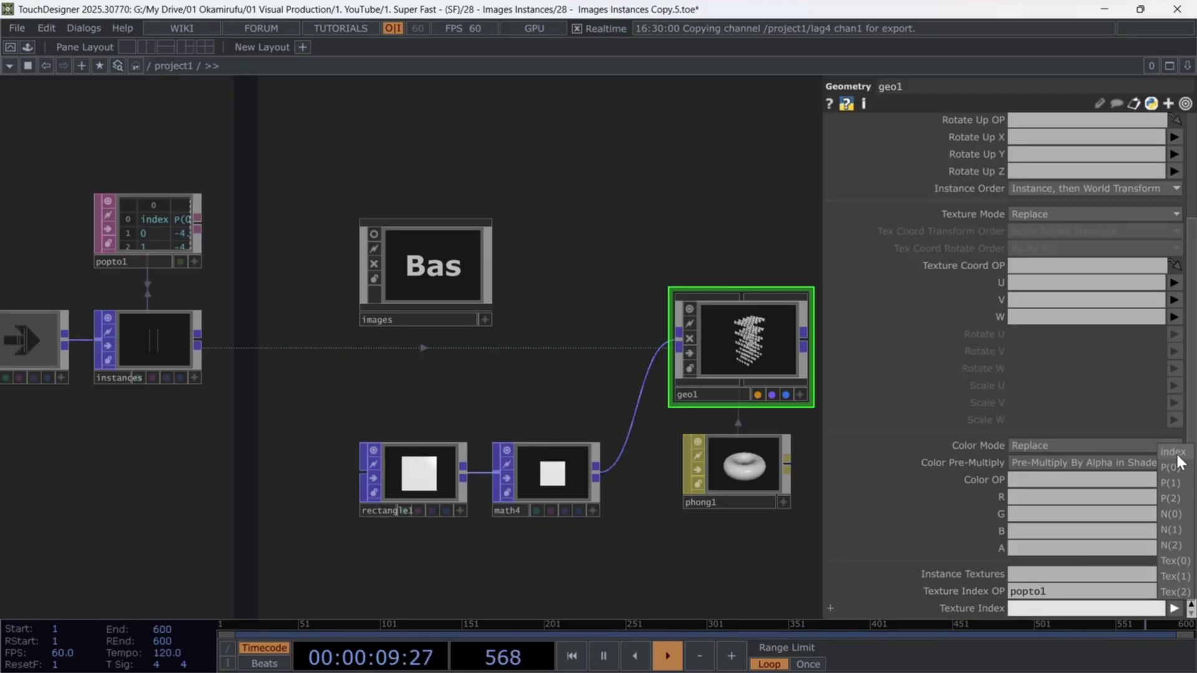
pyautogui.click(1174, 452)
# Set geo1's Instance Textures to images/img* so it uses all the replicated images.
pyautogui.scroll(5, 110, 231)
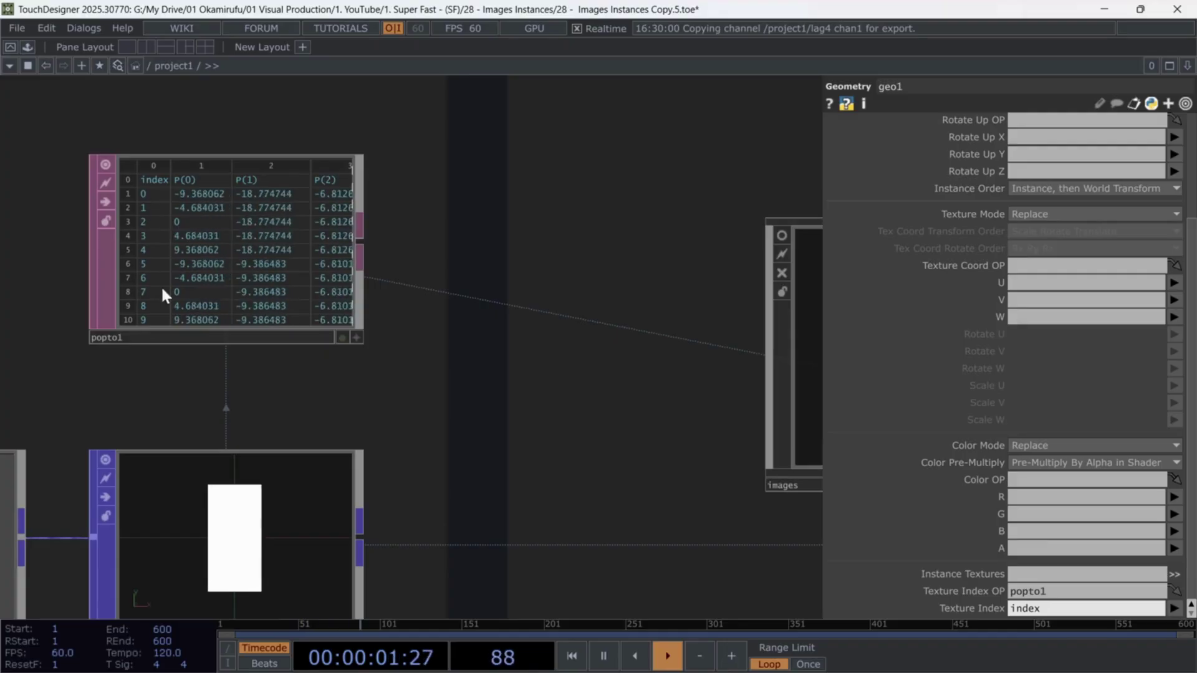
pyautogui.scroll(-5, 162, 294)
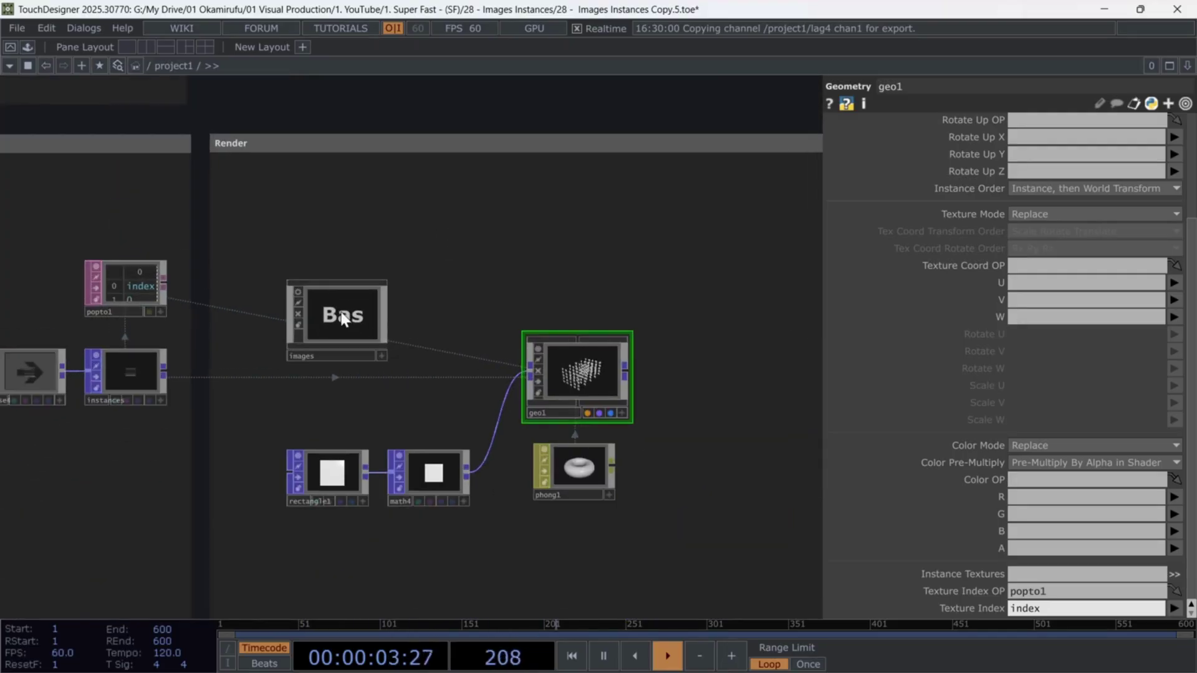
pyautogui.click(341, 305)
pyautogui.click(592, 371)
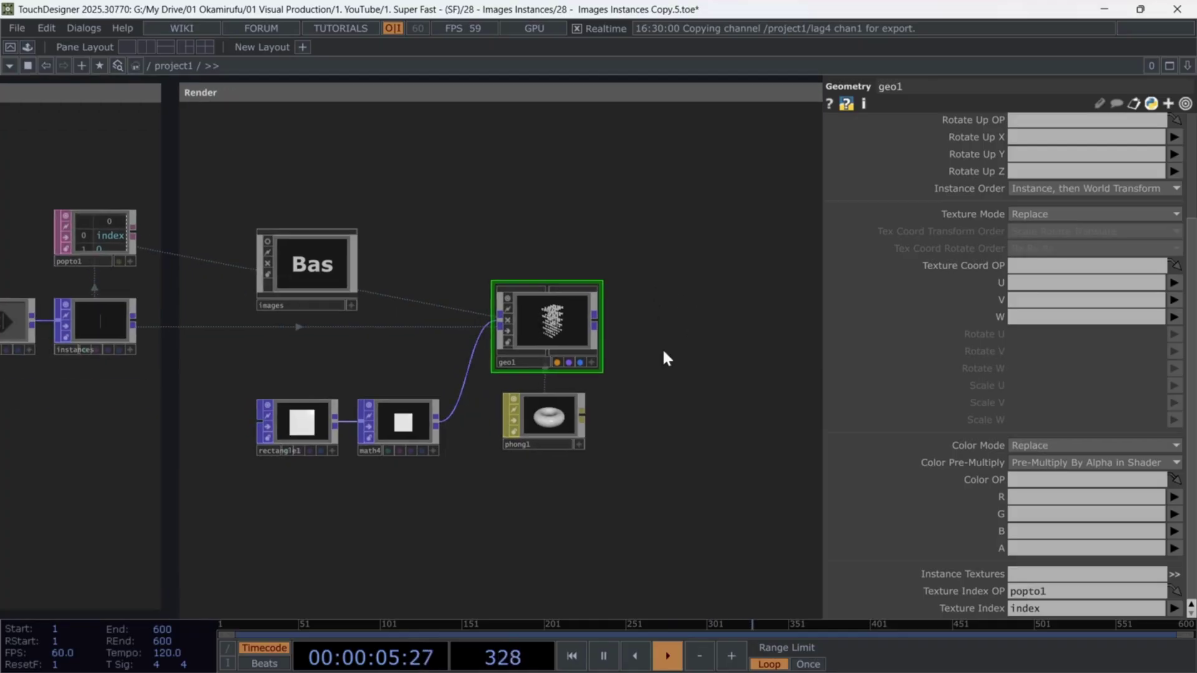
pyautogui.write('image')
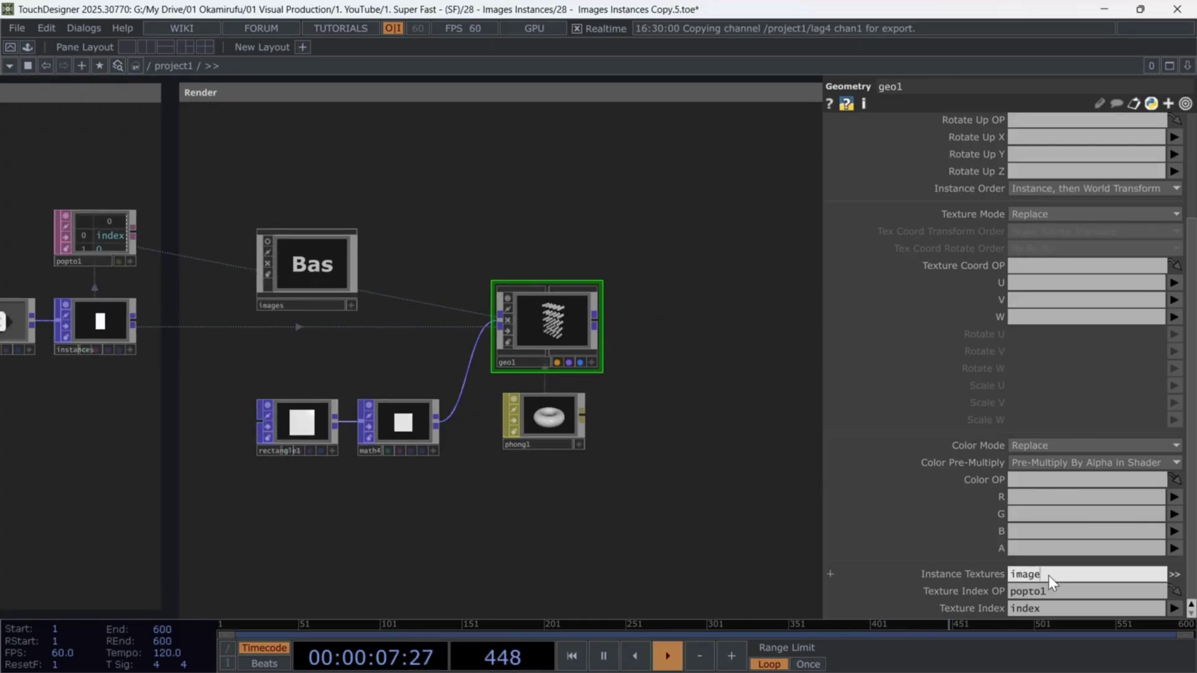
pyautogui.write('s/img*')
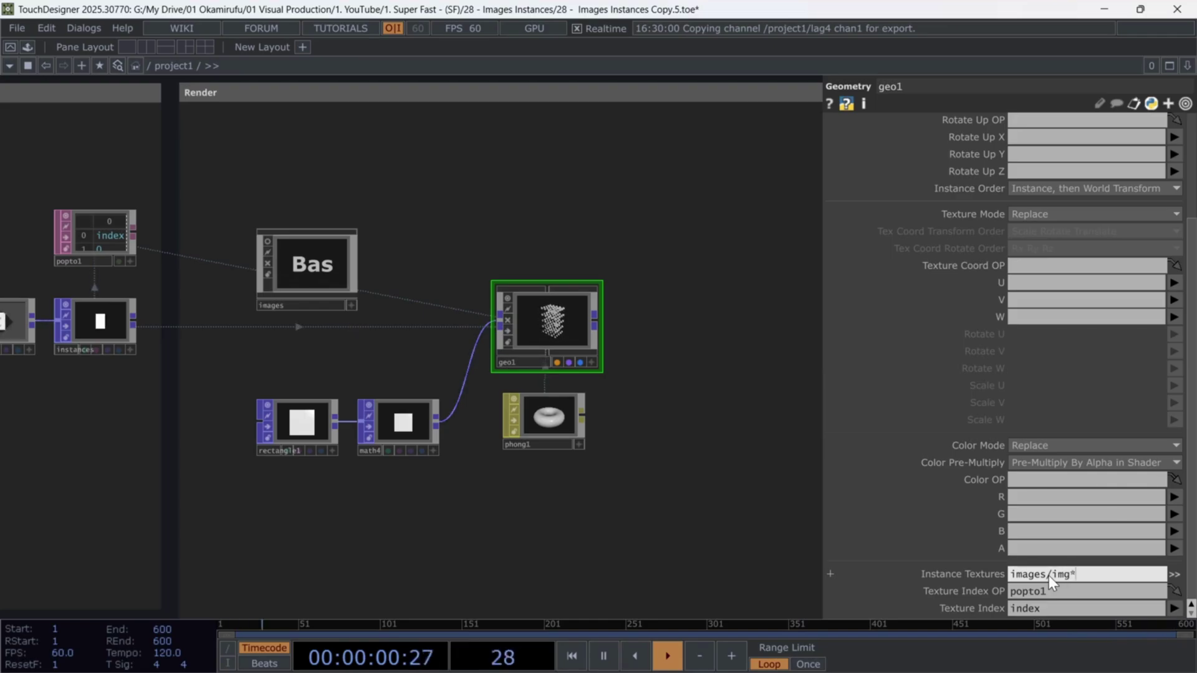
pyautogui.press('Return')
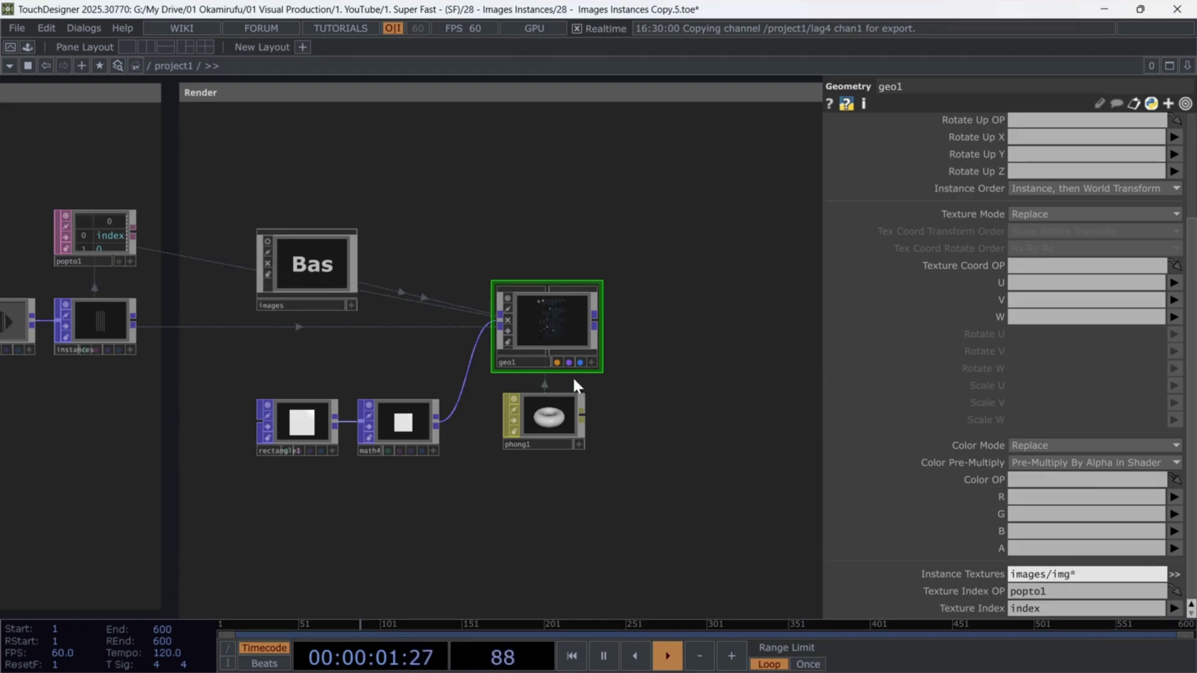
# Inspect the image-textured instances from different angles in geo1's viewer.
pyautogui.scroll(3, 561, 324)
pyautogui.scroll(5, 544, 331)
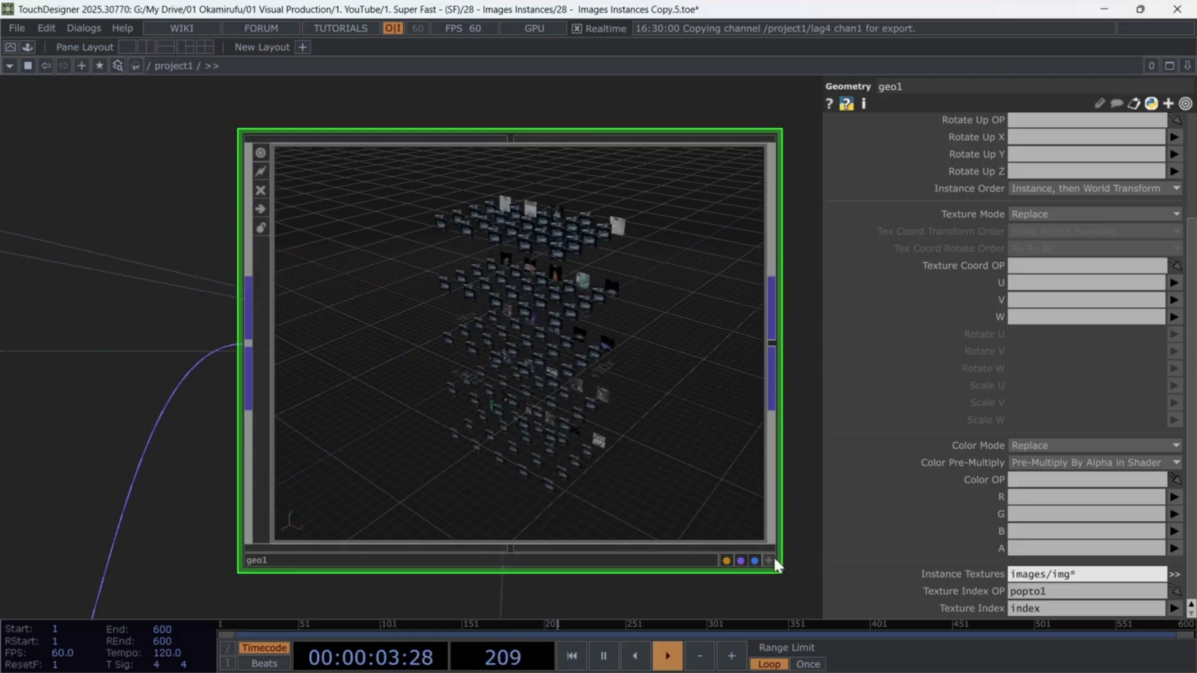
pyautogui.moveTo(568, 379); pyautogui.dragTo(592, 359)
pyautogui.moveTo(179, 275); pyautogui.dragTo(453, 150)
# Try a different Pre Add value on the math4 operator and undo the change.
pyautogui.scroll(-3, 453, 150)
pyautogui.click(227, 504)
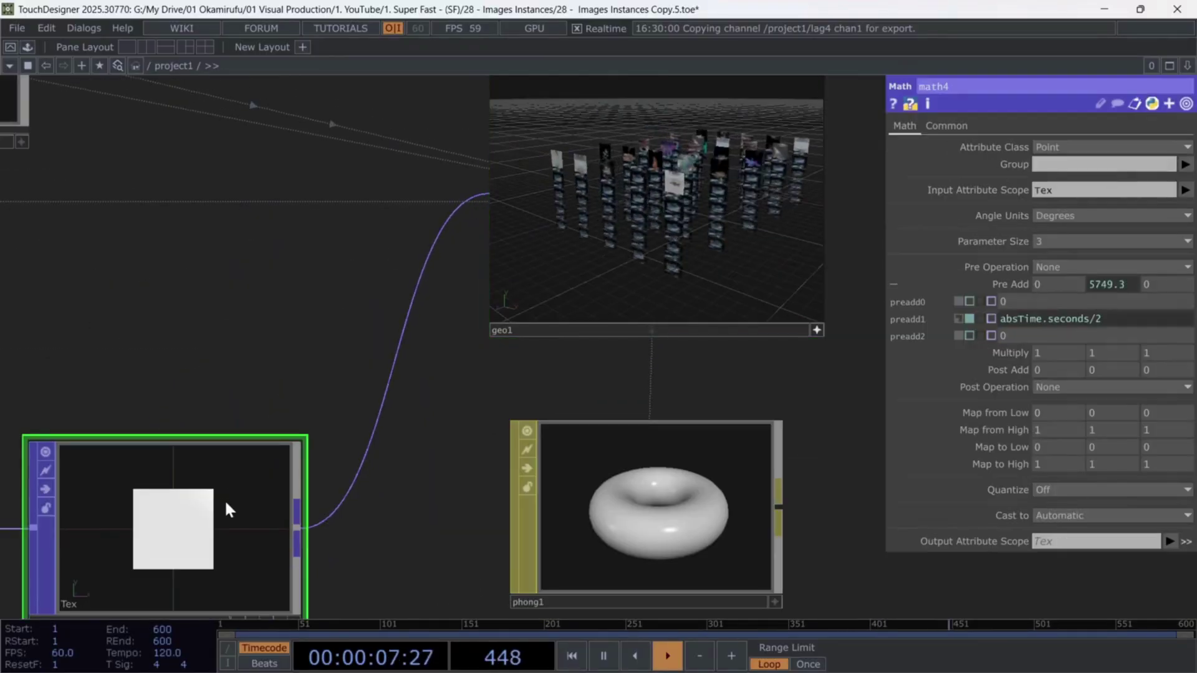
pyautogui.click(1020, 282)
pyautogui.moveTo(1046, 278); pyautogui.dragTo(1023, 265, button='middle')
pyautogui.hotkey('ctrl', 'z')
pyautogui.scroll(-3, 773, 377)
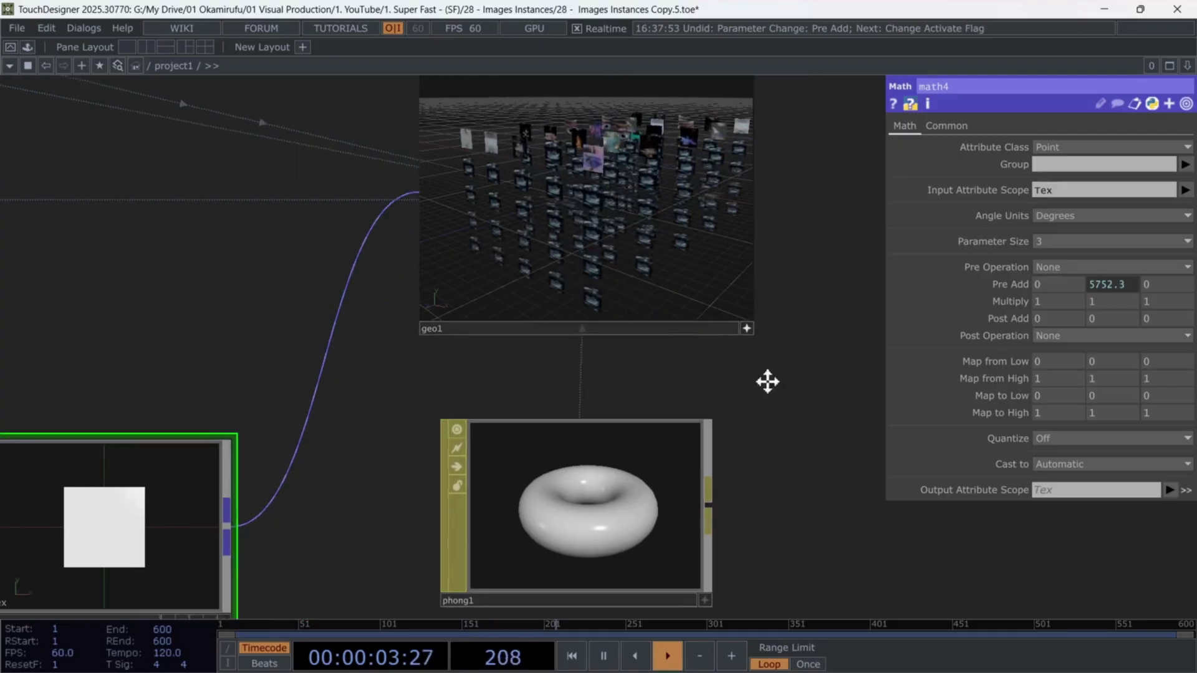
# Review the folder list and filter inside the images component, and the Grid Instances and Render networks at project level.
pyautogui.scroll(-3, 779, 359)
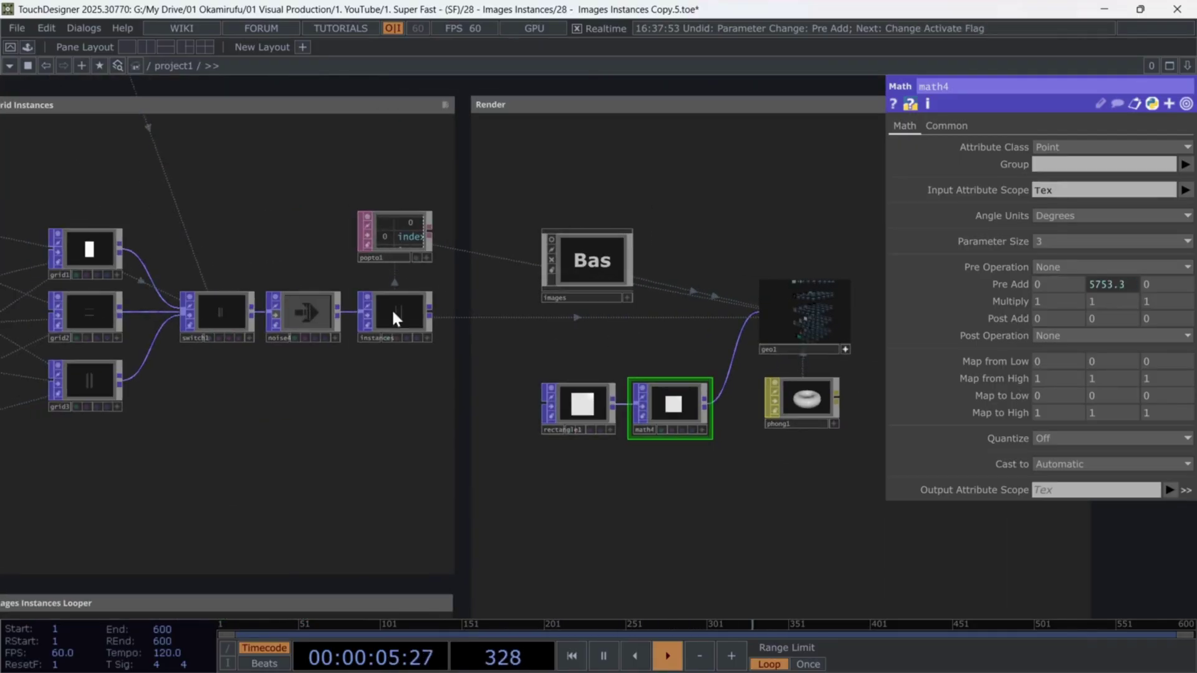
pyautogui.click(612, 258)
pyautogui.doubleClick(595, 267)
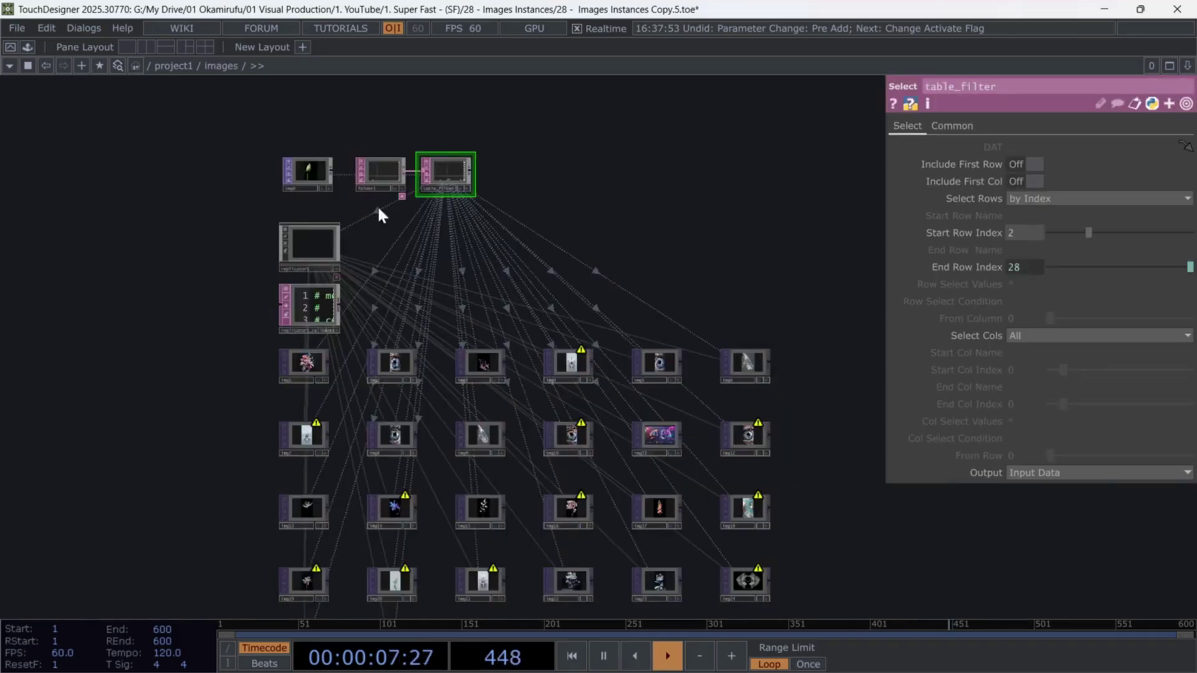
pyautogui.scroll(3, 385, 191)
pyautogui.scroll(3, 655, 136)
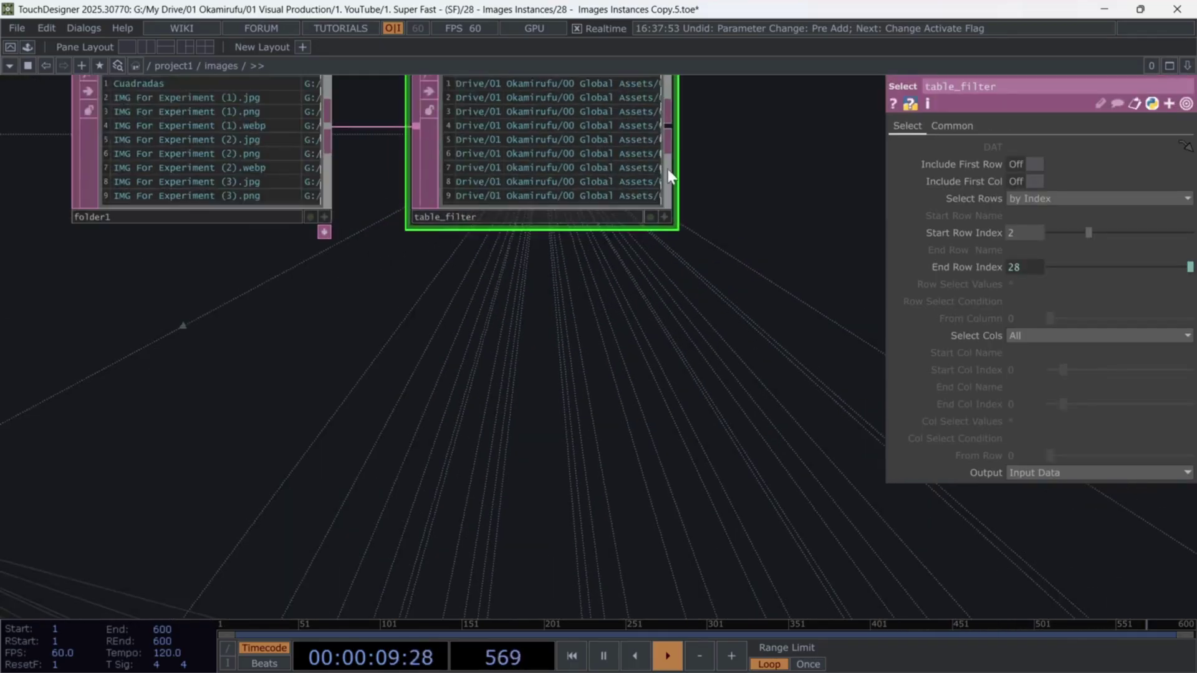
pyautogui.scroll(-3, 731, 200)
pyautogui.press('u')
pyautogui.scroll(-3, 464, 192)
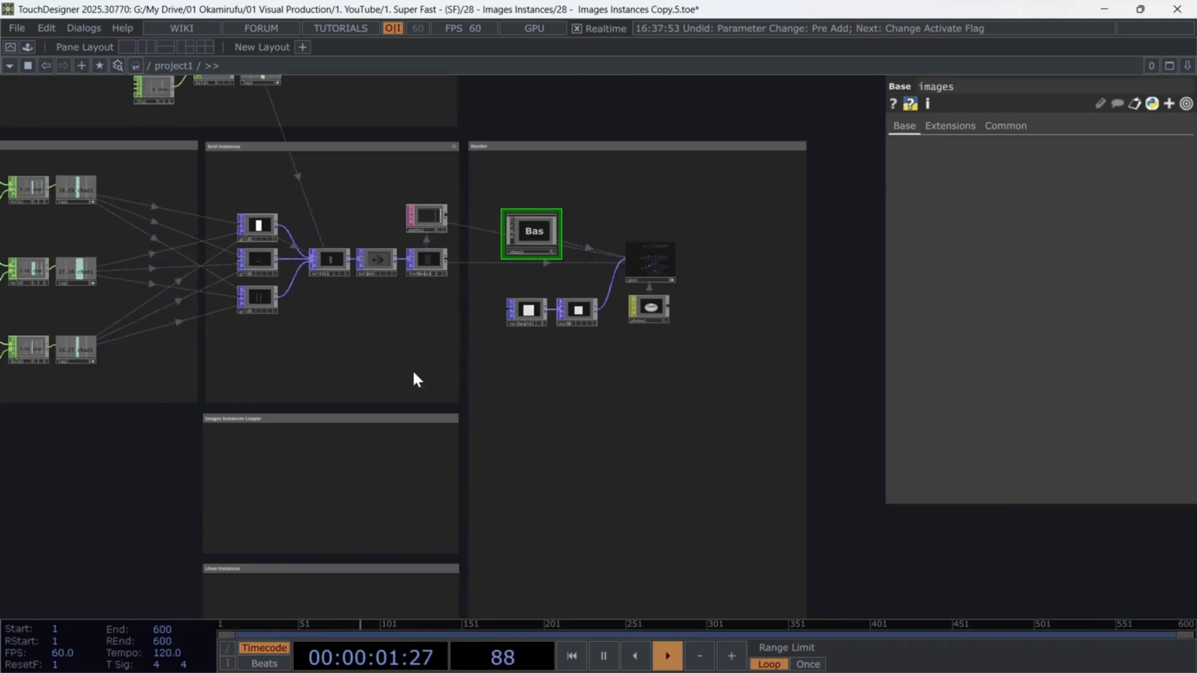
pyautogui.scroll(5, 439, 373)
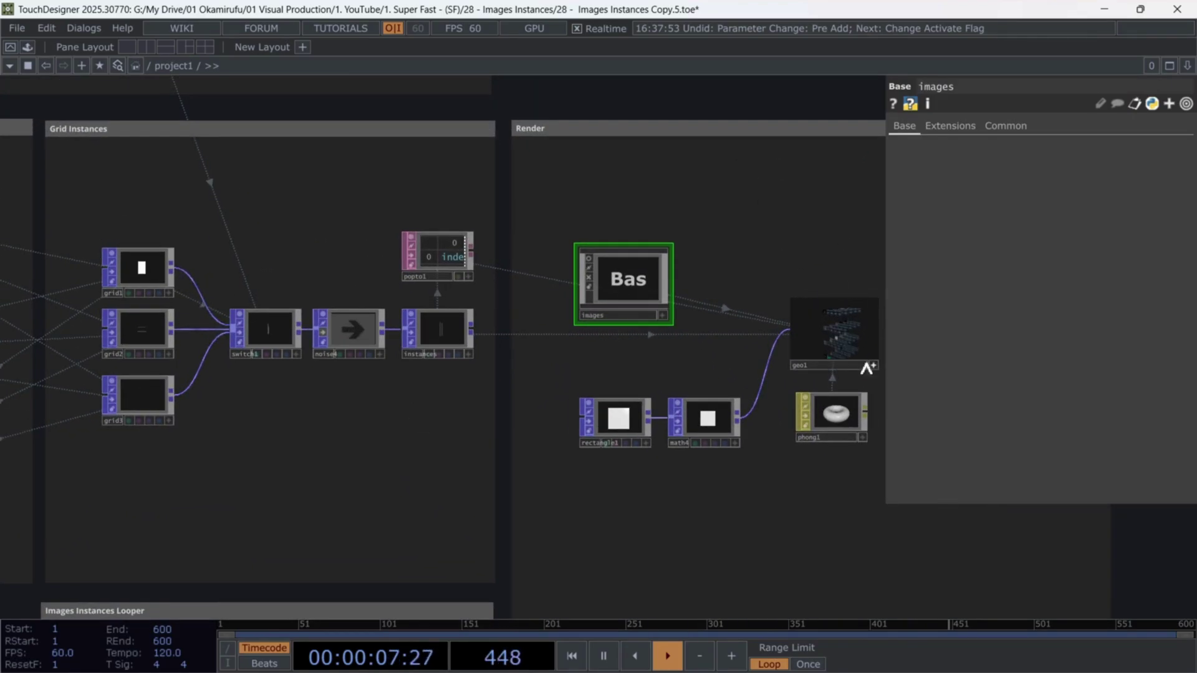
# Examine the image-textured instances up close in geo1's viewer and deactivate the viewer.
pyautogui.scroll(10, 866, 368)
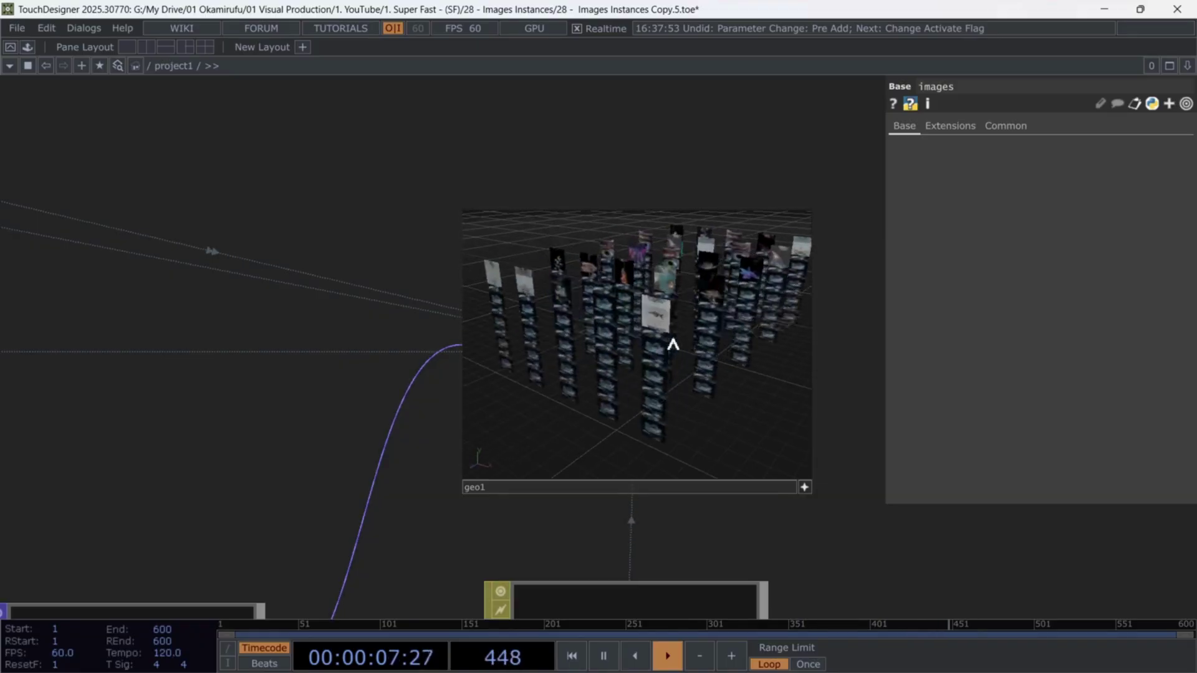
pyautogui.click(803, 487)
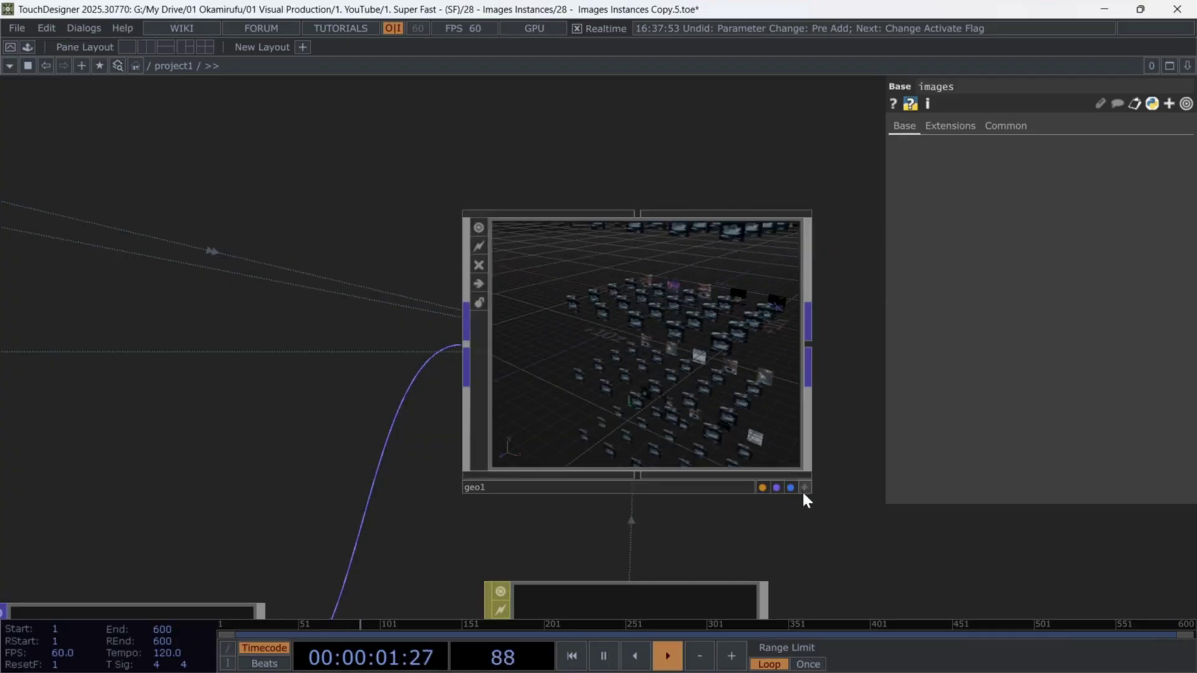
pyautogui.scroll(-10, 745, 341)
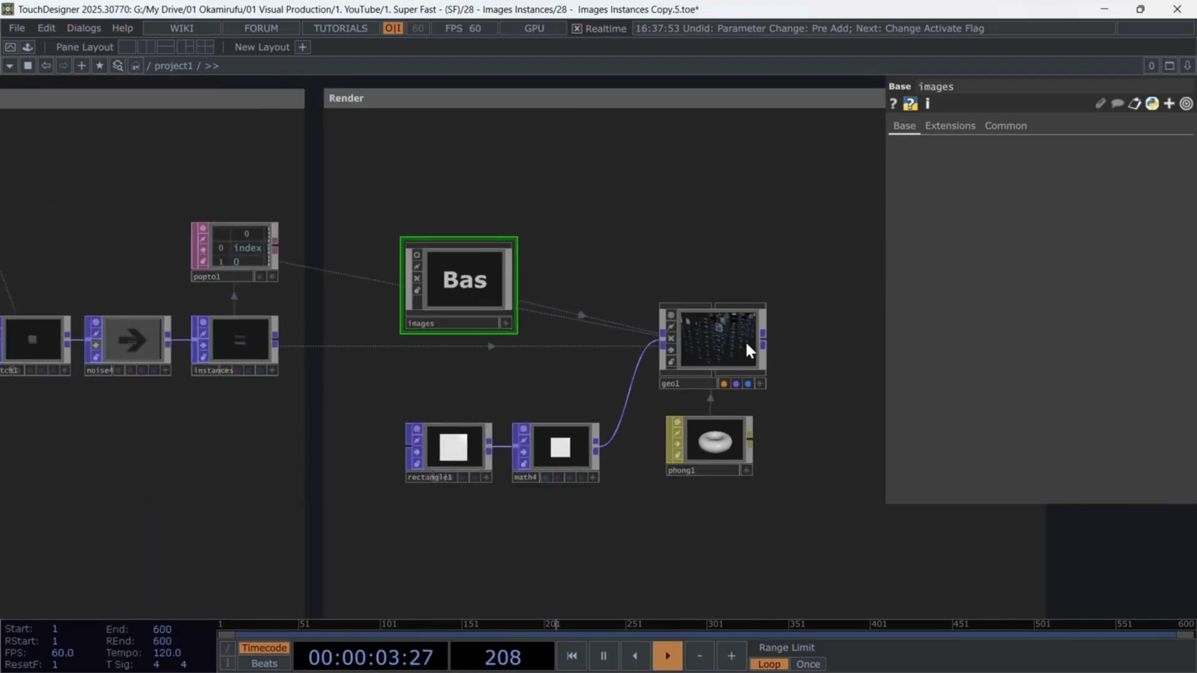
pyautogui.scroll(-3, 746, 344)
pyautogui.moveTo(509, 385); pyautogui.dragTo(631, 322)
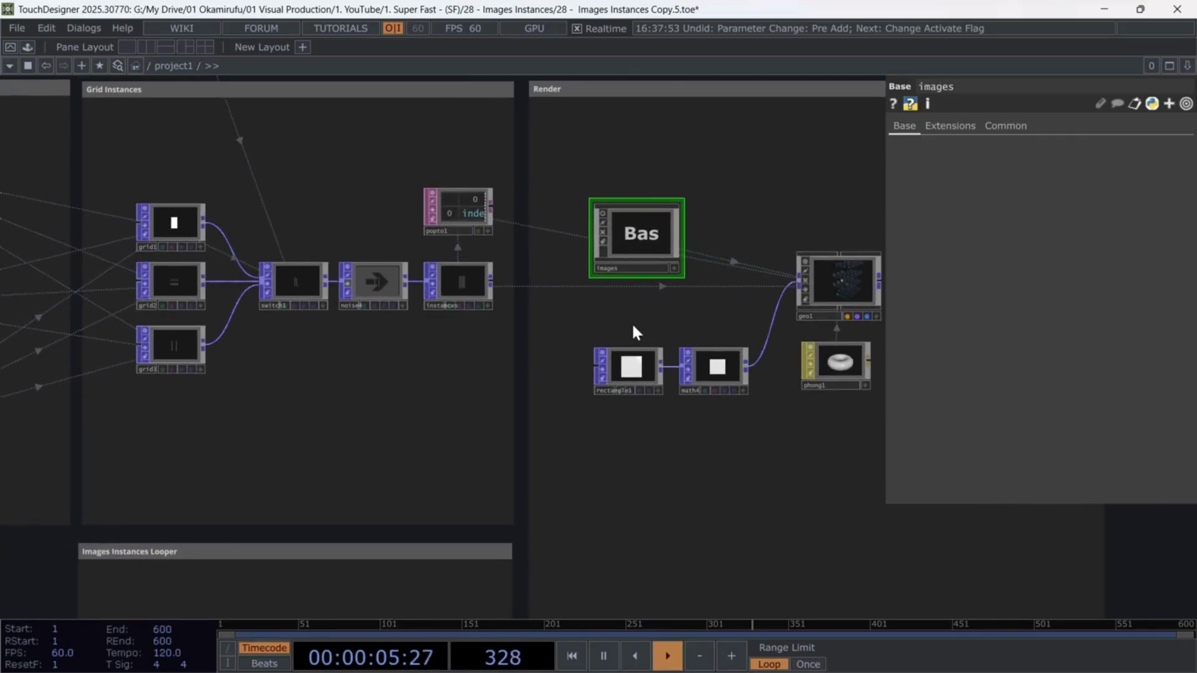
# Add a Select POP inside the Images Instances Looper area.
pyautogui.moveTo(355, 633)
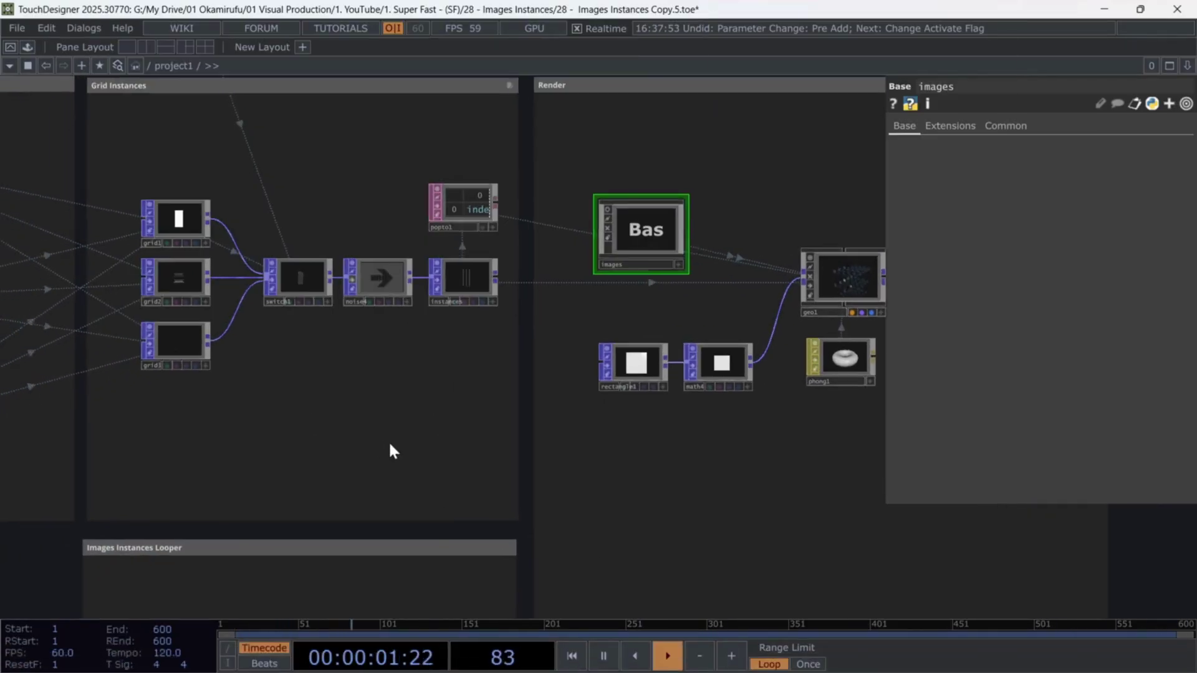
pyautogui.press('Tab')
pyautogui.write('se')
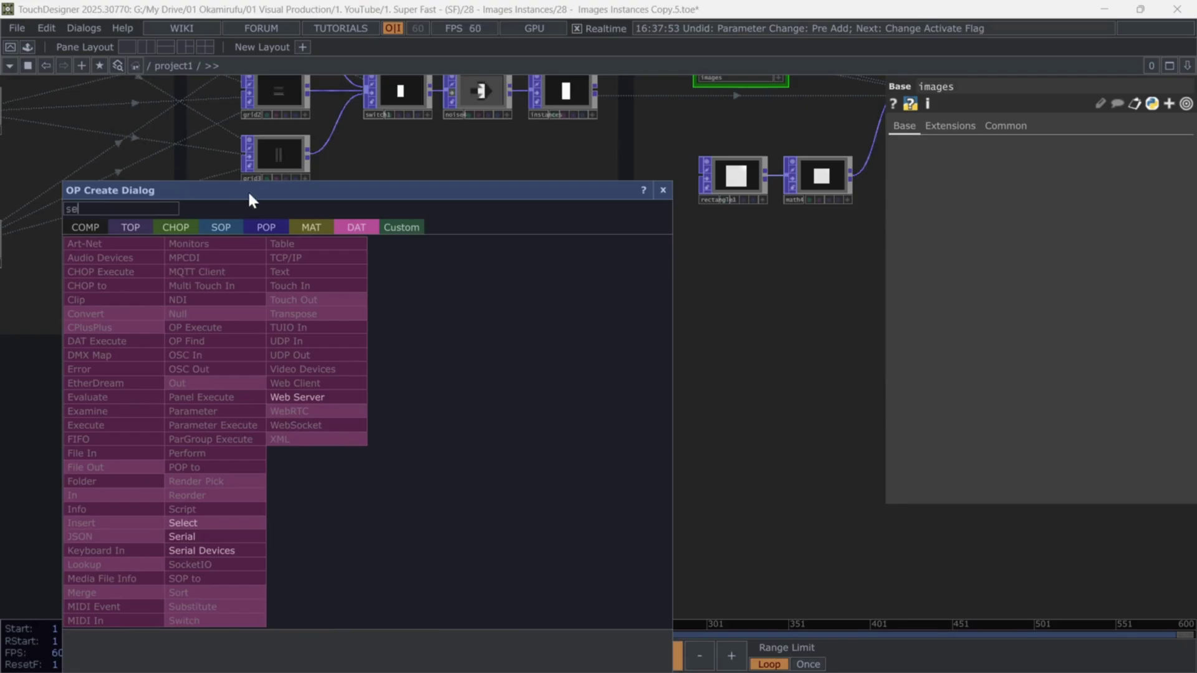
pyautogui.click(265, 225)
pyautogui.click(304, 504)
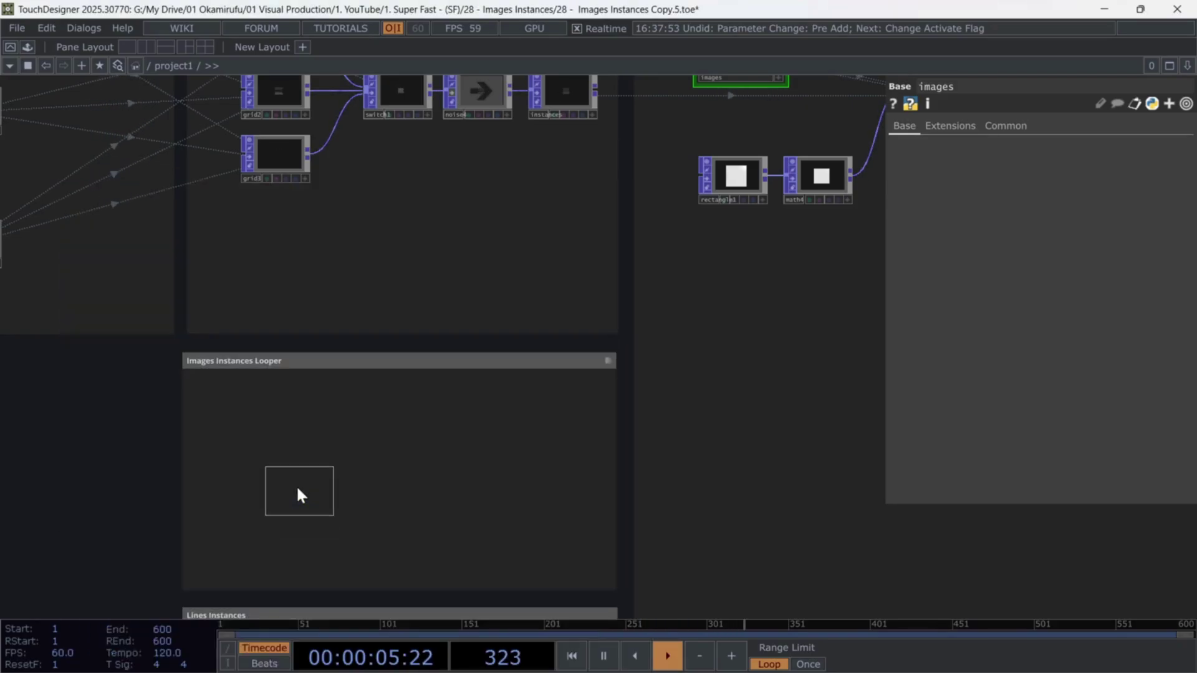
pyautogui.click(260, 482)
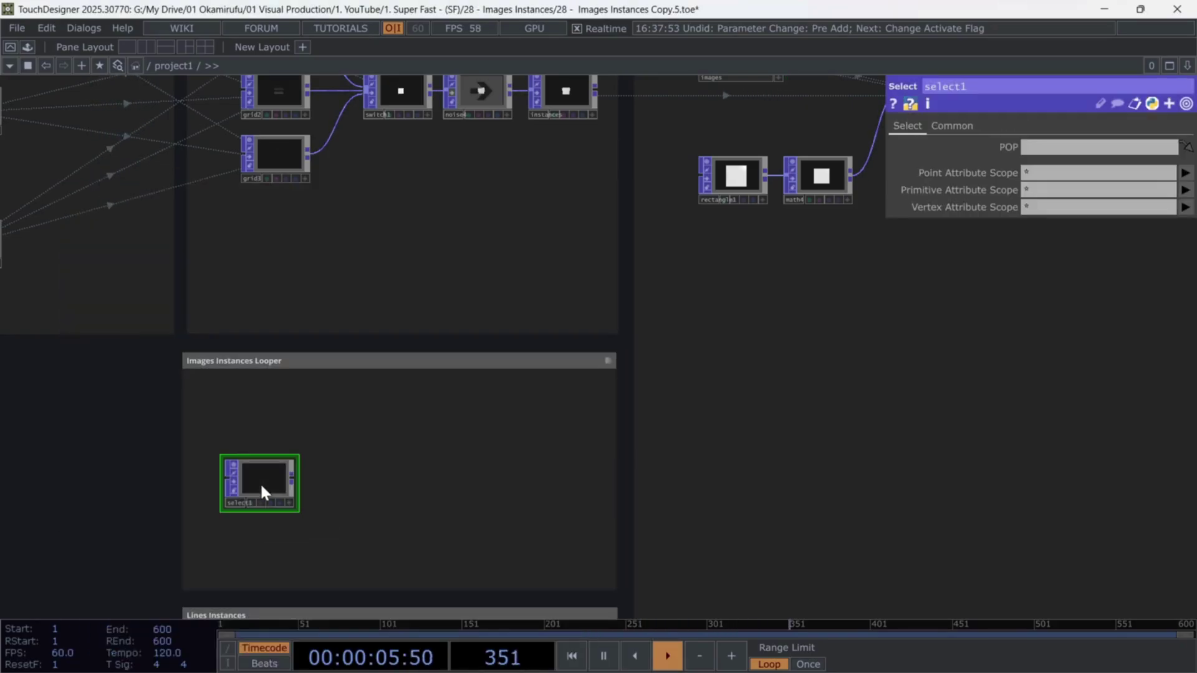
# Append two Math POPs in series after select1 in the Images Instances Looper area.
pyautogui.rightClick(293, 480)
pyautogui.write('mat')
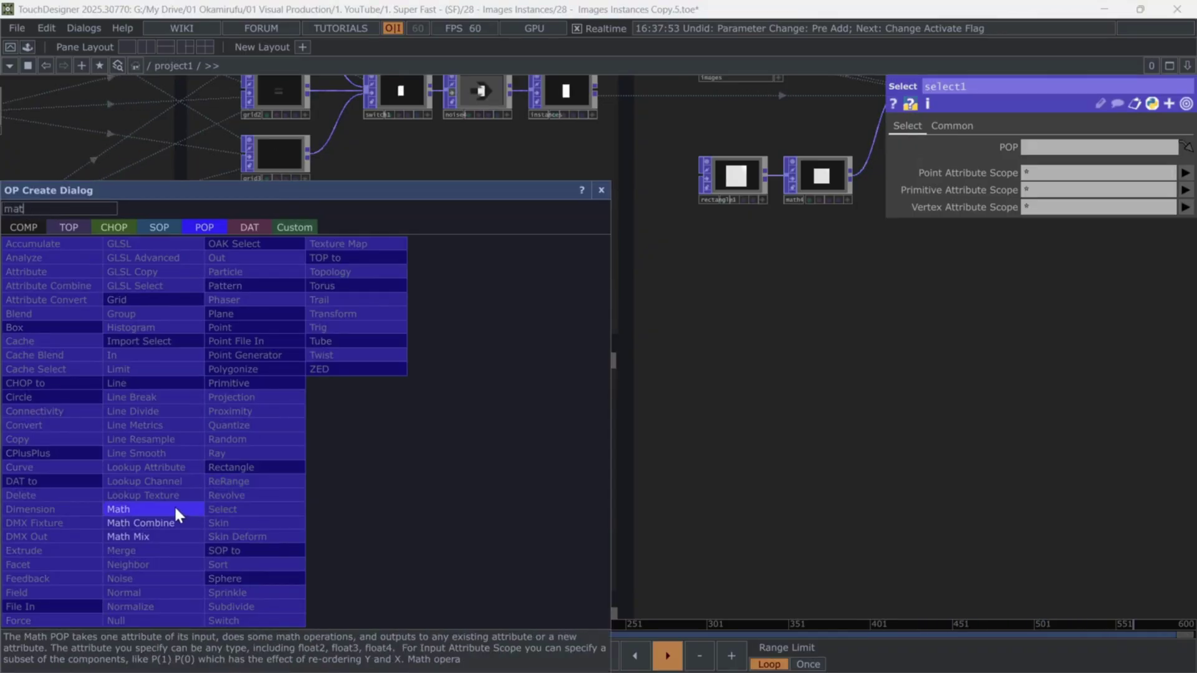
pyautogui.click(176, 509)
pyautogui.click(354, 480)
pyautogui.rightClick(394, 476)
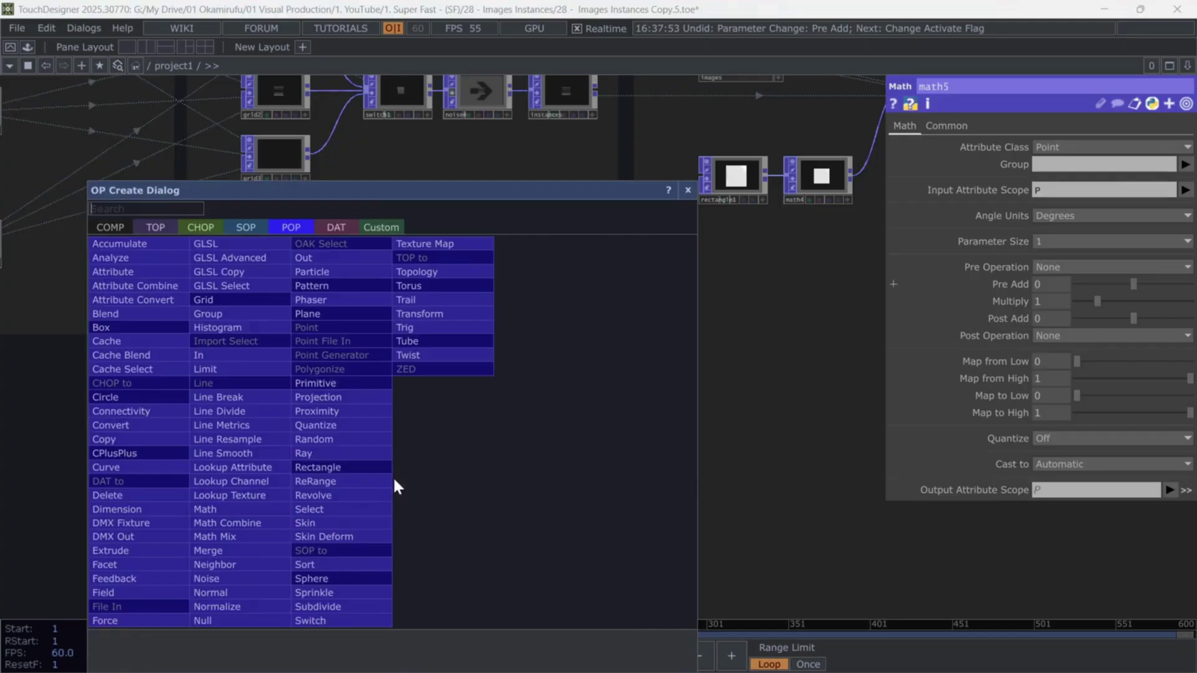
pyautogui.write('mat')
pyautogui.click(243, 508)
pyautogui.click(439, 469)
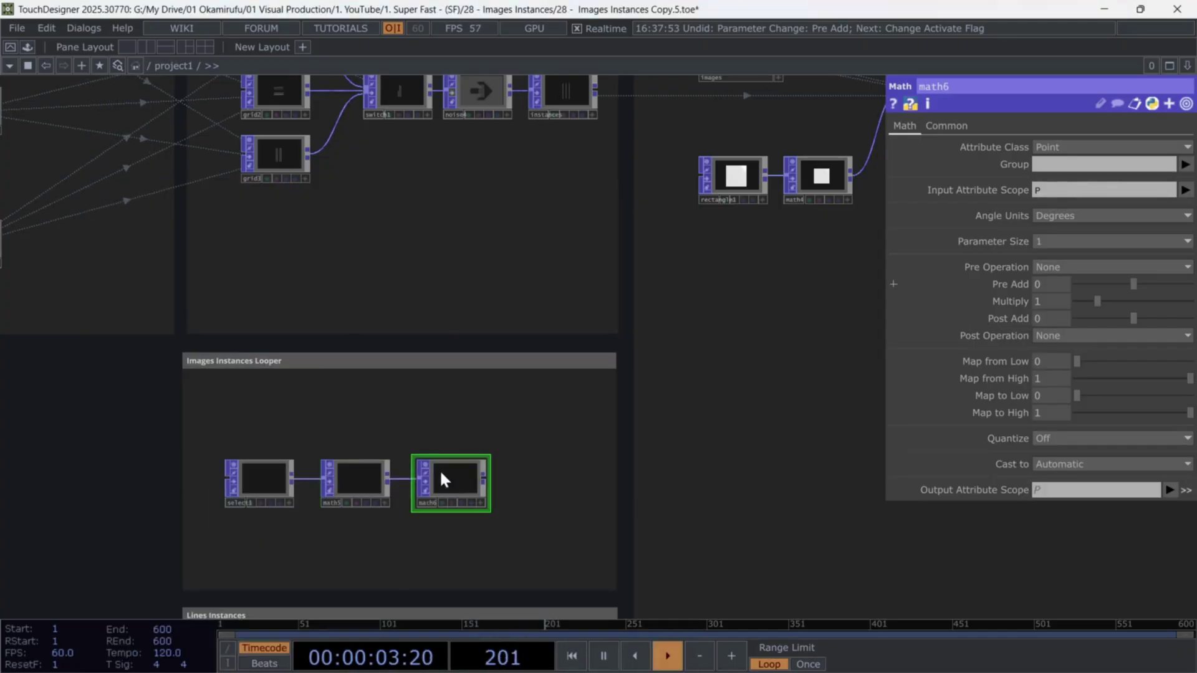
# Add a Constant CHOP above select1 and give it a second channel.
pyautogui.press('Tab')
pyautogui.write('con')
pyautogui.click(244, 226)
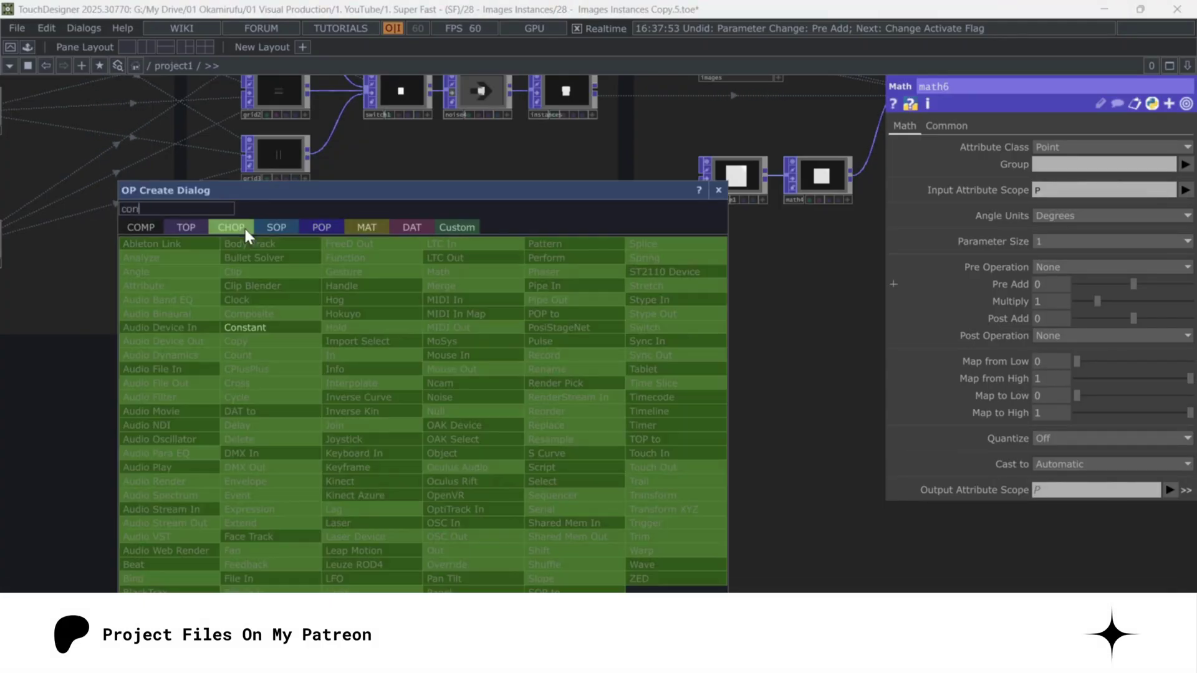
pyautogui.click(243, 327)
pyautogui.click(259, 405)
pyautogui.click(1013, 148)
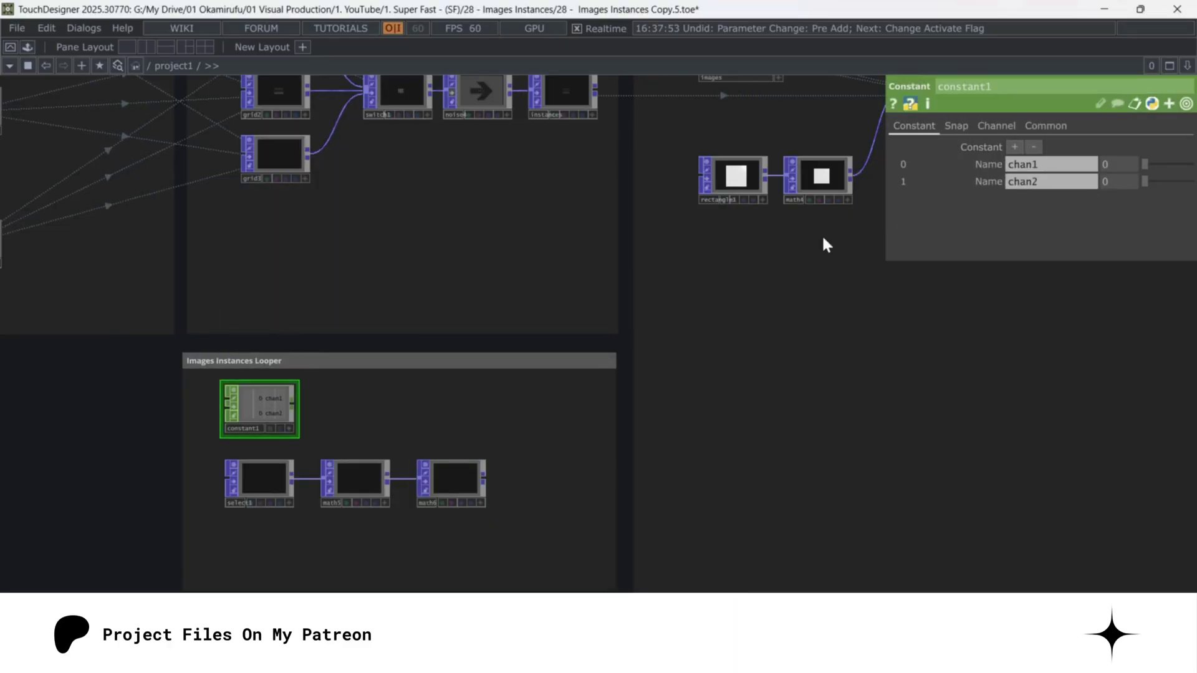
# Make select1 reference the instances POP from the Grid Instances network.
pyautogui.moveTo(536, 109); pyautogui.dragTo(247, 495)
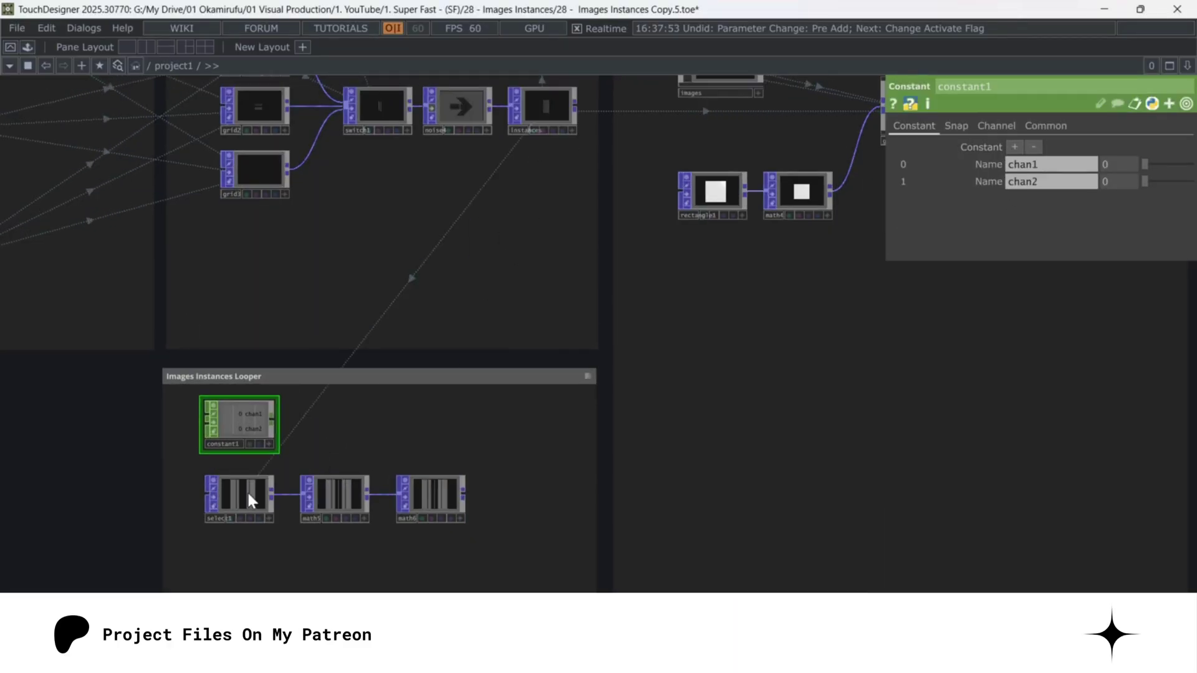
pyautogui.click(250, 499)
# Name constant1's two channels total_images and pack_loop.
pyautogui.click(229, 421)
pyautogui.scroll(3, 233, 427)
pyautogui.click(1051, 164)
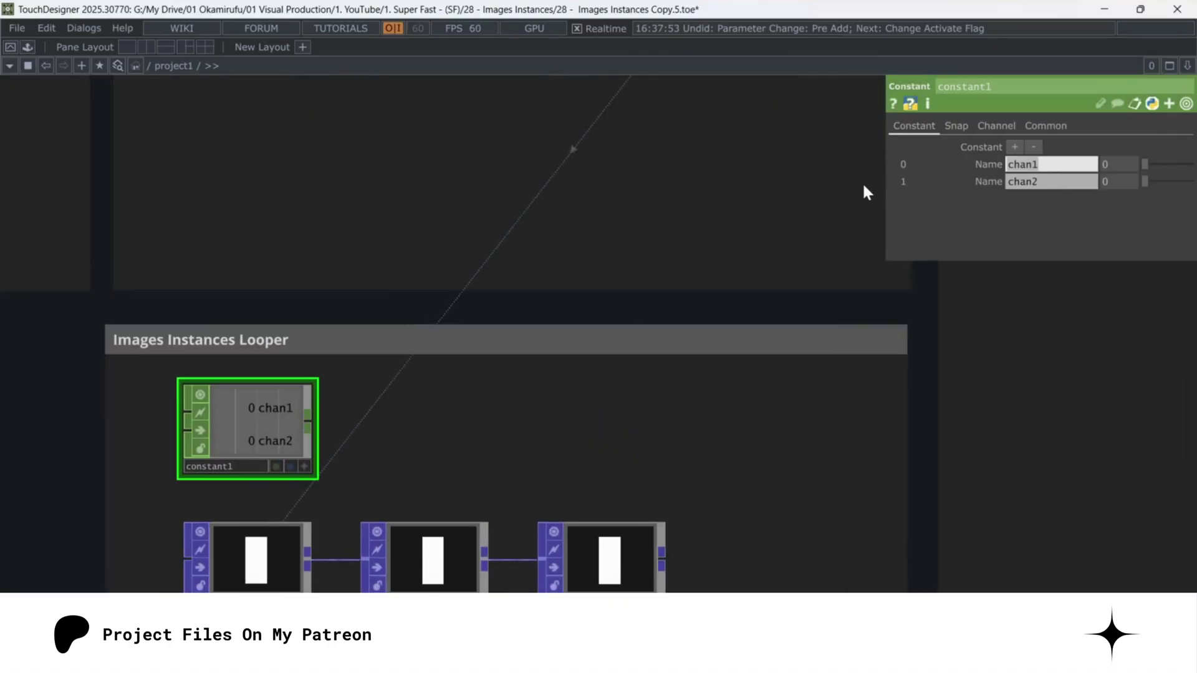
pyautogui.write('total?')
pyautogui.press('BackSpace')
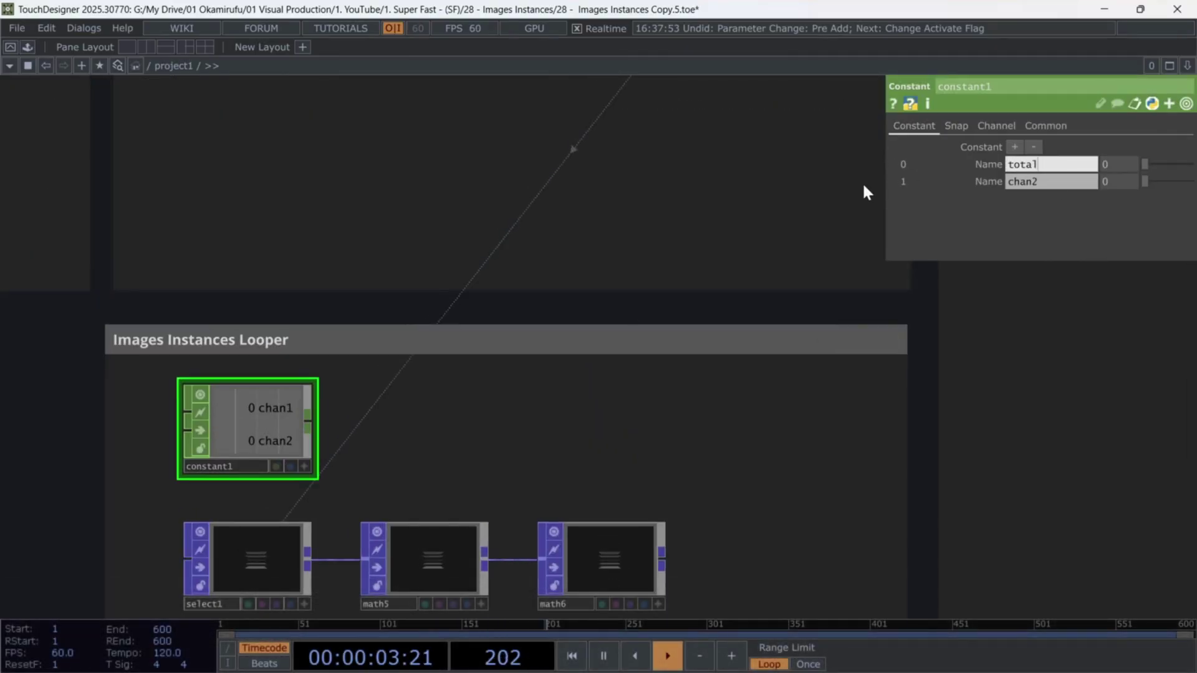
pyautogui.write('?')
pyautogui.press('BackSpace')
pyautogui.write('_images')
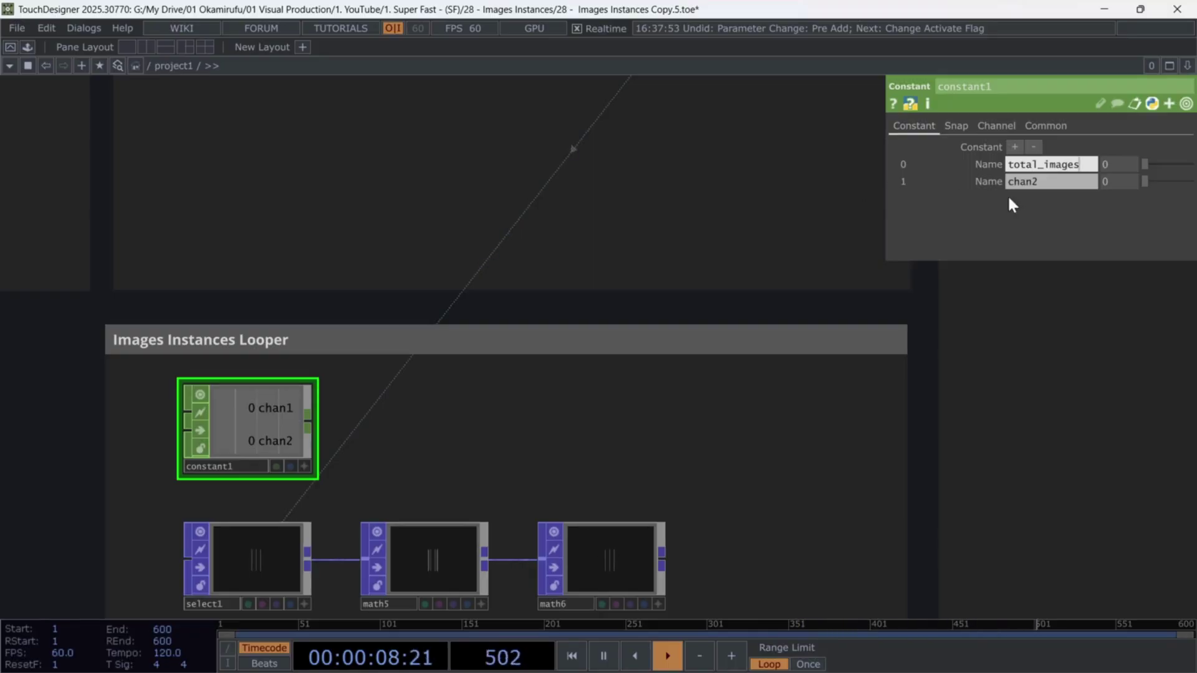
pyautogui.moveTo(1050, 185); pyautogui.dragTo(978, 183)
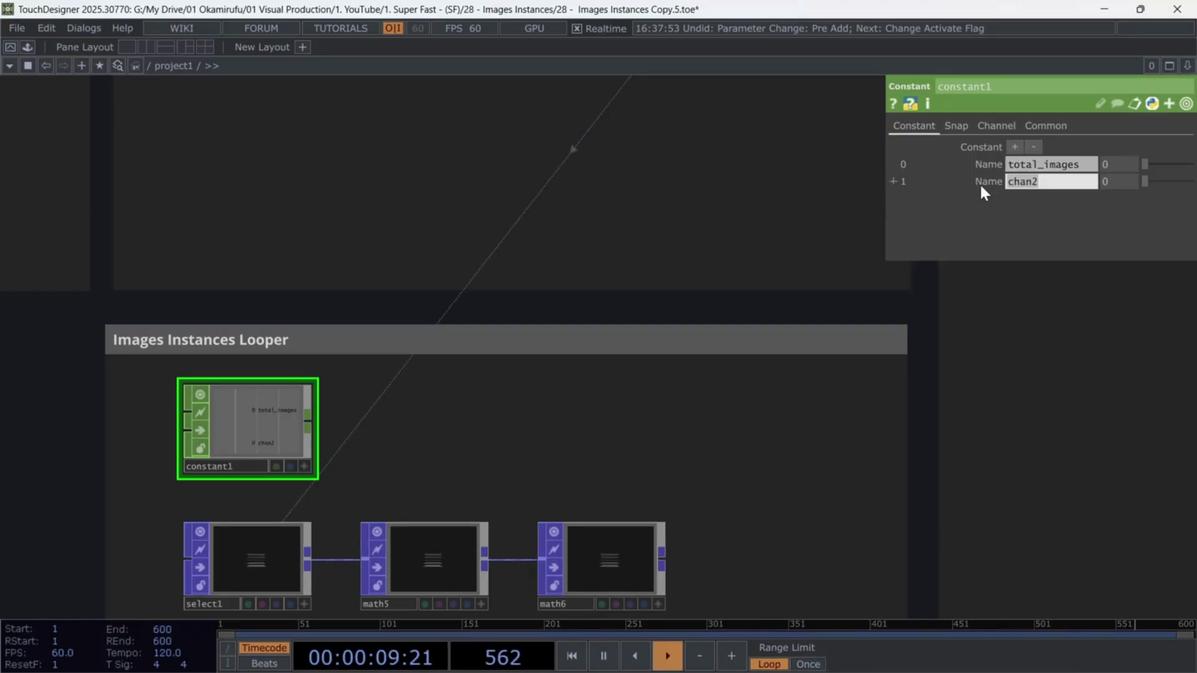
pyautogui.write('pack_loop')
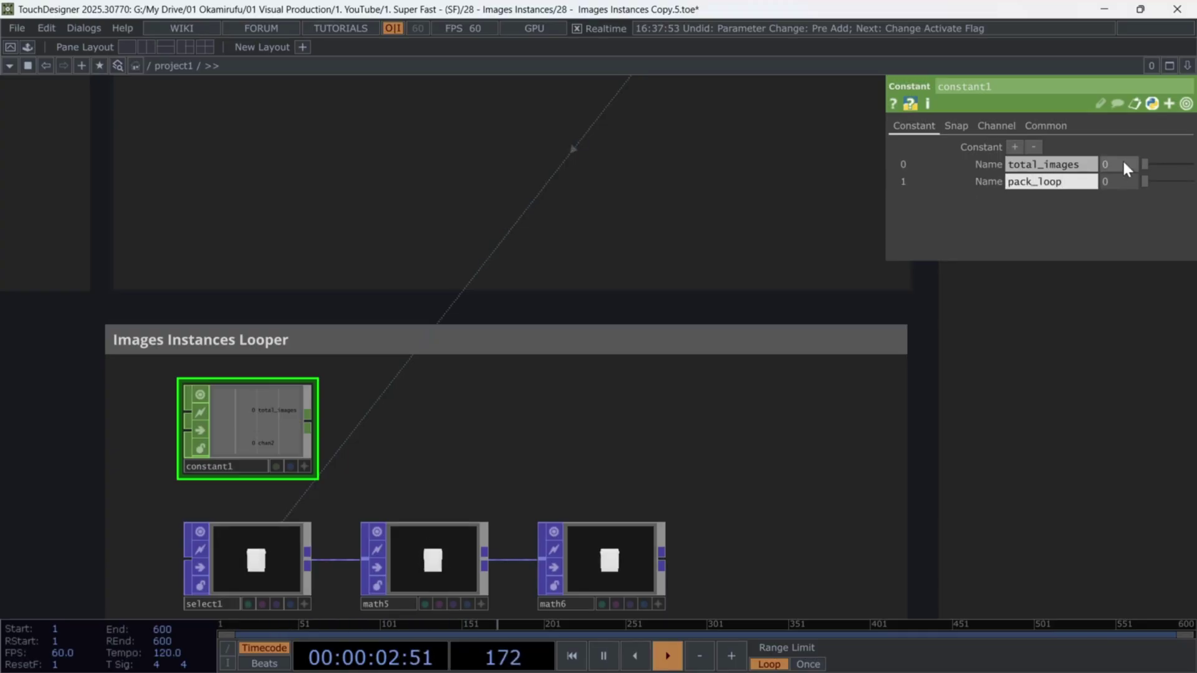
# Set total_images to 25 and give pack_loop the expression 1/me.par.const0value.
pyautogui.moveTo(1122, 162); pyautogui.dragTo(1063, 172)
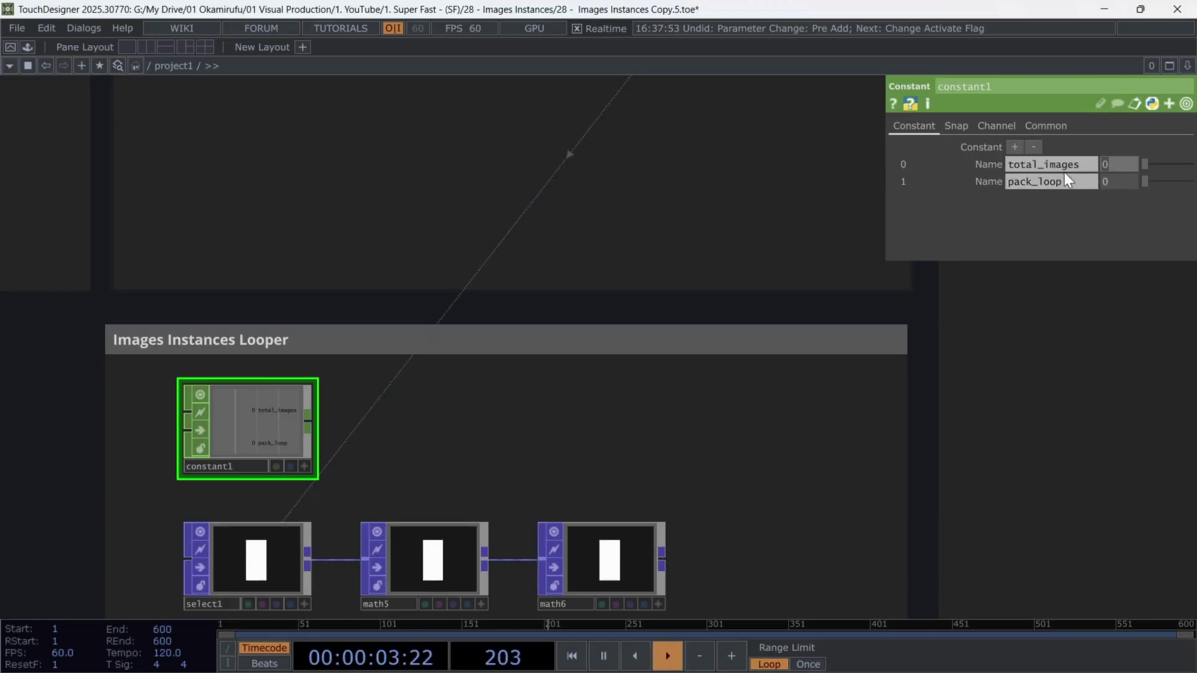
pyautogui.write('25')
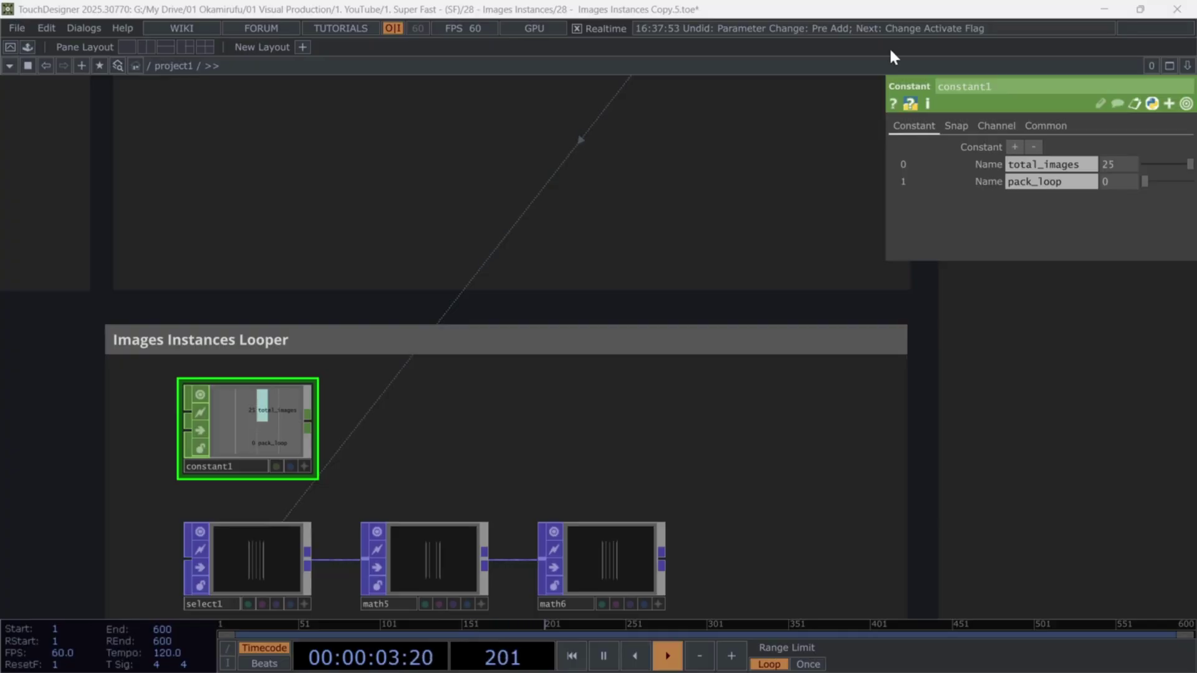
pyautogui.click(995, 186)
pyautogui.click(969, 215)
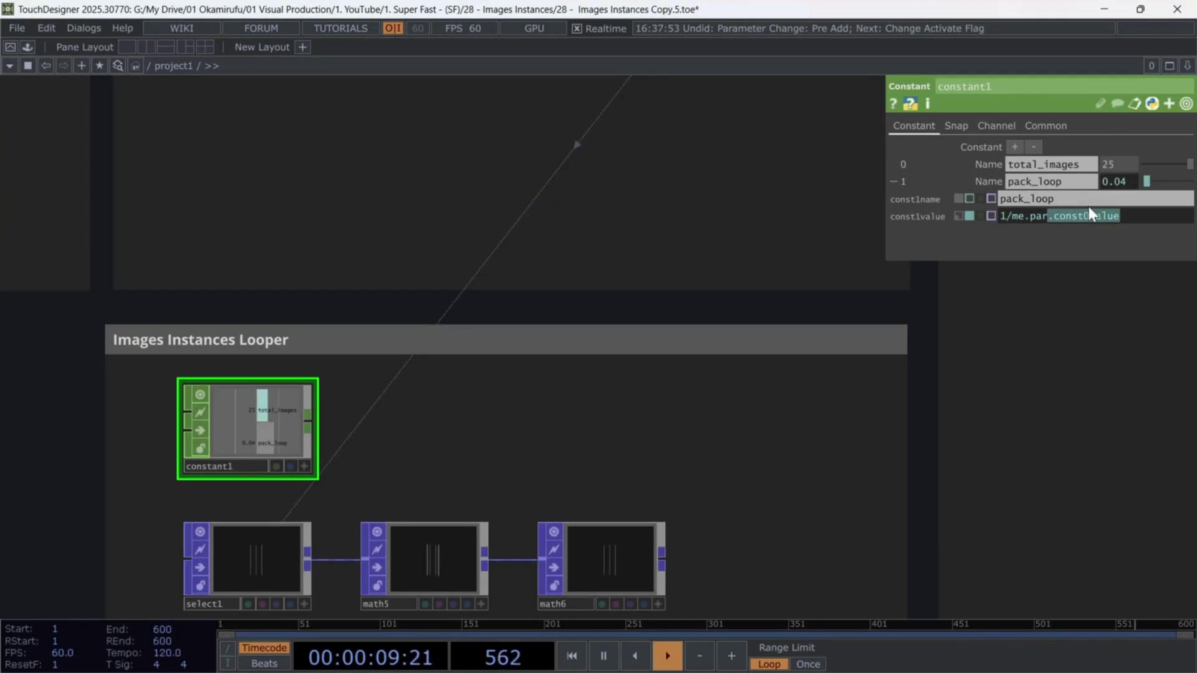
pyautogui.click(997, 217)
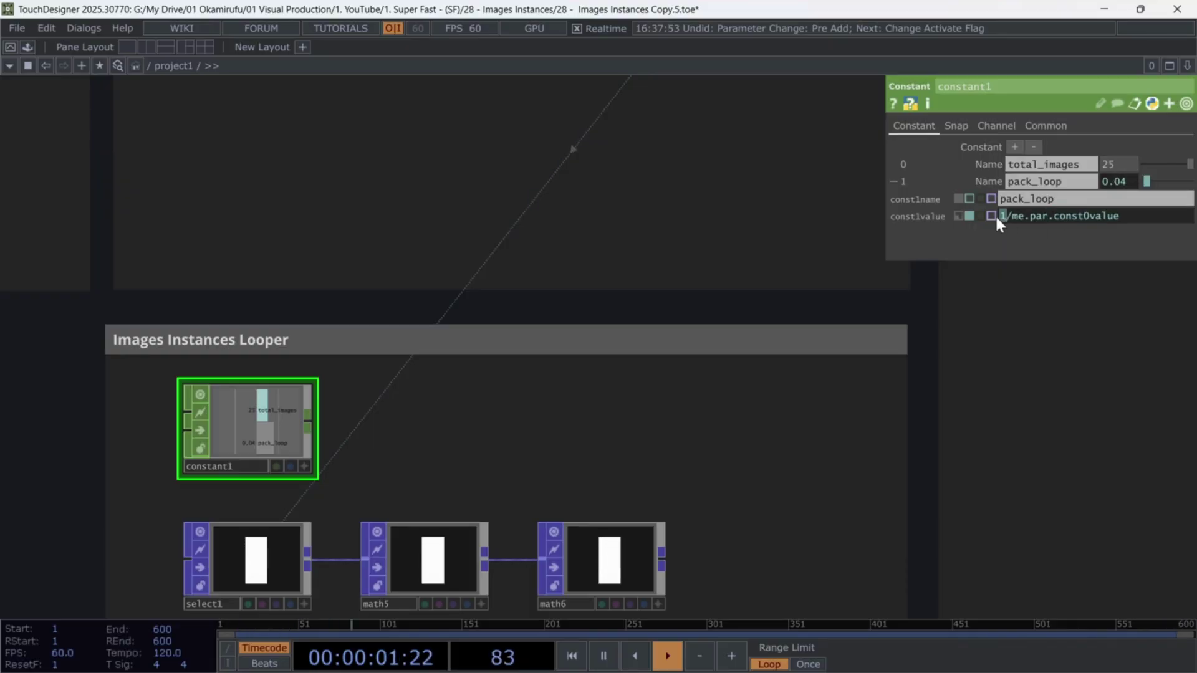
pyautogui.click(994, 179)
# Link math5's Multiply to constant1's pack_loop channel as a CHOP reference.
pyautogui.moveTo(756, 422); pyautogui.dragTo(821, 264)
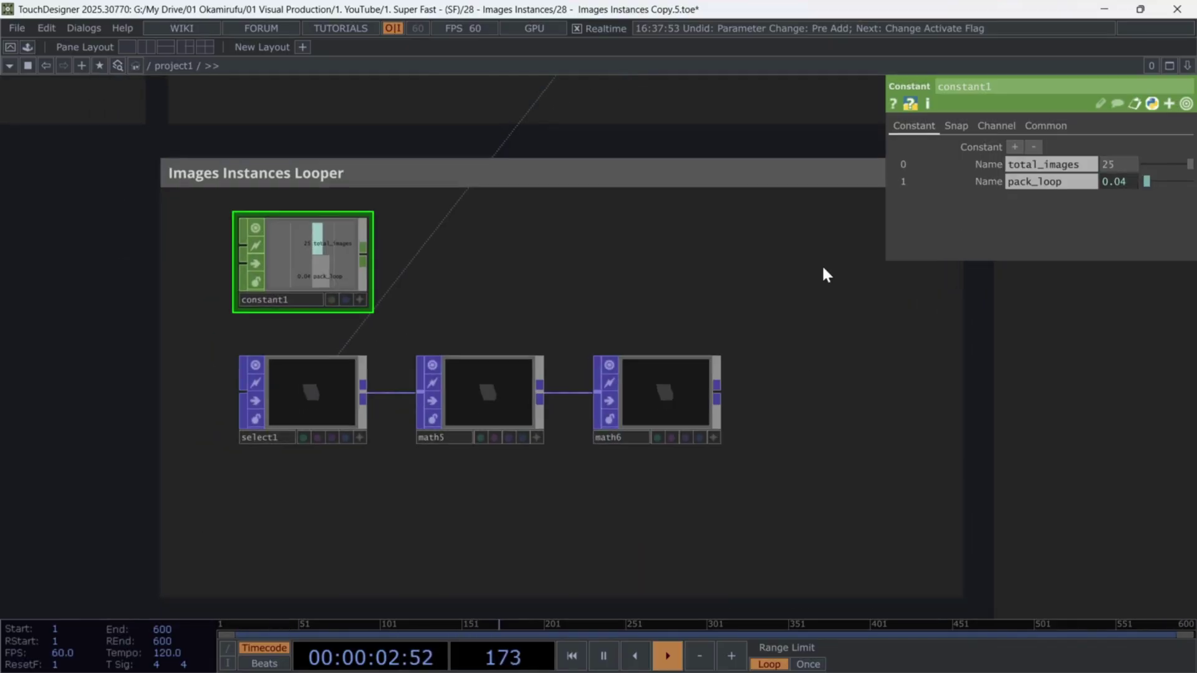
pyautogui.click(524, 380)
pyautogui.moveTo(387, 303); pyautogui.dragTo(341, 350)
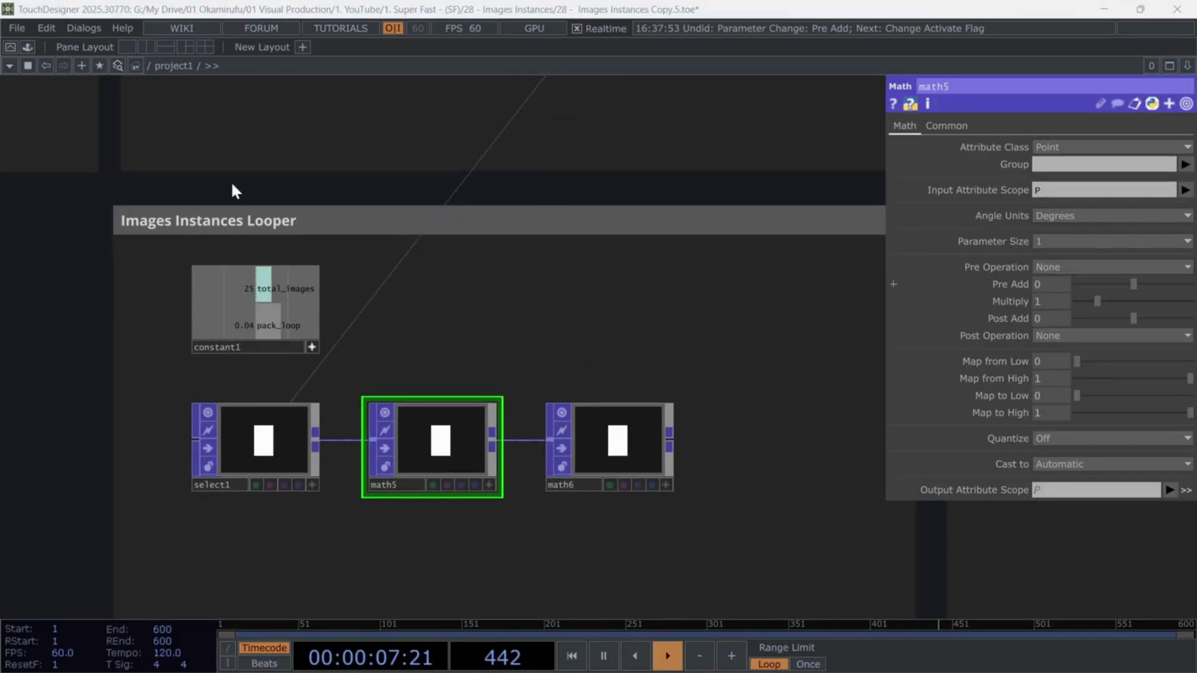
pyautogui.moveTo(277, 330); pyautogui.dragTo(1050, 301)
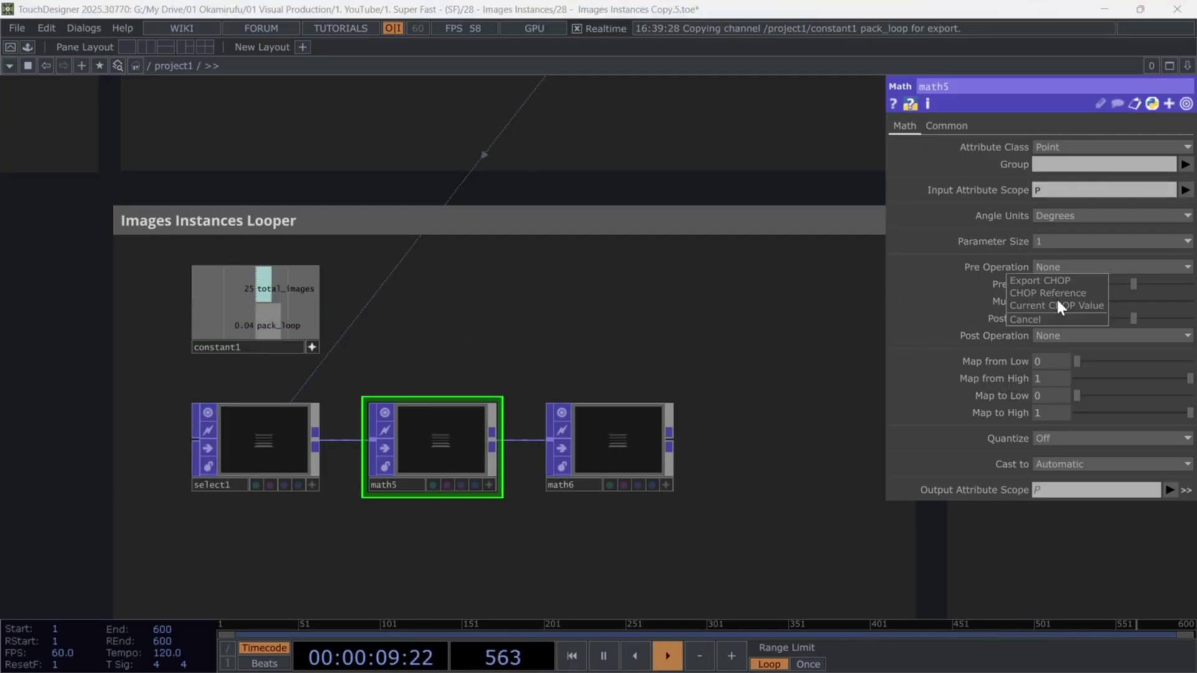
pyautogui.click(1055, 287)
# Set math5's Input Attribute Scope to _PointI, Post Operation to fract(A) and Output Attribute Scope to pre_index.
pyautogui.click(1185, 190)
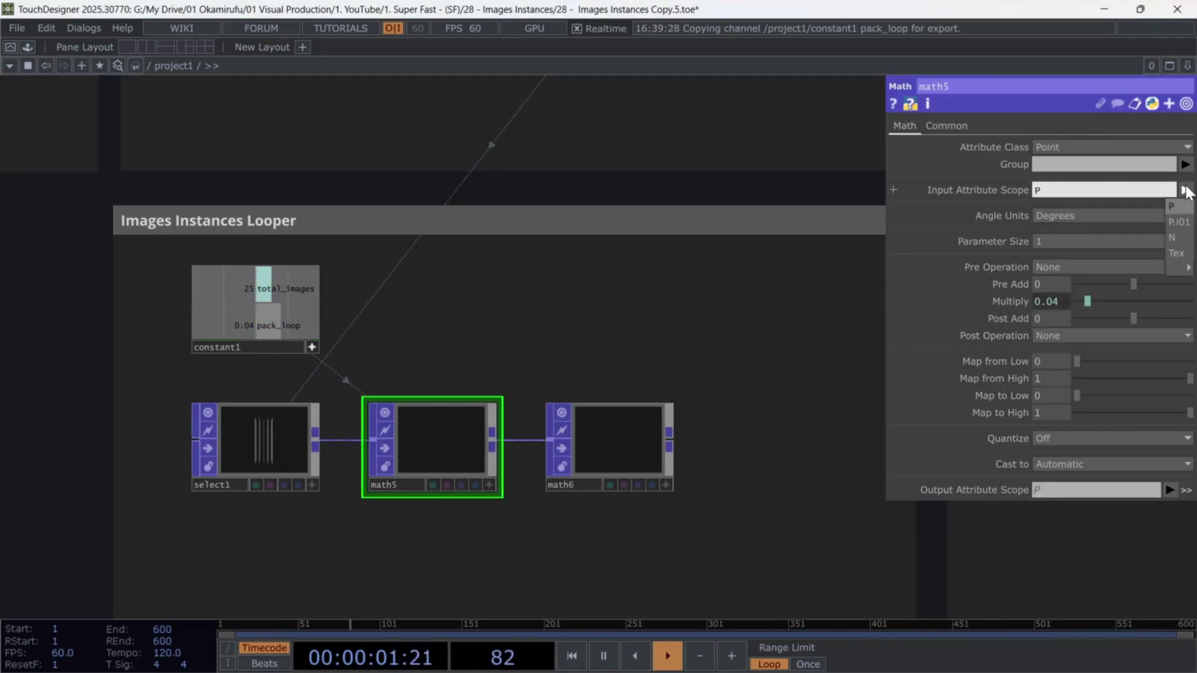
pyautogui.moveTo(1173, 265)
pyautogui.click(1123, 40)
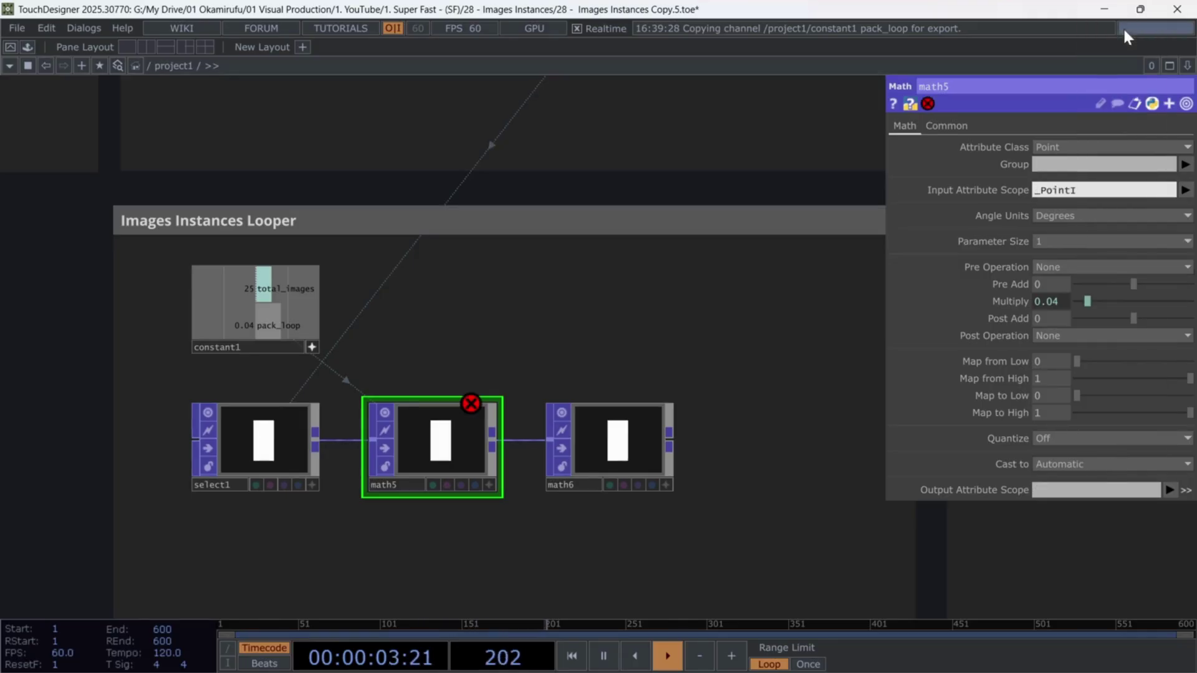
pyautogui.click(1058, 338)
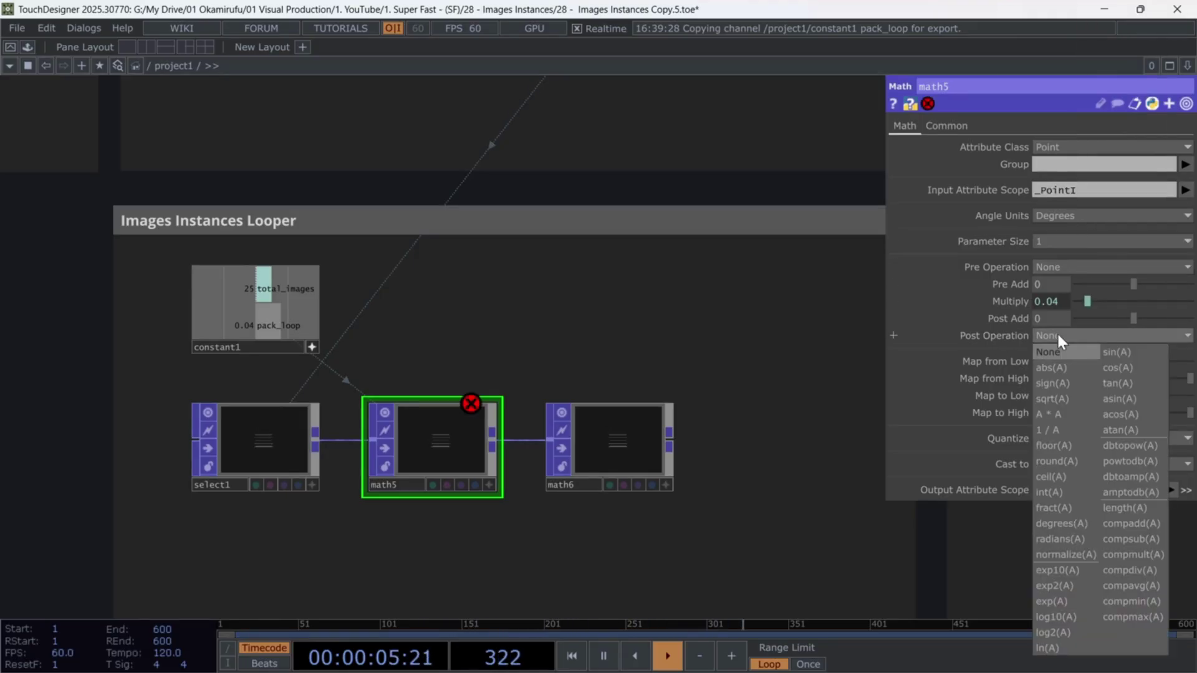
pyautogui.click(1054, 507)
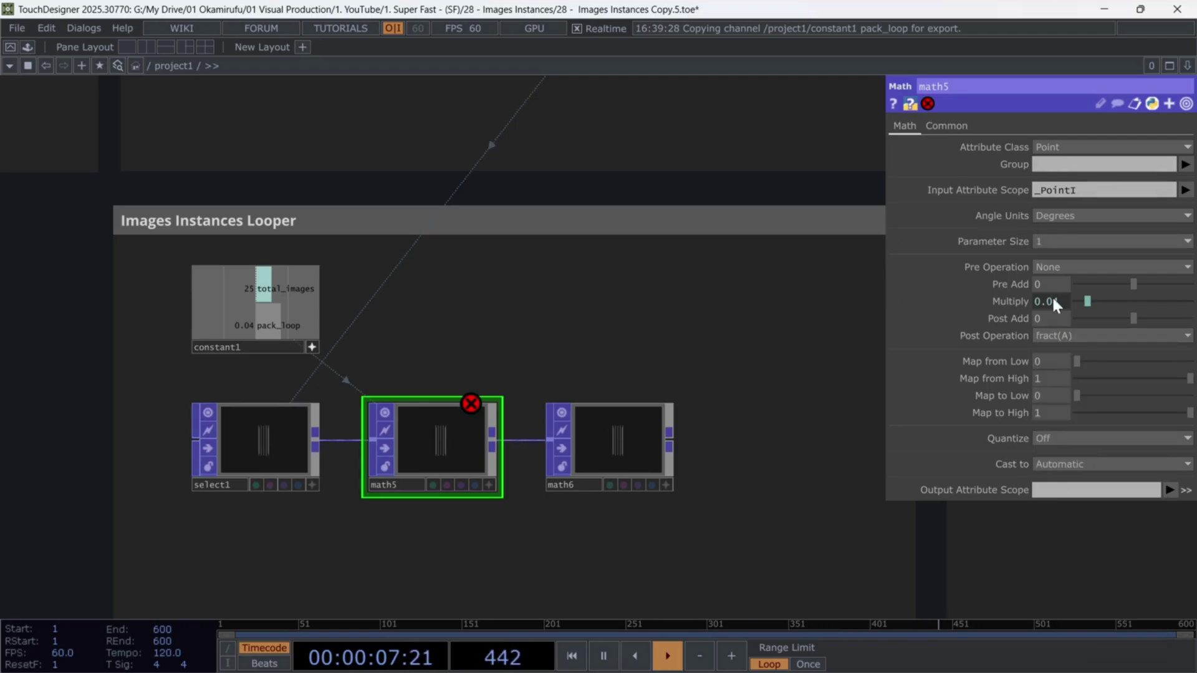
pyautogui.click(1070, 497)
pyautogui.write('pre_index')
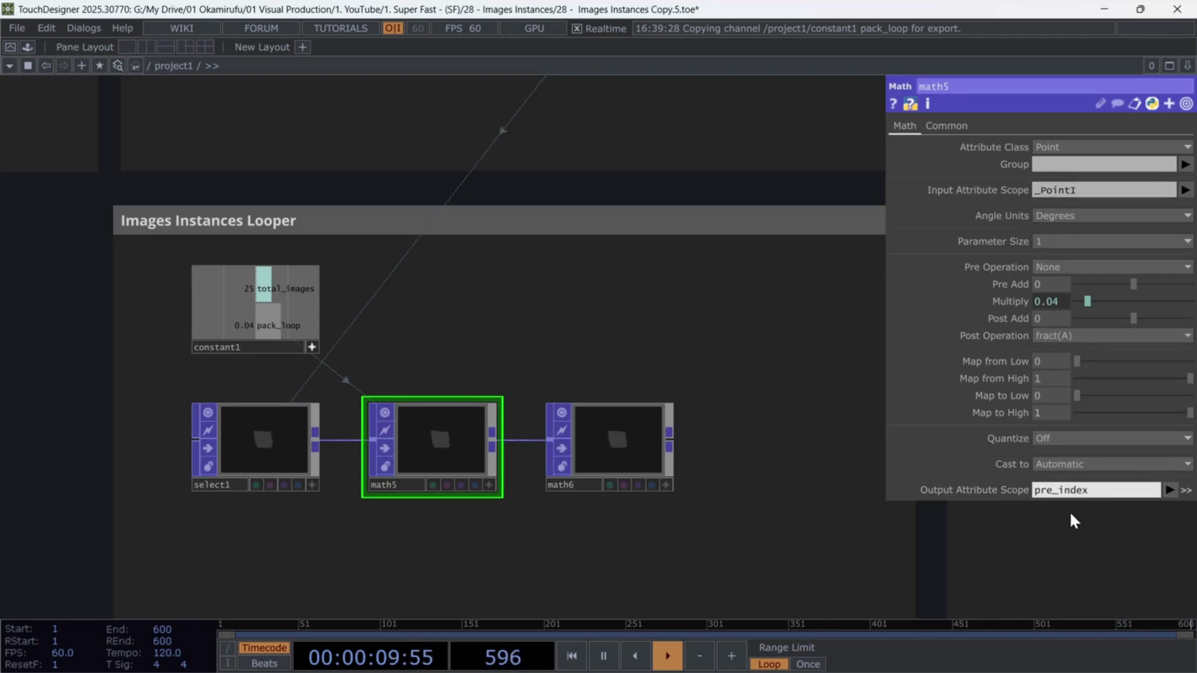
# Set math6's Input Attribute Scope to pre_index.
pyautogui.moveTo(814, 349); pyautogui.dragTo(818, 349)
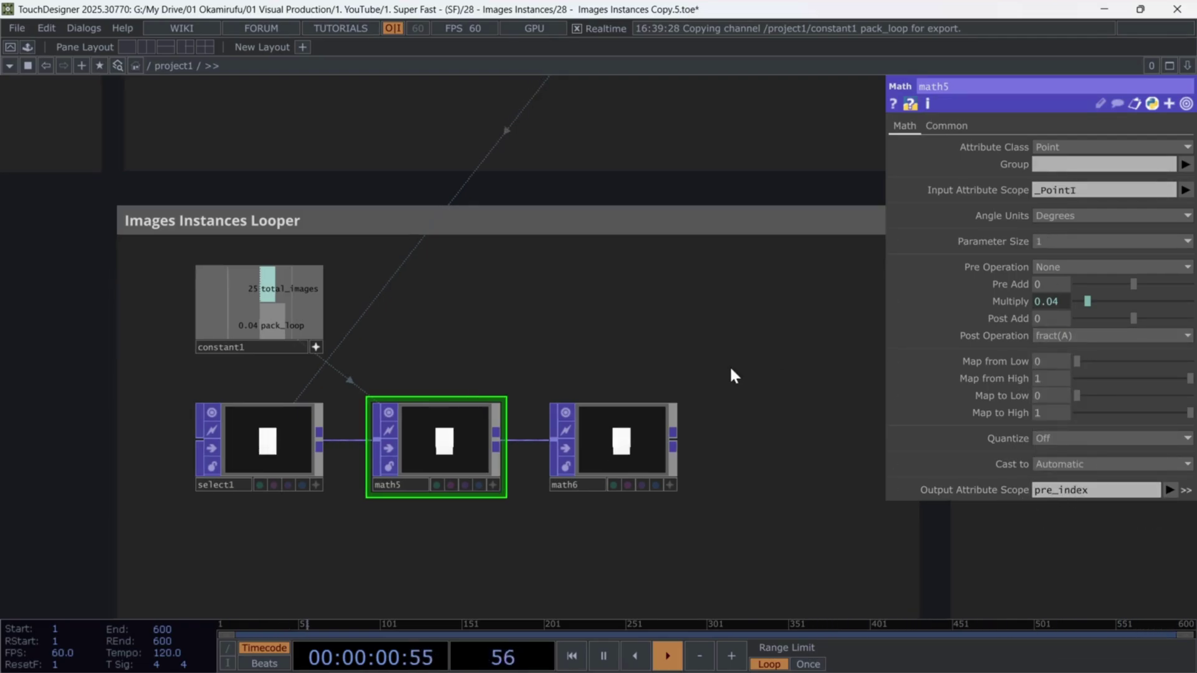
pyautogui.click(603, 449)
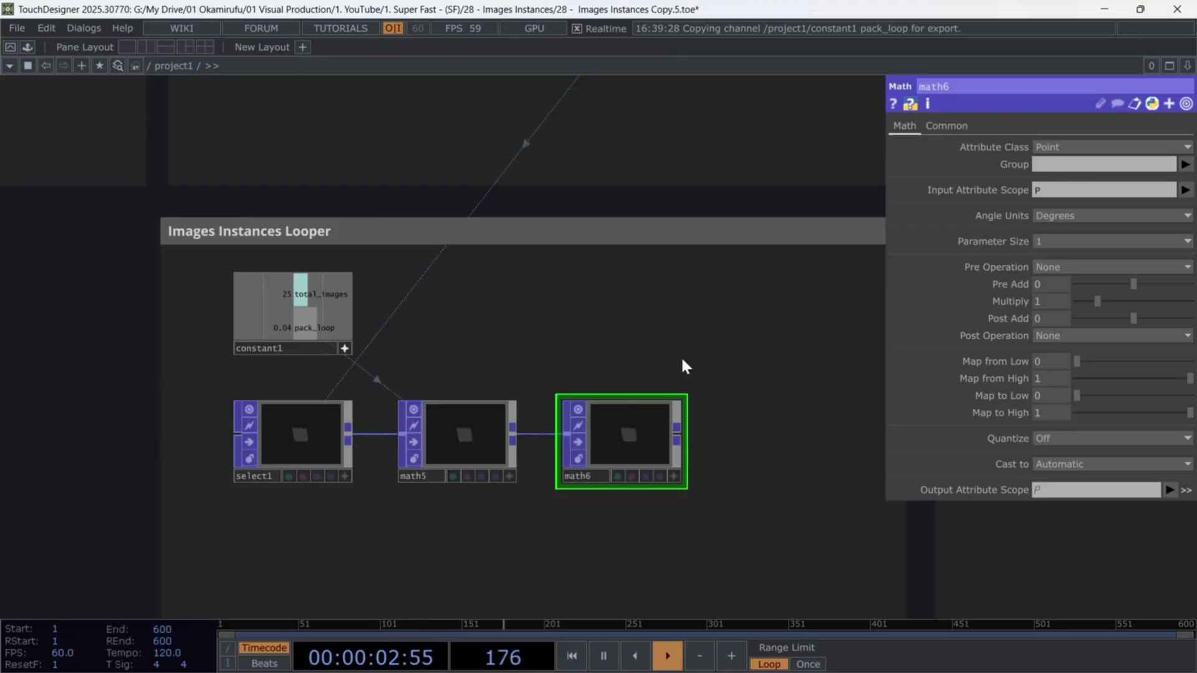
pyautogui.click(1184, 190)
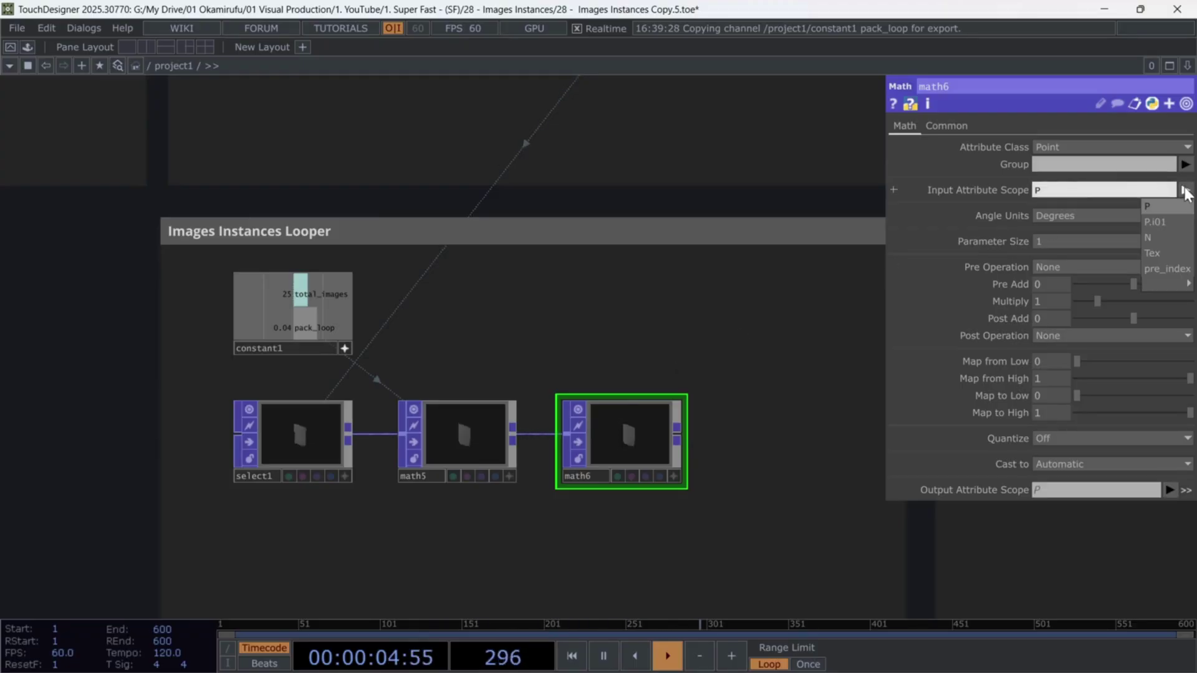
pyautogui.click(1157, 268)
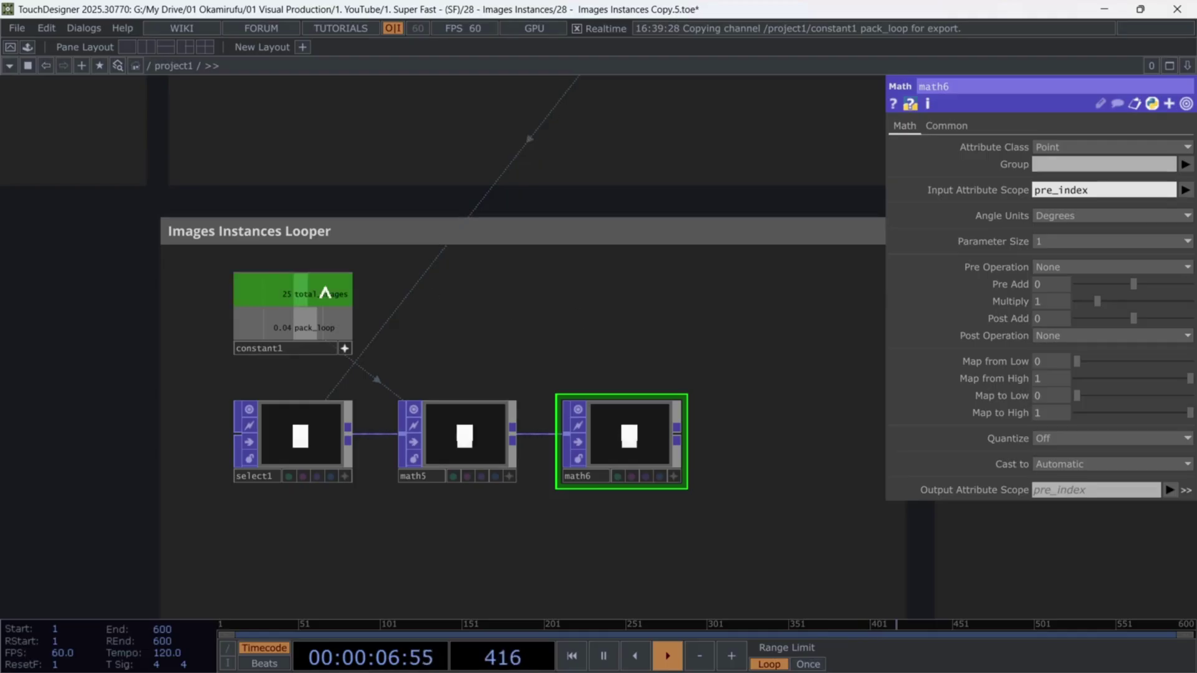
# Link math6's Multiply to constant1's total_images channel as a CHOP reference and set its Output Attribute Scope to final_index.
pyautogui.rightClick(1009, 301)
pyautogui.click(1052, 291)
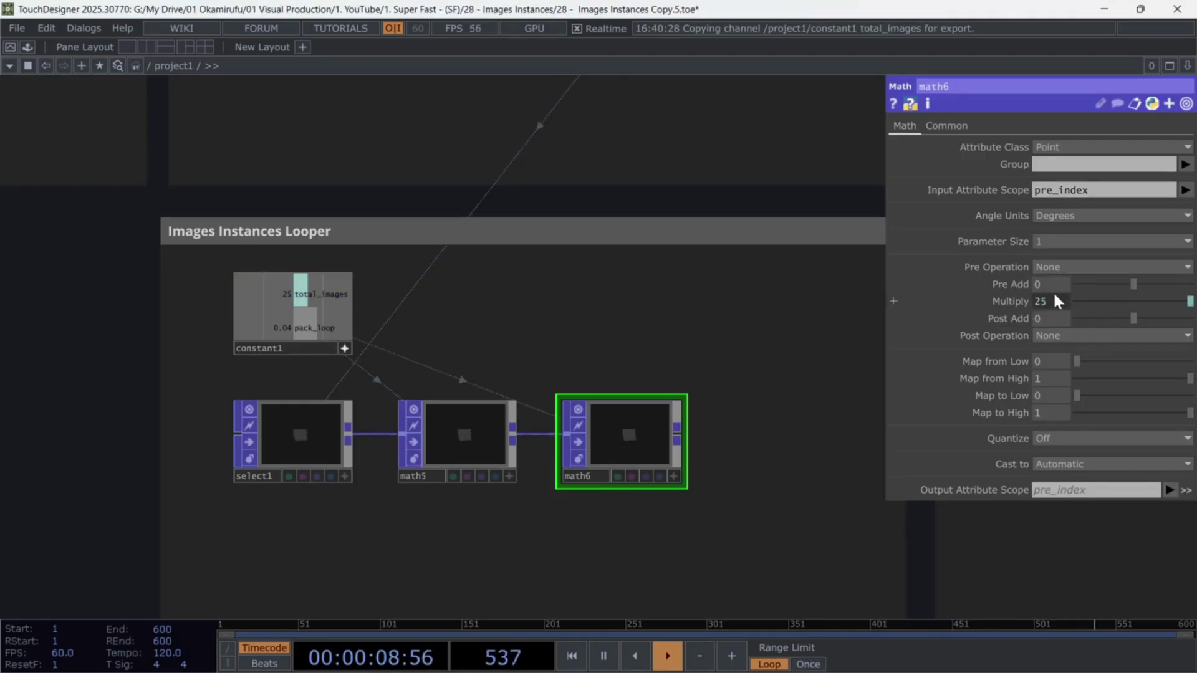
pyautogui.click(1010, 301)
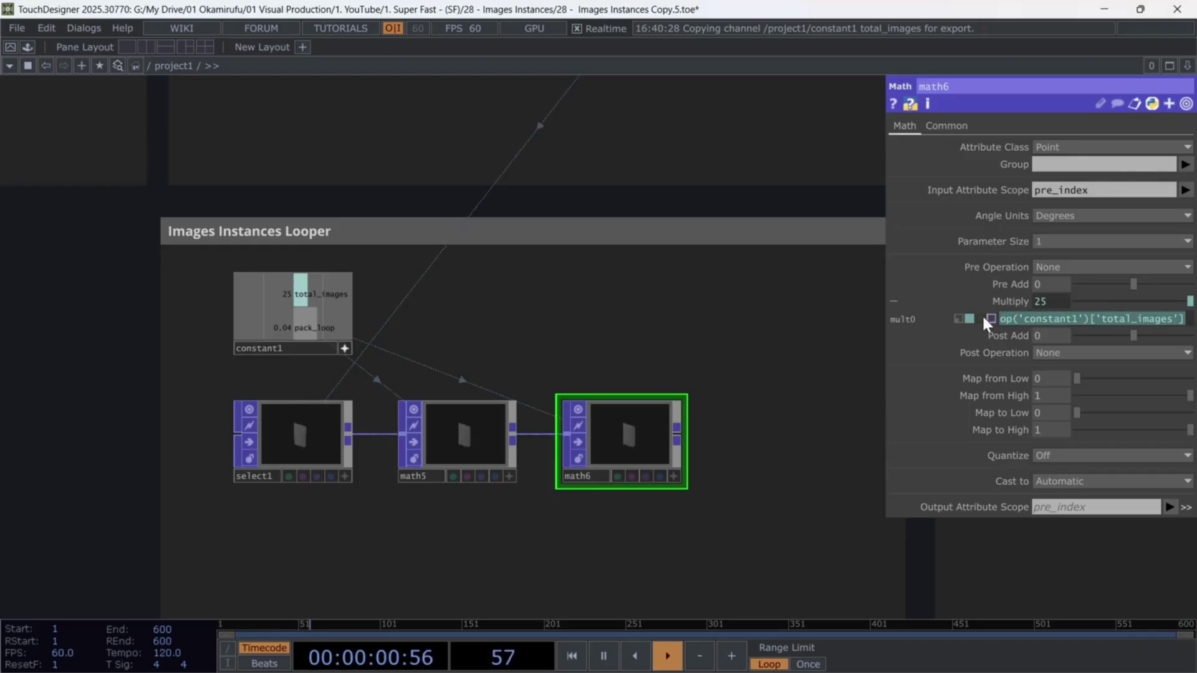
pyautogui.click(1019, 300)
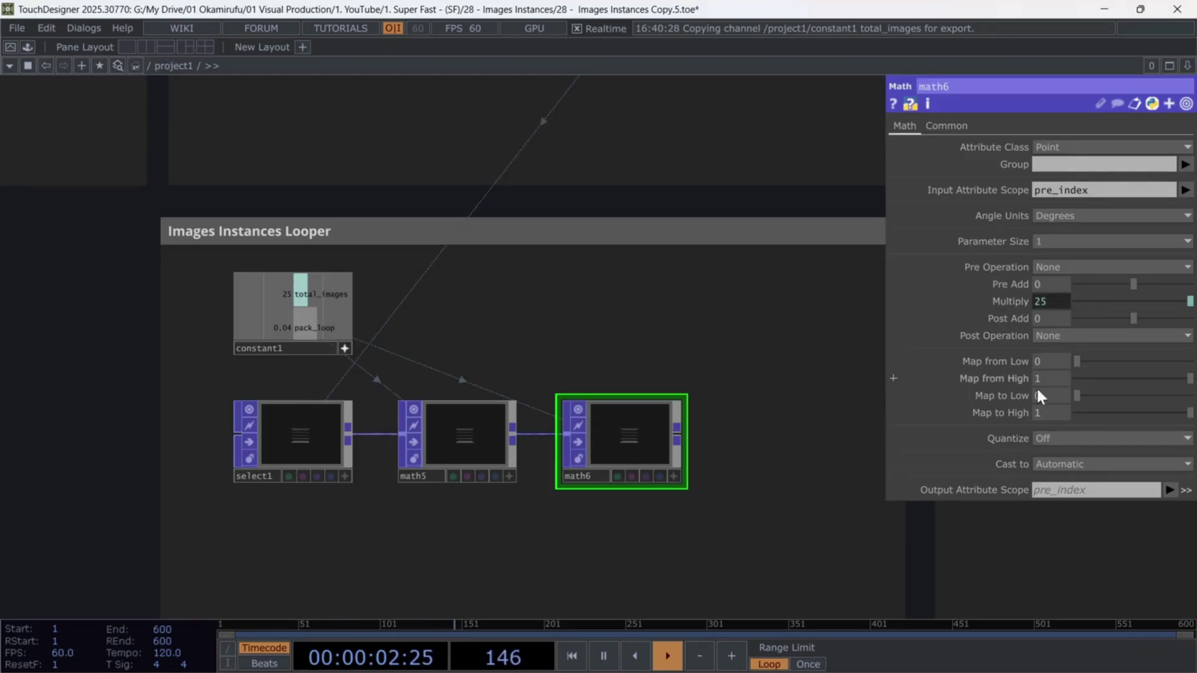
pyautogui.click(1065, 492)
pyautogui.write('final')
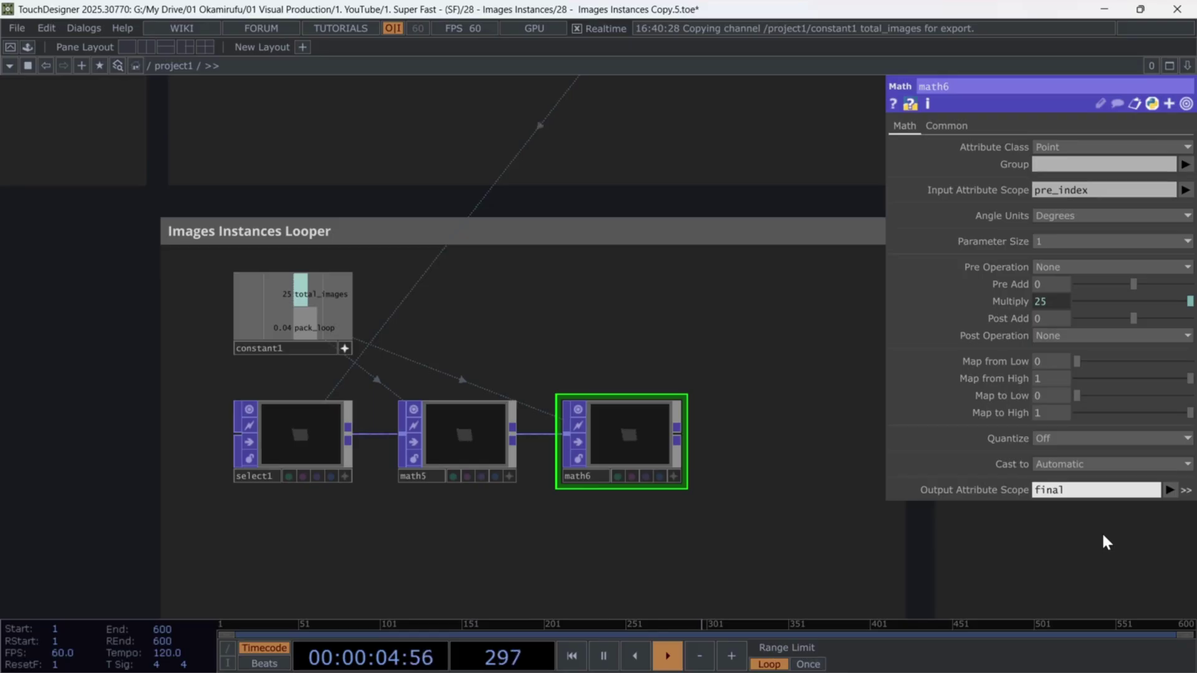
pyautogui.write('_index')
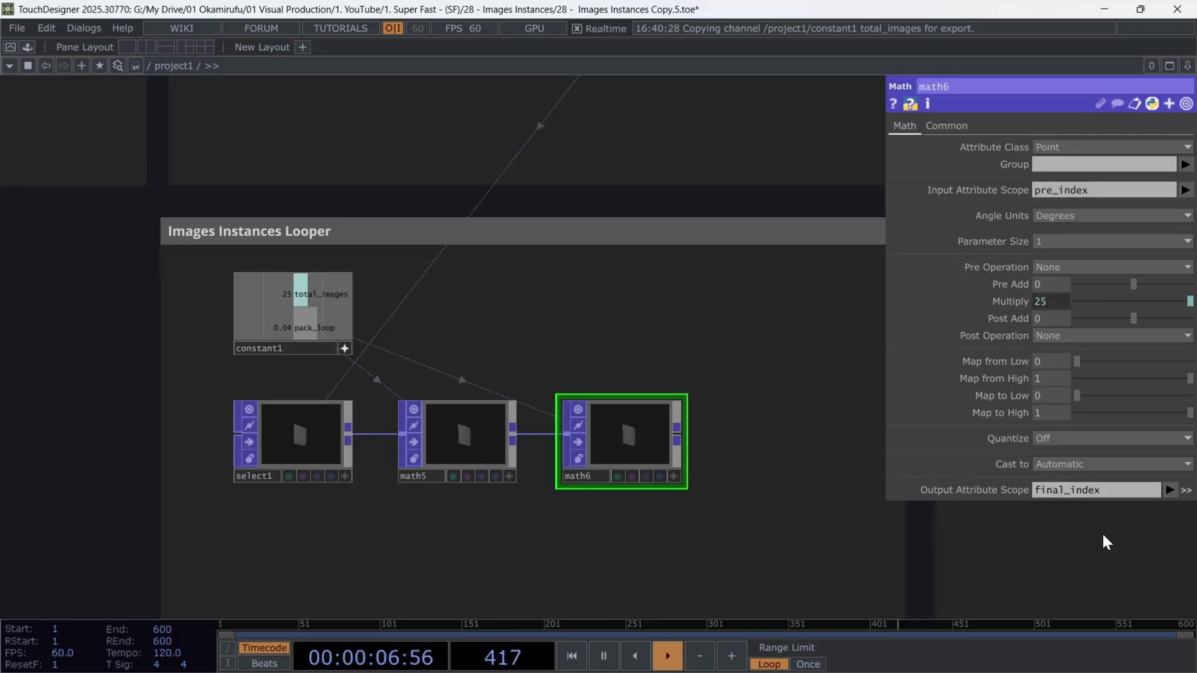
# Add a POP to DAT reading from math6 and place it above math6 in the Images Instances Looper group.
pyautogui.scroll(2, 741, 424)
pyautogui.moveTo(751, 425); pyautogui.dragTo(639, 423)
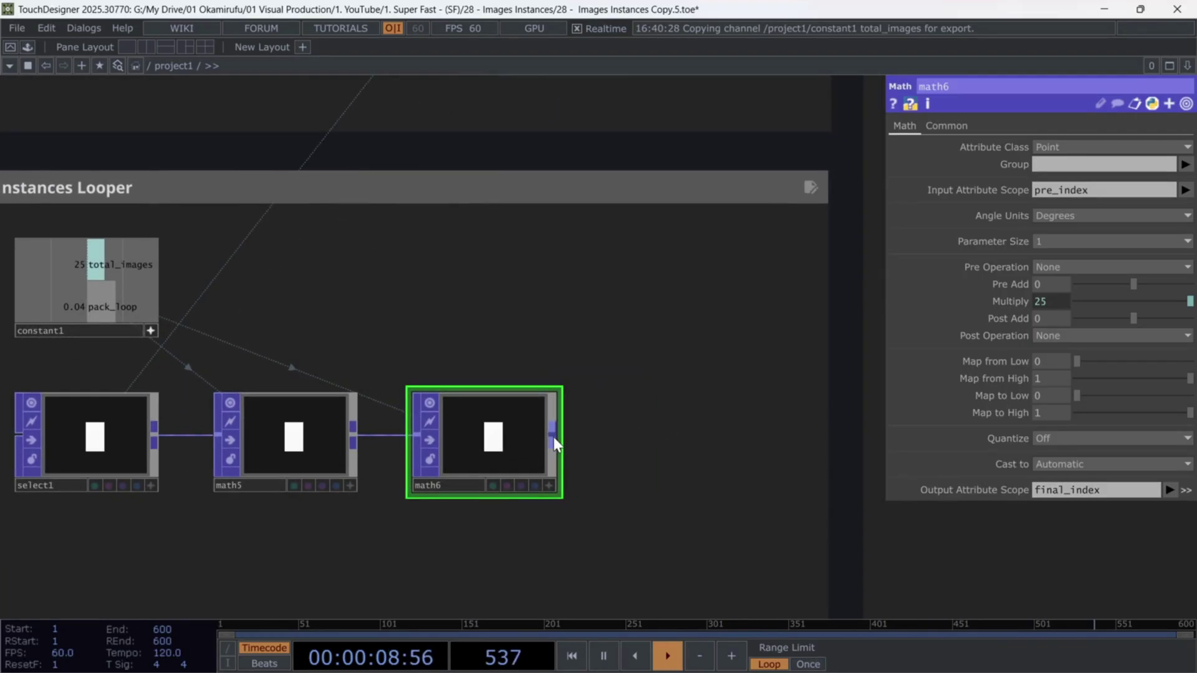
pyautogui.rightClick(553, 438)
pyautogui.click(496, 230)
pyautogui.click(362, 257)
pyautogui.click(642, 300)
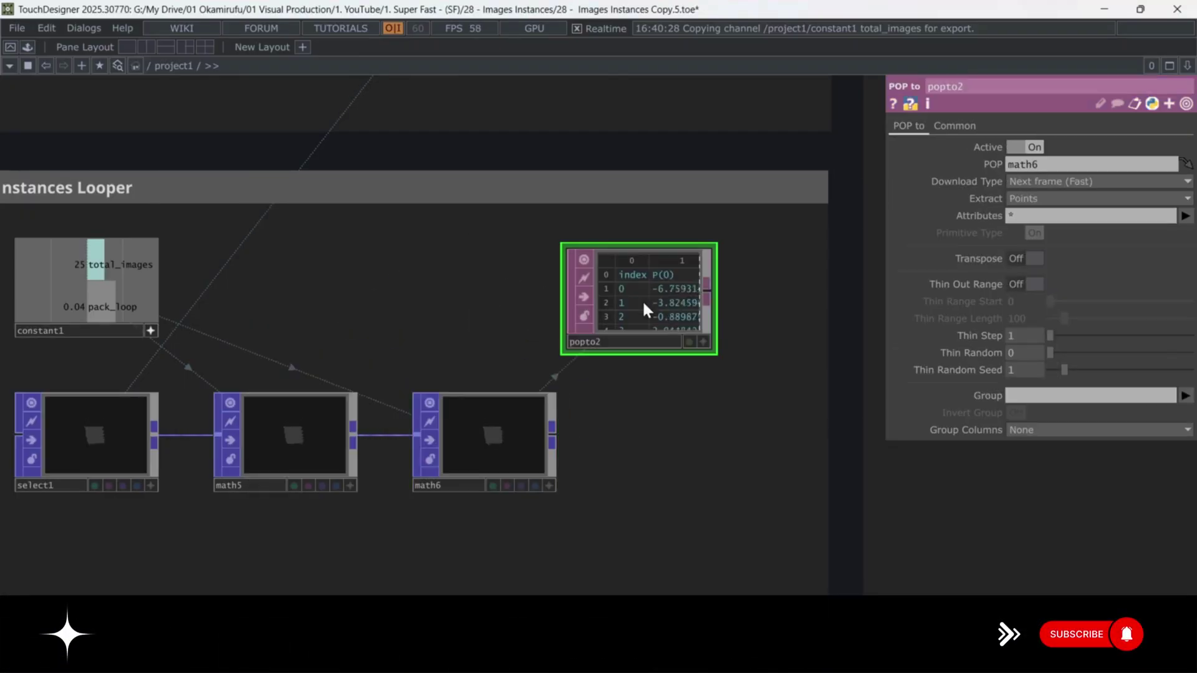
# Examine the final_index and pre_index columns in popto2 to check how the index repeats over the points.
pyautogui.scroll(3, 731, 280)
pyautogui.scroll(3, 732, 288)
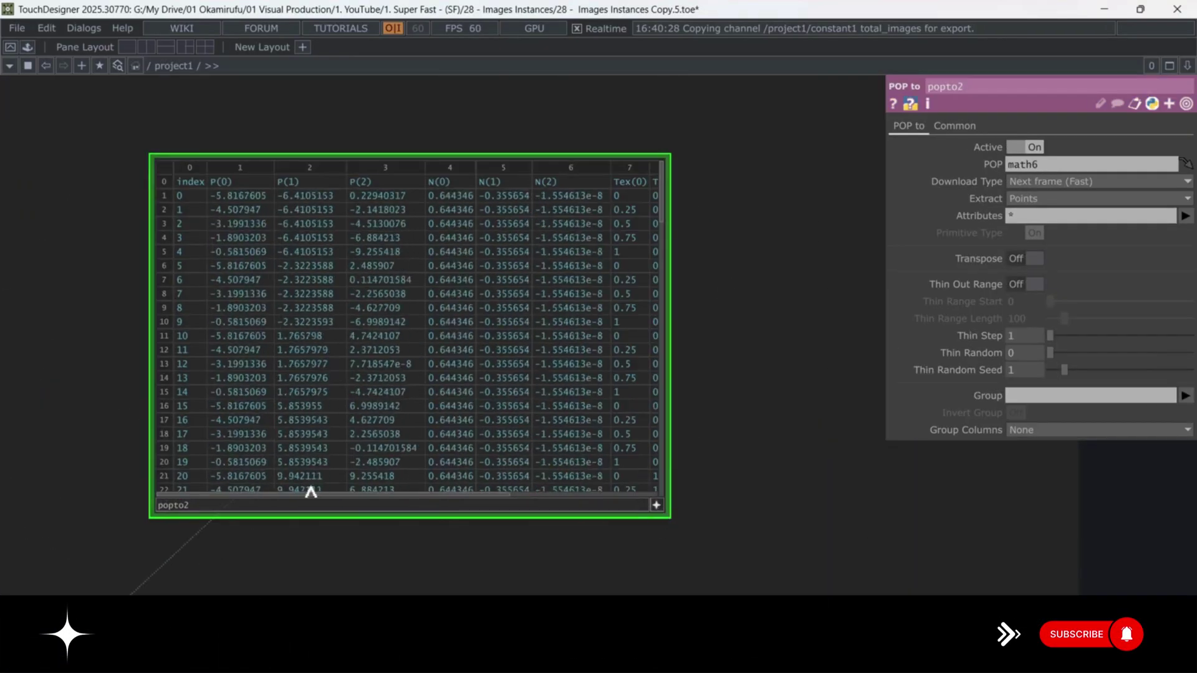
pyautogui.moveTo(262, 498); pyautogui.dragTo(441, 497)
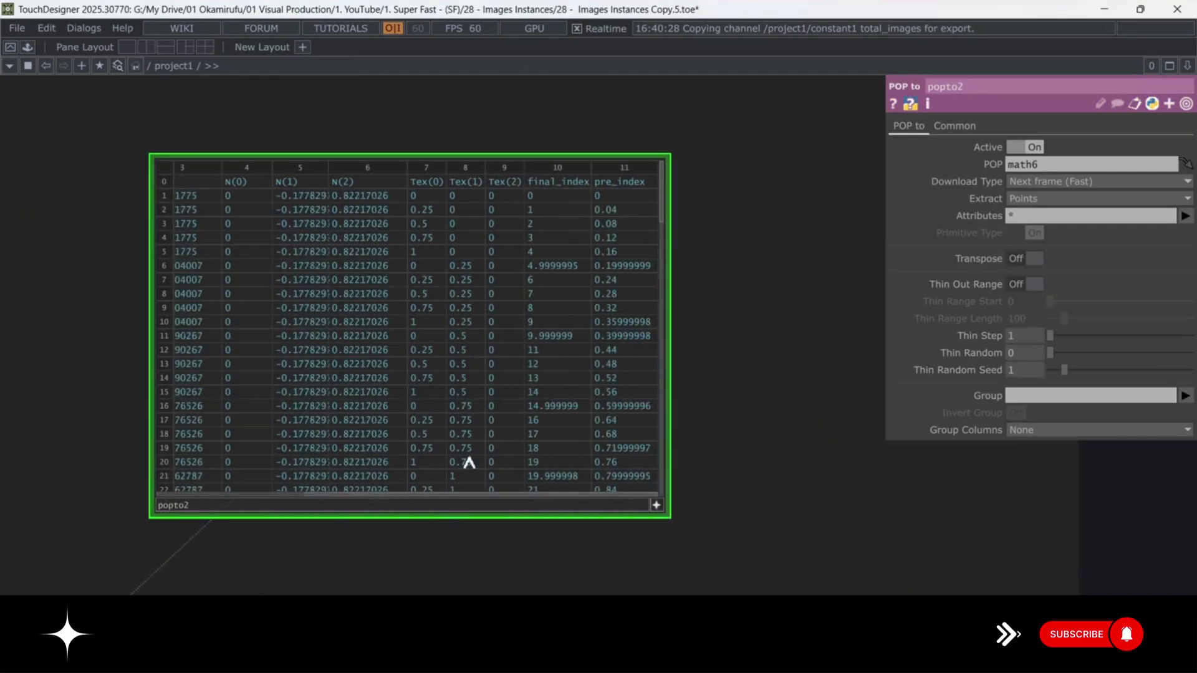
pyautogui.scroll(-3, 551, 290)
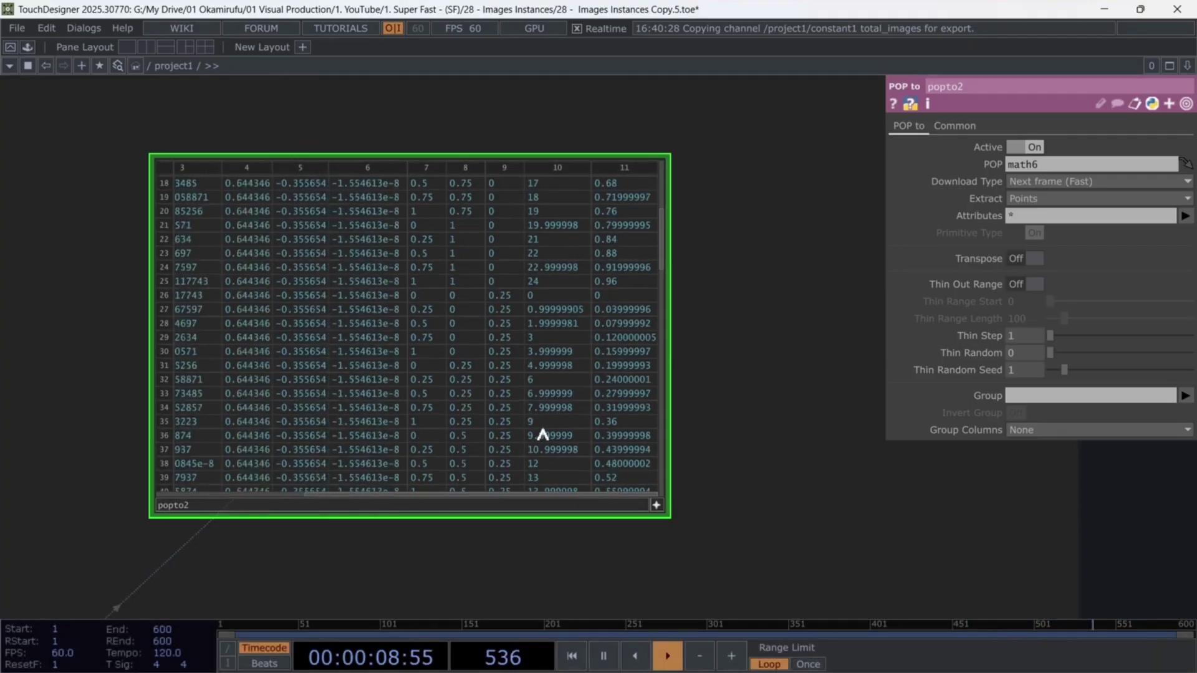
pyautogui.scroll(-5, 540, 311)
pyautogui.scroll(-10, 540, 312)
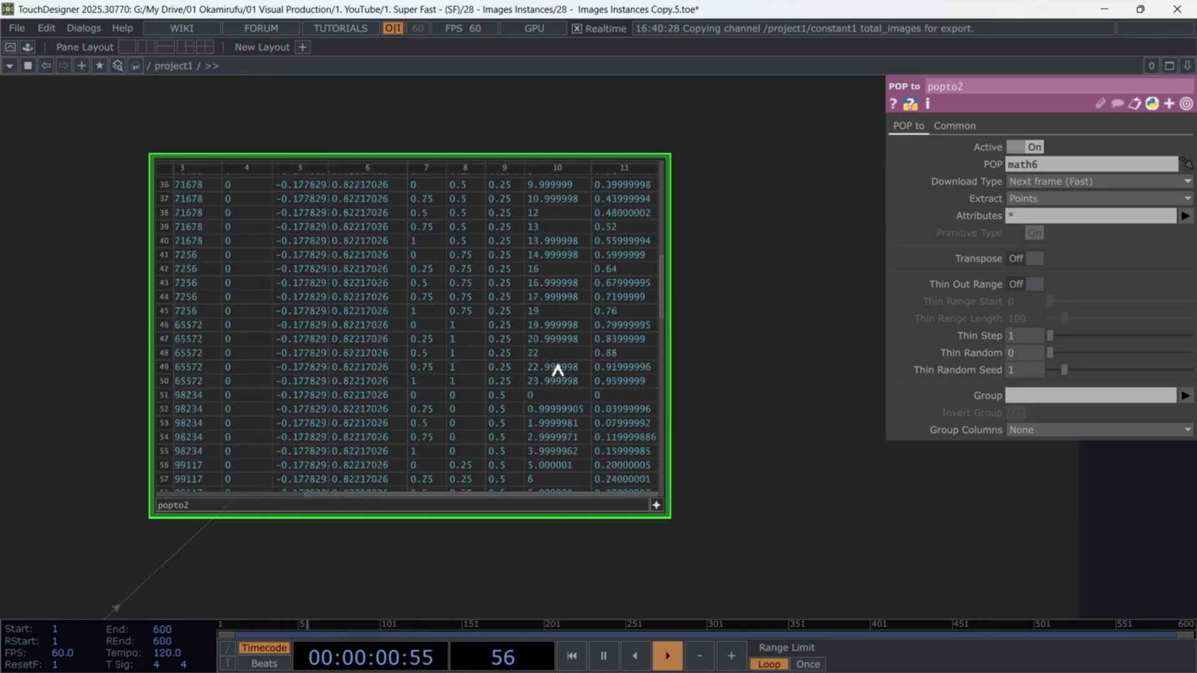
pyautogui.scroll(-3, 557, 365)
pyautogui.click(657, 505)
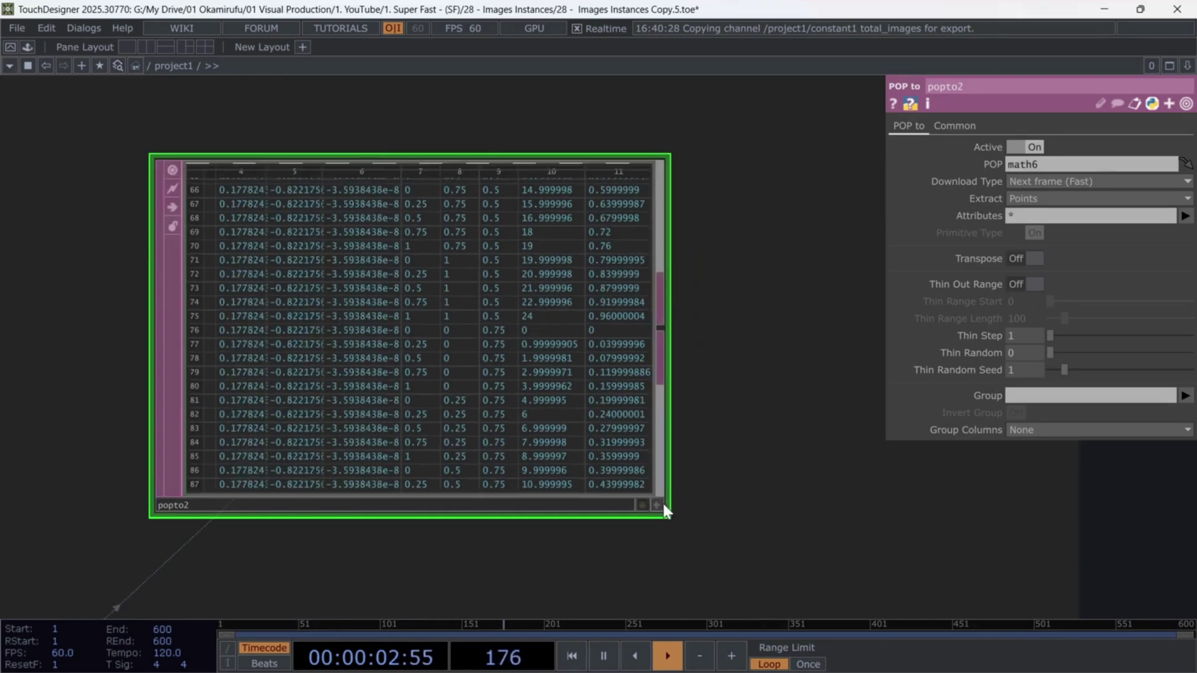
# Set math6's Quantize to Floor.
pyautogui.moveTo(787, 493); pyautogui.dragTo(837, 263)
pyautogui.scroll(-3, 835, 269)
pyautogui.click(411, 404)
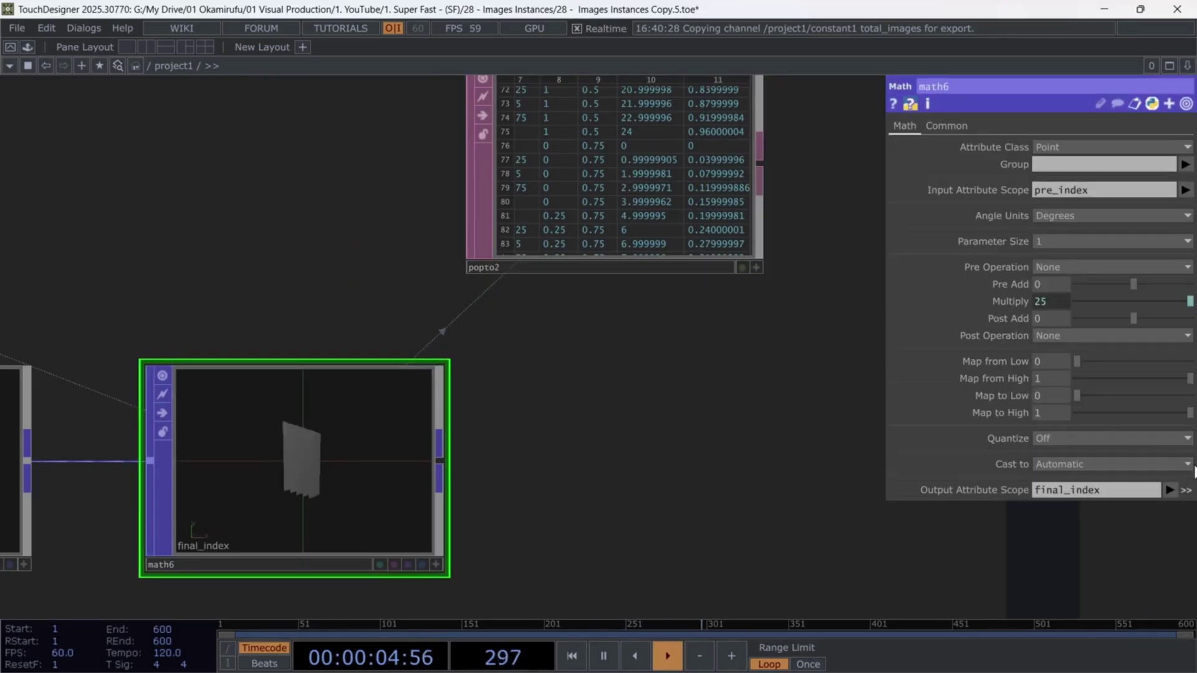
pyautogui.click(1180, 443)
pyautogui.click(1007, 458)
# Set geo1's Texture Index OP to popto2 and its Texture Index to final_index, and inspect the textured instances.
pyautogui.moveTo(738, 359); pyautogui.dragTo(521, 369)
pyautogui.scroll(-8, 473, 370)
pyautogui.moveTo(738, 284); pyautogui.dragTo(537, 432)
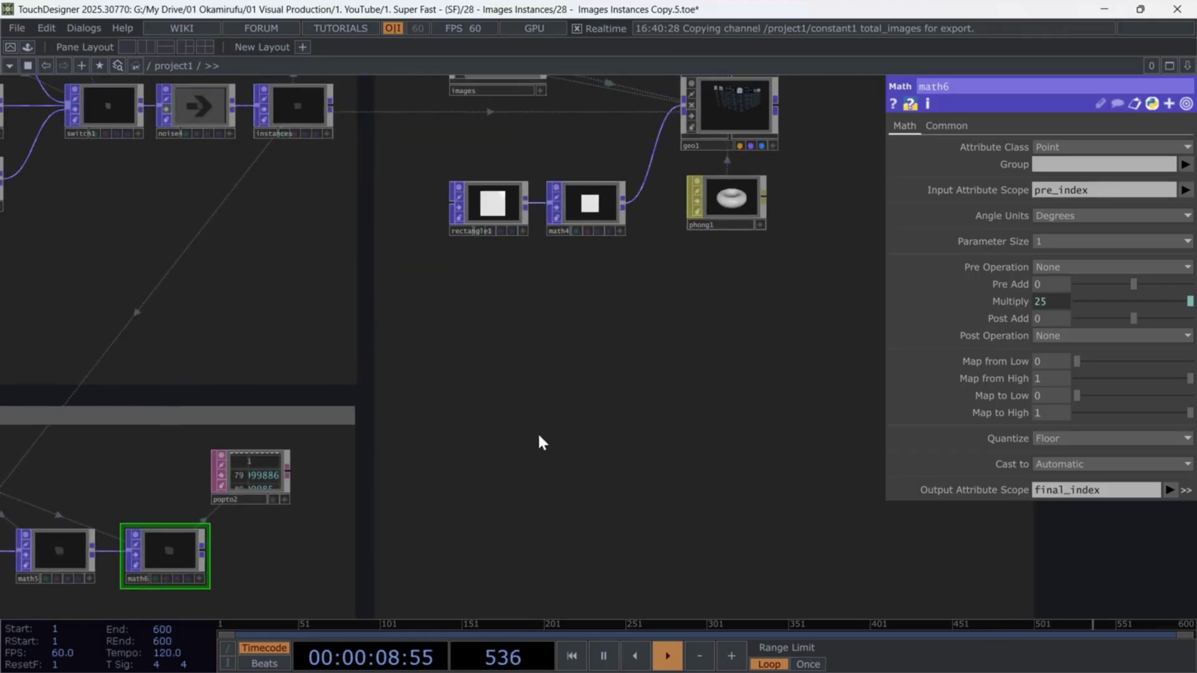
pyautogui.scroll(-1, 539, 432)
pyautogui.click(705, 144)
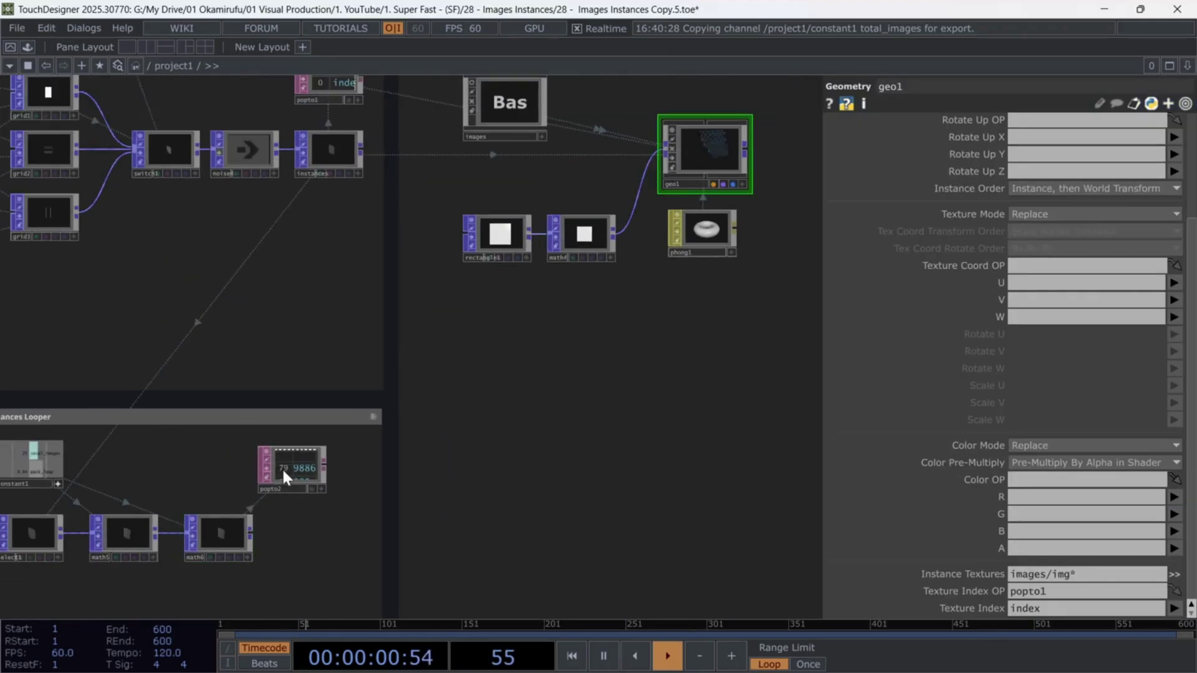
pyautogui.moveTo(287, 470); pyautogui.dragTo(1035, 591)
pyautogui.click(1174, 608)
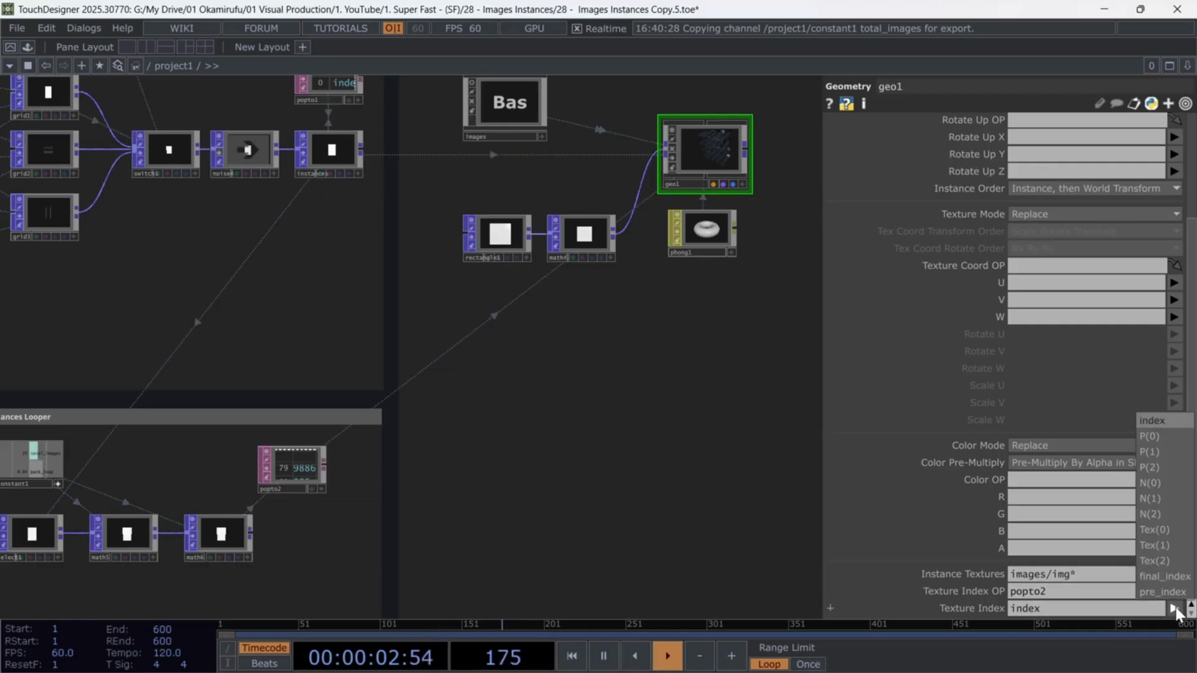
pyautogui.click(1168, 574)
pyautogui.scroll(4, 767, 106)
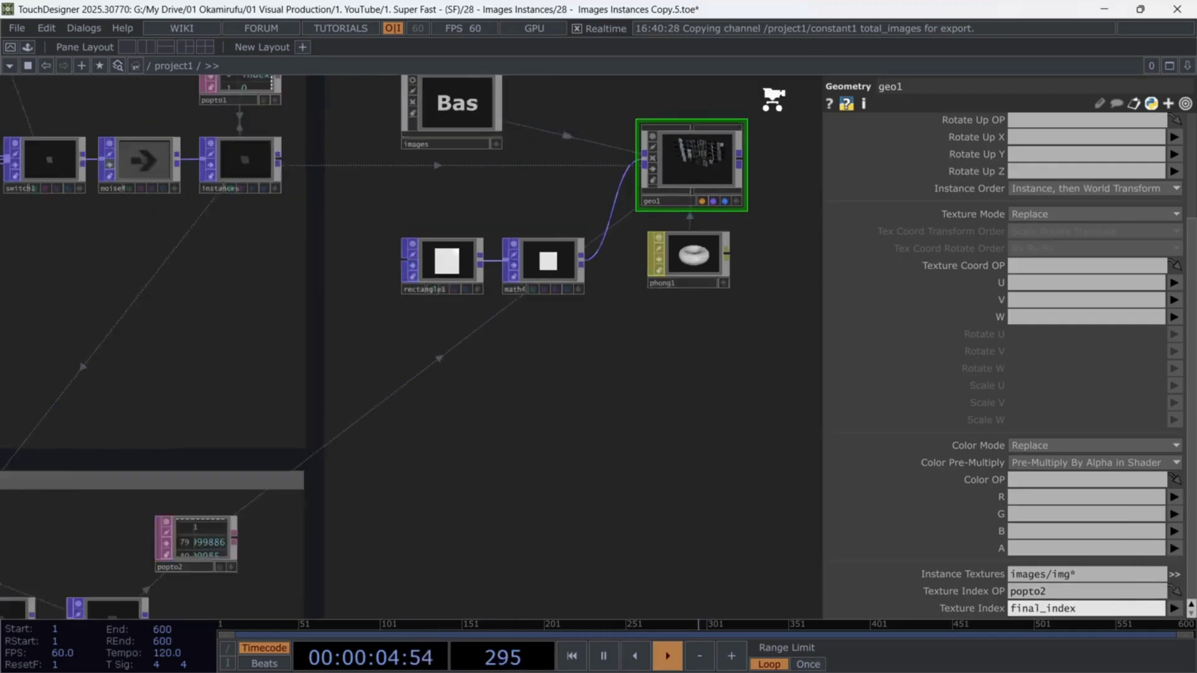
pyautogui.moveTo(758, 237); pyautogui.dragTo(714, 294)
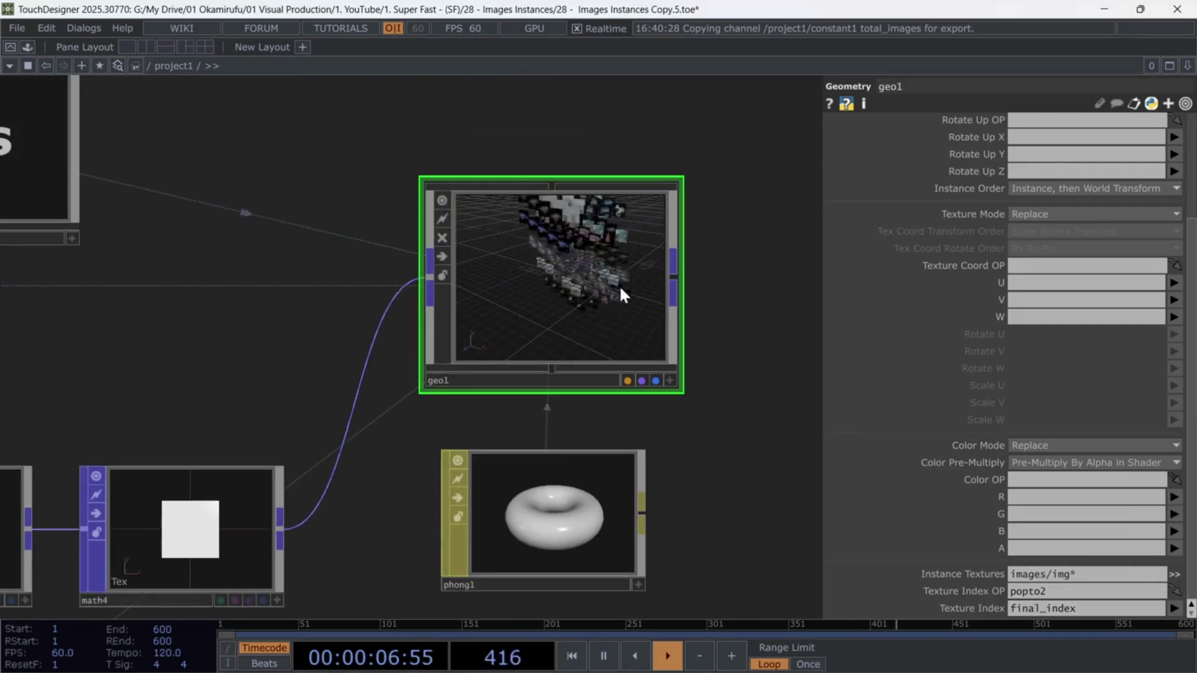
pyautogui.scroll(3, 622, 291)
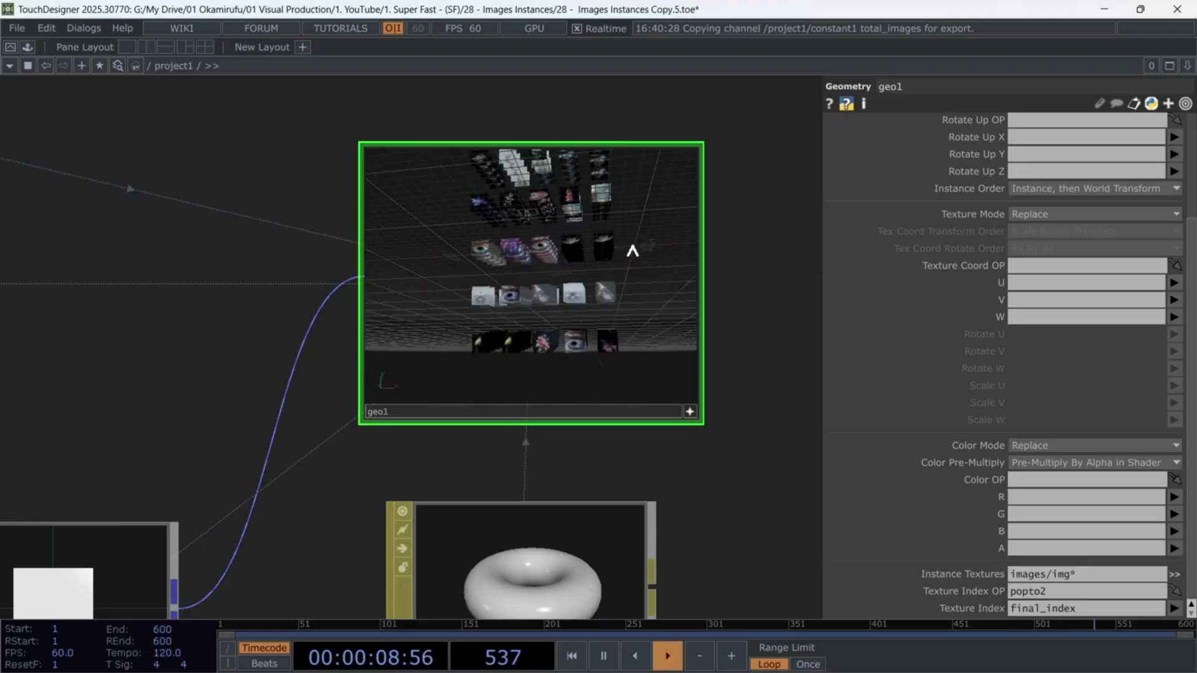
# Duplicate select1 from the Images Instances Looper group and place the copy in the Lines Instances group.
pyautogui.scroll(-5, 759, 252)
pyautogui.moveTo(499, 482); pyautogui.dragTo(596, 309)
pyautogui.scroll(5, 337, 365)
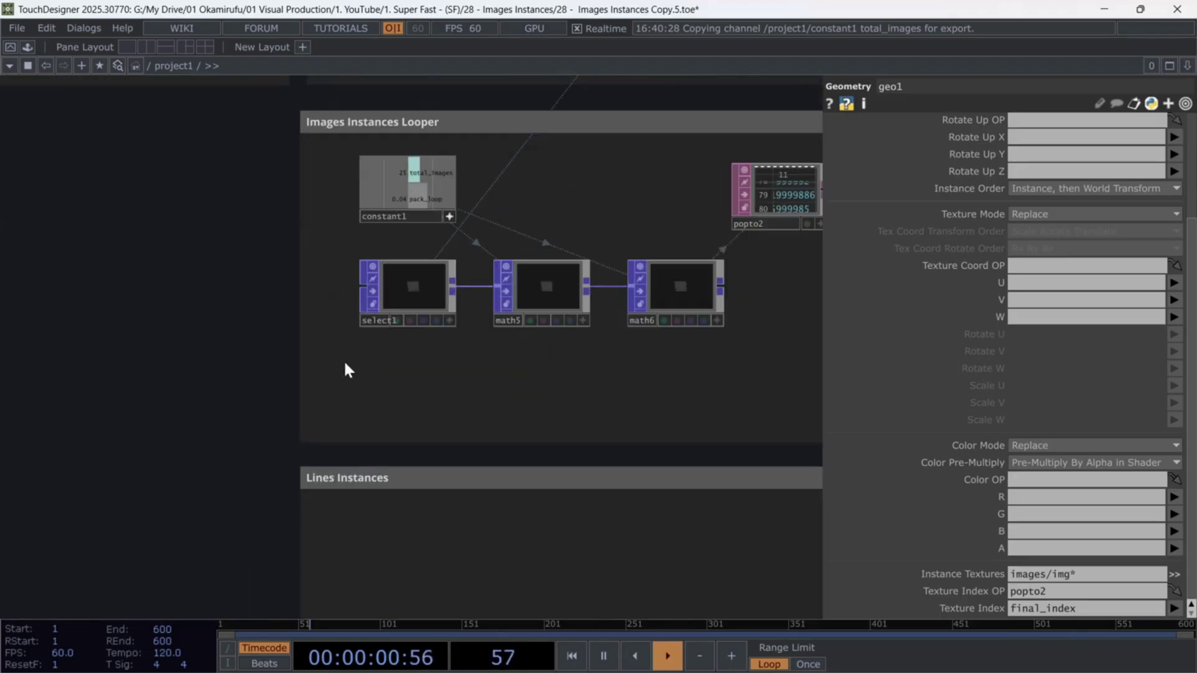
pyautogui.click(415, 309)
pyautogui.hotkey('ctrl', 'c')
pyautogui.hotkey('ctrl', 'v')
pyautogui.moveTo(395, 369); pyautogui.dragTo(402, 570)
# Append a Math POP after select2 in the Lines Instances group.
pyautogui.moveTo(508, 583); pyautogui.dragTo(424, 493)
pyautogui.rightClick(440, 484)
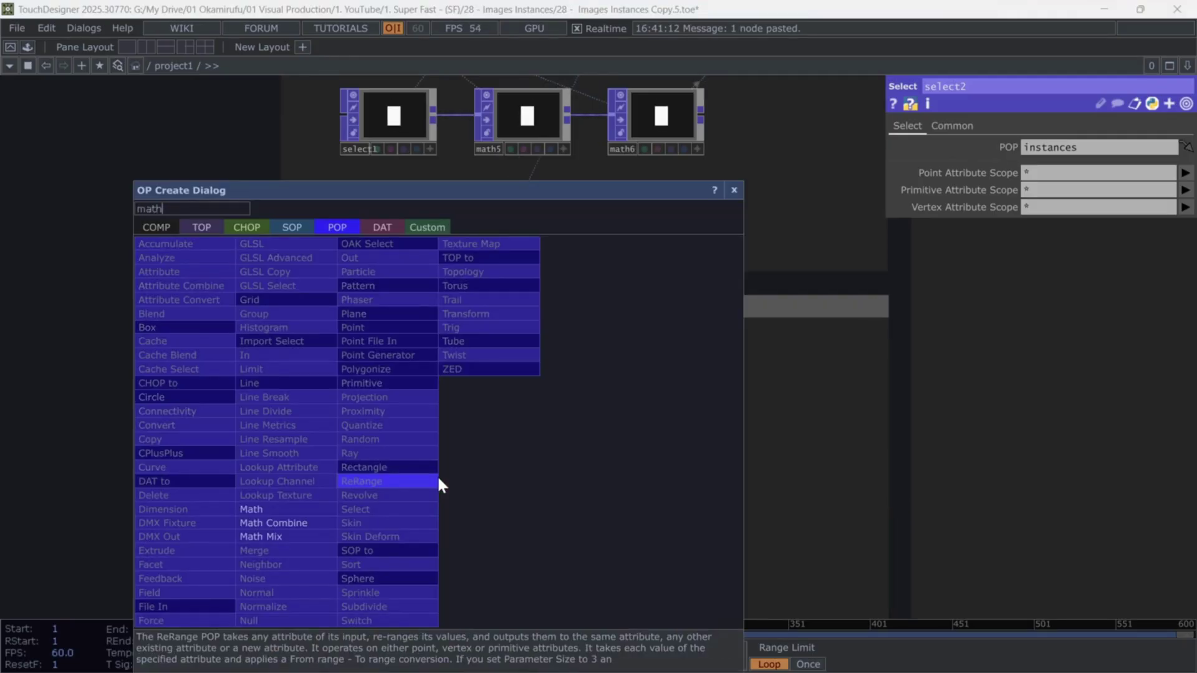
pyautogui.click(334, 493)
pyautogui.click(563, 474)
# Append a Null POP after math7 and rename it line_instances.
pyautogui.rightClick(586, 468)
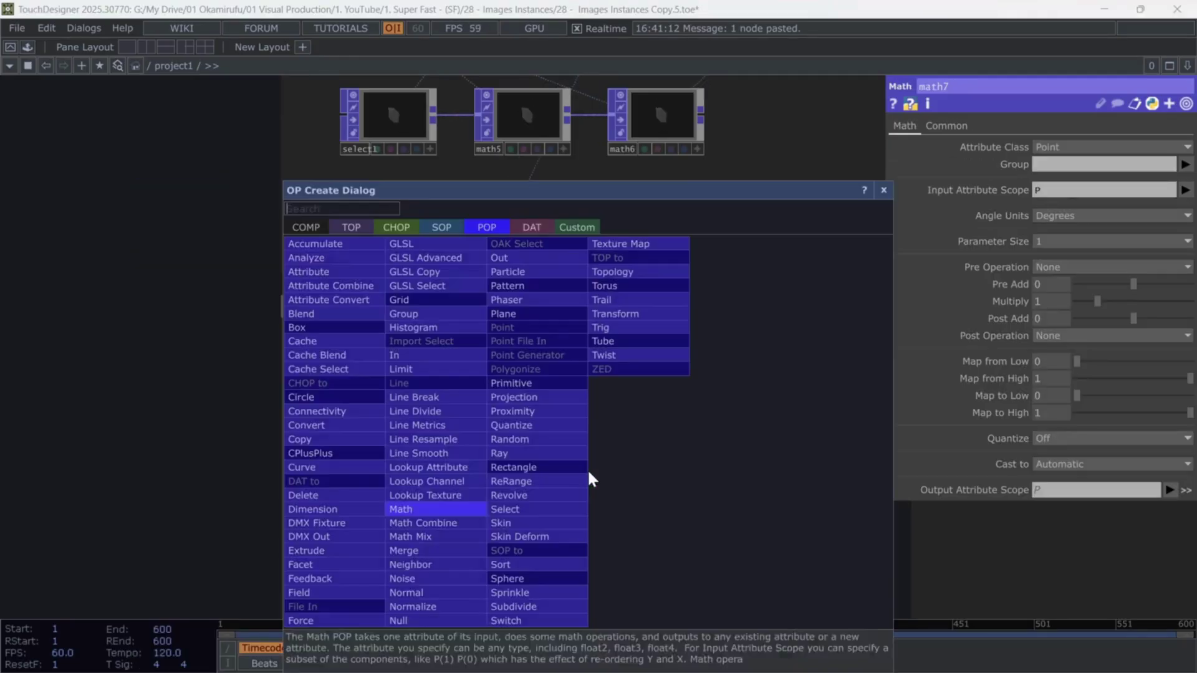
pyautogui.write('nu')
pyautogui.click(446, 620)
pyautogui.click(697, 479)
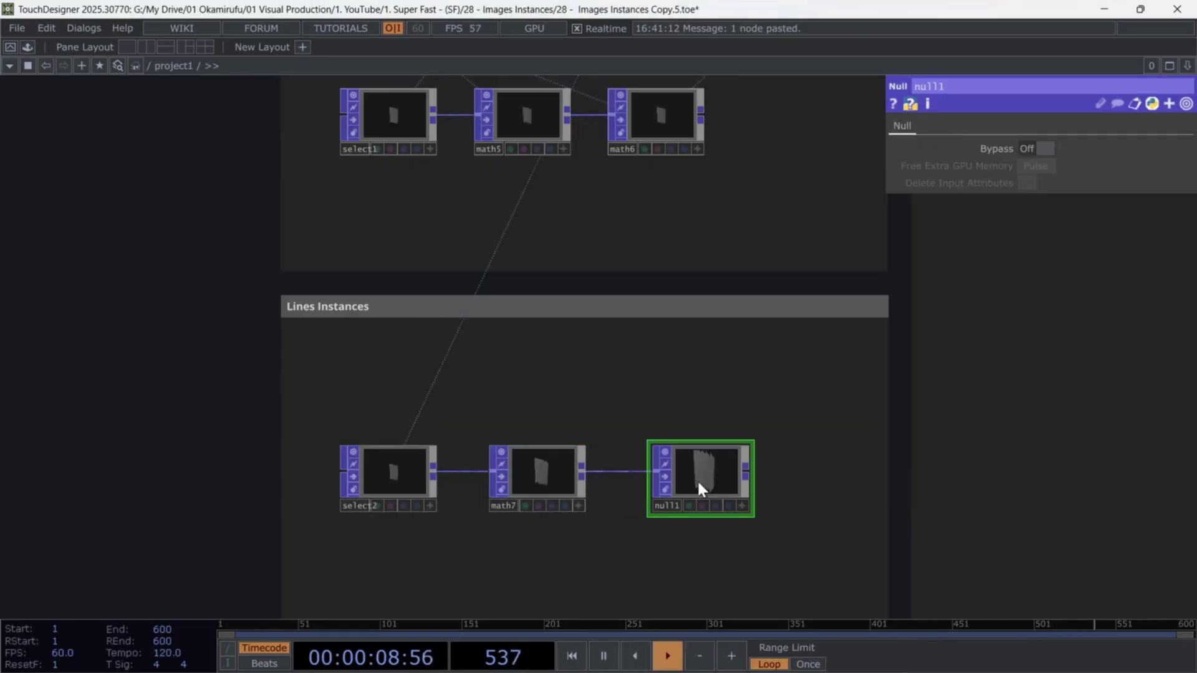
pyautogui.click(668, 510)
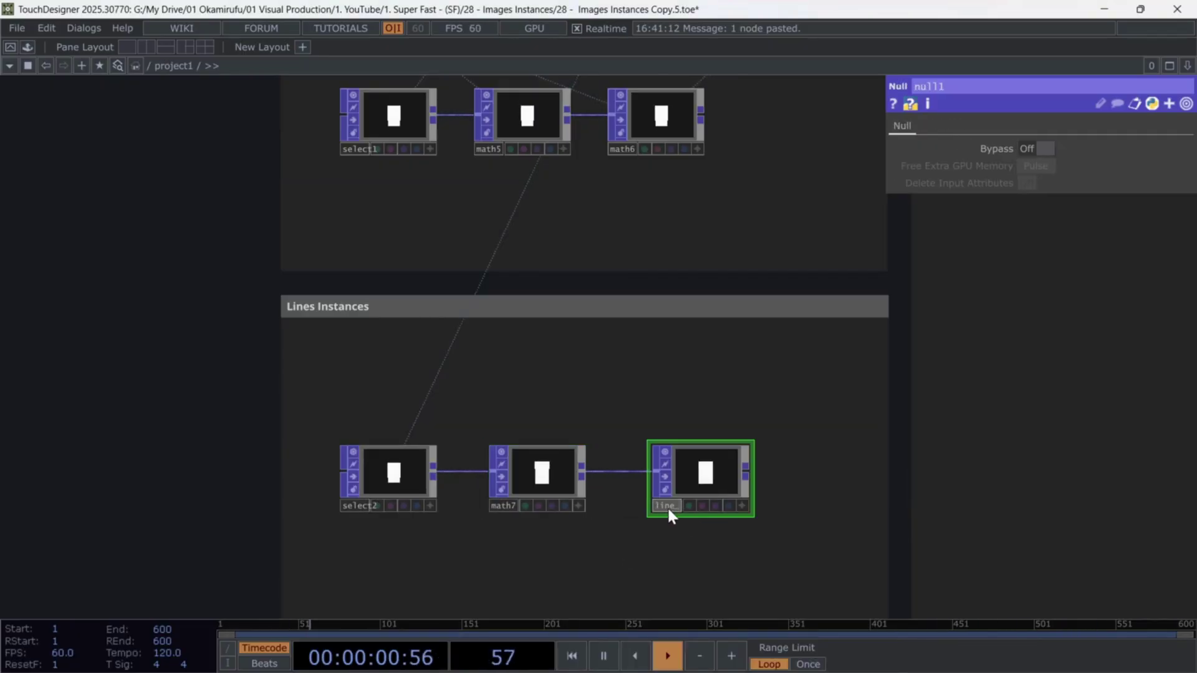
pyautogui.write('instan')
pyautogui.write('ces')
pyautogui.press('Return')
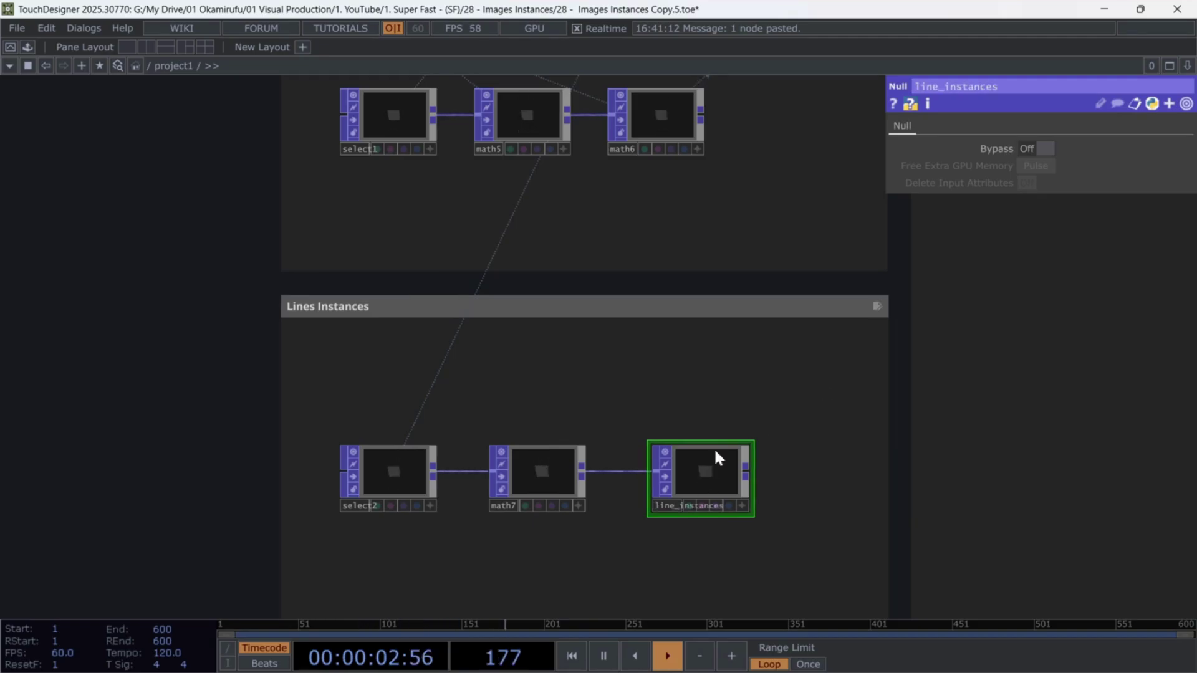
# Set math7's Post Operation to length(A) and its Output Attribute Scope to len.
pyautogui.scroll(3, 458, 490)
pyautogui.click(586, 474)
pyautogui.moveTo(626, 347); pyautogui.dragTo(591, 360)
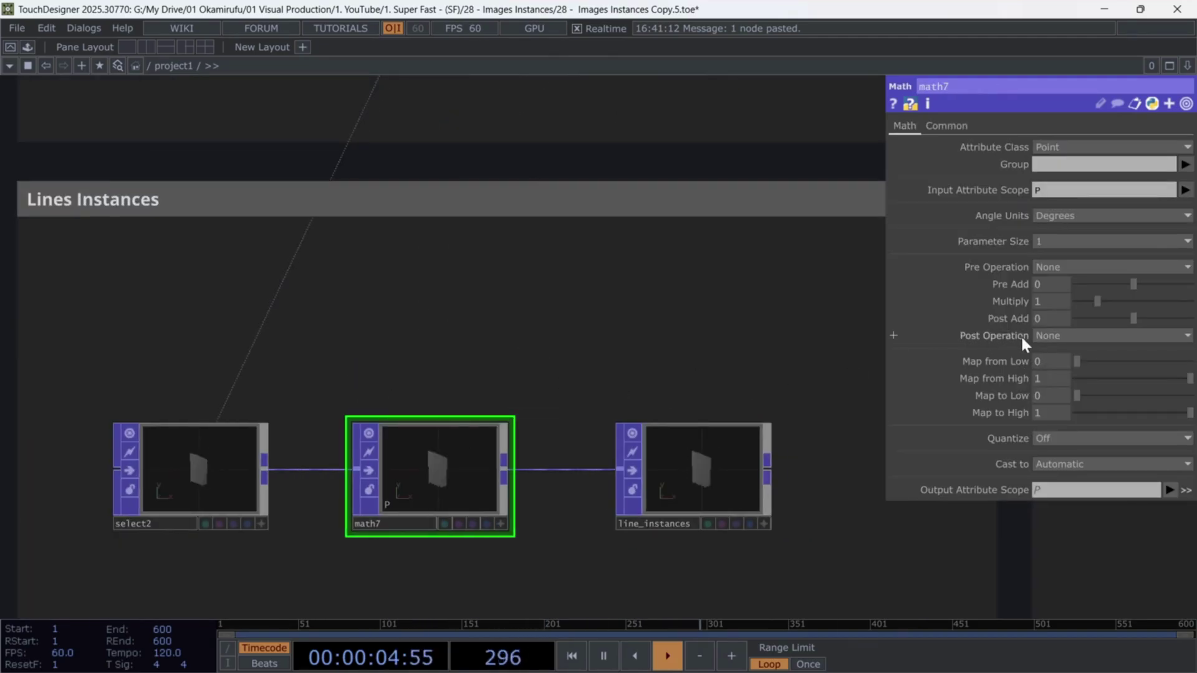
pyautogui.click(1059, 336)
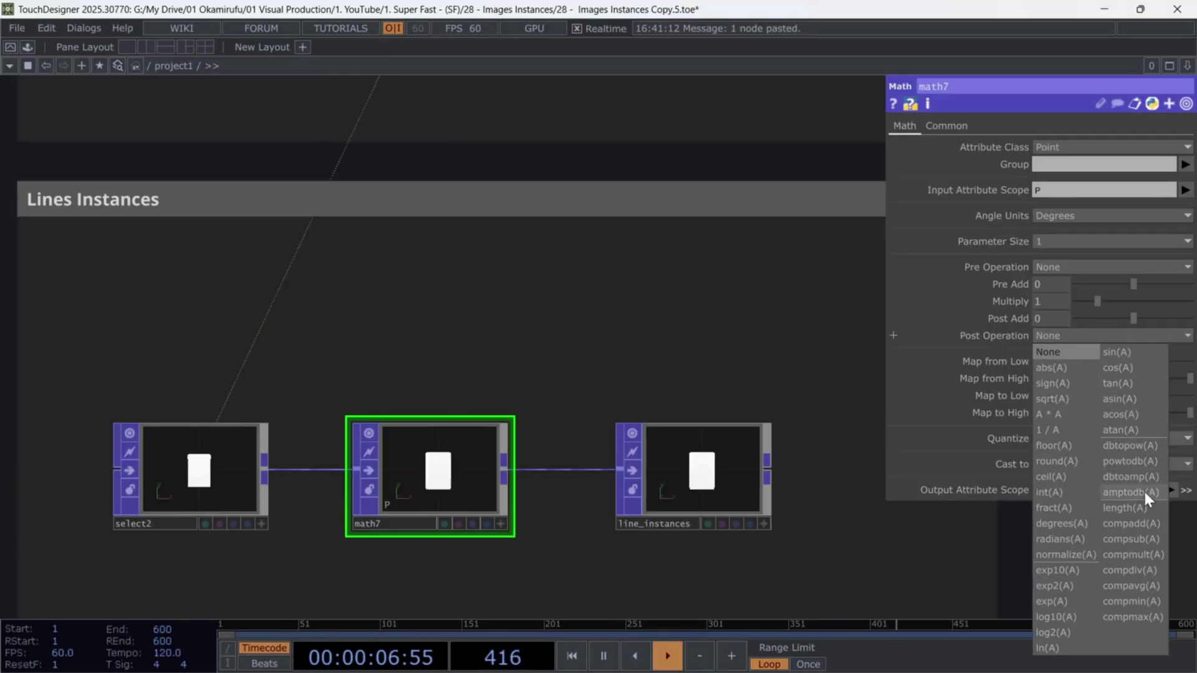
pyautogui.click(1141, 508)
pyautogui.click(1085, 490)
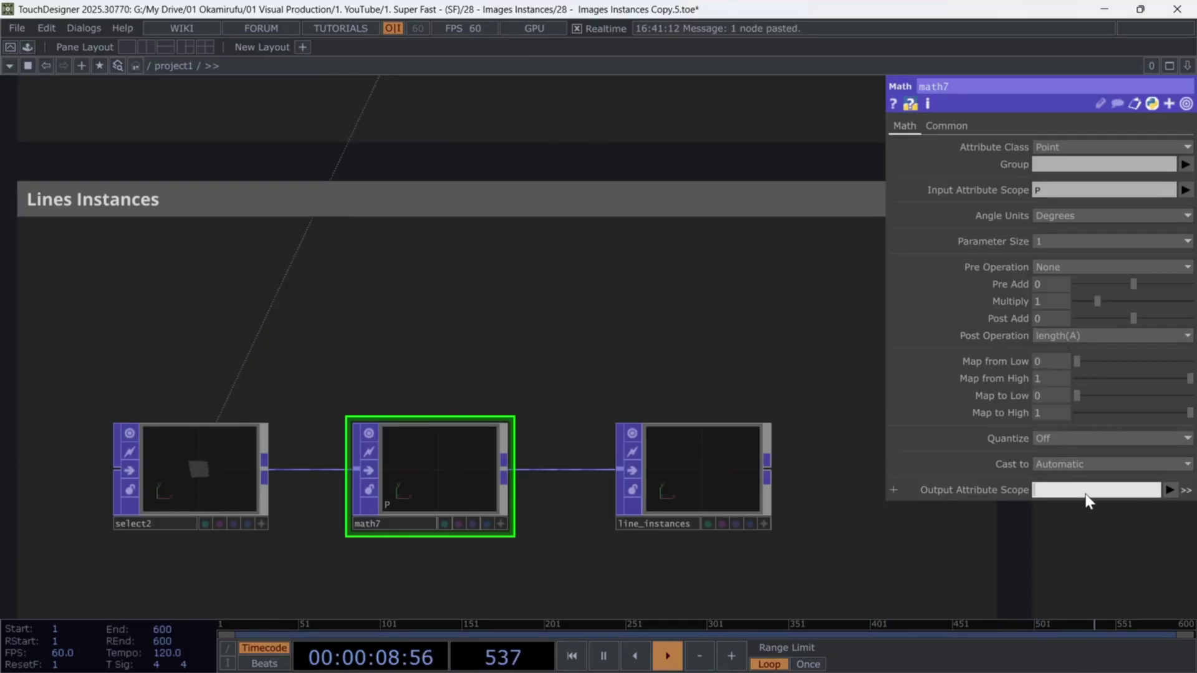
pyautogui.write('len')
pyautogui.press('Return')
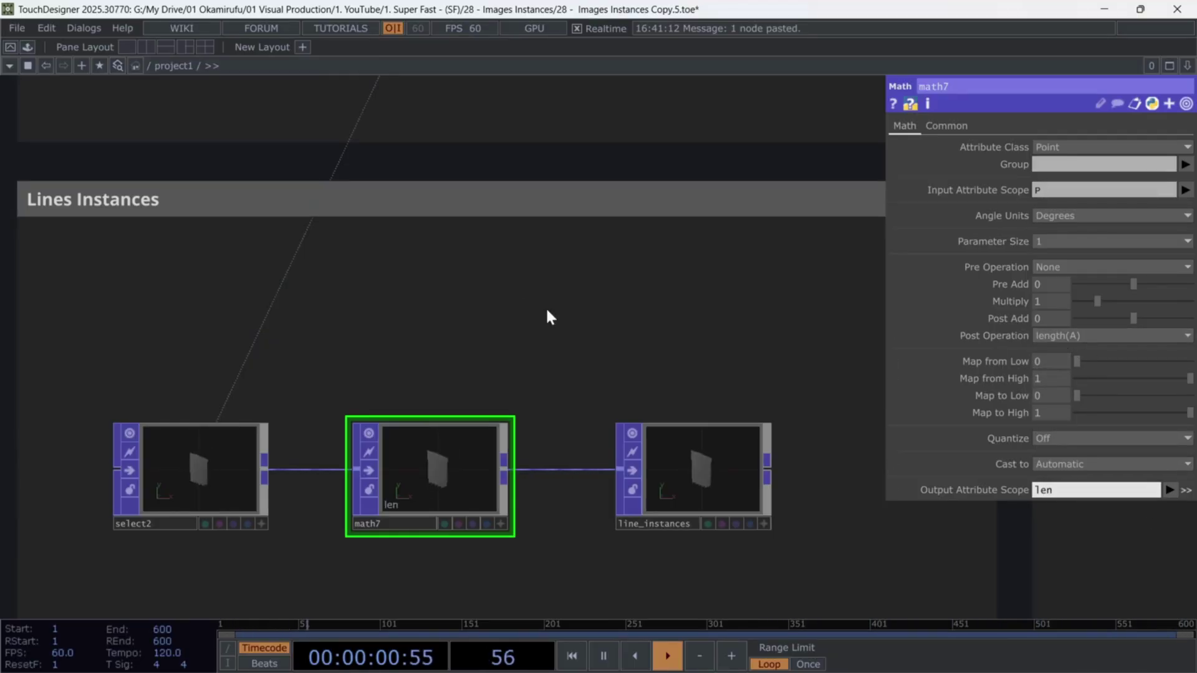
# Create a Line POP in the empty space below the rectangle1 and math4 chain.
pyautogui.scroll(-3, 531, 348)
pyautogui.moveTo(643, 350); pyautogui.dragTo(278, 465)
pyautogui.scroll(-5, 597, 279)
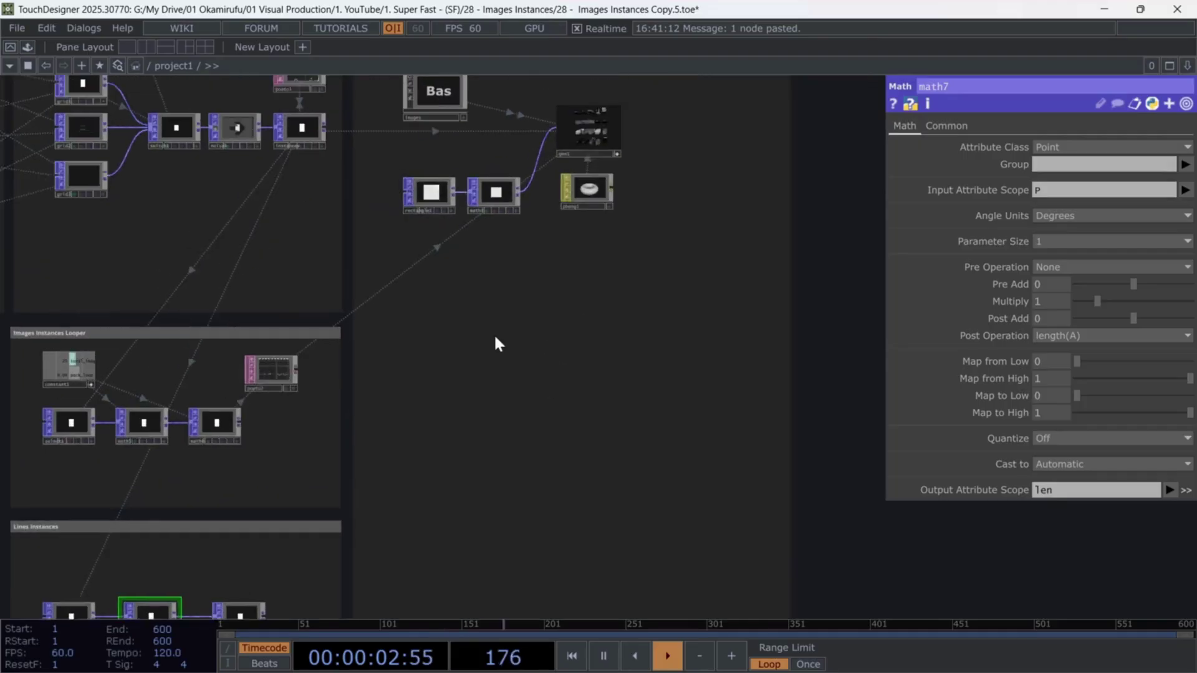
pyautogui.press('Tab')
pyautogui.write('lin')
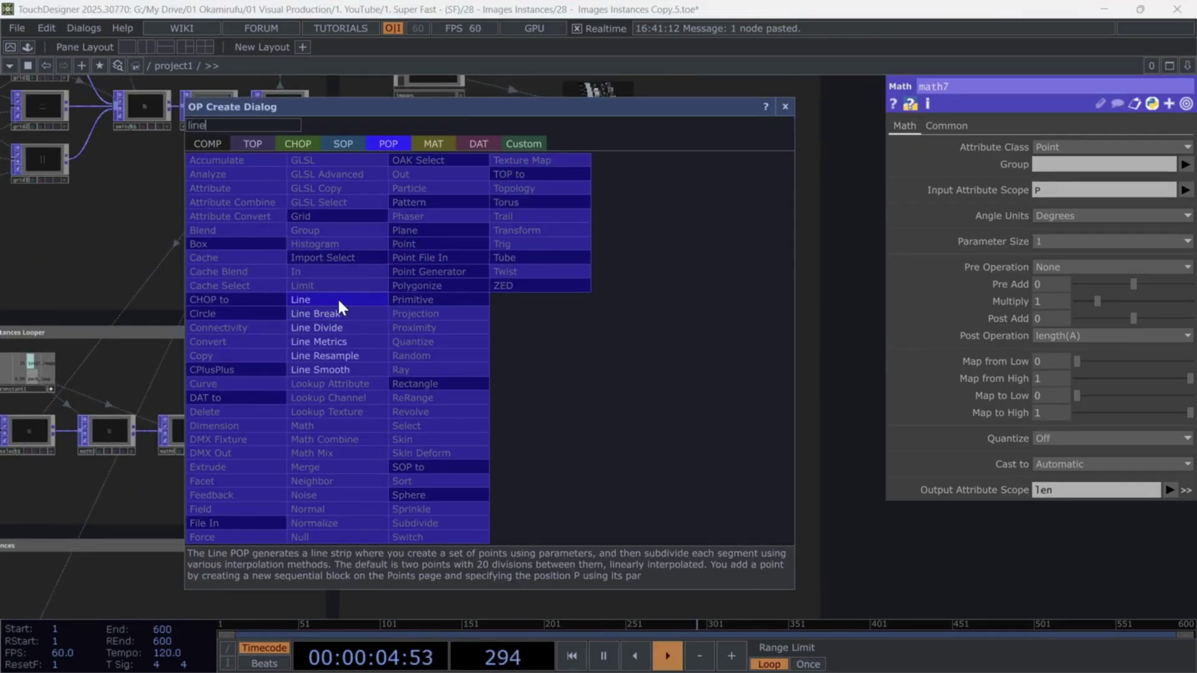
pyautogui.click(338, 299)
pyautogui.click(431, 366)
# Set line1's point 0 position to 0, 0, 1 and its point 1 position to 0, 0, 0.
pyautogui.scroll(1, 432, 361)
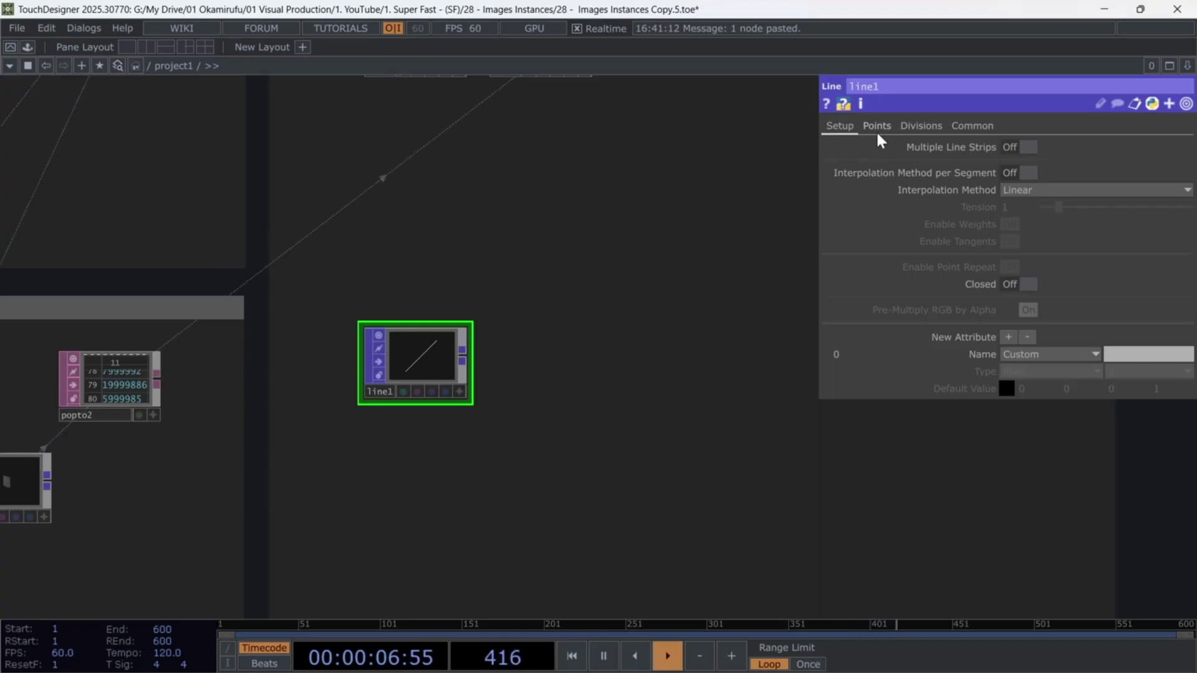
pyautogui.click(876, 126)
pyautogui.write('0')
pyautogui.press('Tab')
pyautogui.write('0')
pyautogui.press('Tab')
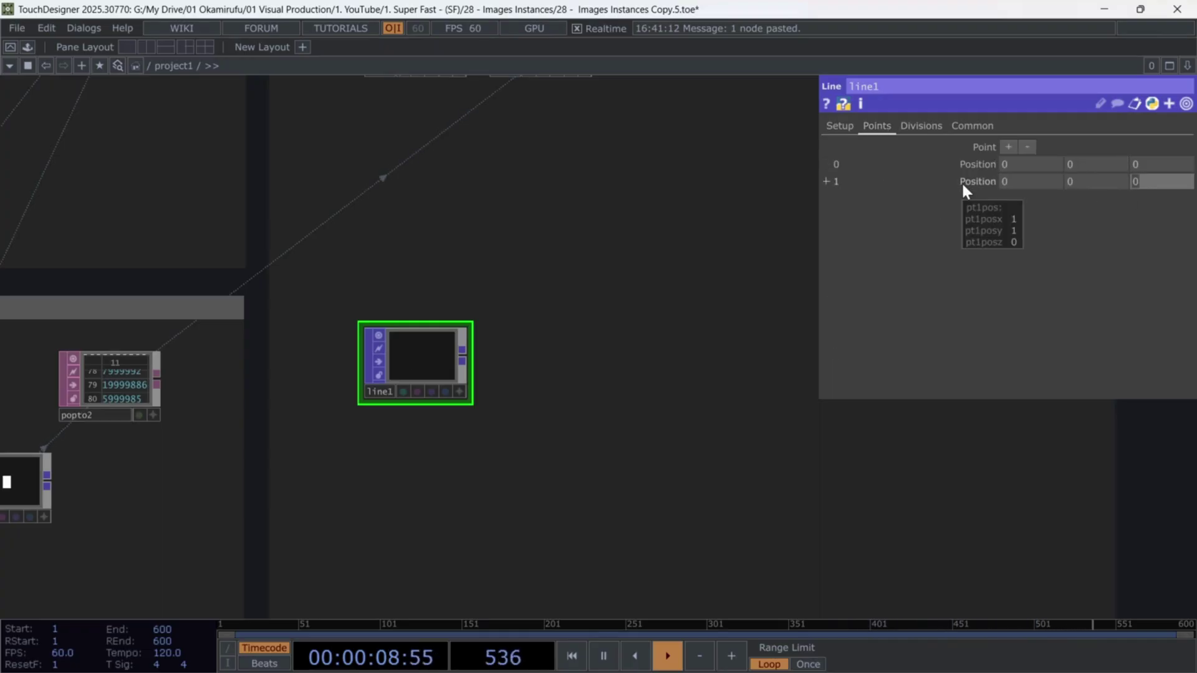
pyautogui.click(1157, 164)
pyautogui.write('1')
pyautogui.press('Return')
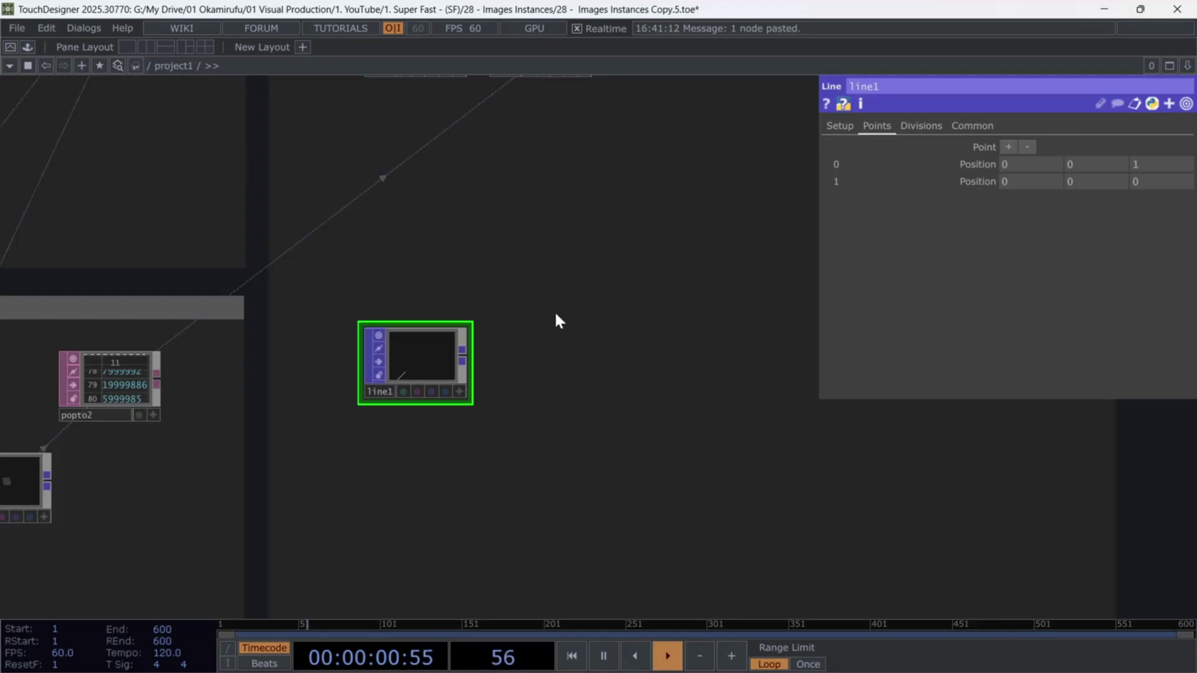
# Create a Geometry COMP fed by line1 and place it beside line1.
pyautogui.scroll(-2, 555, 310)
pyautogui.rightClick(508, 369)
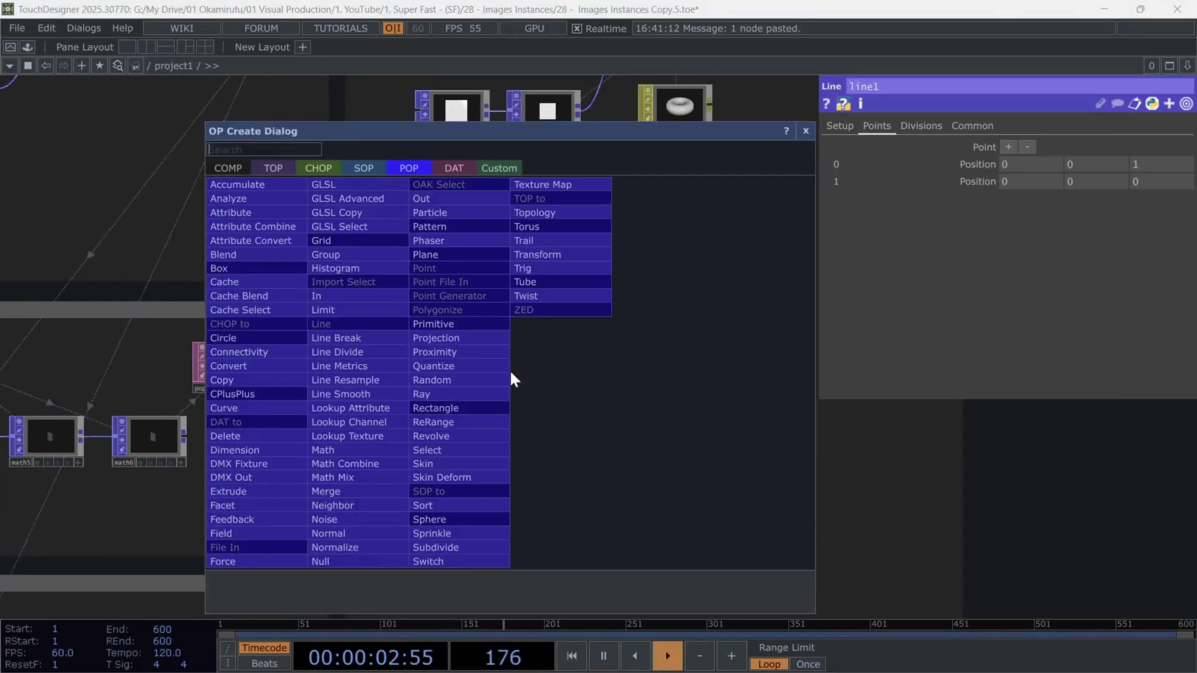
pyautogui.click(229, 167)
pyautogui.write('ge')
pyautogui.press('Return')
pyautogui.click(634, 368)
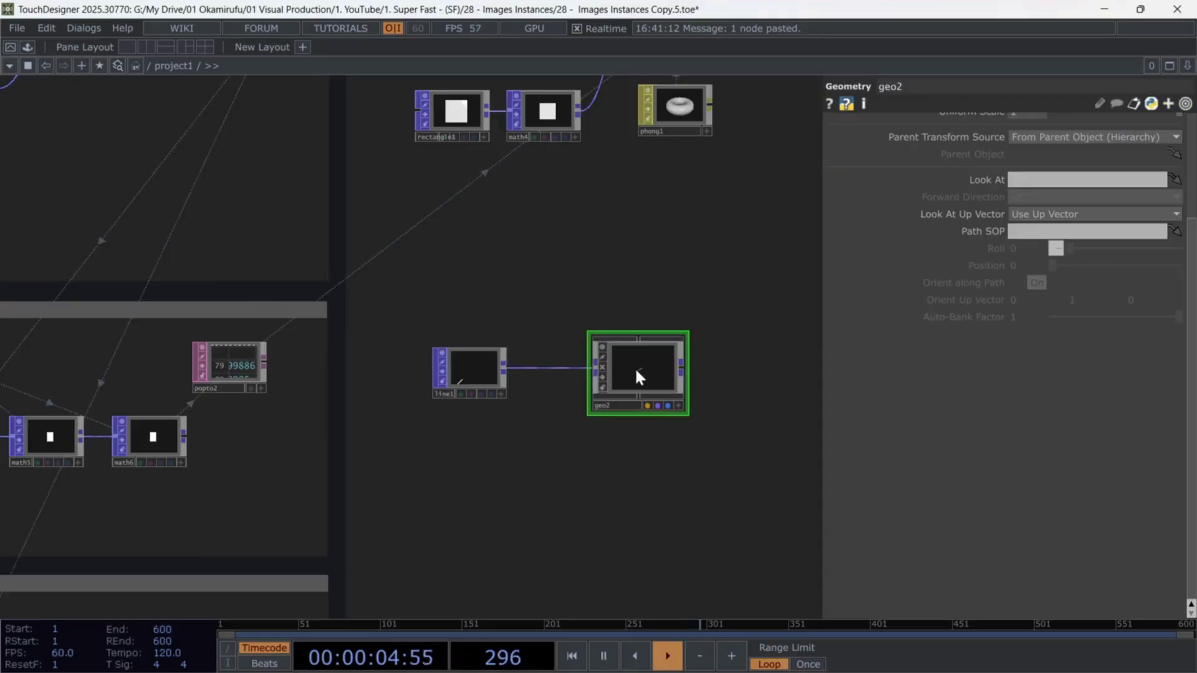
# Add a Line MAT below geo2 and assign it to geo2 as its material.
pyautogui.press('Tab')
pyautogui.click(571, 227)
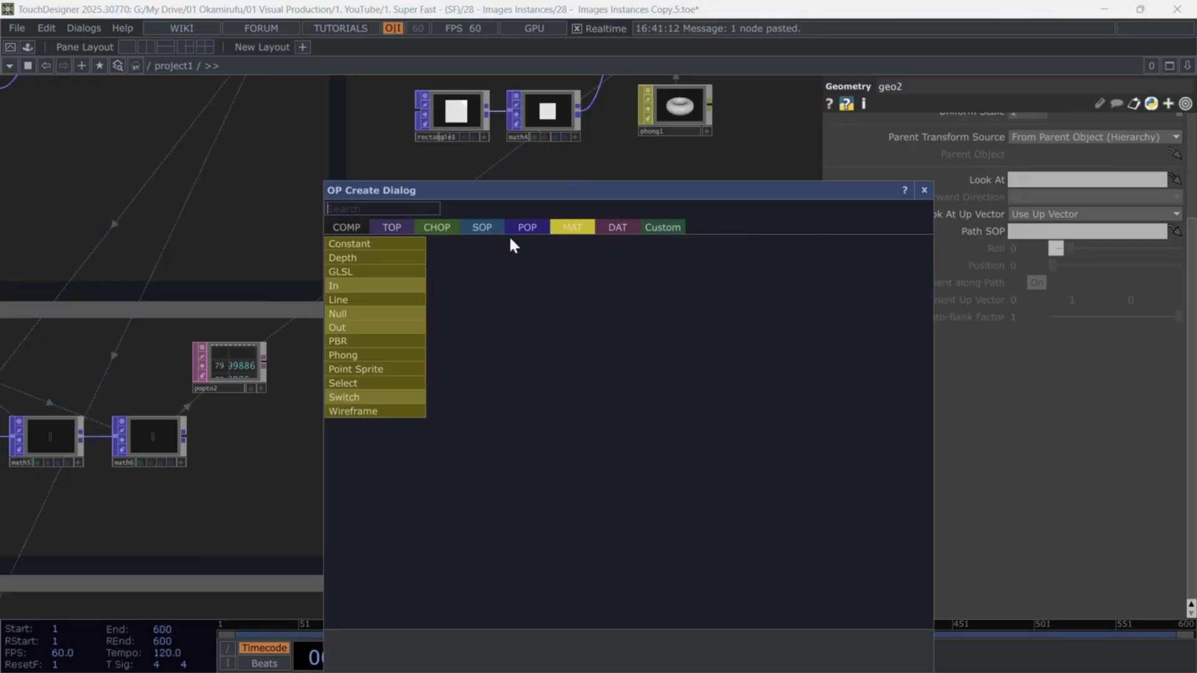
pyautogui.click(359, 322)
pyautogui.click(635, 465)
pyautogui.moveTo(634, 447); pyautogui.dragTo(642, 352)
pyautogui.click(642, 352)
pyautogui.scroll(-1, 655, 391)
pyautogui.scroll(5, 624, 367)
pyautogui.scroll(-8, 660, 413)
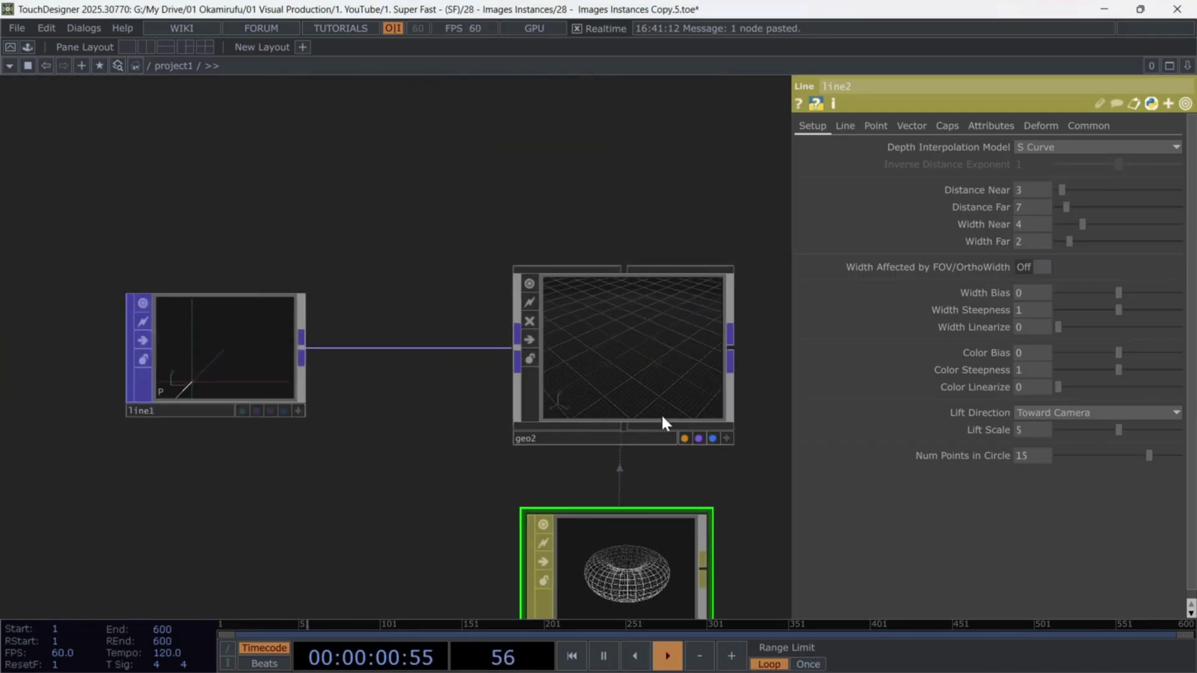
# Turn on instancing for geo2 and set its Default Instance OP to line_instances.
pyautogui.moveTo(525, 464); pyautogui.dragTo(590, 318)
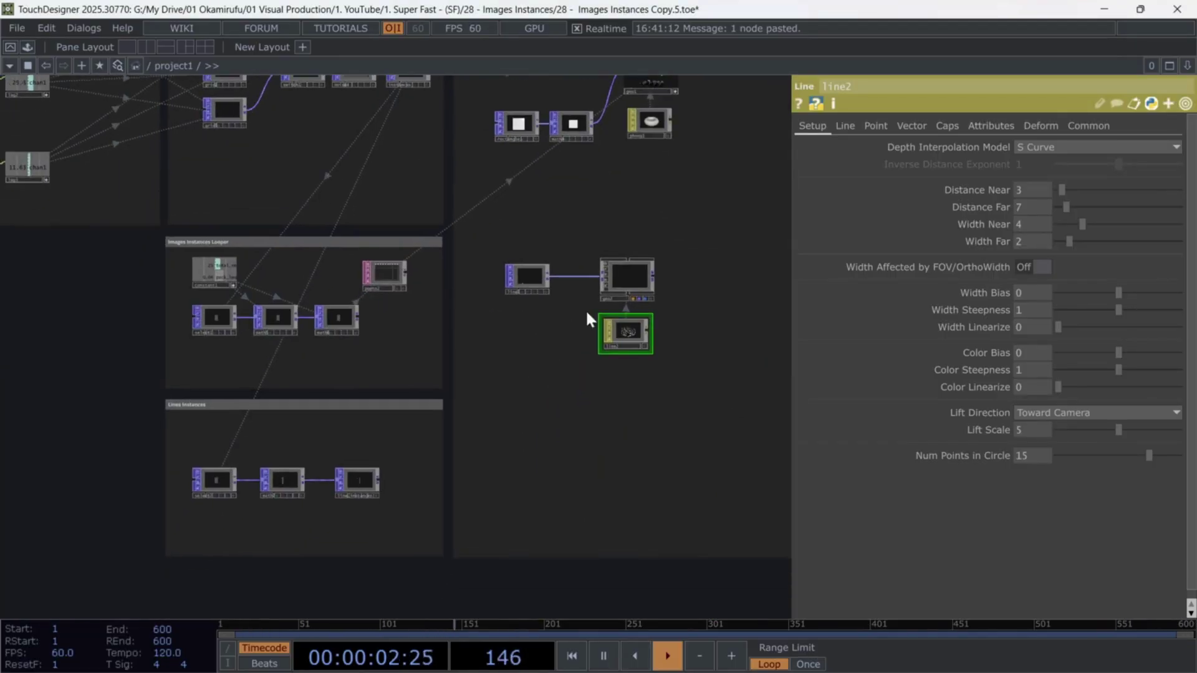
pyautogui.click(638, 274)
pyautogui.click(358, 486)
pyautogui.click(628, 276)
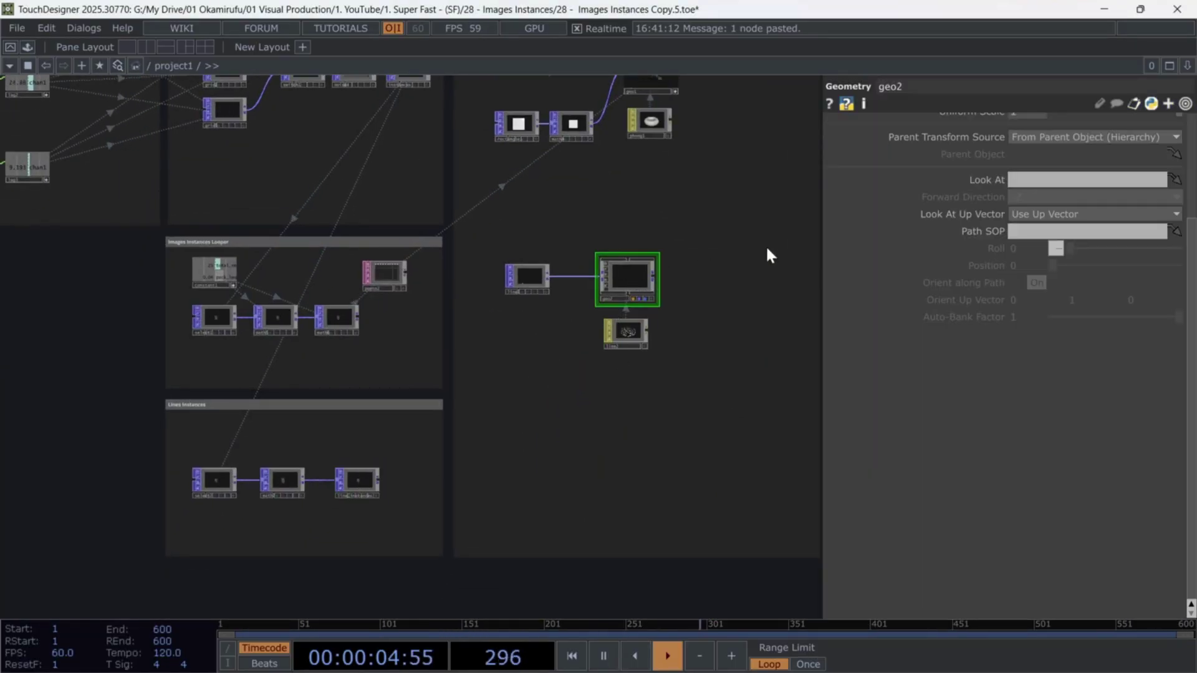
pyautogui.click(935, 125)
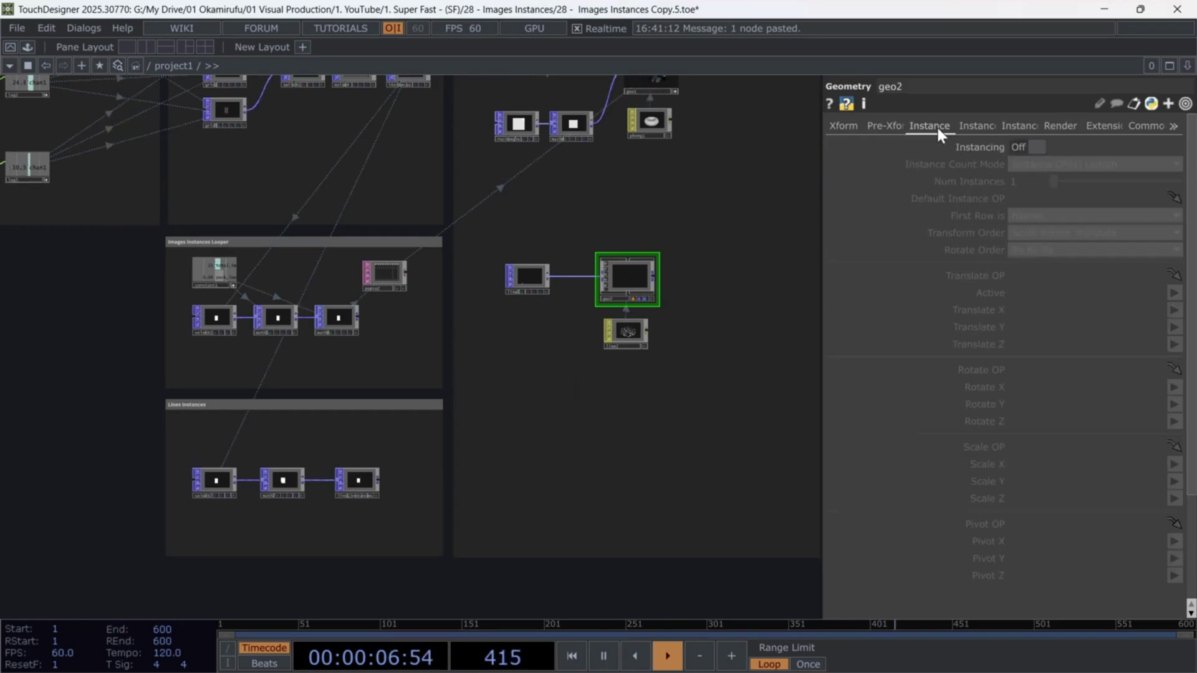
pyautogui.click(1033, 147)
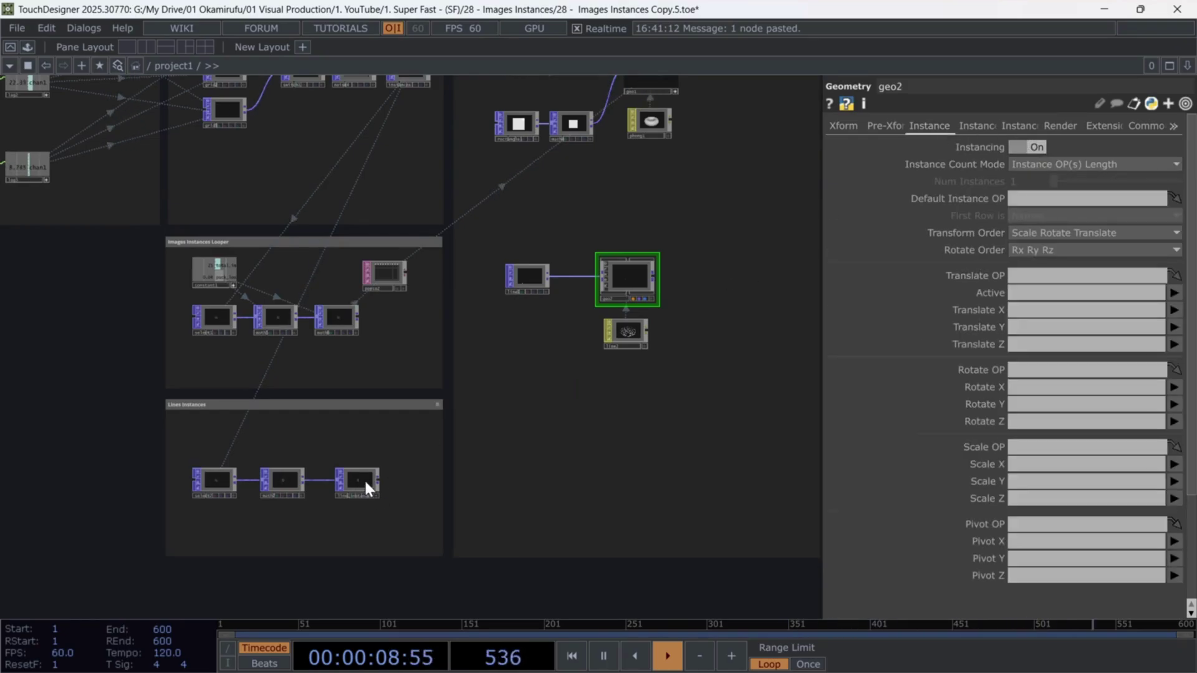
pyautogui.moveTo(367, 482); pyautogui.dragTo(1052, 200)
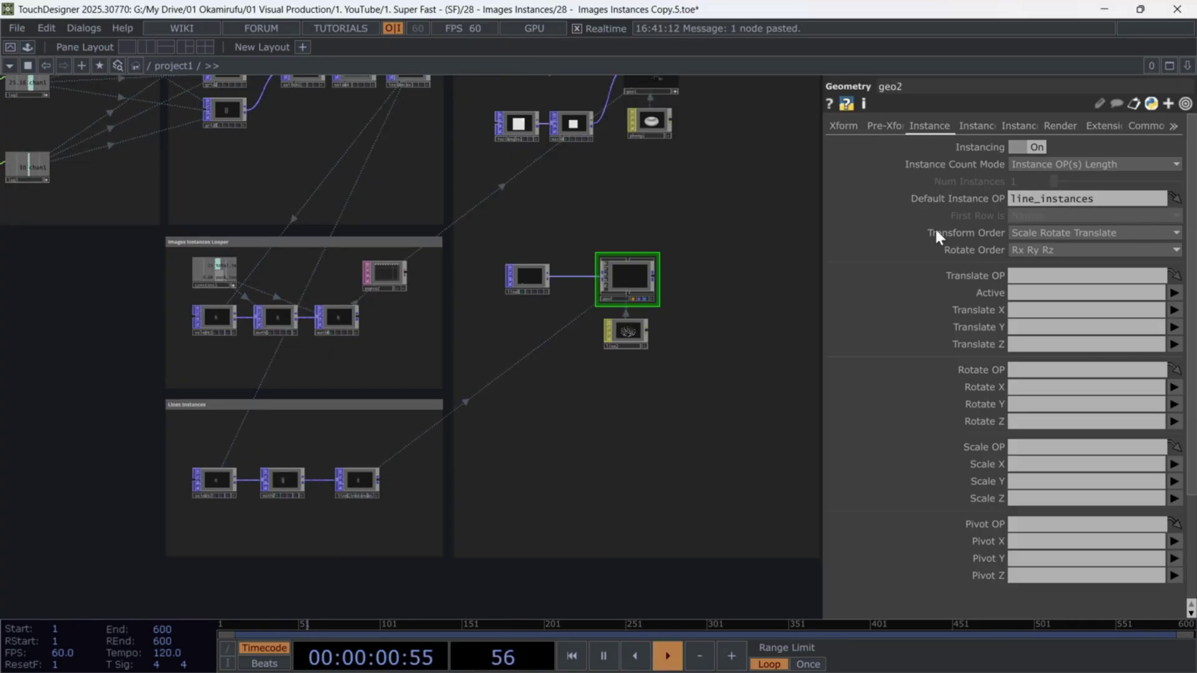
# Set geo2's instance Scale X, Scale Y and Scale Z to the len attribute.
pyautogui.scroll(5, 637, 276)
pyautogui.scroll(1, 633, 274)
pyautogui.moveTo(743, 319); pyautogui.dragTo(653, 275)
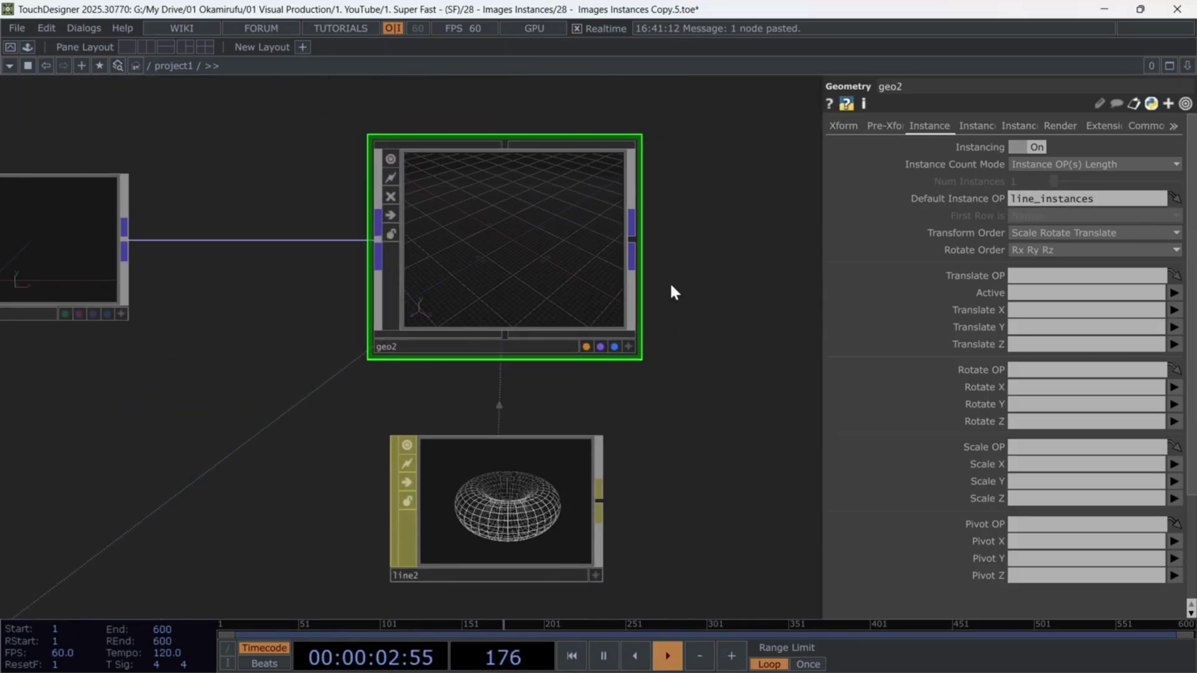
pyautogui.moveTo(1151, 195); pyautogui.dragTo(1000, 191)
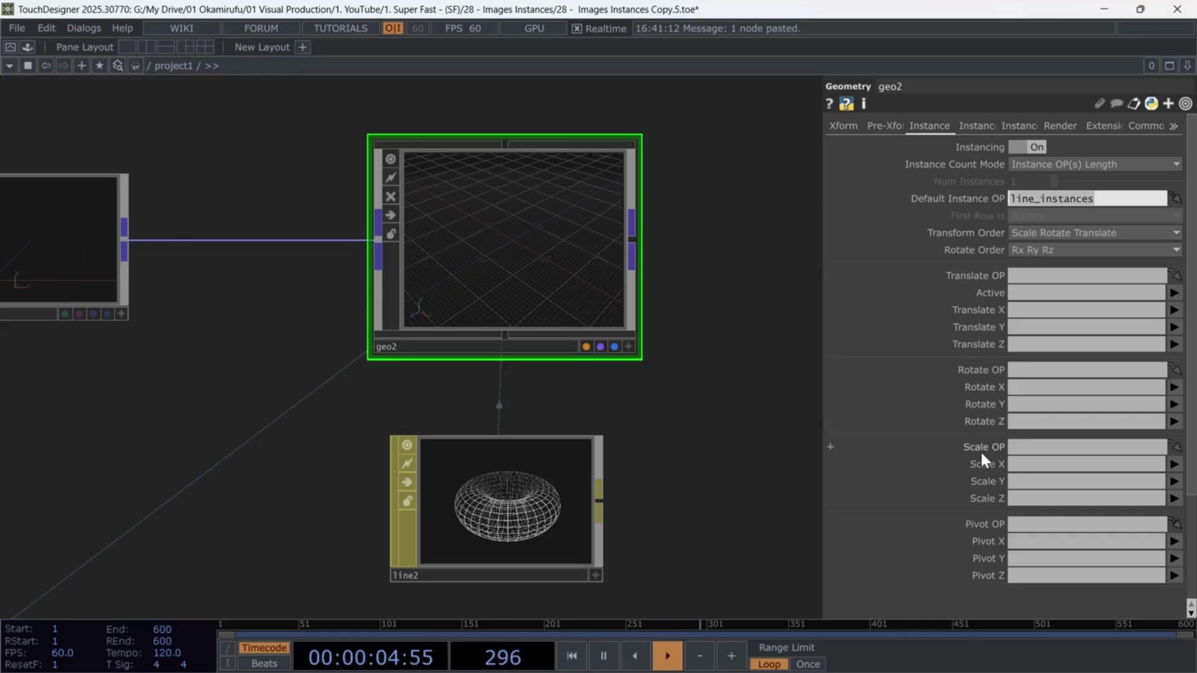
pyautogui.click(1174, 463)
pyautogui.click(1167, 574)
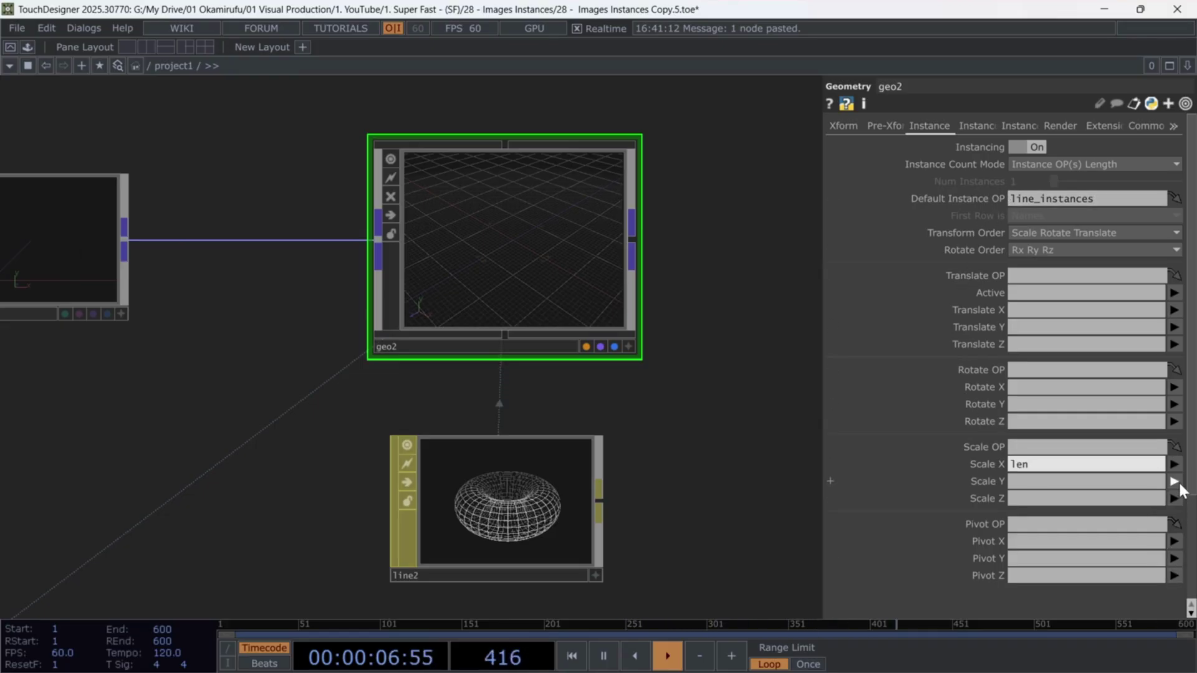
pyautogui.click(1174, 481)
pyautogui.click(1170, 566)
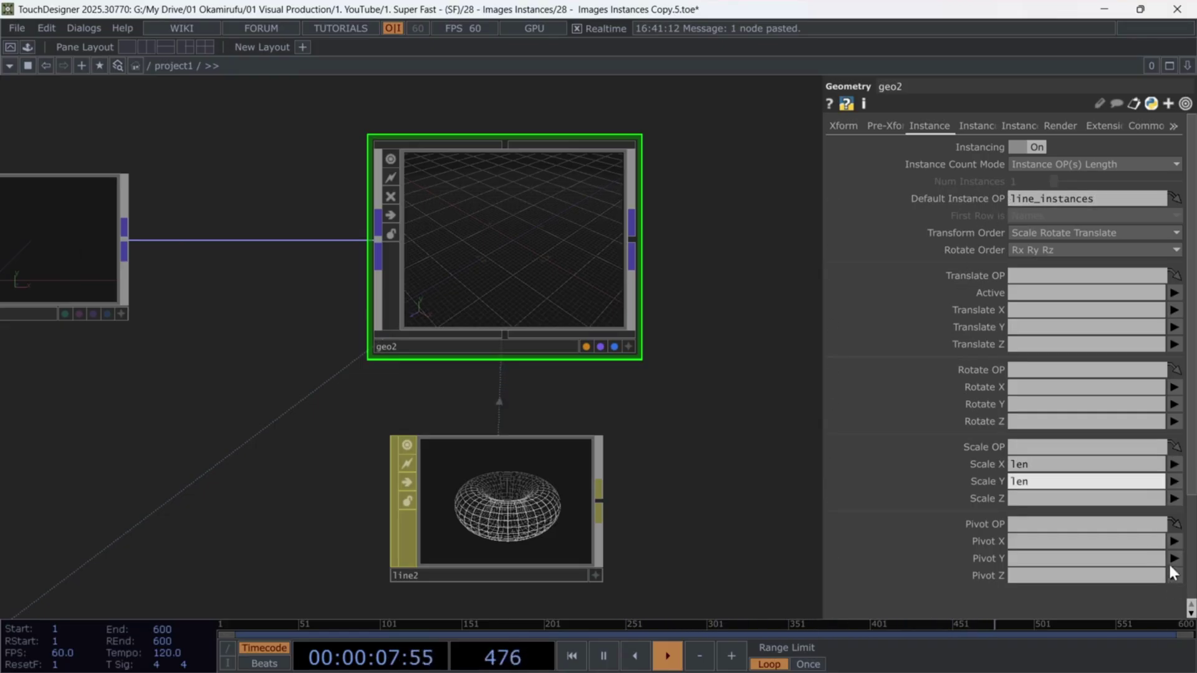
pyautogui.click(1174, 499)
pyautogui.click(1168, 606)
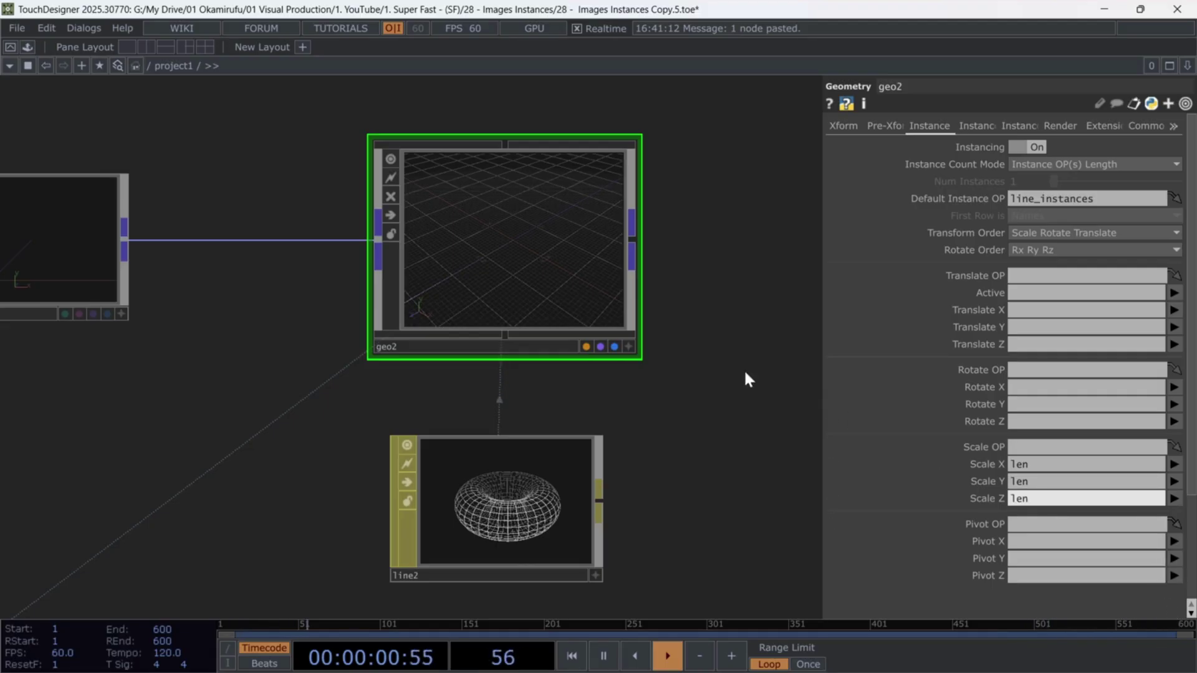
# Set geo2's Rotate to Vector Forward Direction to +Z.
pyautogui.click(628, 346)
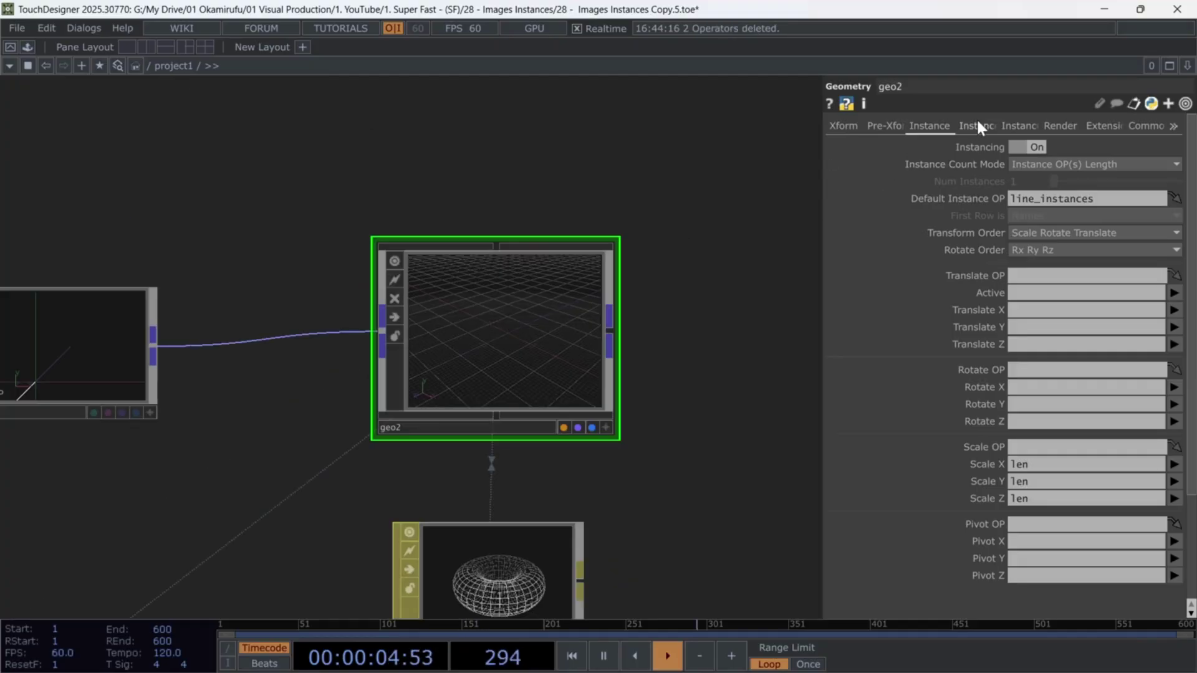
pyautogui.click(976, 124)
pyautogui.click(1050, 148)
pyautogui.click(1027, 158)
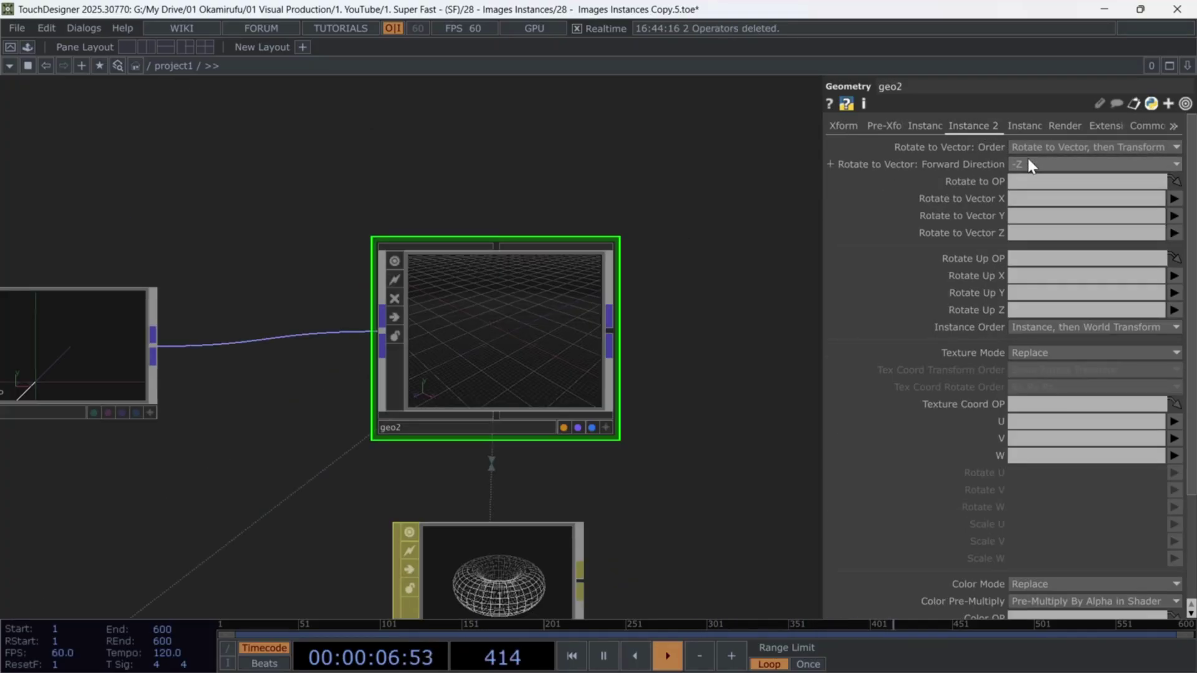
pyautogui.click(1033, 163)
pyautogui.click(1019, 242)
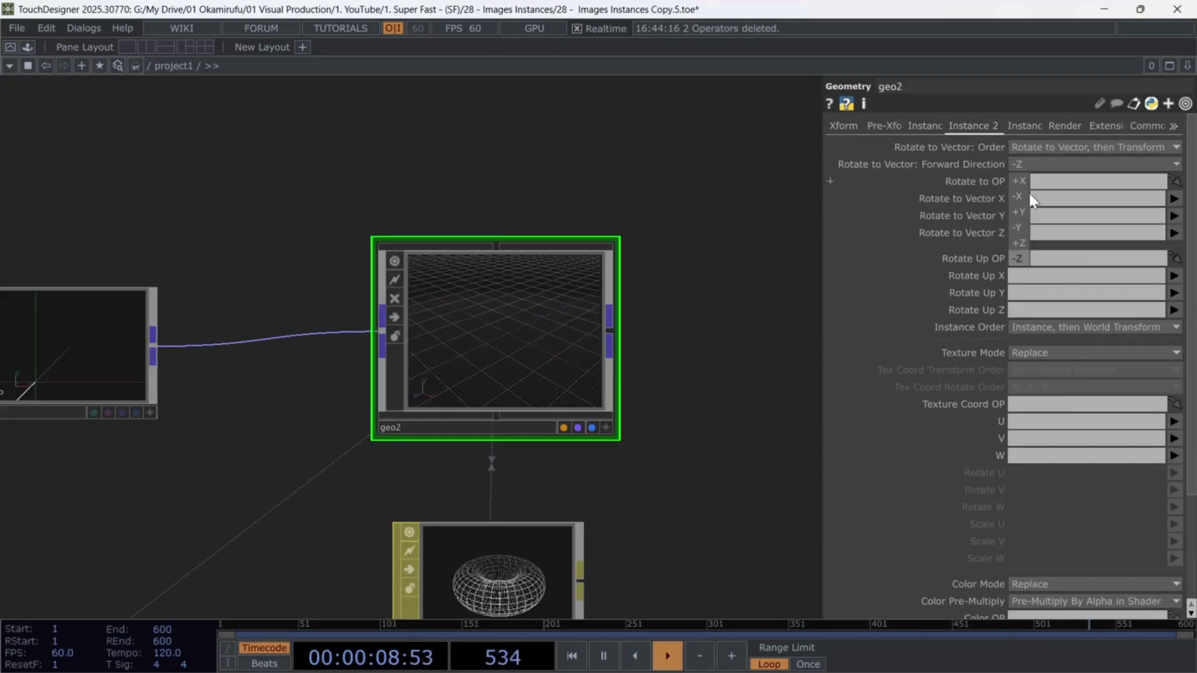
# Assign P(0), P(1) and P(2) to geo2's Rotate to Vector X, Y and Z.
pyautogui.click(1173, 198)
pyautogui.click(1169, 215)
pyautogui.click(1173, 216)
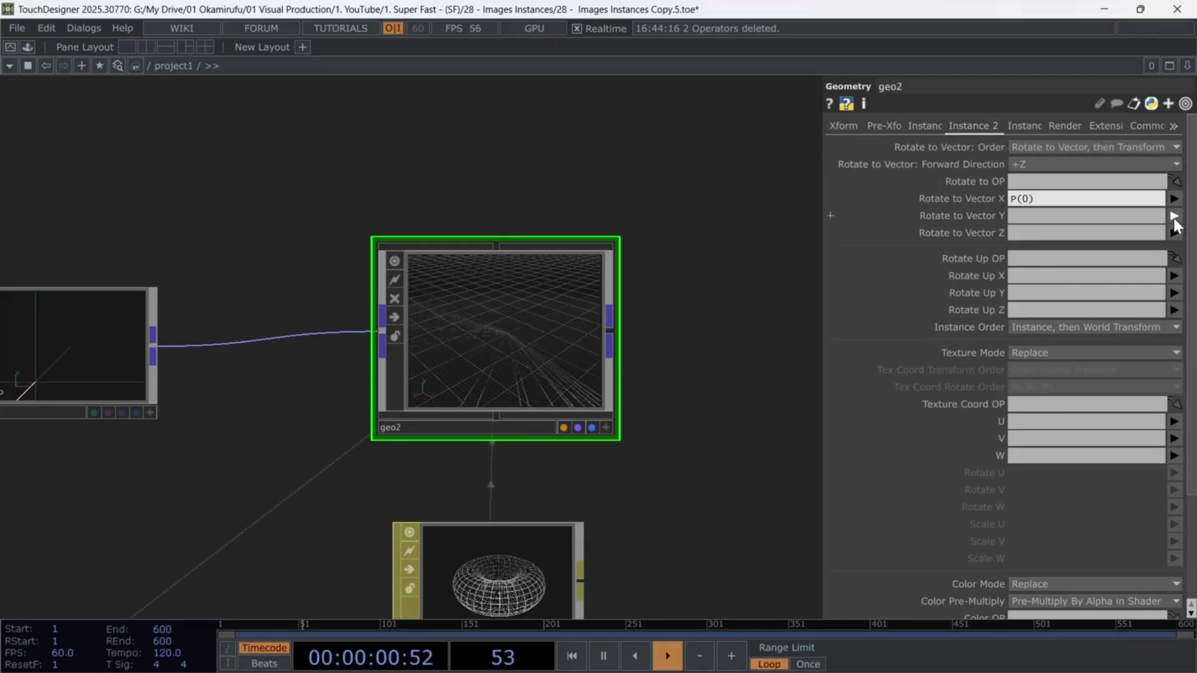
pyautogui.click(1170, 247)
pyautogui.click(1174, 232)
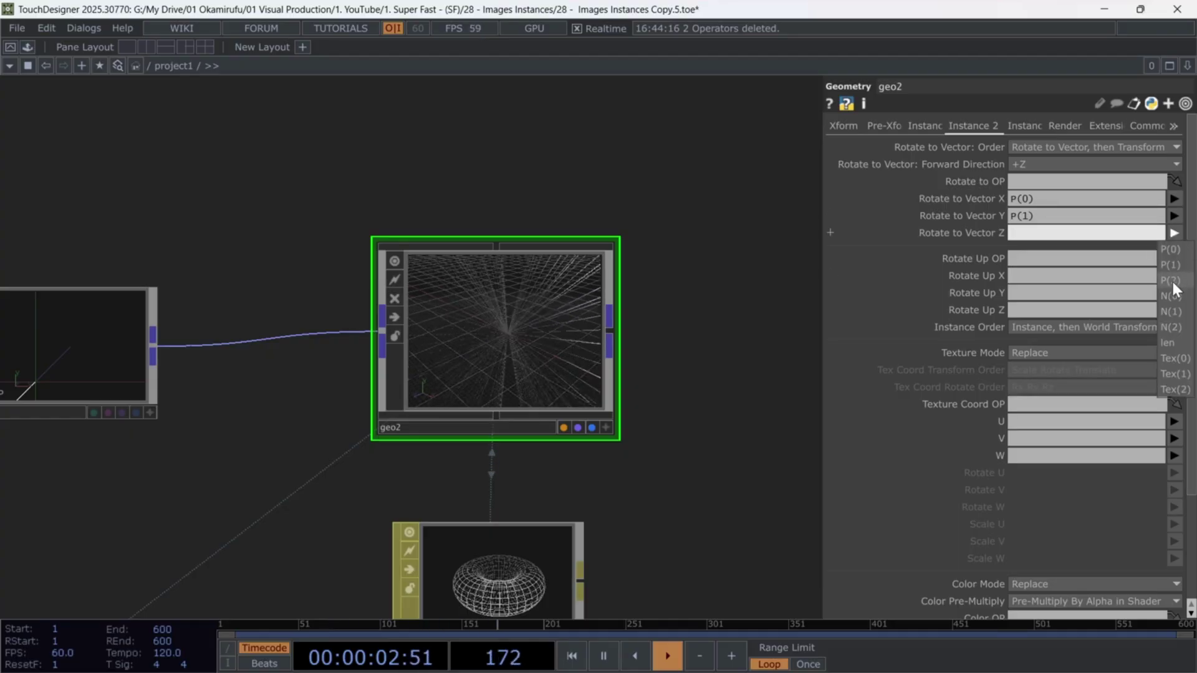
pyautogui.click(1172, 279)
# Create a Camera COMP in the empty space between phong1 and geo2.
pyautogui.scroll(2, 510, 374)
pyautogui.scroll(2, 499, 347)
pyautogui.scroll(-7, 487, 325)
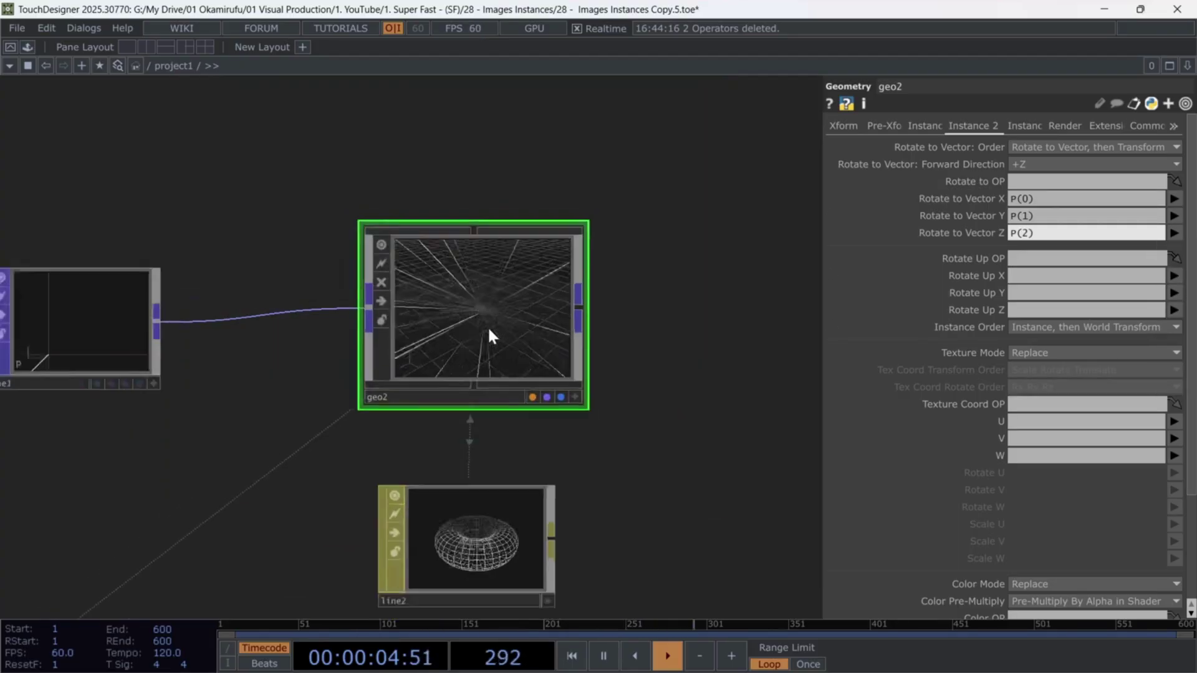
pyautogui.moveTo(508, 207); pyautogui.dragTo(447, 413)
pyautogui.press('Tab')
pyautogui.write('cam')
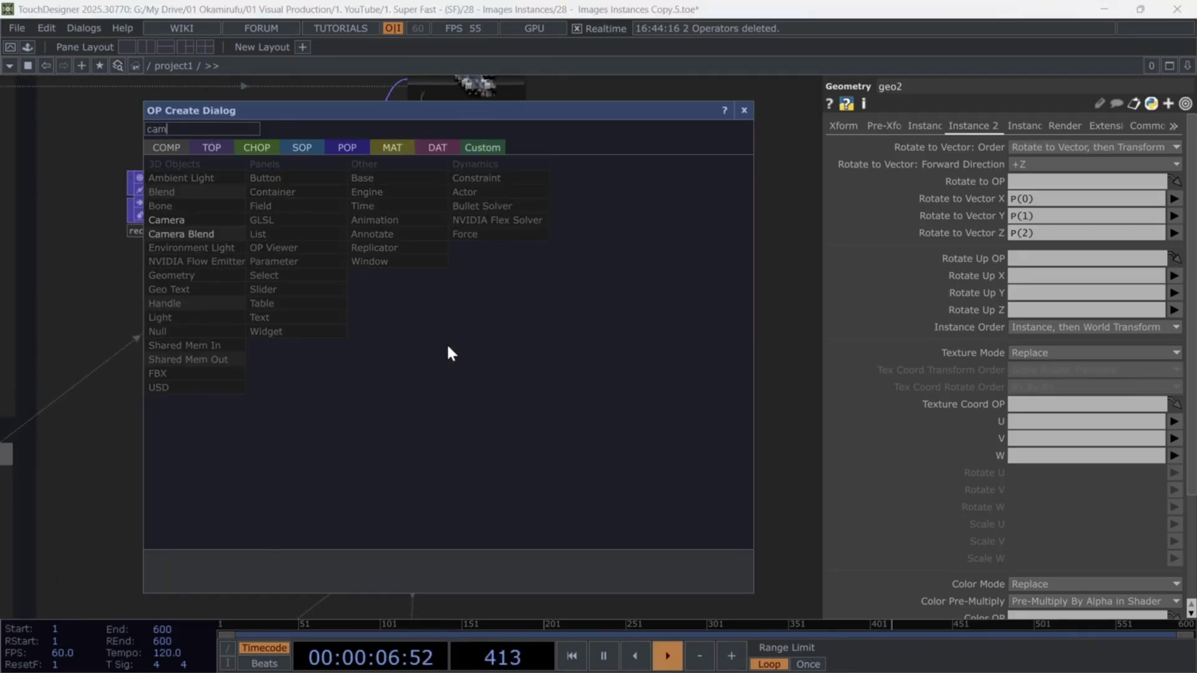
pyautogui.click(173, 220)
pyautogui.click(408, 340)
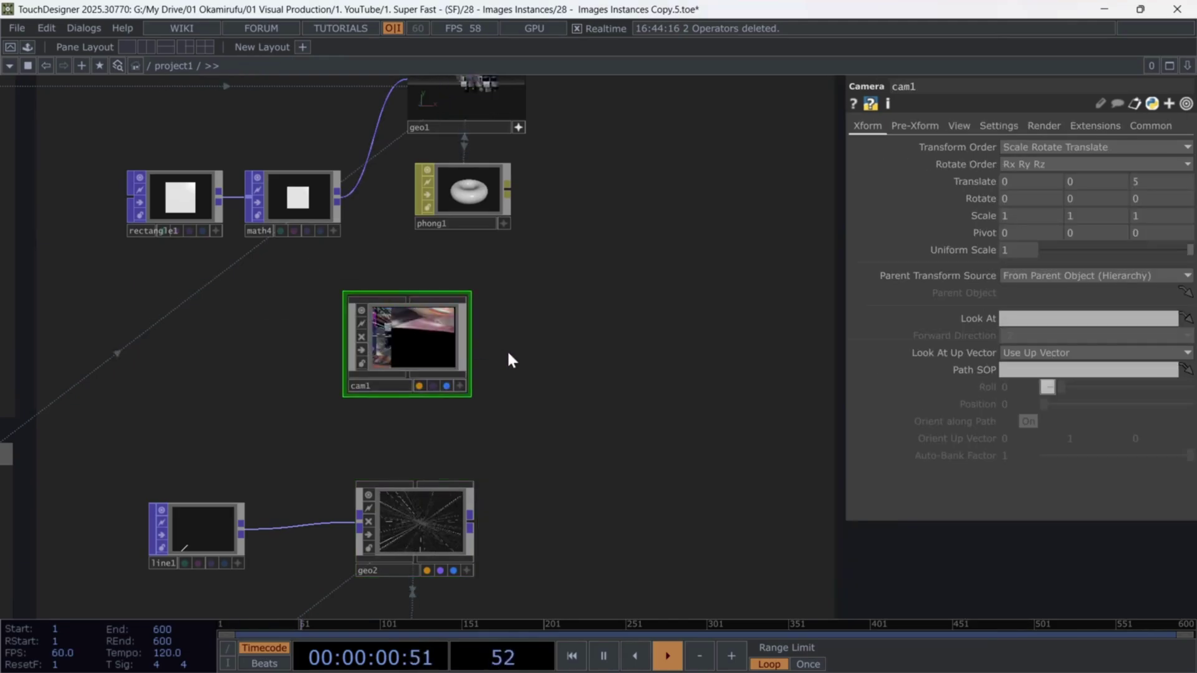
# Create a Render TOP and place it beside cam1.
pyautogui.scroll(2, 507, 350)
pyautogui.press('Tab')
pyautogui.write('re')
pyautogui.click(278, 154)
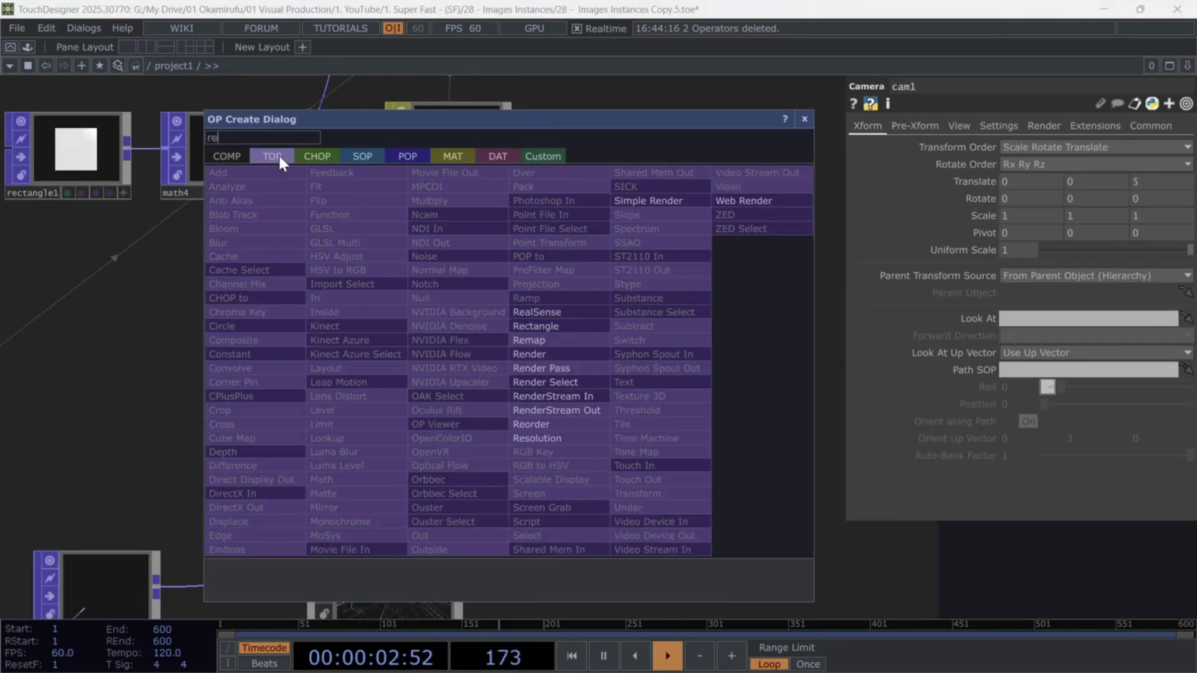
pyautogui.click(545, 340)
pyautogui.click(564, 345)
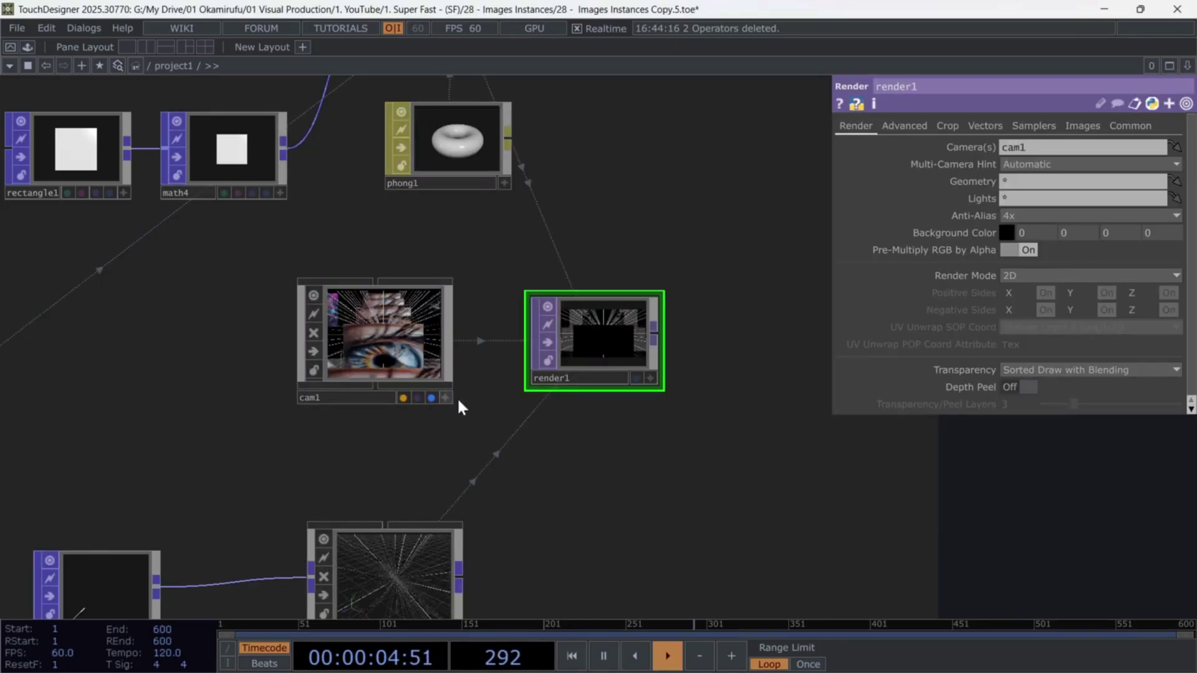
# Examine the instanced images and lines from different angles in cam1's viewer, and look over the whole network.
pyautogui.scroll(2, 436, 411)
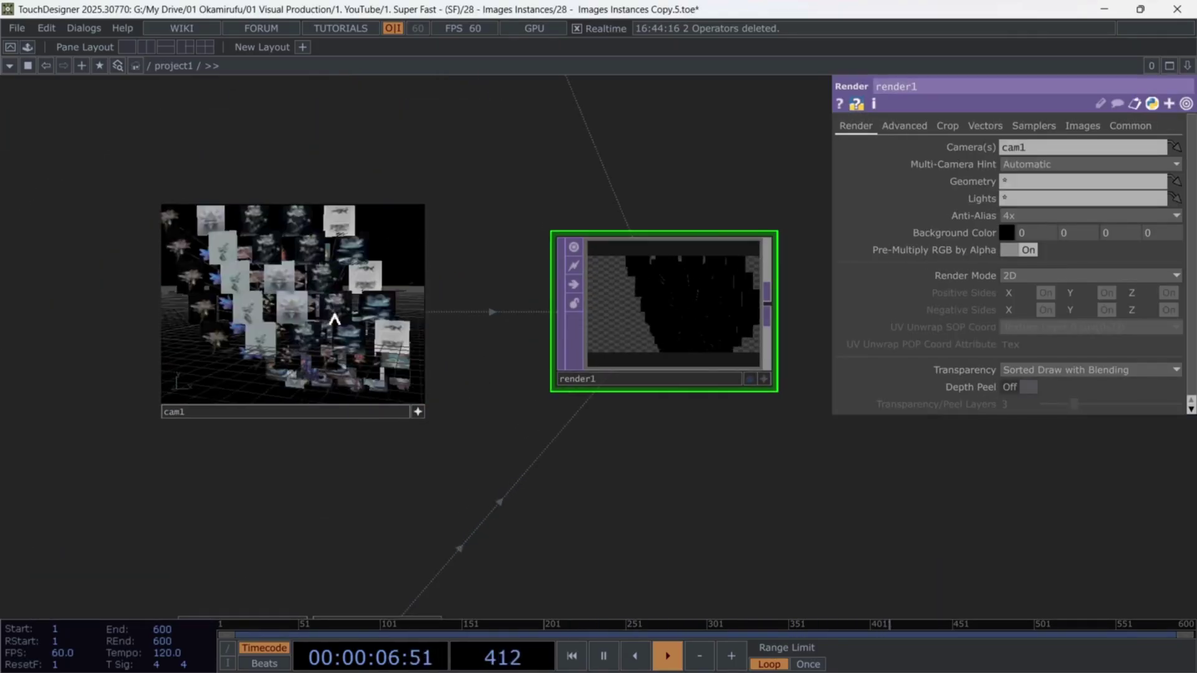
pyautogui.scroll(-3, 493, 265)
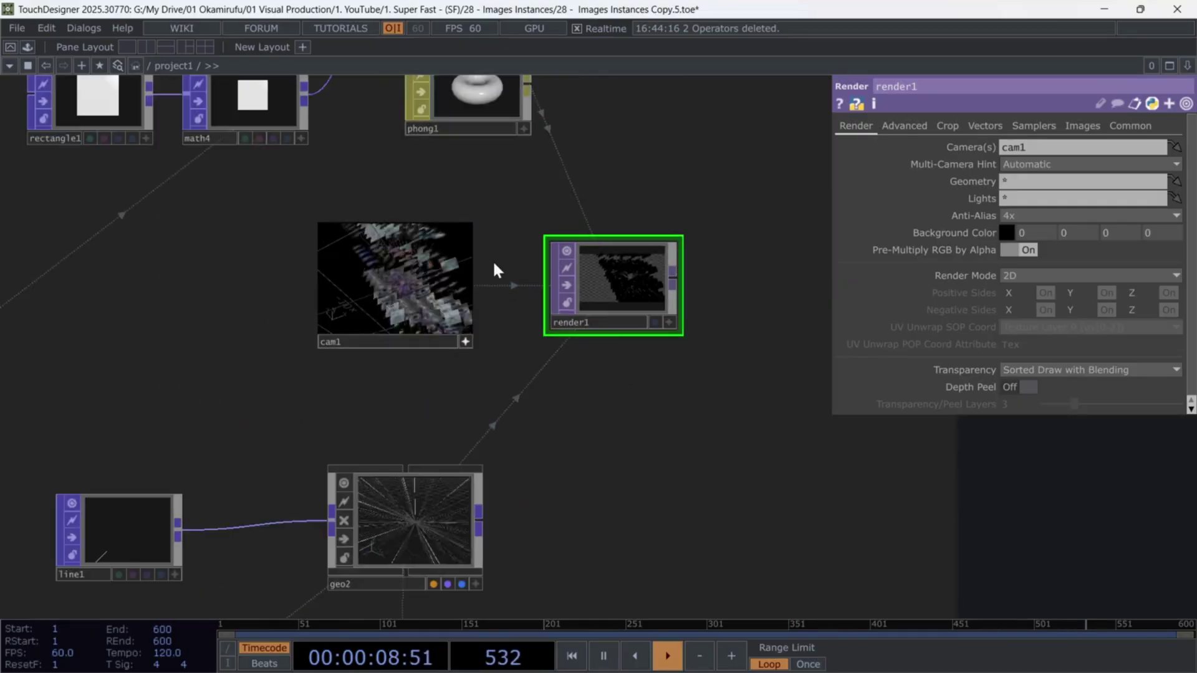
pyautogui.scroll(4, 492, 265)
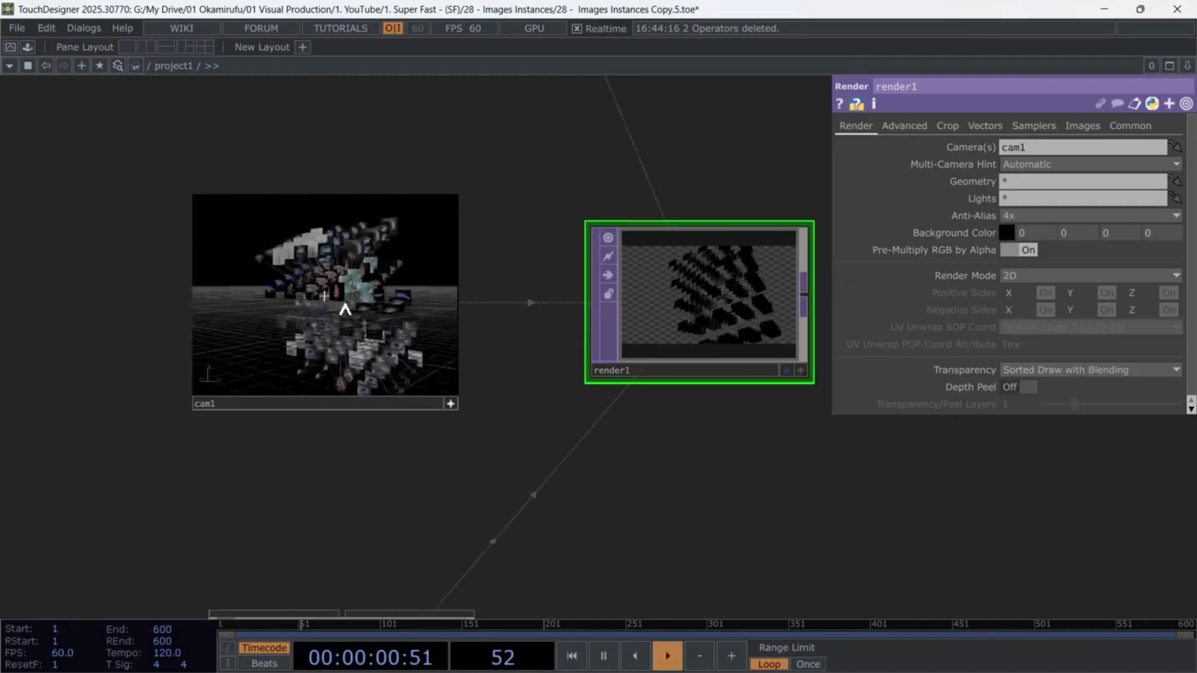
pyautogui.scroll(-6, 645, 457)
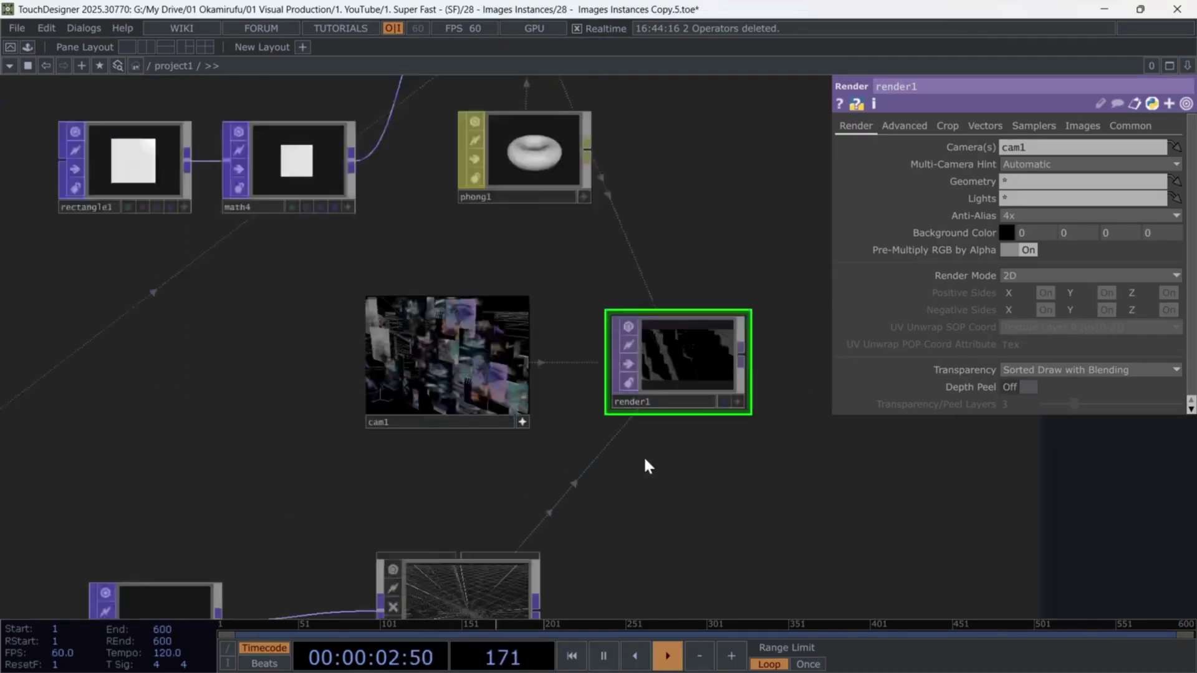
pyautogui.moveTo(706, 519); pyautogui.dragTo(648, 311)
pyautogui.scroll(-3, 646, 308)
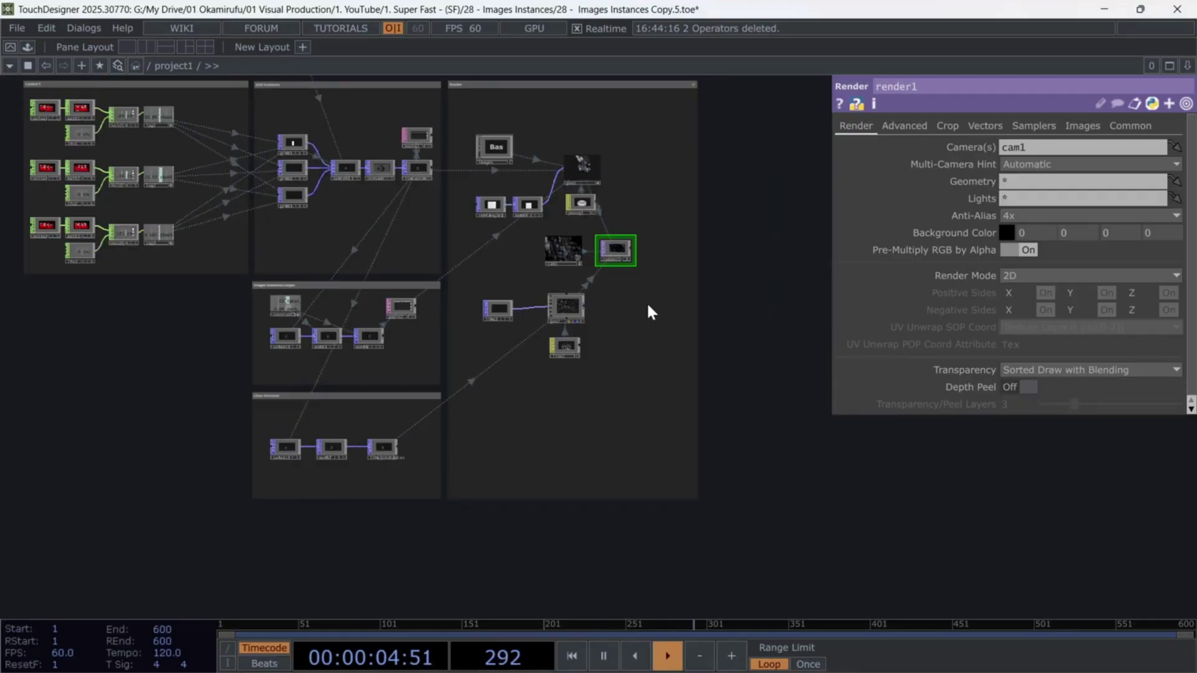